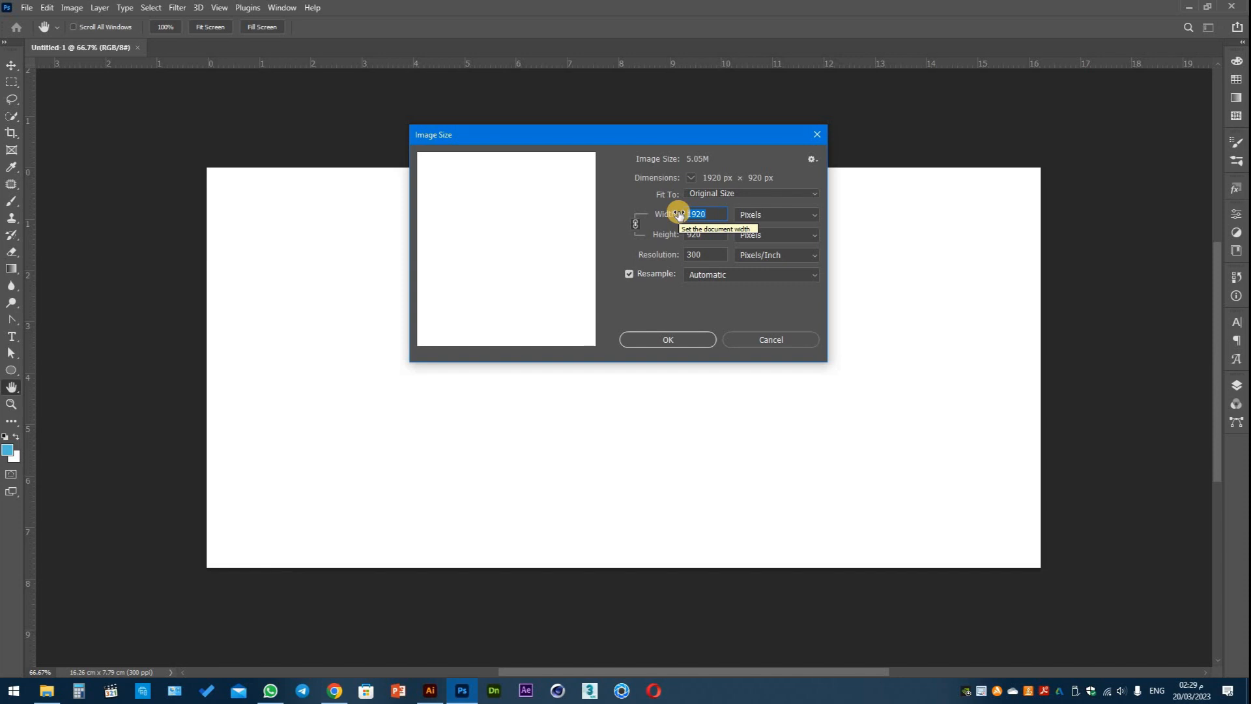
# Resize the image to 1198 px wide by 920 px high with proportions unlinked, and show the document's layers.
pyautogui.write('1200')
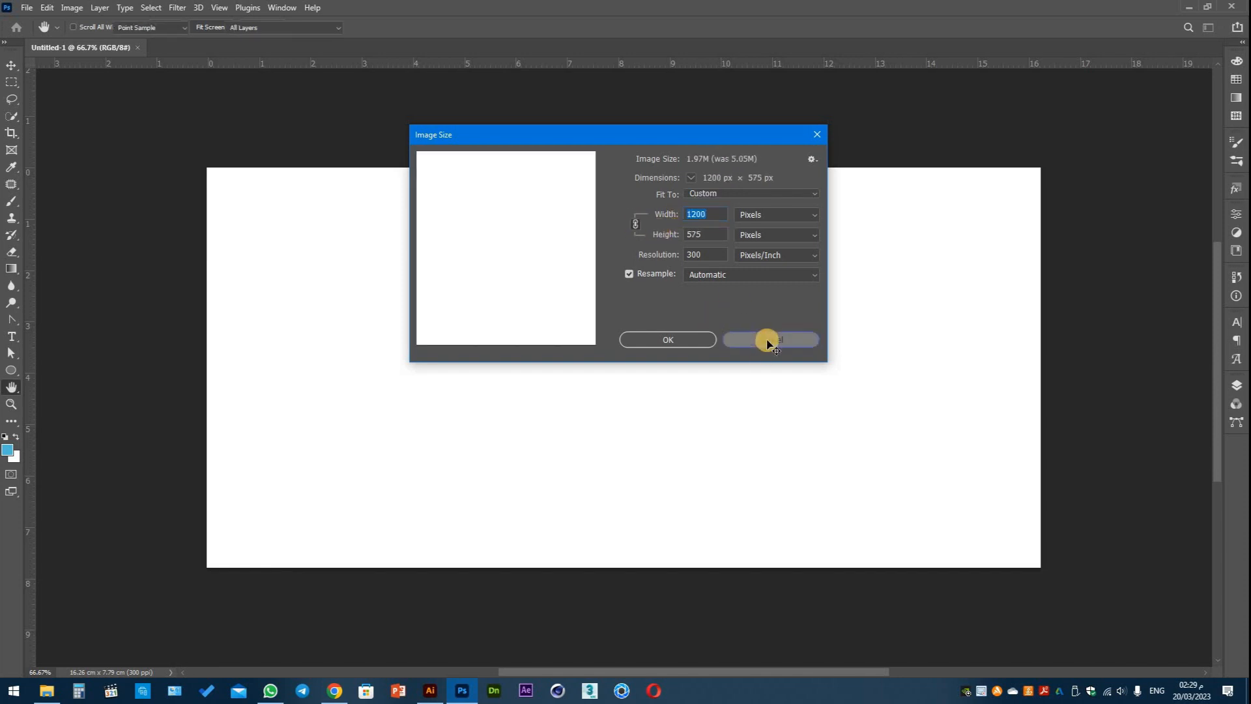
pyautogui.click(767, 340)
pyautogui.hotkey('ctrl', 'alt', 'i')
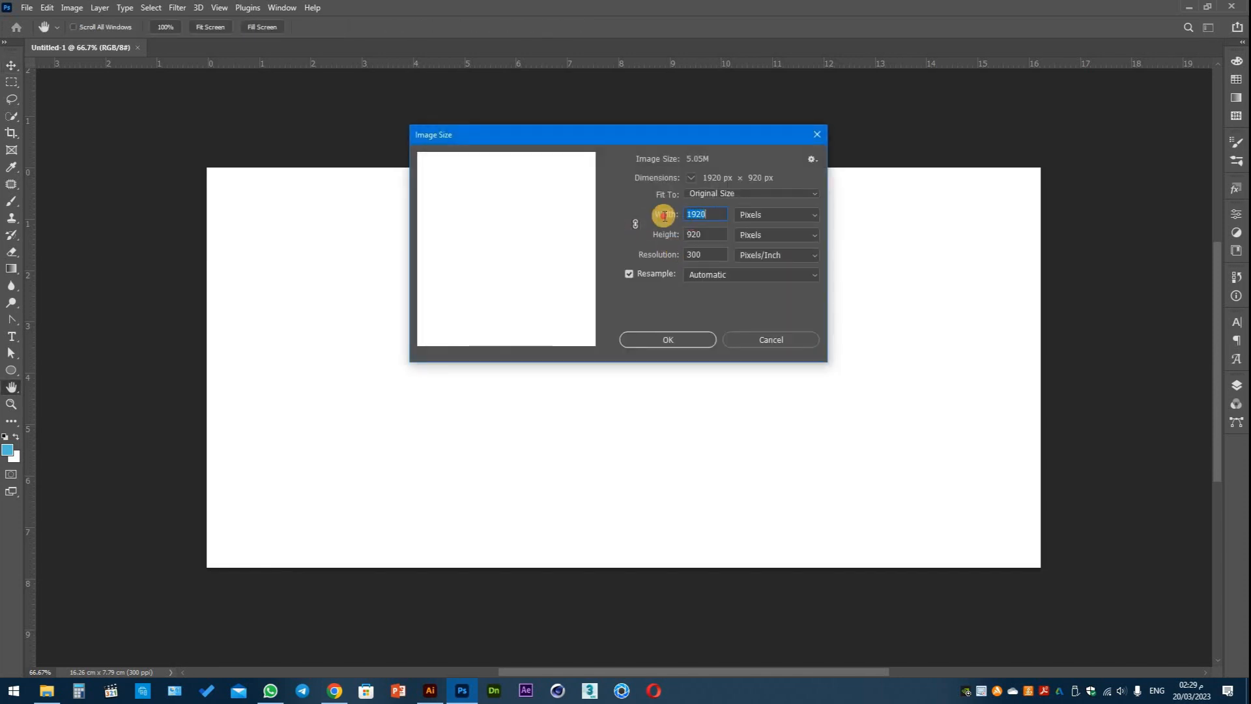
pyautogui.write('1198')
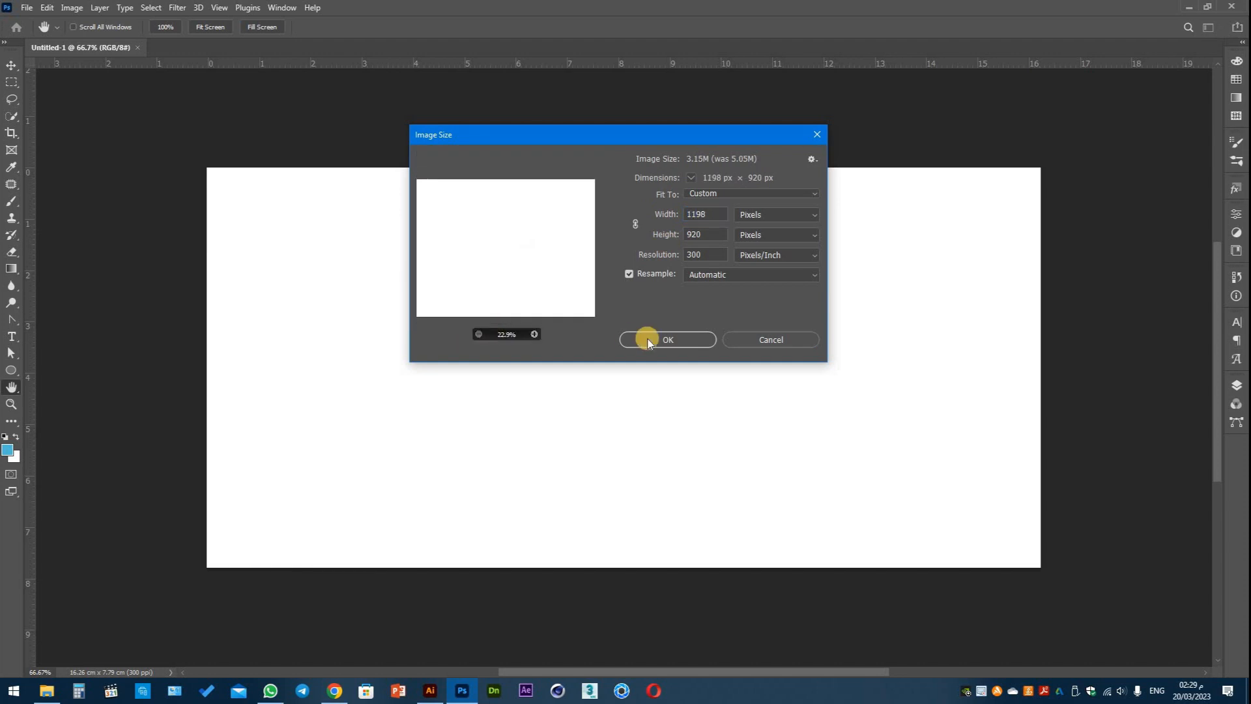
pyautogui.click(678, 336)
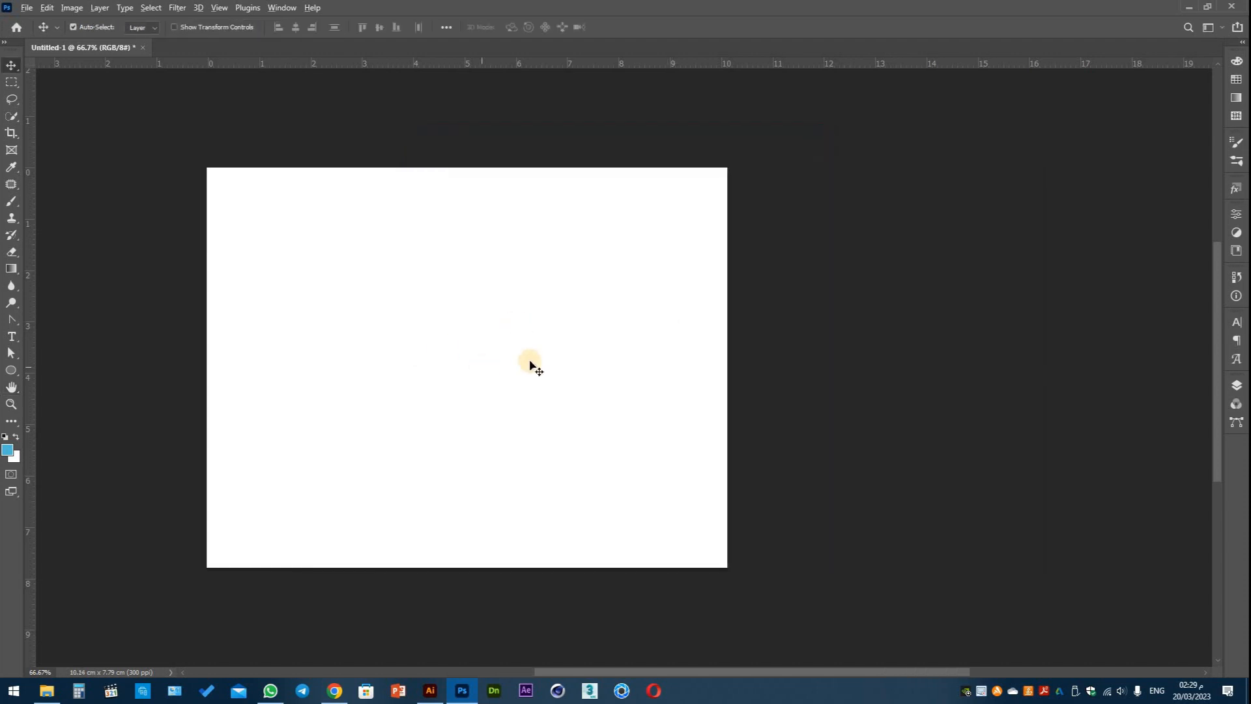
pyautogui.hotkey('ctrl', '0')
pyautogui.scroll(-2, 530, 360)
pyautogui.click(1237, 385)
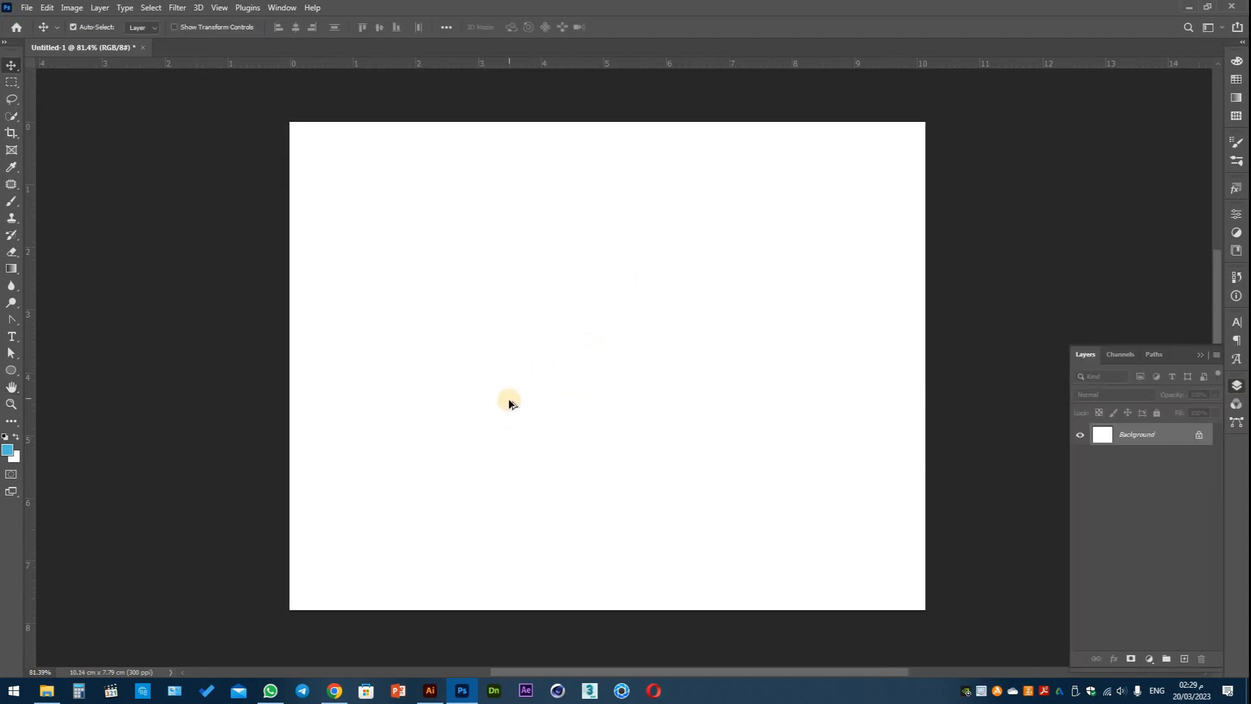
# Place the image Forests_Roads_From_above_Trees_527799_1920x1080 from the Coffee Road Links folder in File Explorer into the Photoshop document.
pyautogui.hotkey('alt', 'Tab')
pyautogui.hotkey('alt', 'Tab')
pyautogui.hotkey('alt', 'Tab')
pyautogui.hotkey('alt', 'Tab')
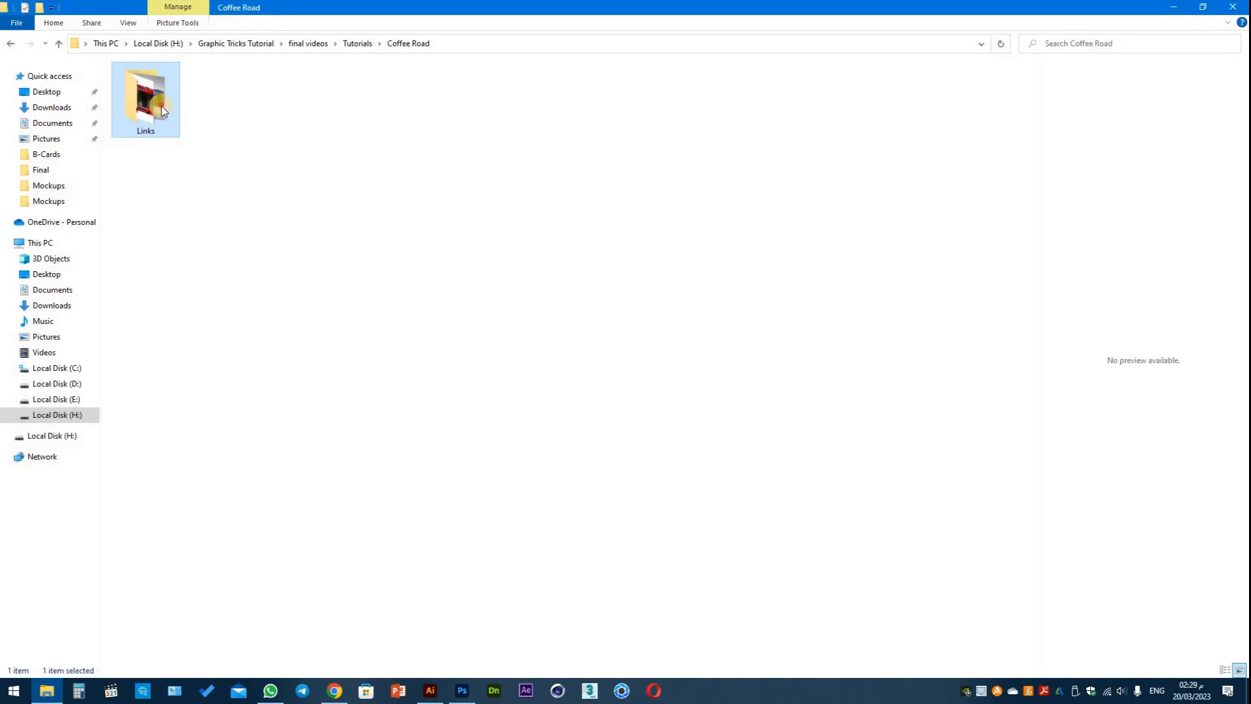
pyautogui.doubleClick(163, 110)
pyautogui.click(352, 114)
pyautogui.click(454, 121)
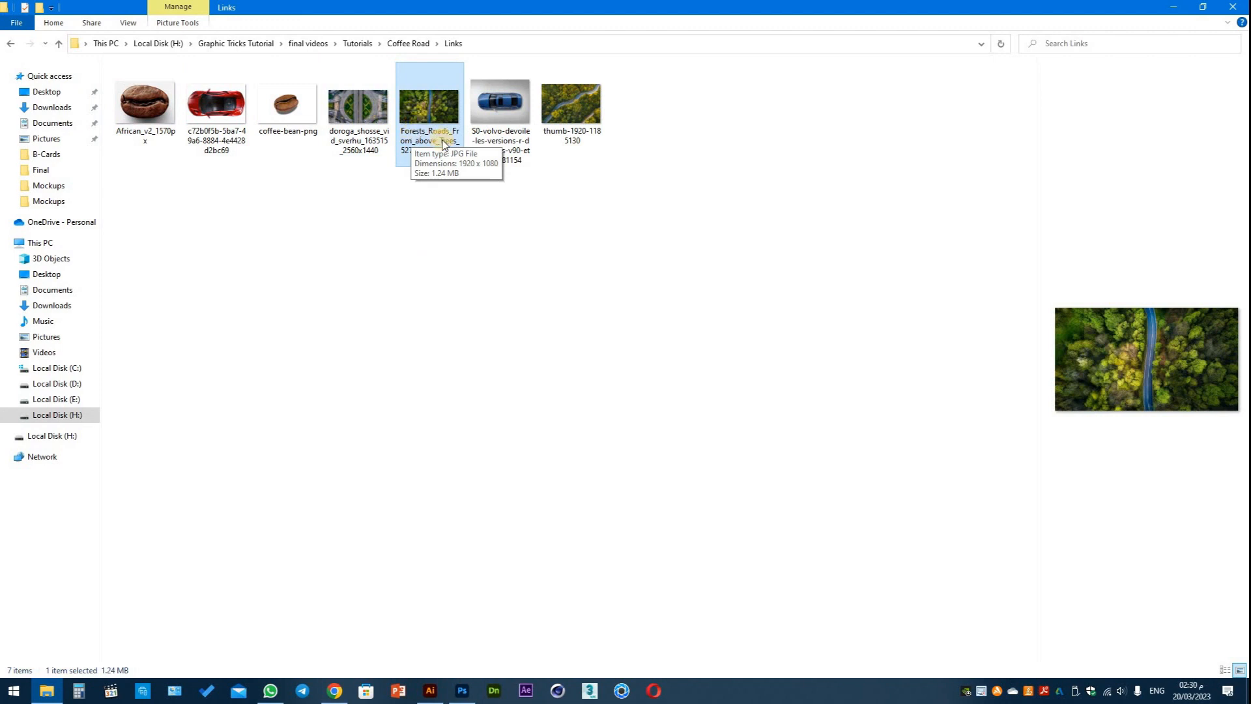
pyautogui.moveTo(434, 119); pyautogui.dragTo(594, 423)
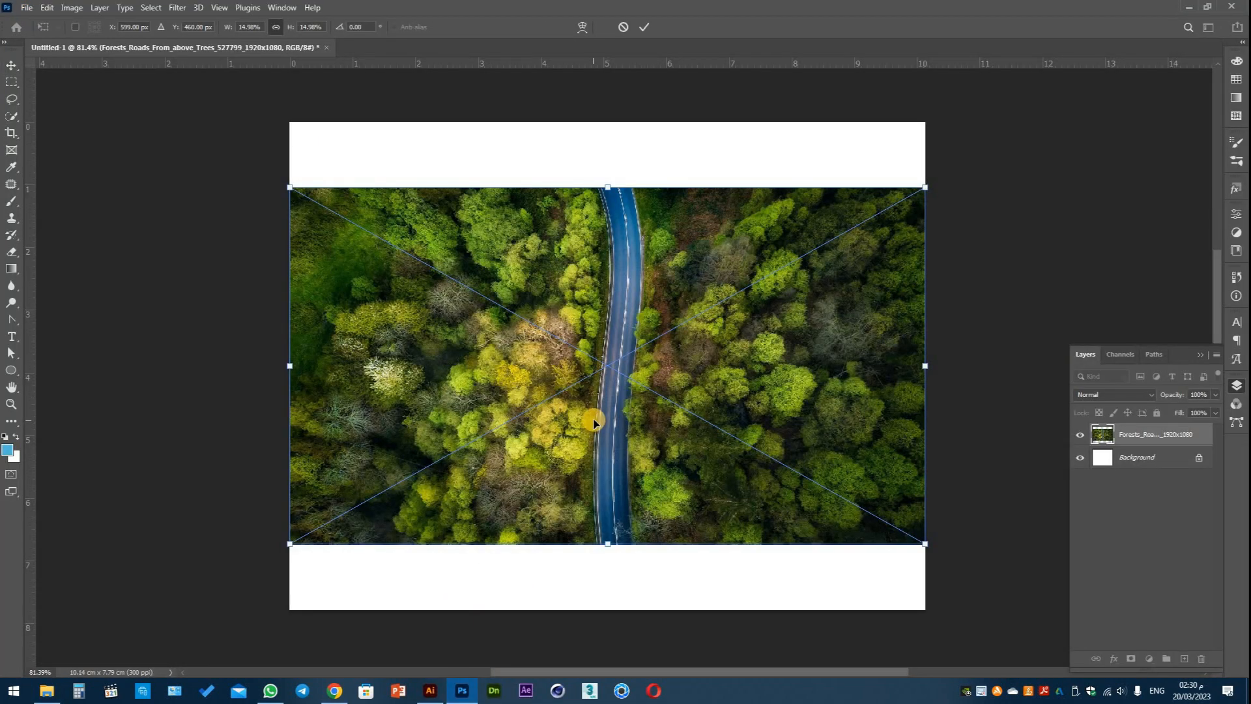
# Enlarge the placed forest road image to cover the whole canvas and shift it slightly to position the road.
pyautogui.moveTo(925, 187); pyautogui.dragTo(1040, 73)
pyautogui.click(644, 27)
pyautogui.moveTo(809, 384); pyautogui.dragTo(788, 372)
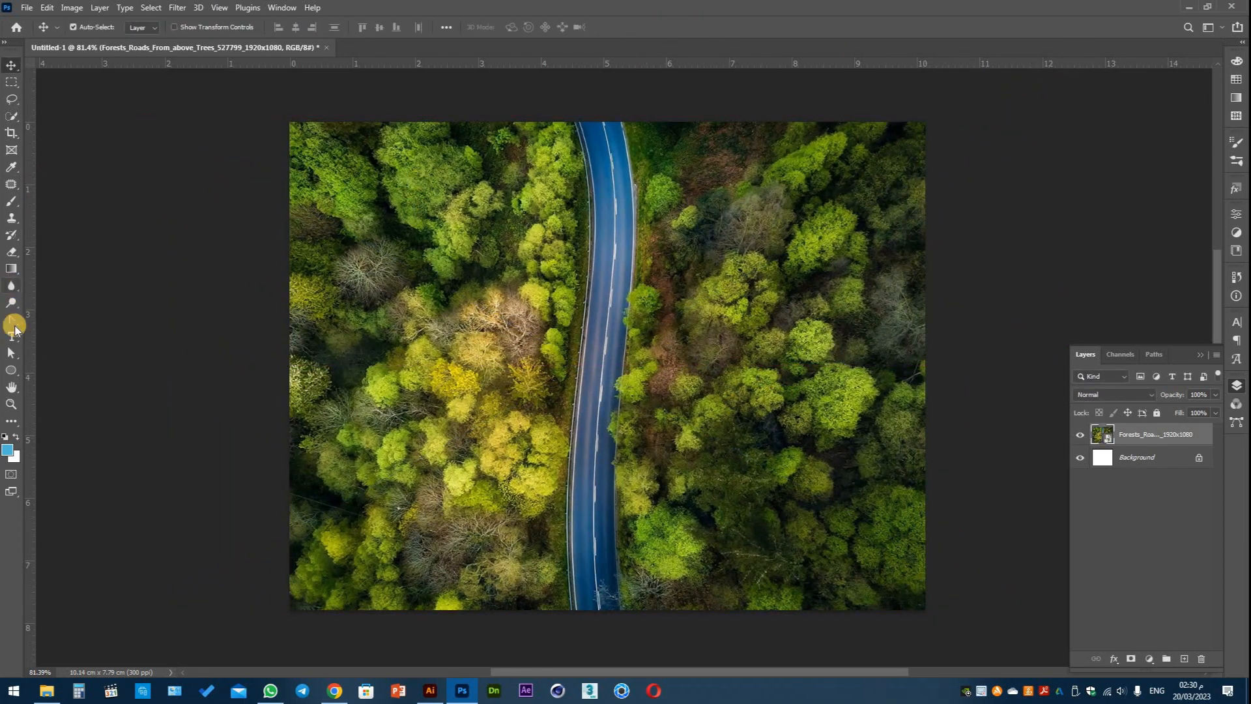
# Warp the forest road image so the road forms a stronger S-curve through the middle of the canvas.
pyautogui.hotkey('ctrl', 't')
pyautogui.click(579, 27)
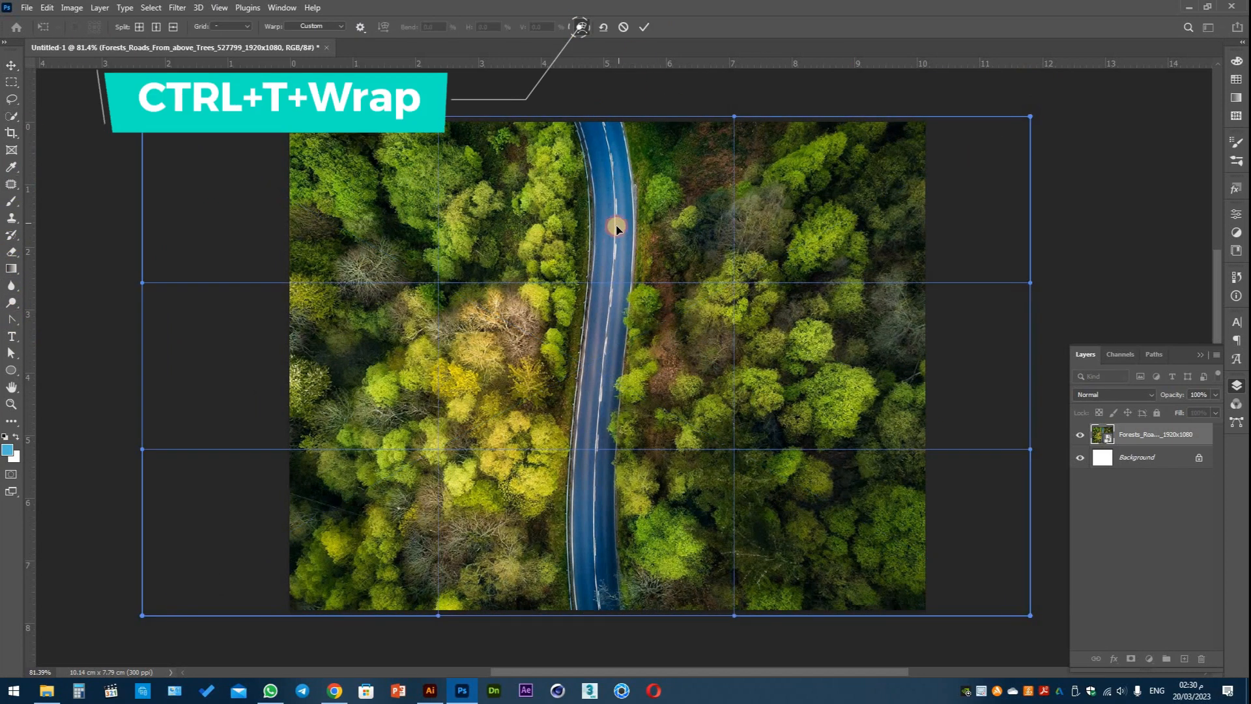
pyautogui.moveTo(618, 223); pyautogui.dragTo(586, 471)
pyautogui.moveTo(631, 251); pyautogui.dragTo(639, 256)
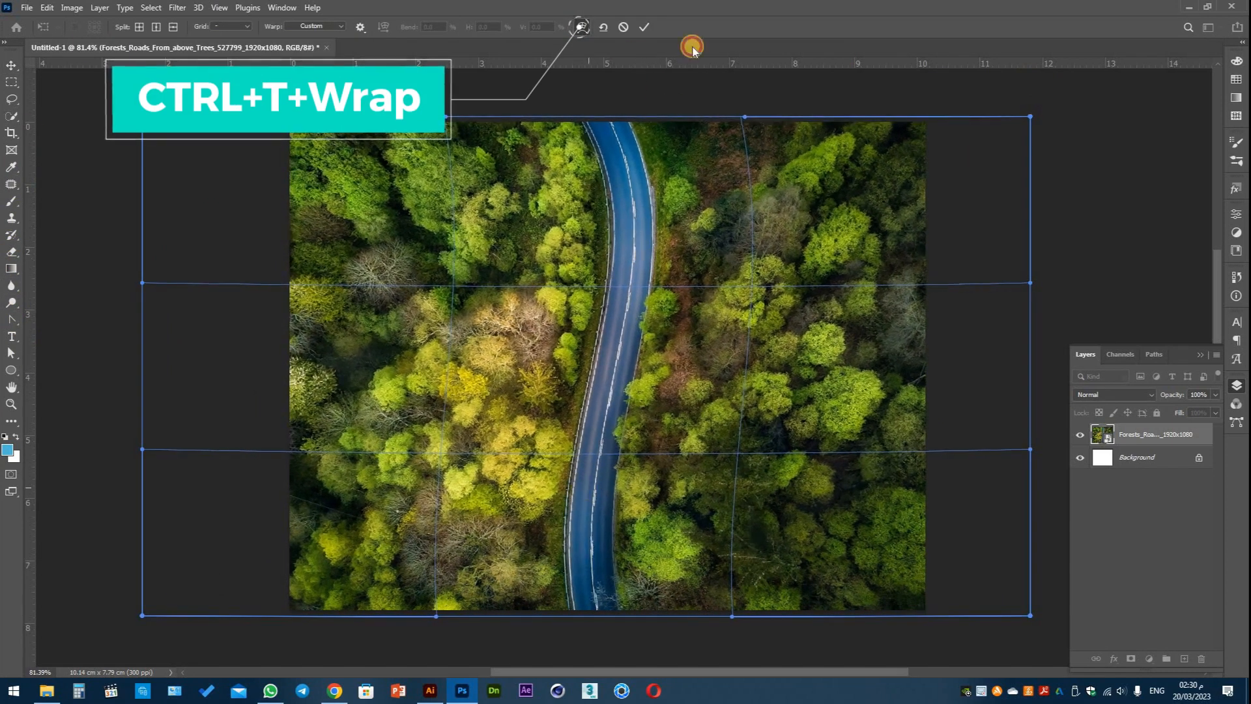
pyautogui.click(645, 26)
# Place the African_v2_1570px coffee bean image above the forest, rotate it 90° and scale it down to fit the canvas height.
pyautogui.hotkey('alt', 'Tab')
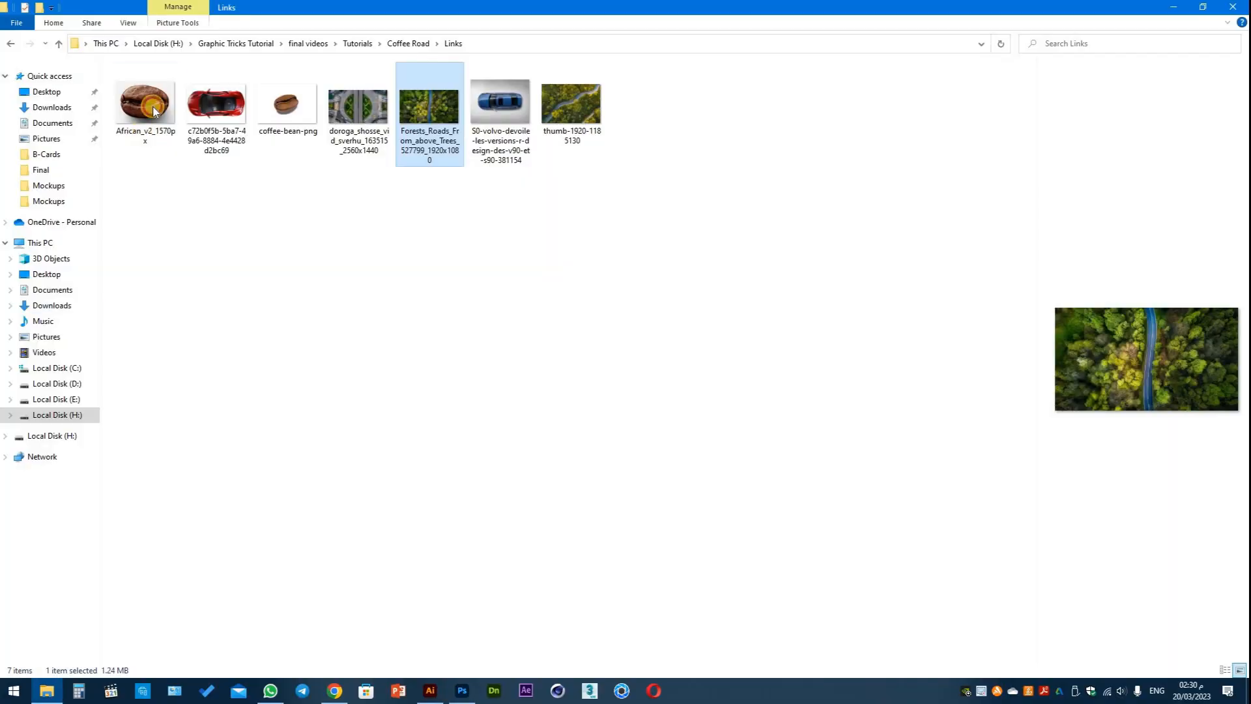
pyautogui.click(155, 111)
pyautogui.moveTo(155, 111); pyautogui.dragTo(652, 167)
pyautogui.moveTo(600, 575); pyautogui.dragTo(795, 327)
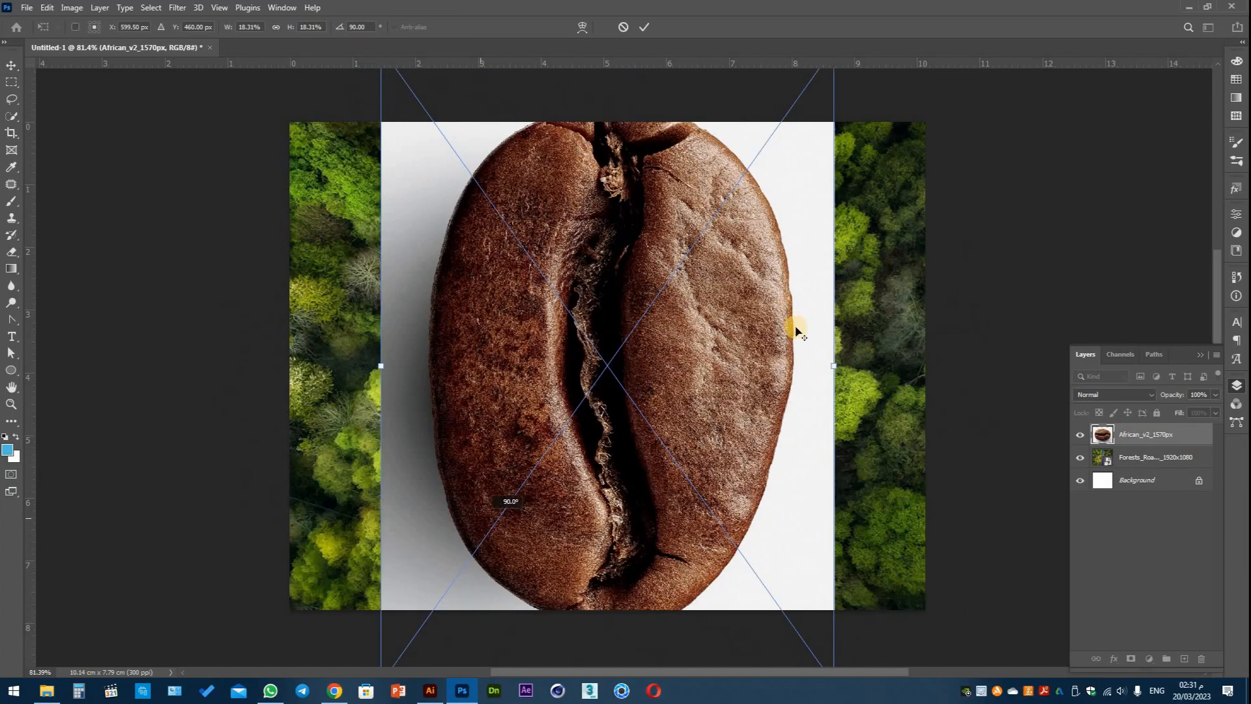
pyautogui.moveTo(798, 135); pyautogui.dragTo(767, 168)
pyautogui.press('Return')
# Select the coffee bean on its white background with the Object Selection tool.
pyautogui.click(11, 133)
pyautogui.rightClick(11, 116)
pyautogui.click(58, 115)
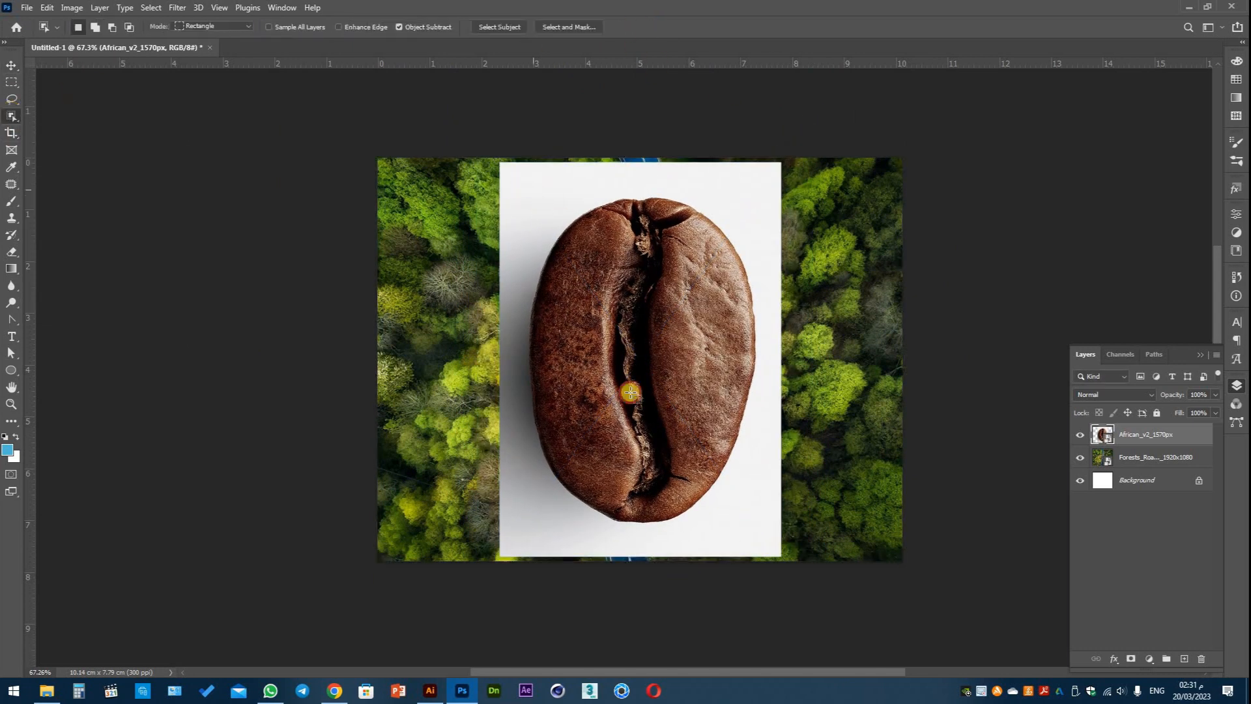
pyautogui.moveTo(515, 180); pyautogui.dragTo(767, 530)
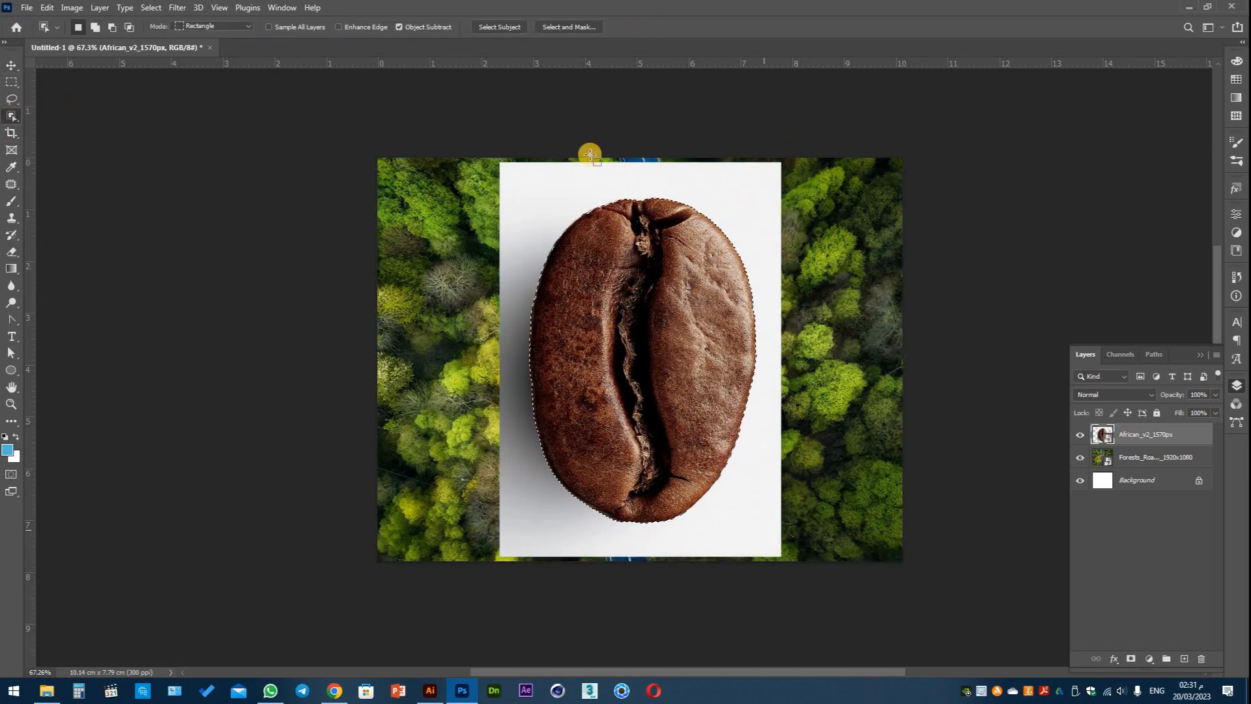
# Check the bean selection in Select and Mask with the On Black view and output it as a new layer with a layer mask.
pyautogui.click(569, 27)
pyautogui.click(1119, 118)
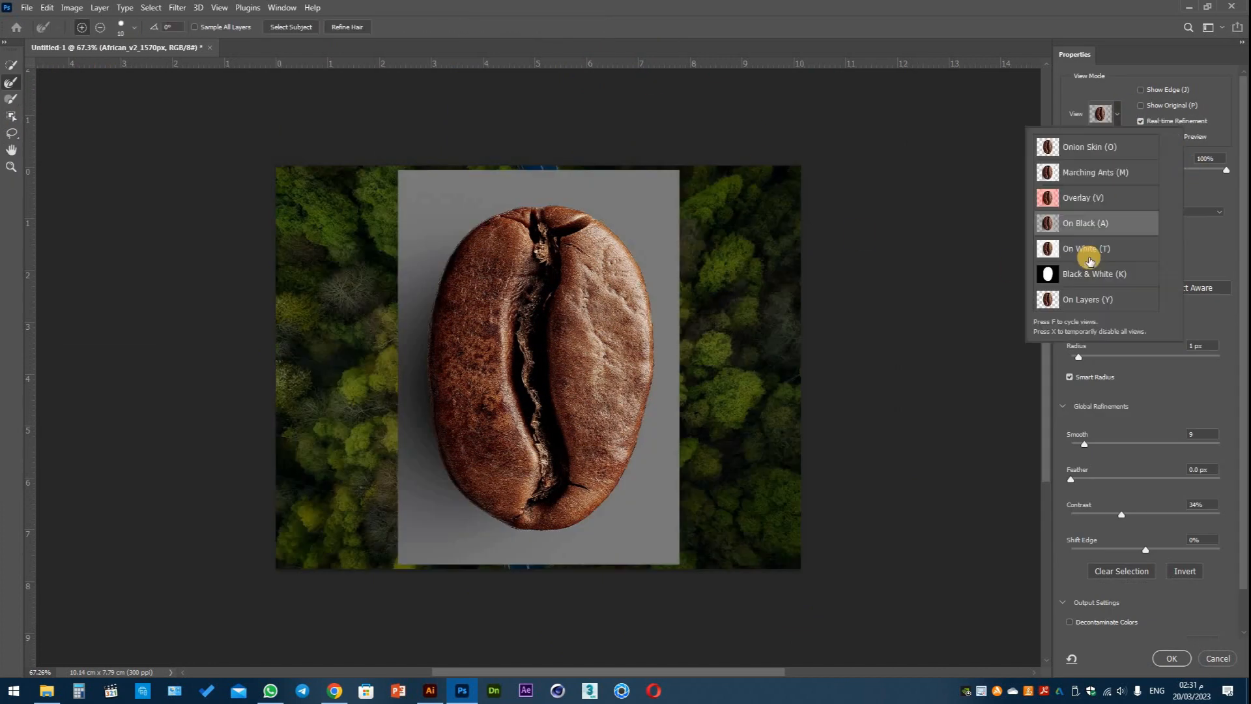
pyautogui.click(1087, 223)
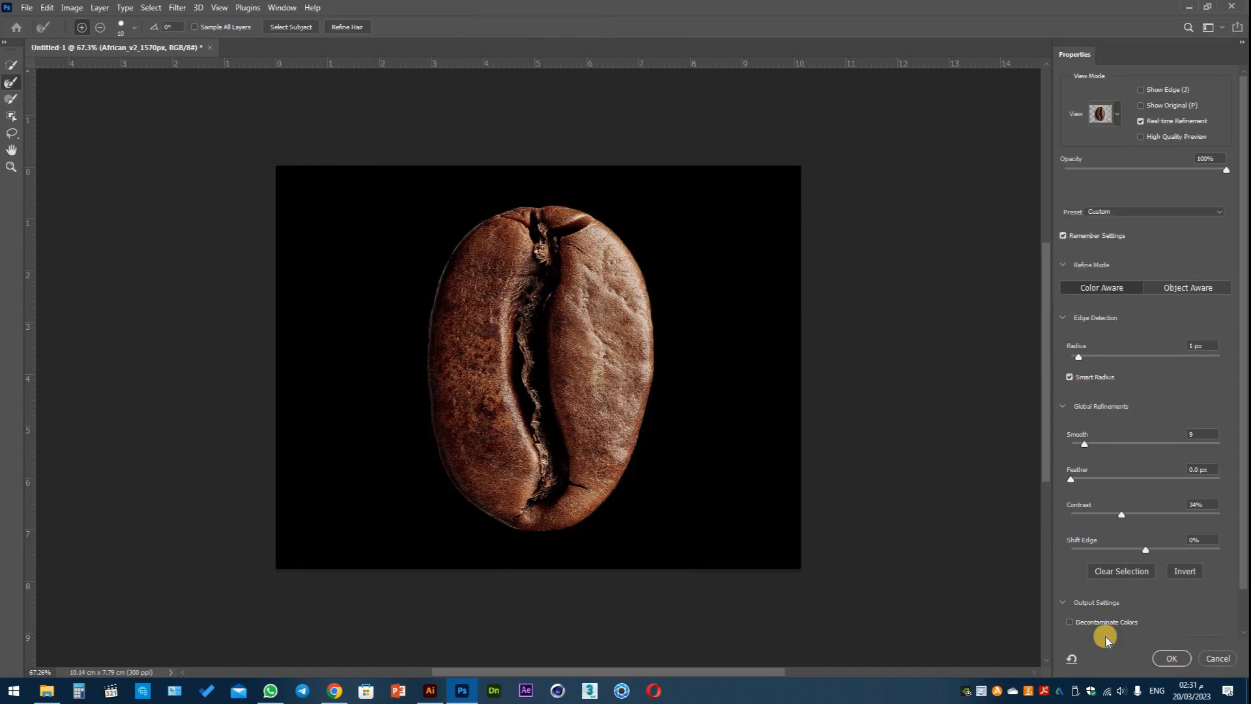
pyautogui.scroll(-1, 1242, 612)
pyautogui.click(1167, 658)
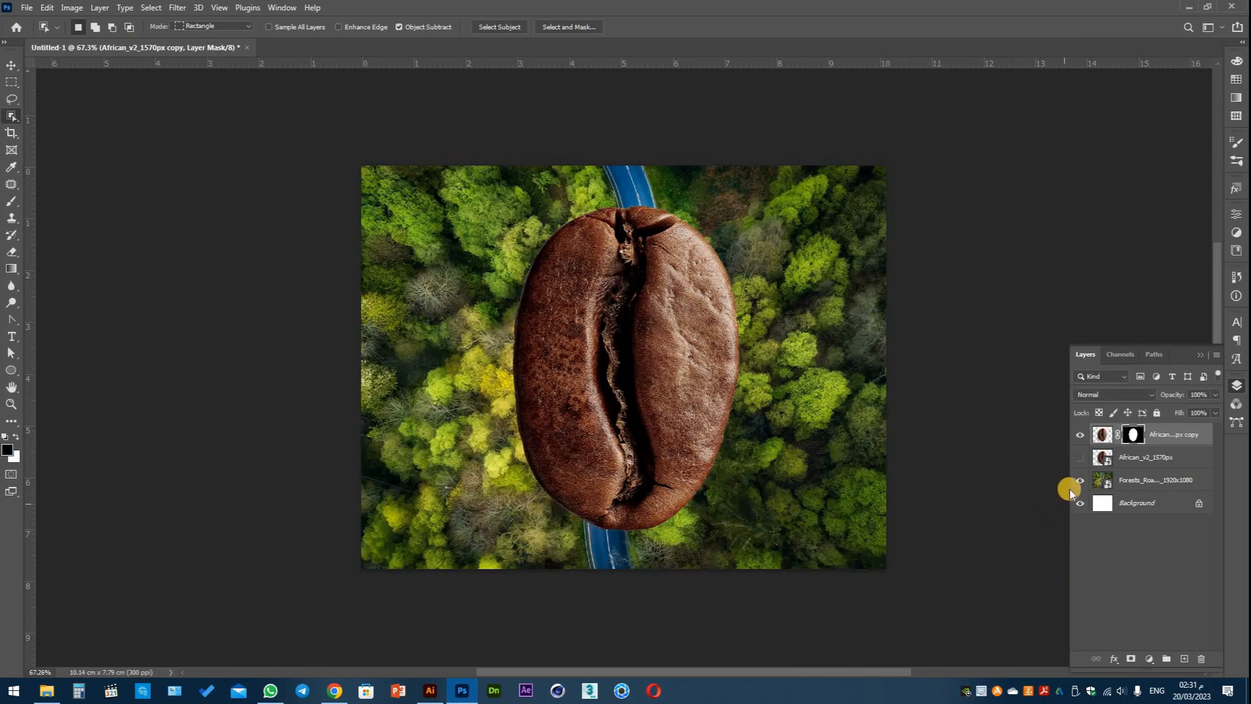
# Scale the masked coffee bean up slightly around its centre so it nearly fills the canvas height.
pyautogui.hotkey('ctrl', 't')
pyautogui.scroll(-2, 740, 215)
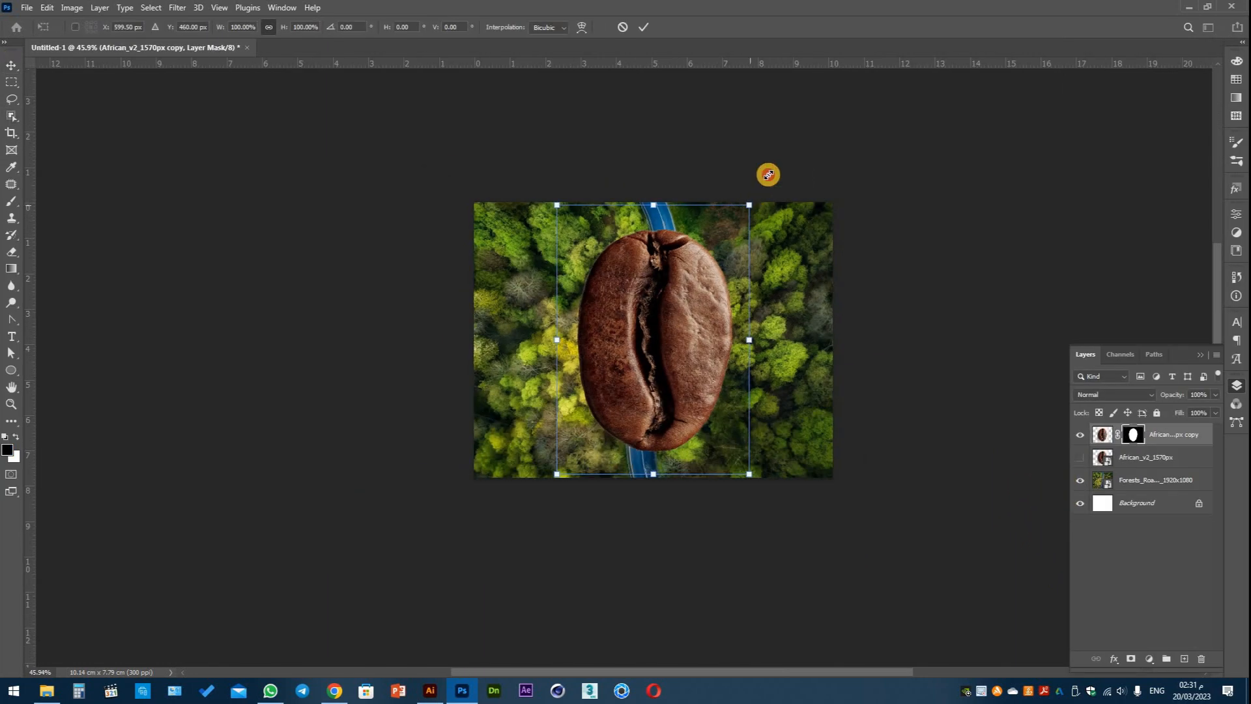
pyautogui.moveTo(753, 204)
pyautogui.mouseDown()
pyautogui.moveTo(771, 174)
pyautogui.moveTo(755, 197)
pyautogui.mouseUp()
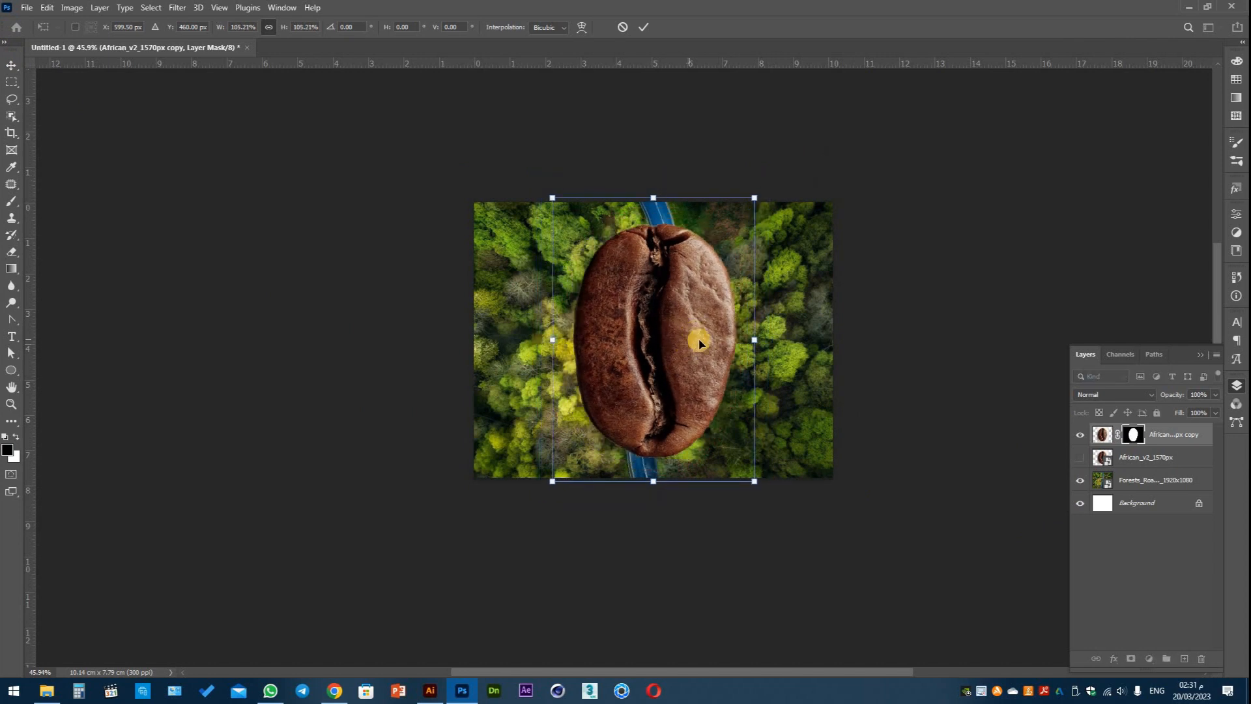
pyautogui.scroll(1, 699, 320)
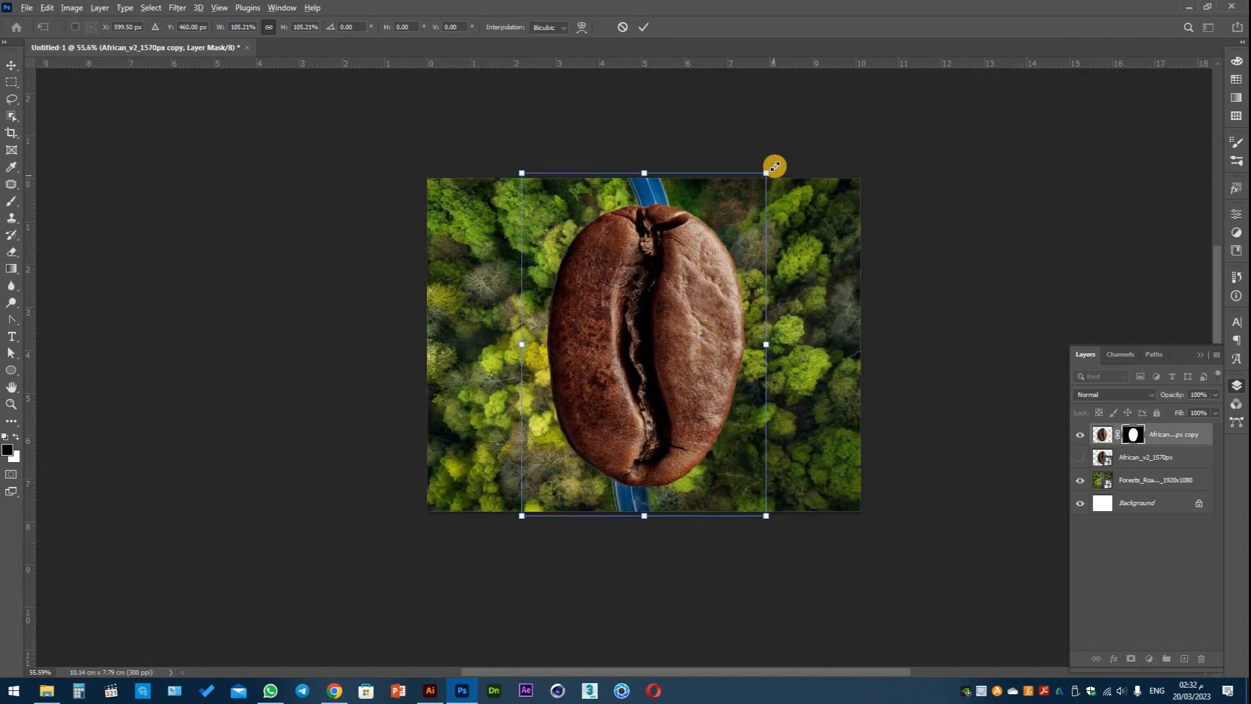
pyautogui.click(644, 27)
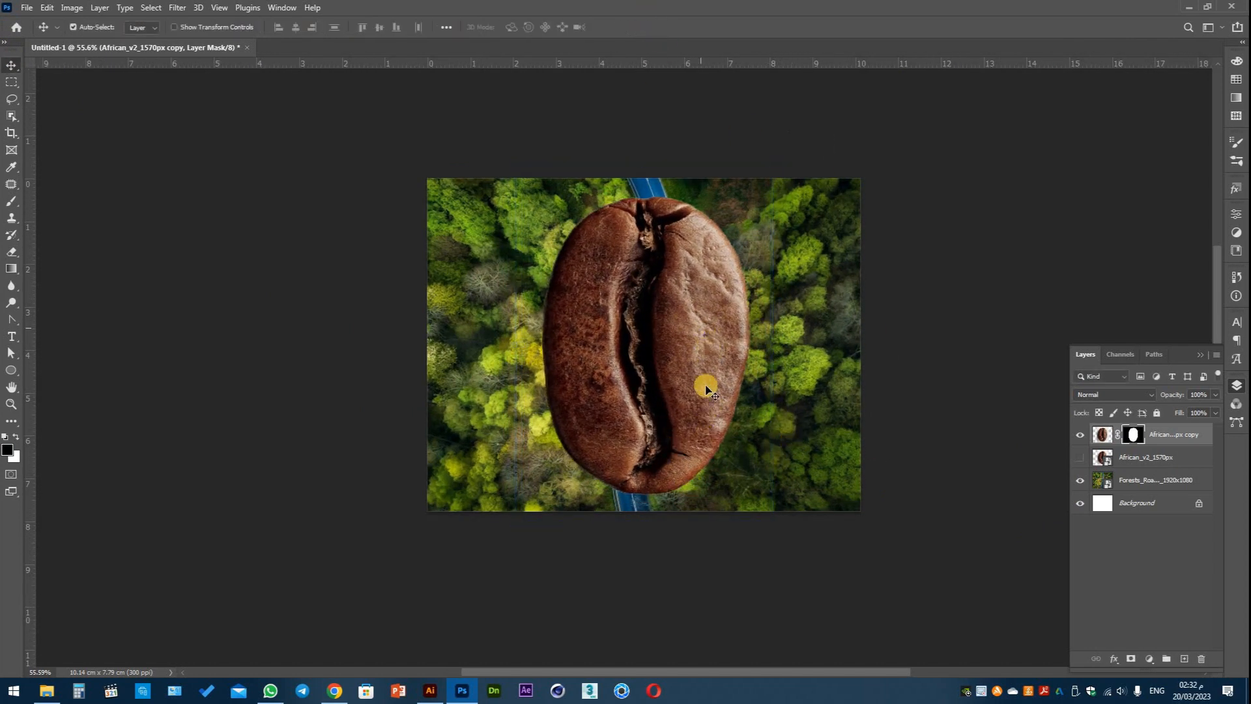
# Move the mask off the bean copy onto the original bean layer and convert the unmasked copy to a smart object.
pyautogui.click(803, 308)
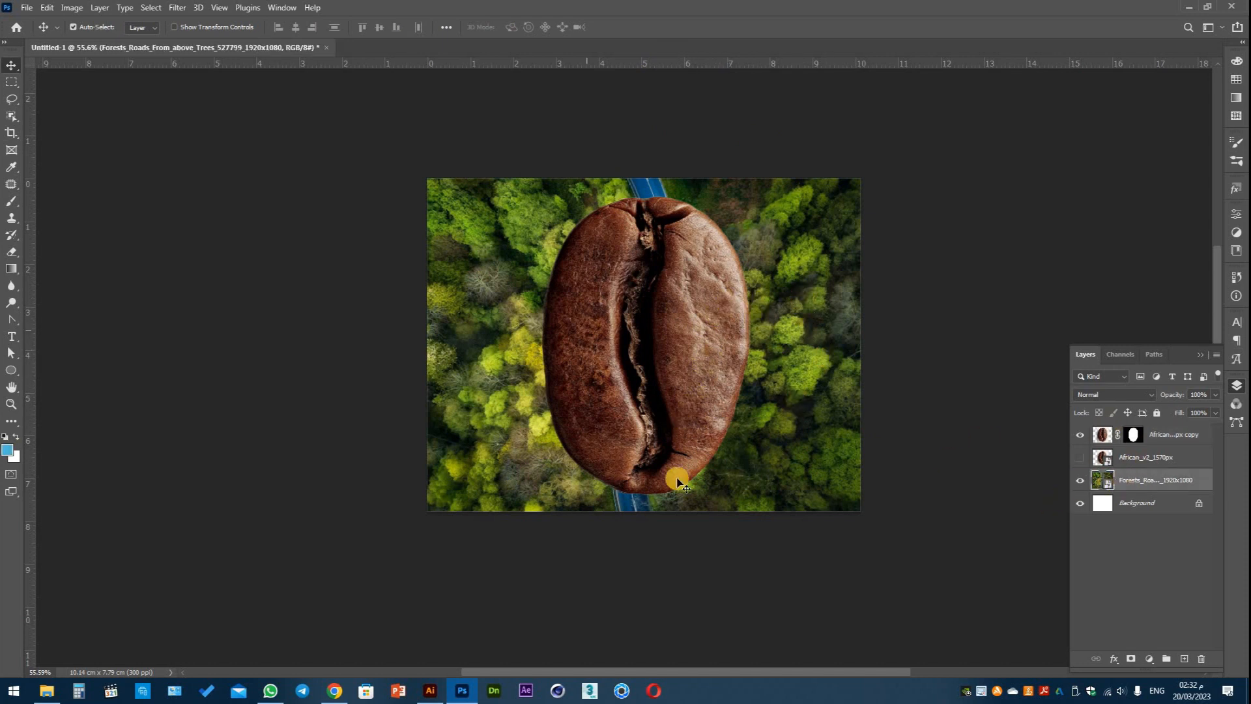
pyautogui.click(1152, 441)
pyautogui.click(1081, 459)
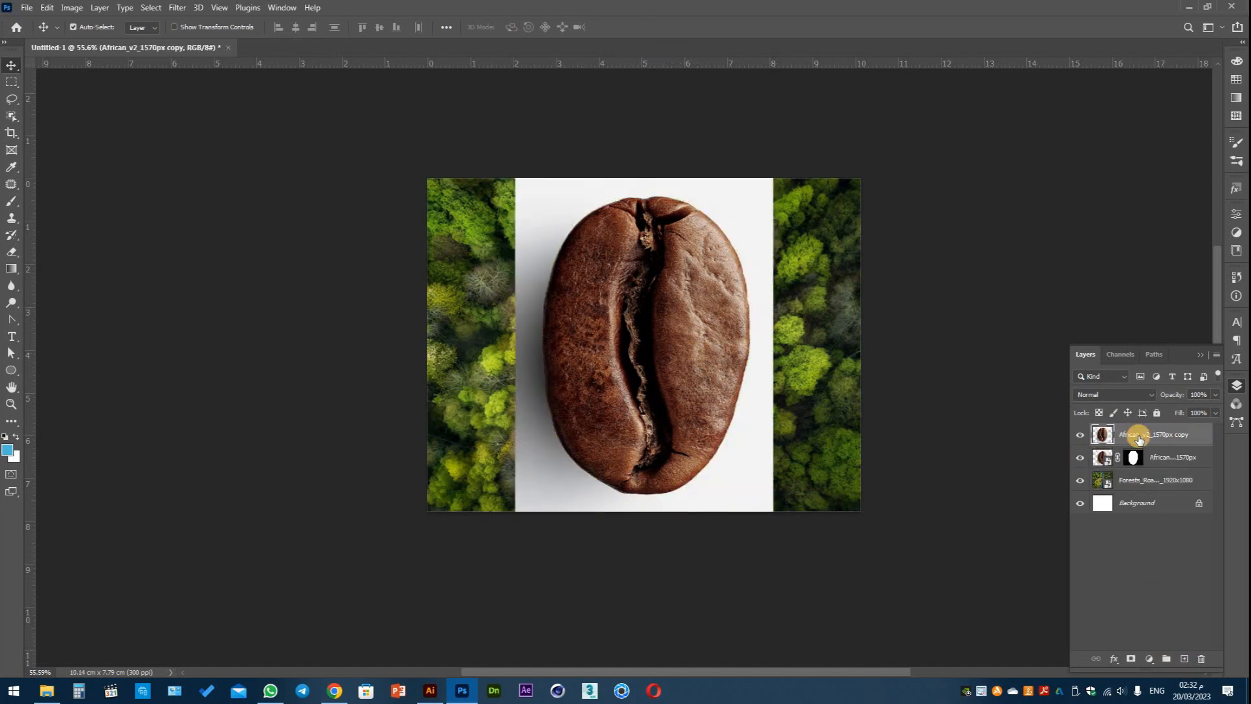
pyautogui.moveTo(1134, 435)
pyautogui.mouseDown()
pyautogui.moveTo(1119, 452)
pyautogui.moveTo(1150, 461)
pyautogui.moveTo(1152, 437)
pyautogui.mouseUp()
pyautogui.hotkey('ctrl', 'z')
pyautogui.rightClick(1138, 436)
pyautogui.click(1019, 307)
# Return the mask to the bean copy and delete the original African_v2_1570px layer.
pyautogui.click(1163, 458)
pyautogui.press('Delete')
pyautogui.click(1152, 434)
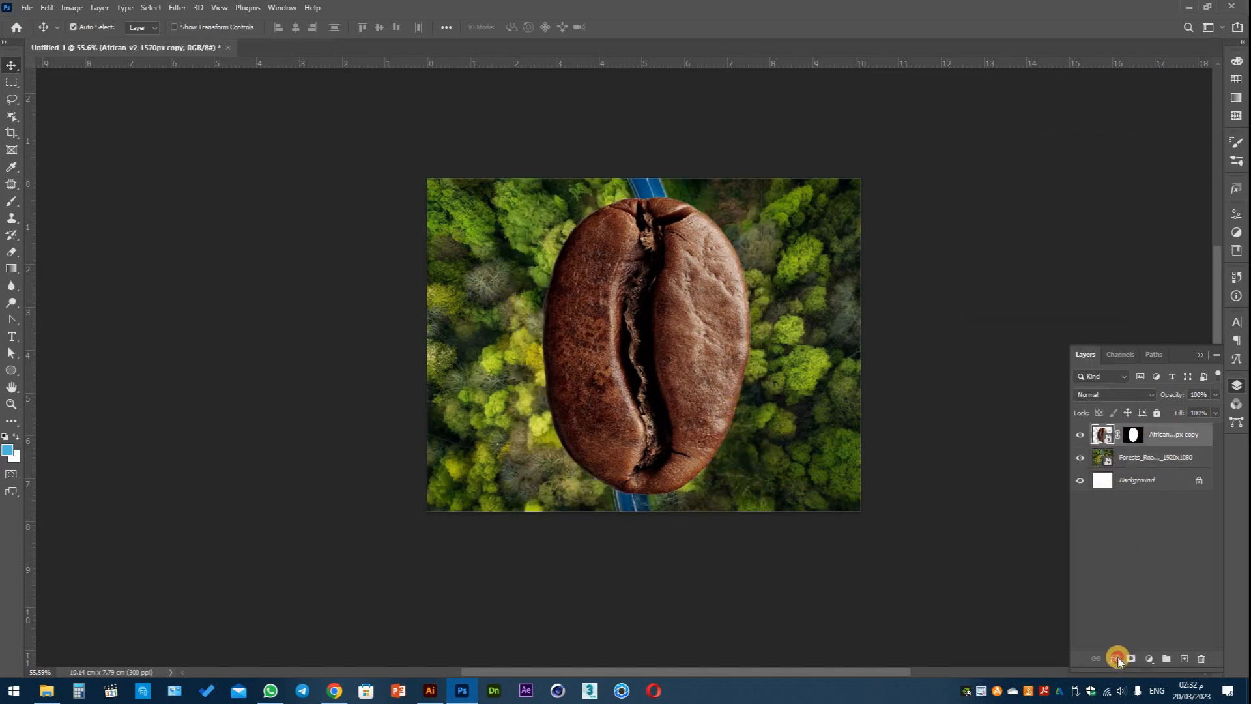
pyautogui.click(1114, 659)
pyautogui.click(1147, 622)
pyautogui.click(1070, 408)
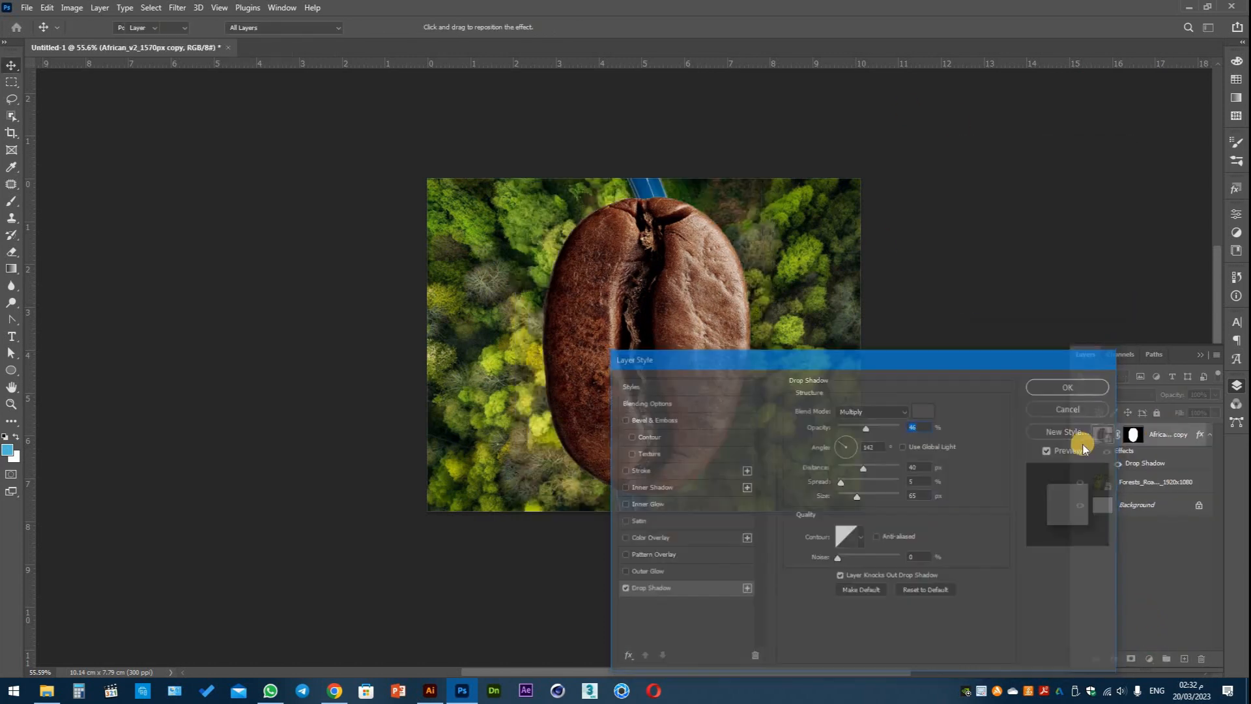
# Duplicate the forest road layer and put the duplicate above the coffee bean layer.
pyautogui.click(1121, 462)
pyautogui.hotkey('ctrl', '0')
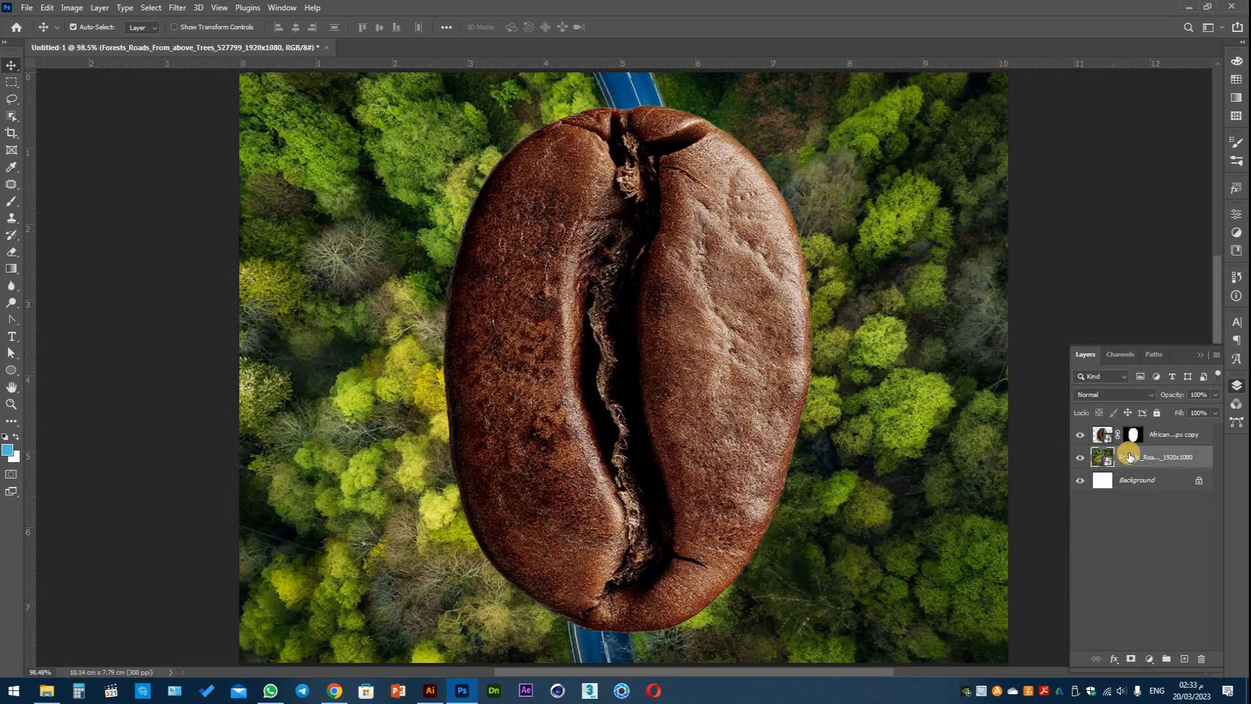
pyautogui.moveTo(1121, 461); pyautogui.dragTo(1102, 428)
pyautogui.hotkey('ctrl', 'z')
# Set the forest copy's blend mode to Screen and copy the coffee bean's layer mask onto it.
pyautogui.click(1109, 395)
pyautogui.click(1102, 403)
pyautogui.scroll(-6, 1103, 400)
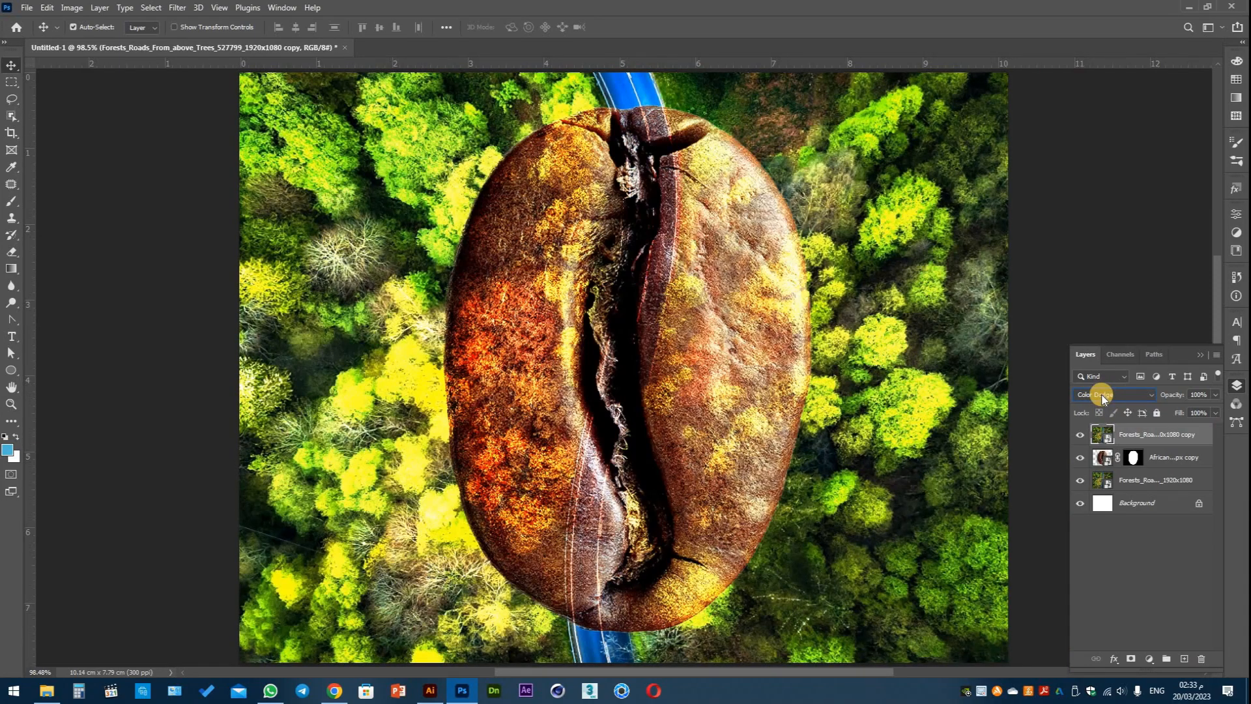
pyautogui.scroll(-10, 1103, 398)
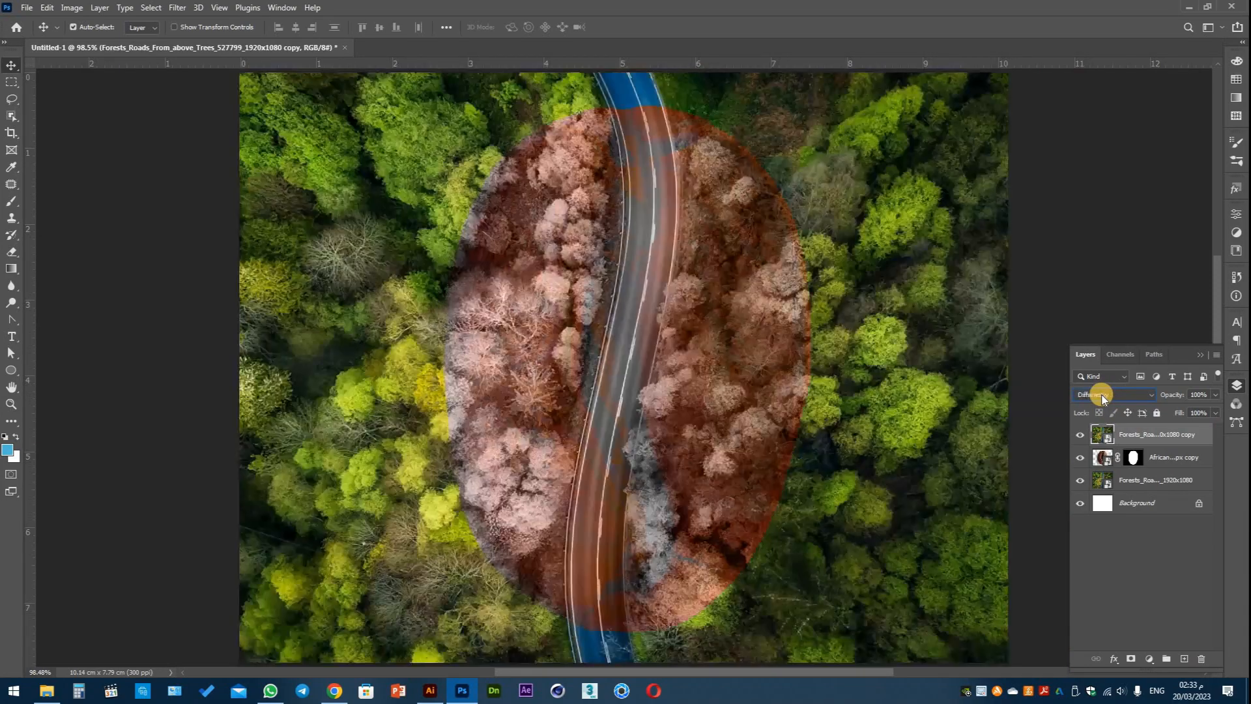
pyautogui.scroll(11, 1103, 399)
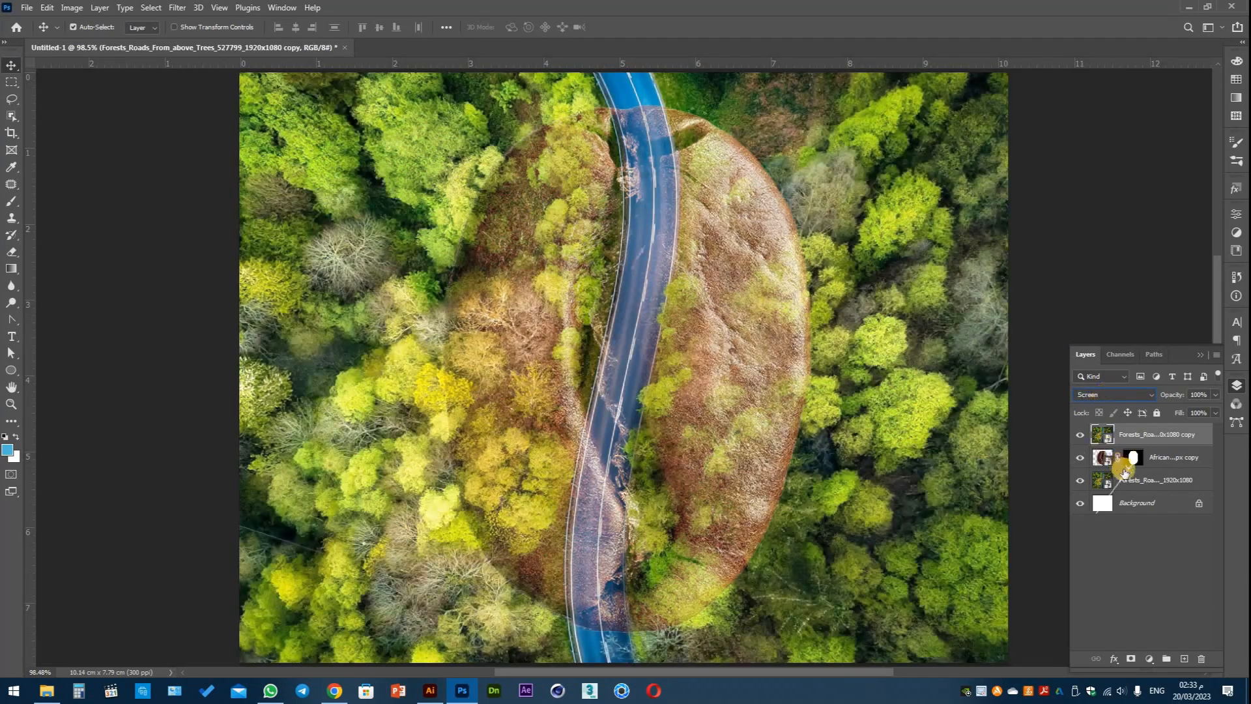
pyautogui.moveTo(1125, 471); pyautogui.dragTo(1133, 434)
# Flip the coffee bean layer horizontally and set the forest copy's opacity to 50%.
pyautogui.click(1101, 457)
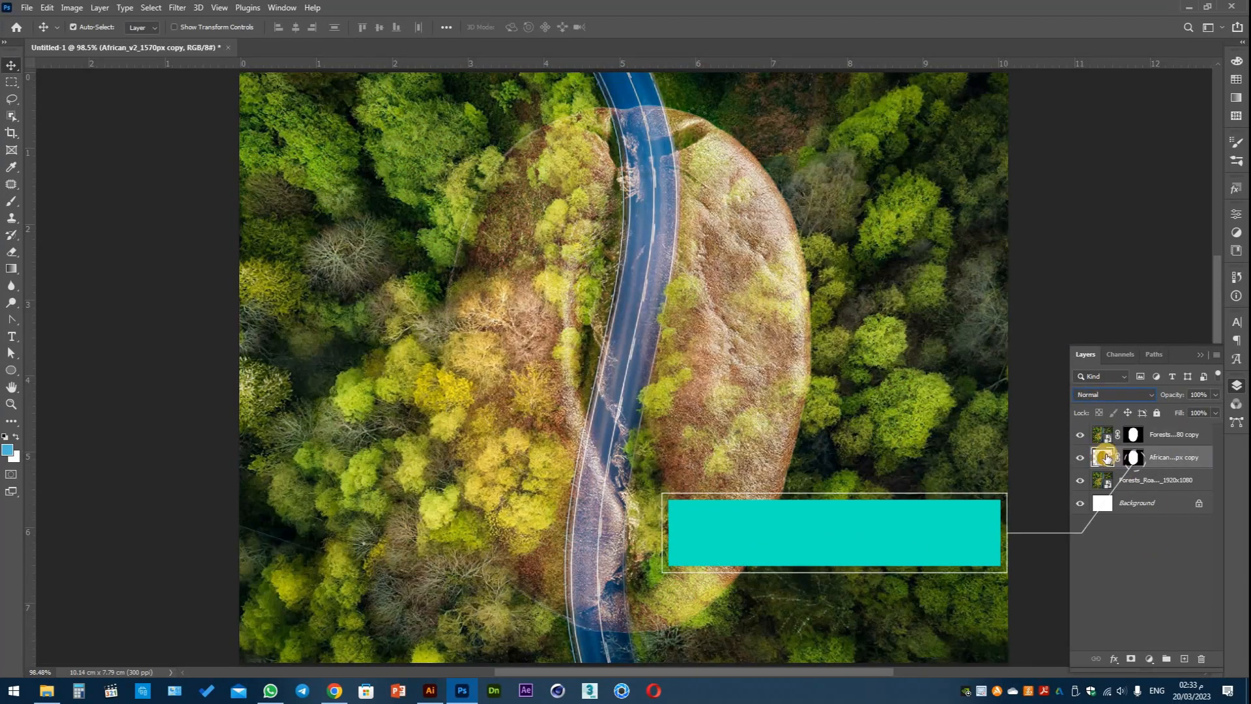
pyautogui.hotkey('ctrl', 't')
pyautogui.rightClick(847, 582)
pyautogui.click(828, 631)
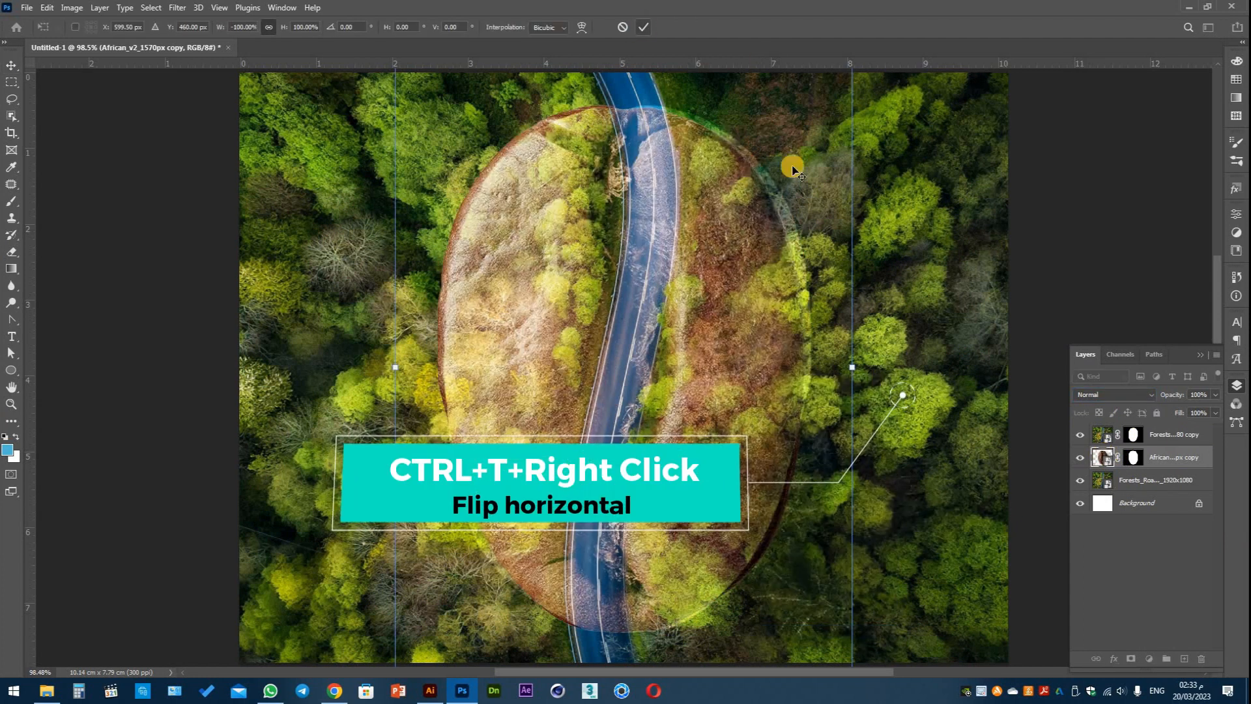
pyautogui.press('Return')
pyautogui.click(1167, 436)
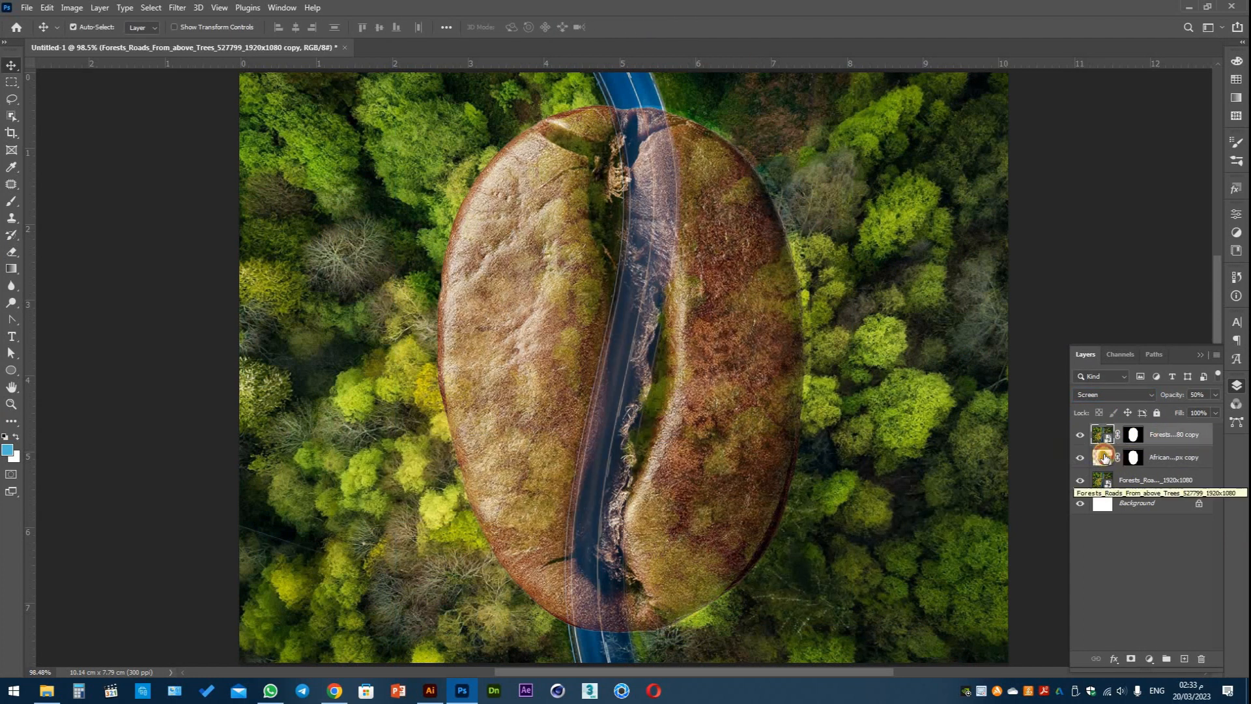
pyautogui.click(1108, 457)
pyautogui.hotkey('ctrl', 't')
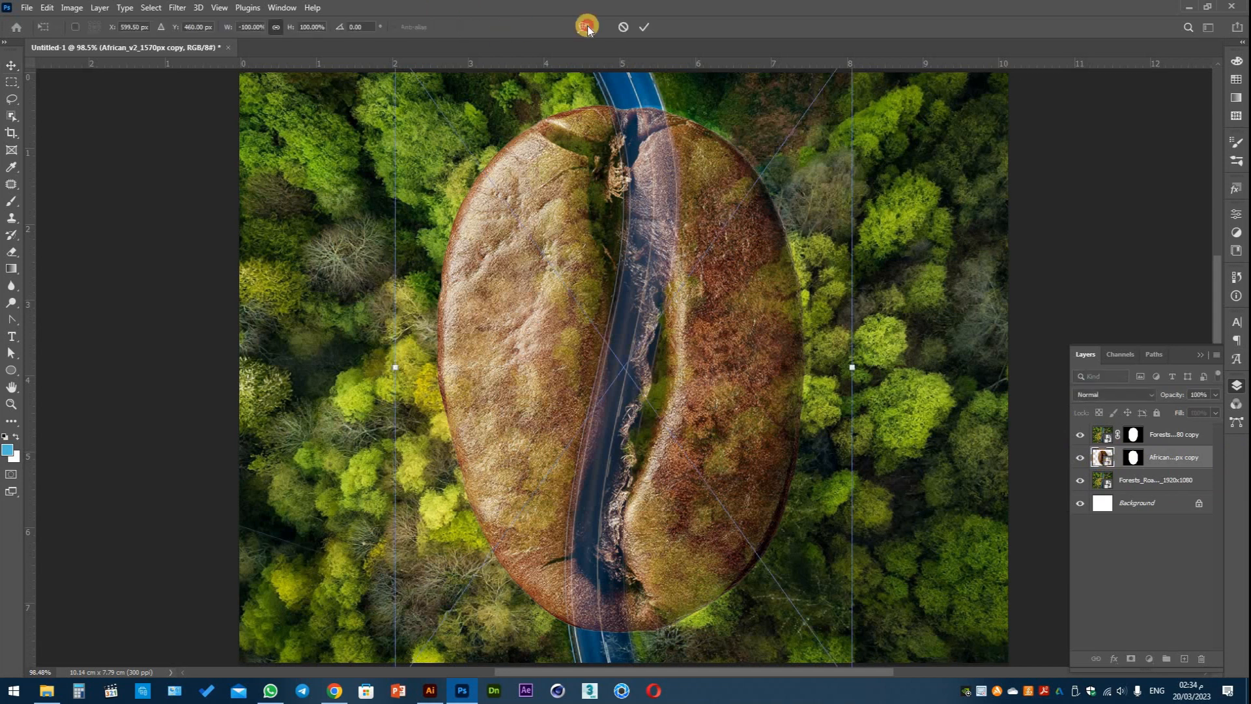
pyautogui.click(583, 27)
pyautogui.moveTo(579, 224); pyautogui.dragTo(580, 224)
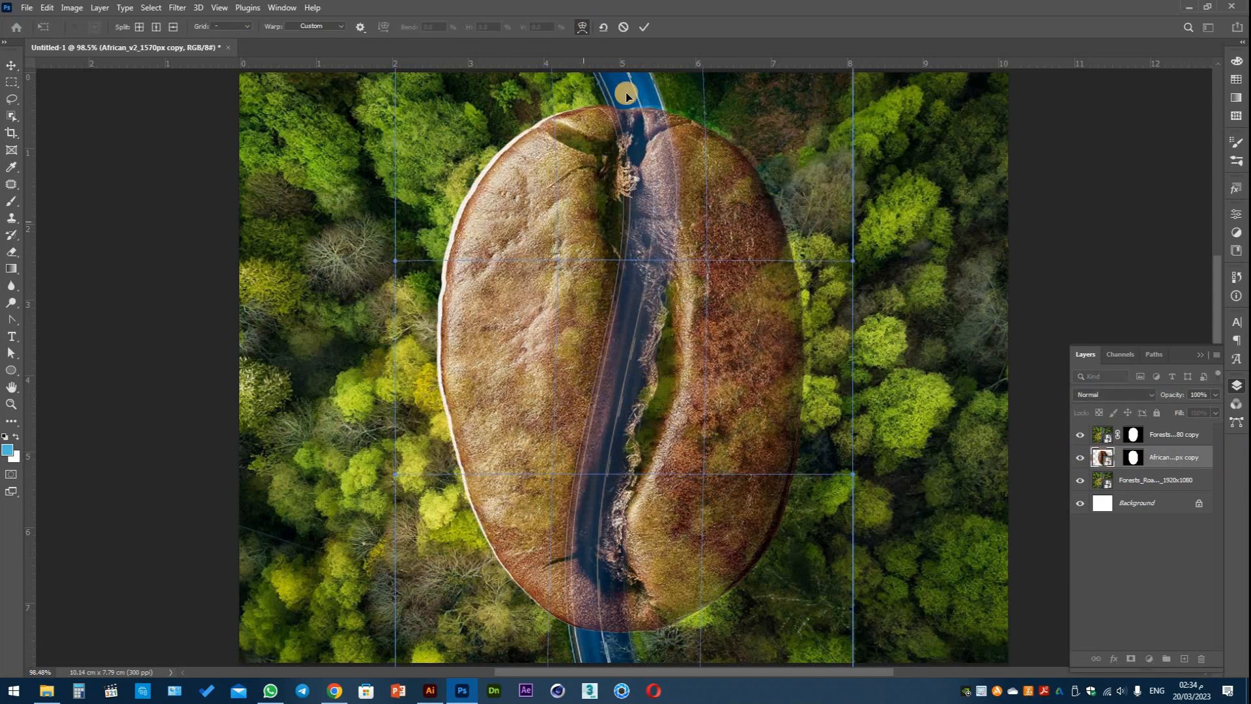
pyautogui.press('Return')
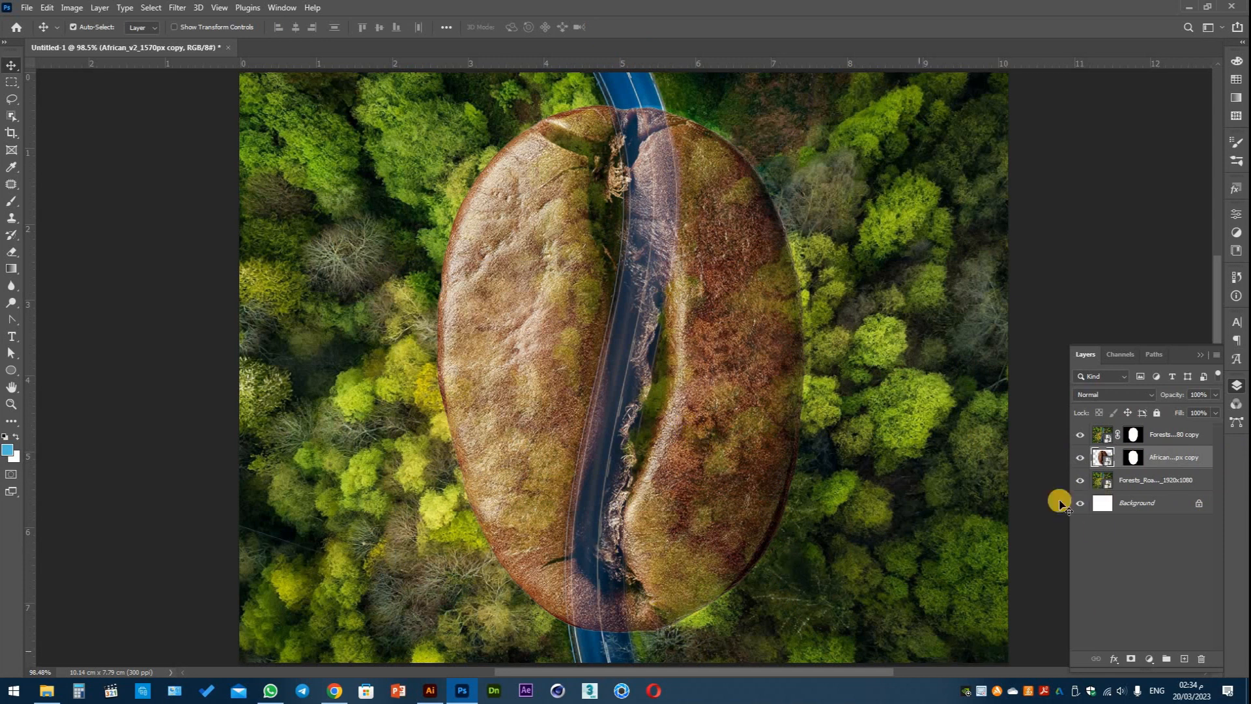
# Warp the masked forest copy so that its road bends along the coffee bean's crease.
pyautogui.click(1103, 437)
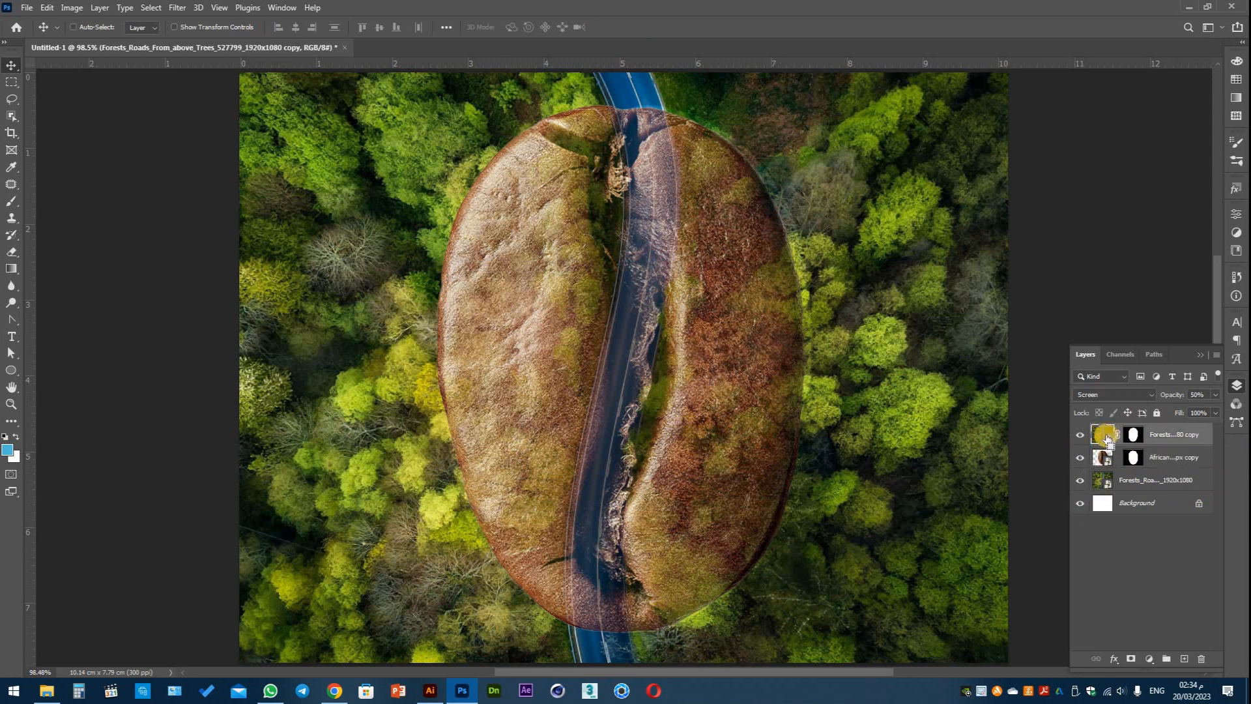
pyautogui.hotkey('ctrl', 't')
pyautogui.click(581, 27)
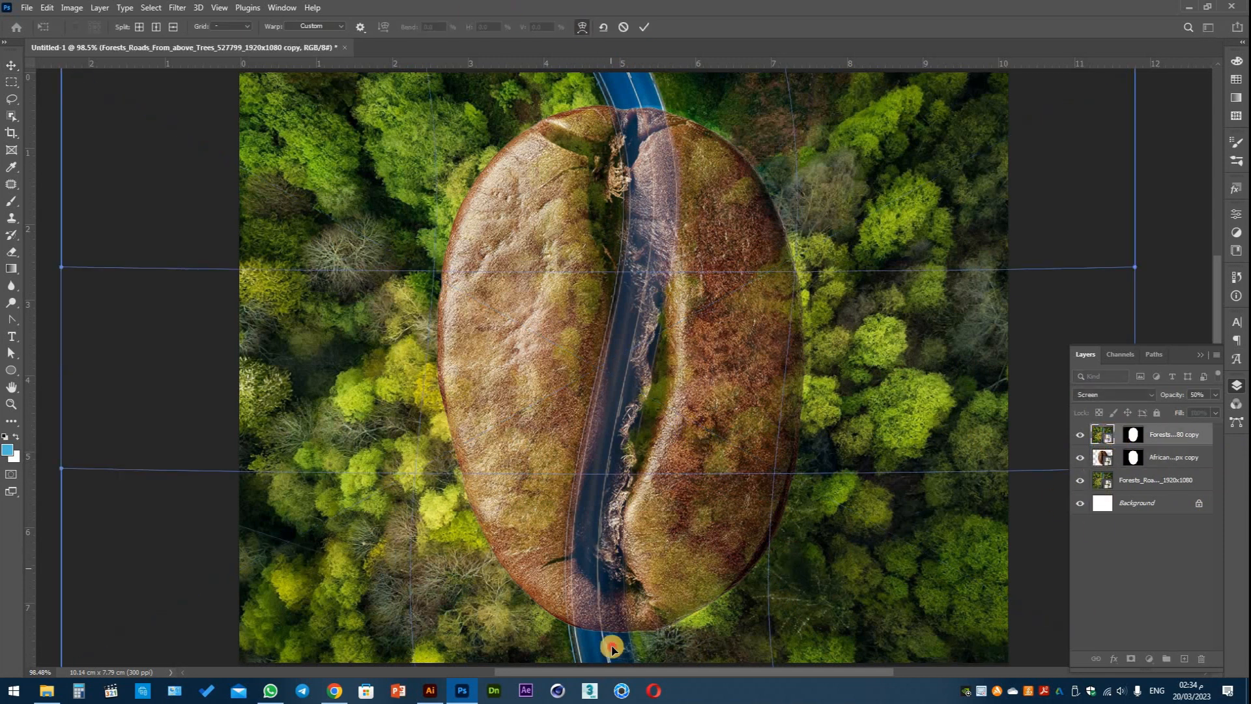
pyautogui.scroll(-2, 743, 510)
pyautogui.scroll(-3, 743, 510)
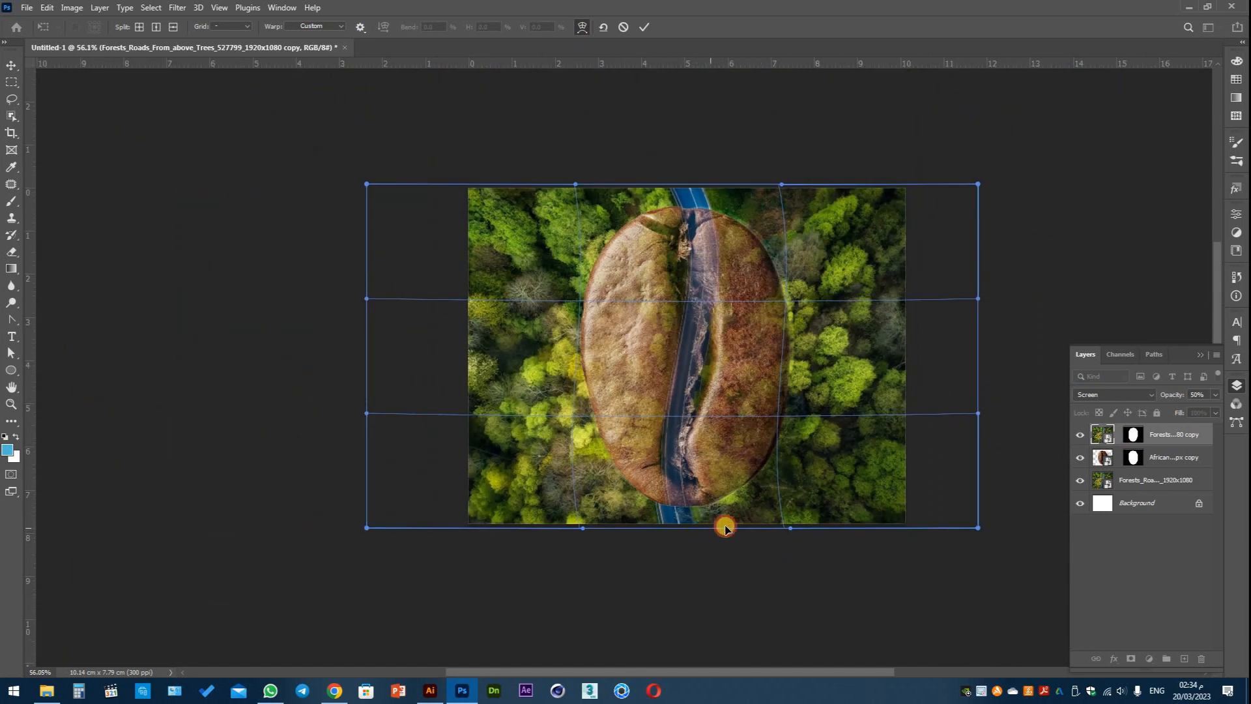
pyautogui.moveTo(726, 528)
pyautogui.mouseDown()
pyautogui.moveTo(743, 522)
pyautogui.moveTo(712, 520)
pyautogui.mouseUp()
pyautogui.moveTo(678, 436); pyautogui.dragTo(696, 374)
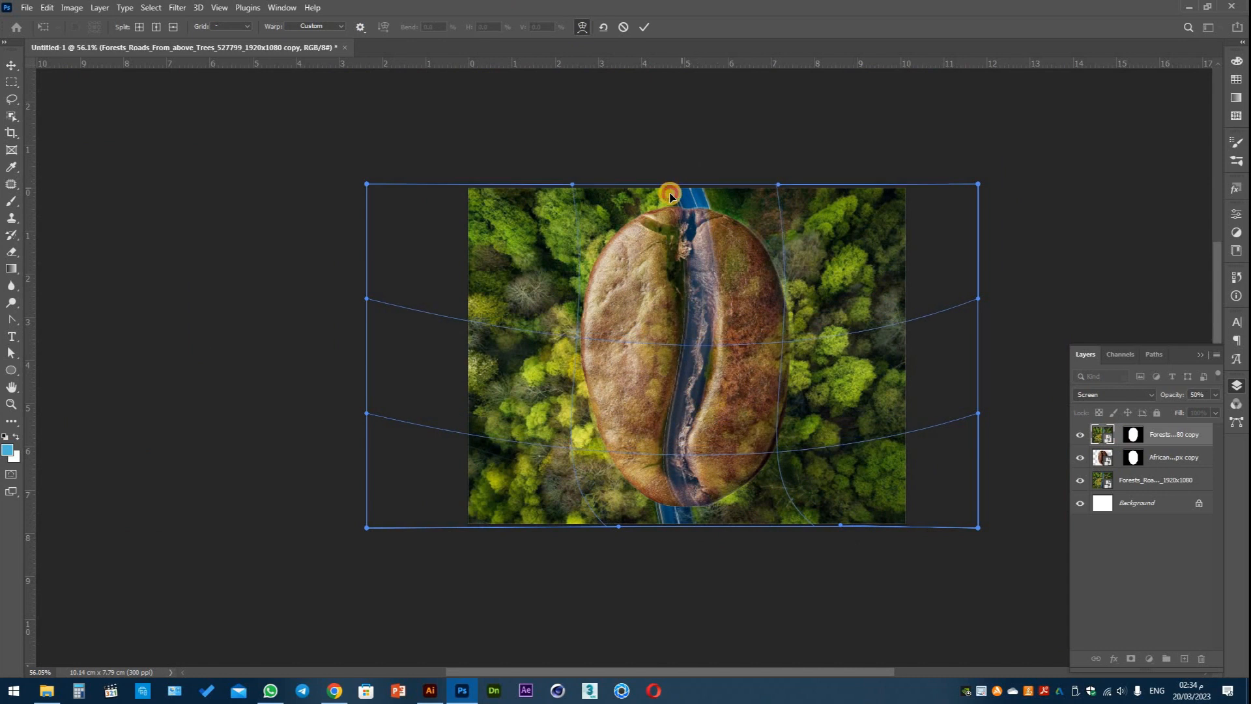
pyautogui.moveTo(670, 196); pyautogui.dragTo(671, 201)
pyautogui.moveTo(670, 481); pyautogui.dragTo(702, 375)
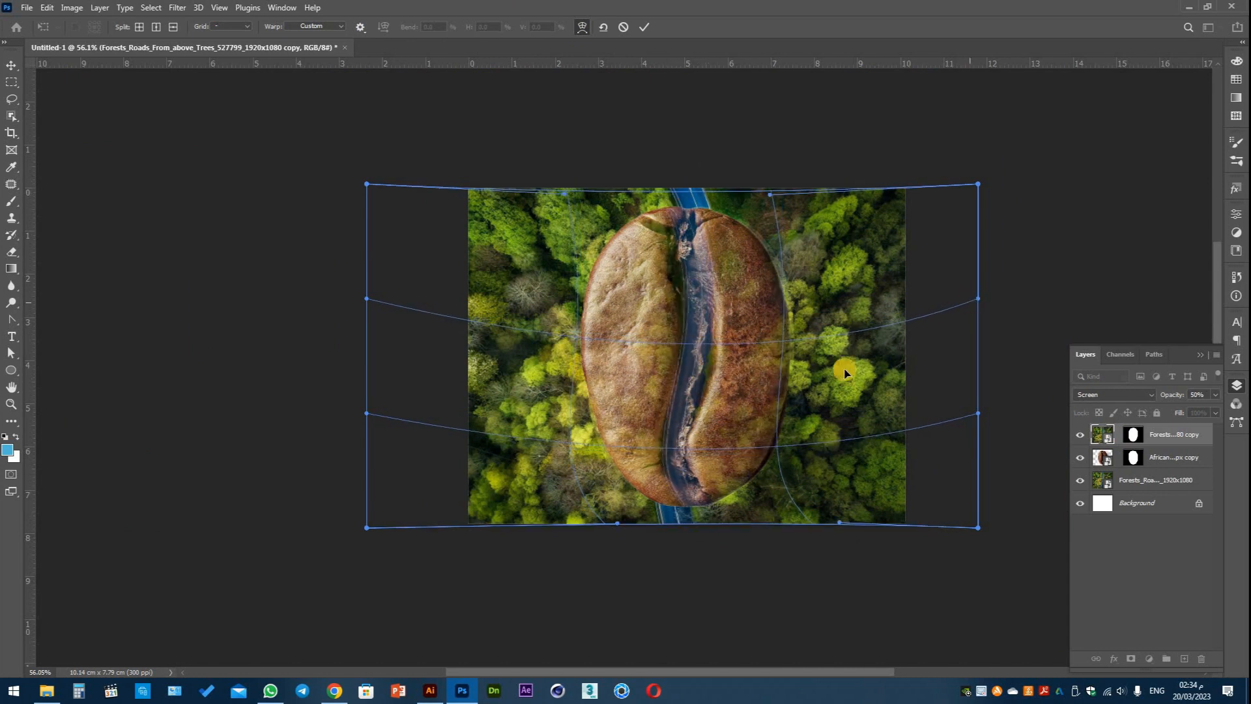
pyautogui.press('Return')
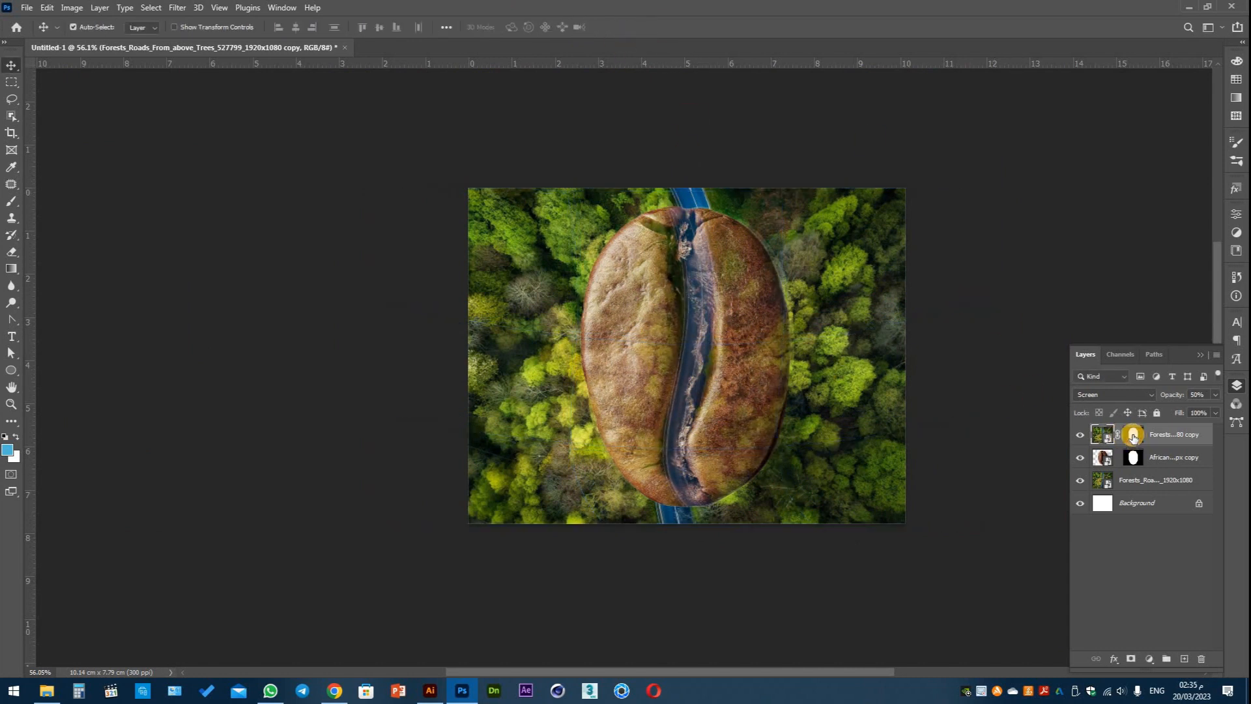
# Set the masked forest copy's blend mode to Normal and its opacity to 100%.
pyautogui.click(1133, 435)
pyautogui.click(1114, 395)
pyautogui.click(1095, 358)
pyautogui.press('0')
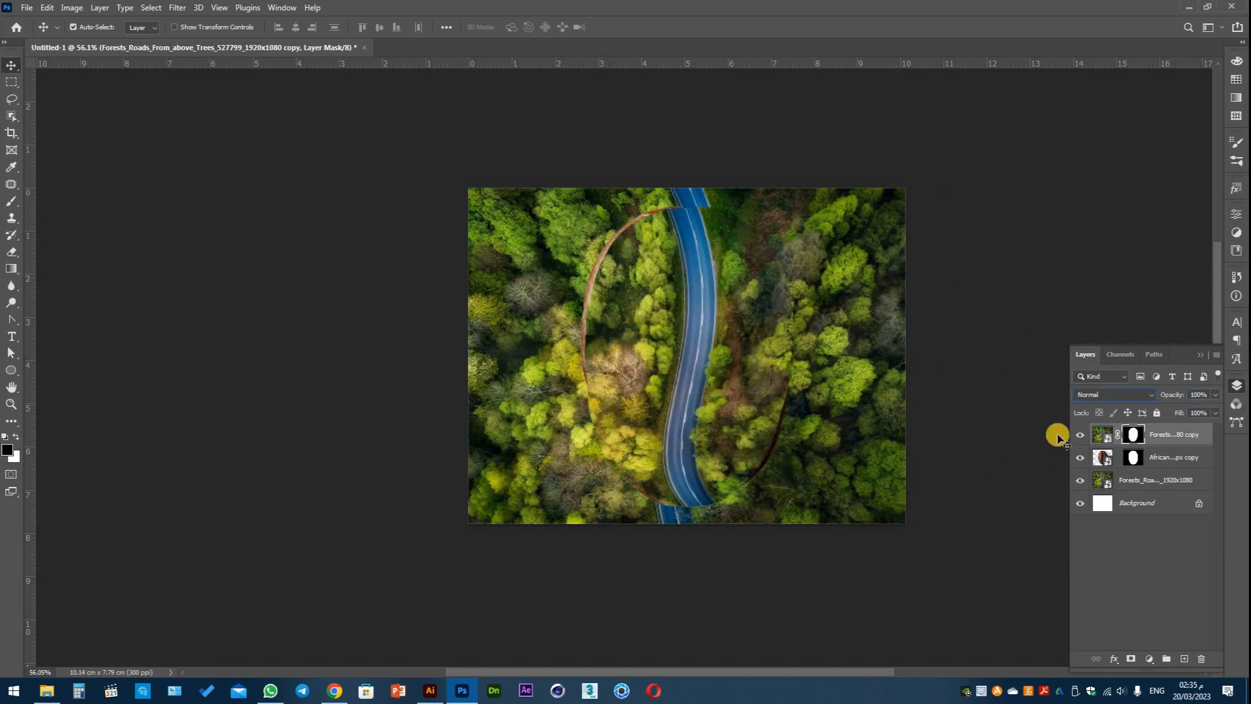
# Paint black on the forest copy's mask to reveal both bean halves around the road, using 50% brush opacity near the crease.
pyautogui.click(16, 199)
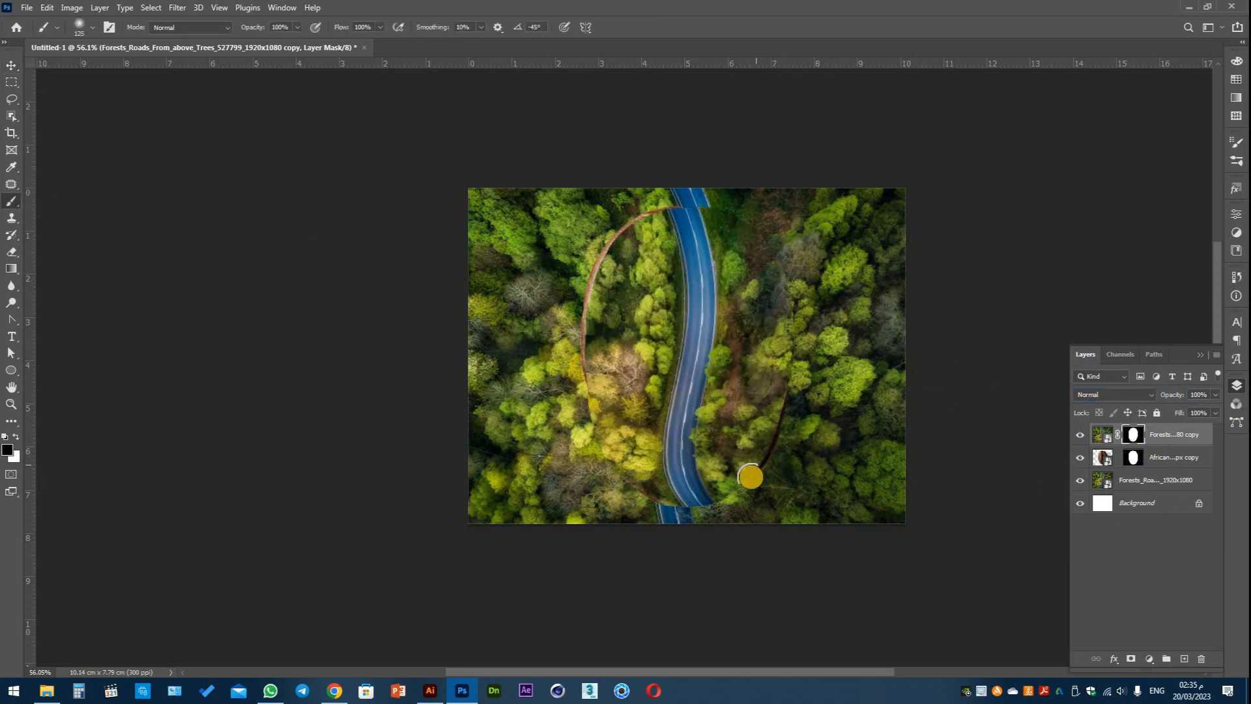
pyautogui.moveTo(749, 476)
pyautogui.mouseDown()
pyautogui.moveTo(770, 417)
pyautogui.moveTo(792, 318)
pyautogui.moveTo(716, 192)
pyautogui.moveTo(758, 371)
pyautogui.moveTo(740, 411)
pyautogui.moveTo(734, 492)
pyautogui.mouseUp()
pyautogui.moveTo(647, 499)
pyautogui.mouseDown()
pyautogui.moveTo(608, 430)
pyautogui.moveTo(591, 335)
pyautogui.moveTo(619, 224)
pyautogui.moveTo(638, 223)
pyautogui.moveTo(648, 234)
pyautogui.moveTo(614, 272)
pyautogui.moveTo(631, 371)
pyautogui.moveTo(623, 429)
pyautogui.mouseUp()
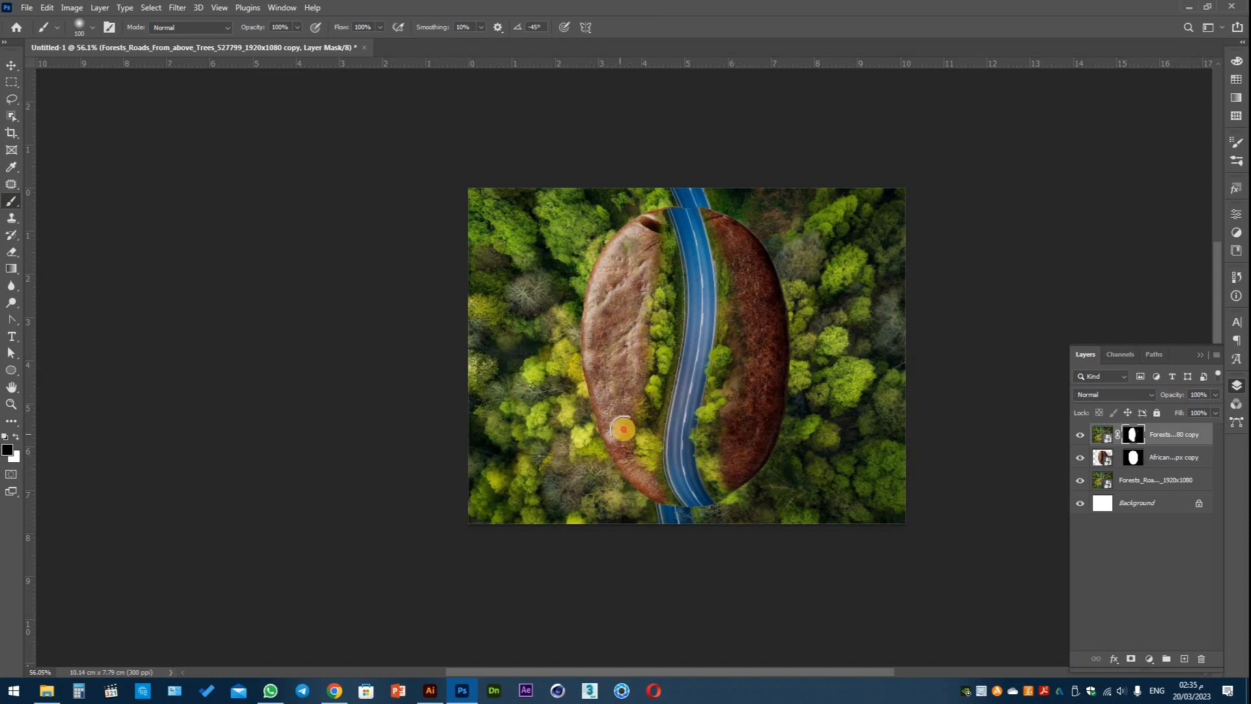
pyautogui.press('5')
pyautogui.moveTo(644, 224)
pyautogui.mouseDown()
pyautogui.moveTo(661, 307)
pyautogui.moveTo(640, 465)
pyautogui.mouseUp()
pyautogui.moveTo(718, 455)
pyautogui.mouseDown()
pyautogui.moveTo(735, 264)
pyautogui.moveTo(715, 196)
pyautogui.mouseUp()
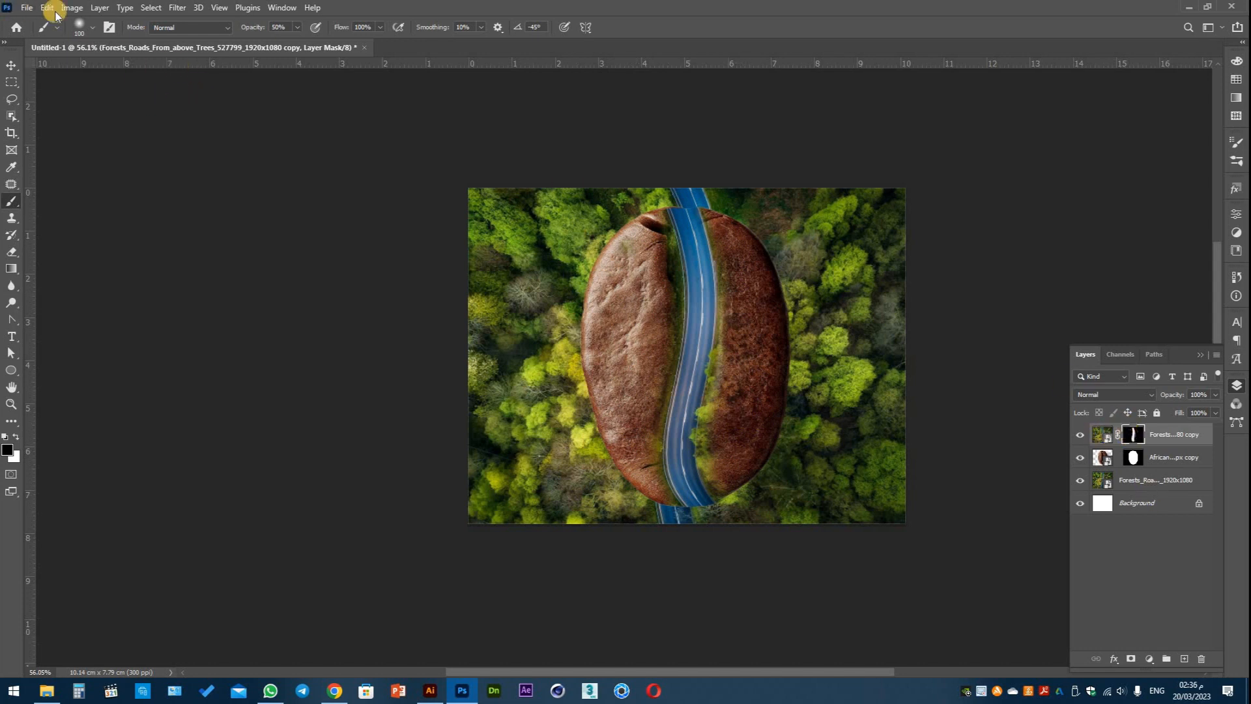
# Place an unmasked duplicate of the warped forest layer beneath the coffee bean and delete the original forest layer.
pyautogui.press('v')
pyautogui.click(820, 254)
pyautogui.click(695, 312)
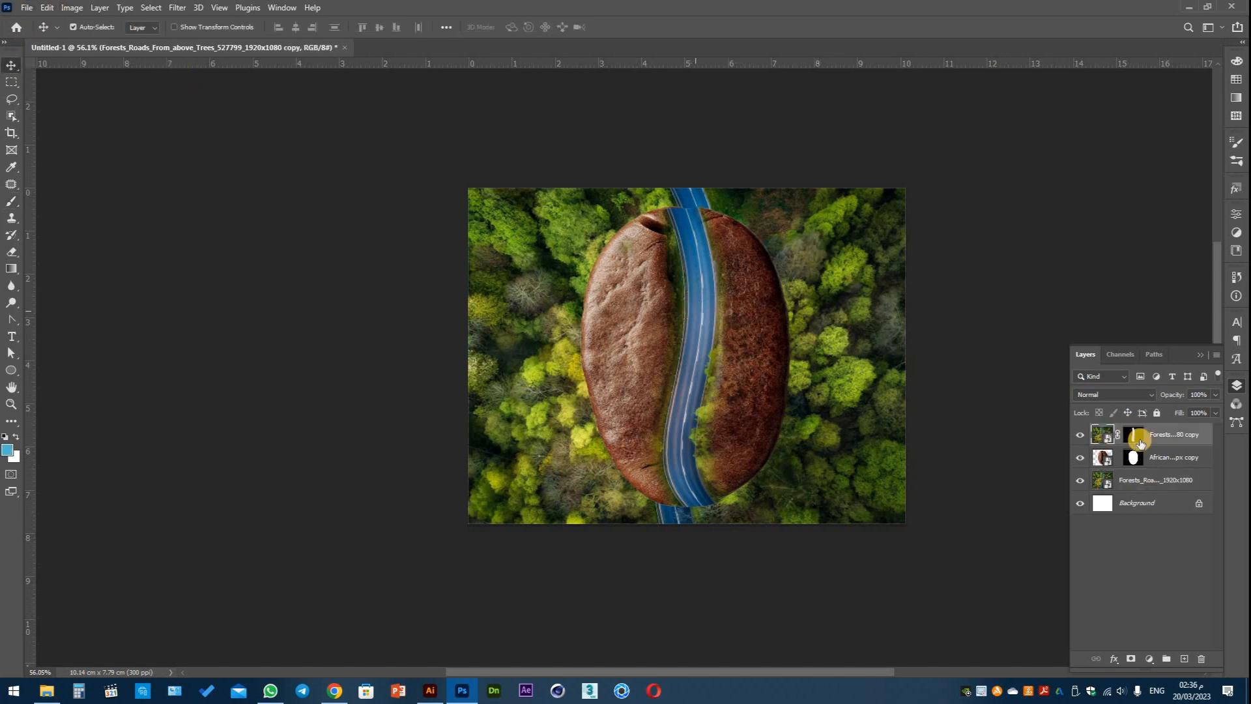
pyautogui.moveTo(1103, 477); pyautogui.dragTo(1206, 662)
pyautogui.click(1128, 503)
pyautogui.press('Delete')
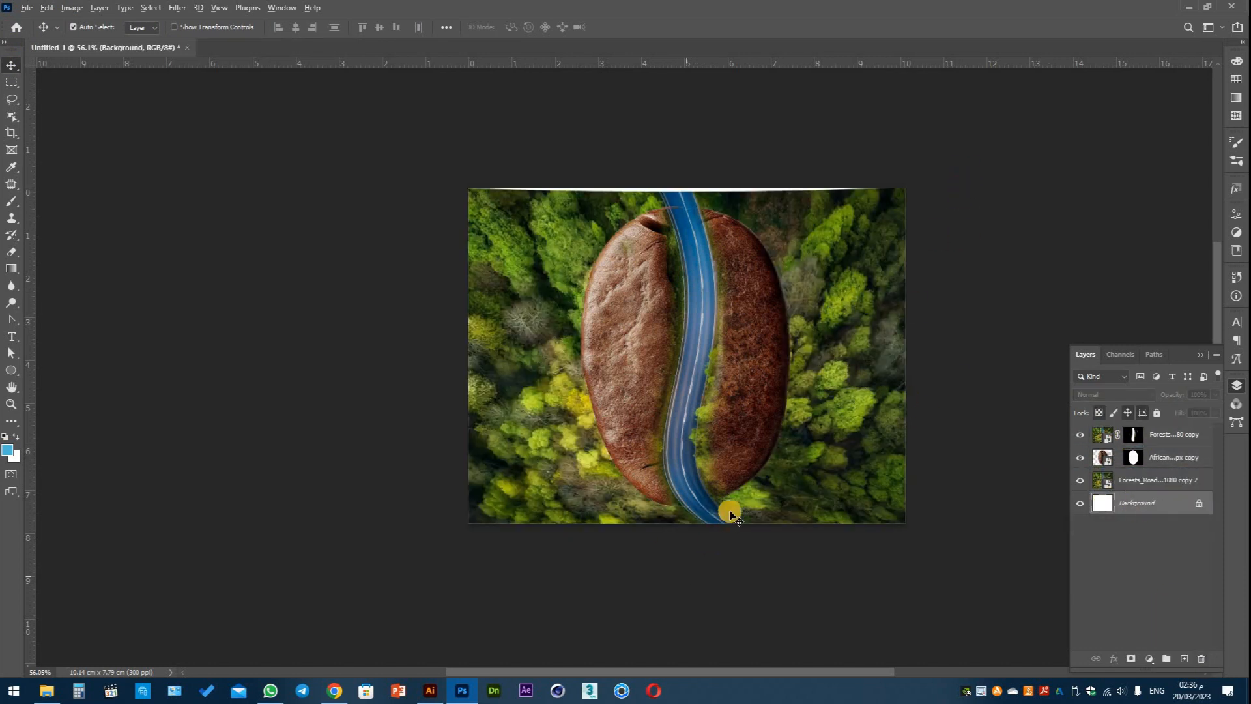
pyautogui.scroll(2, 730, 514)
pyautogui.scroll(1, 718, 345)
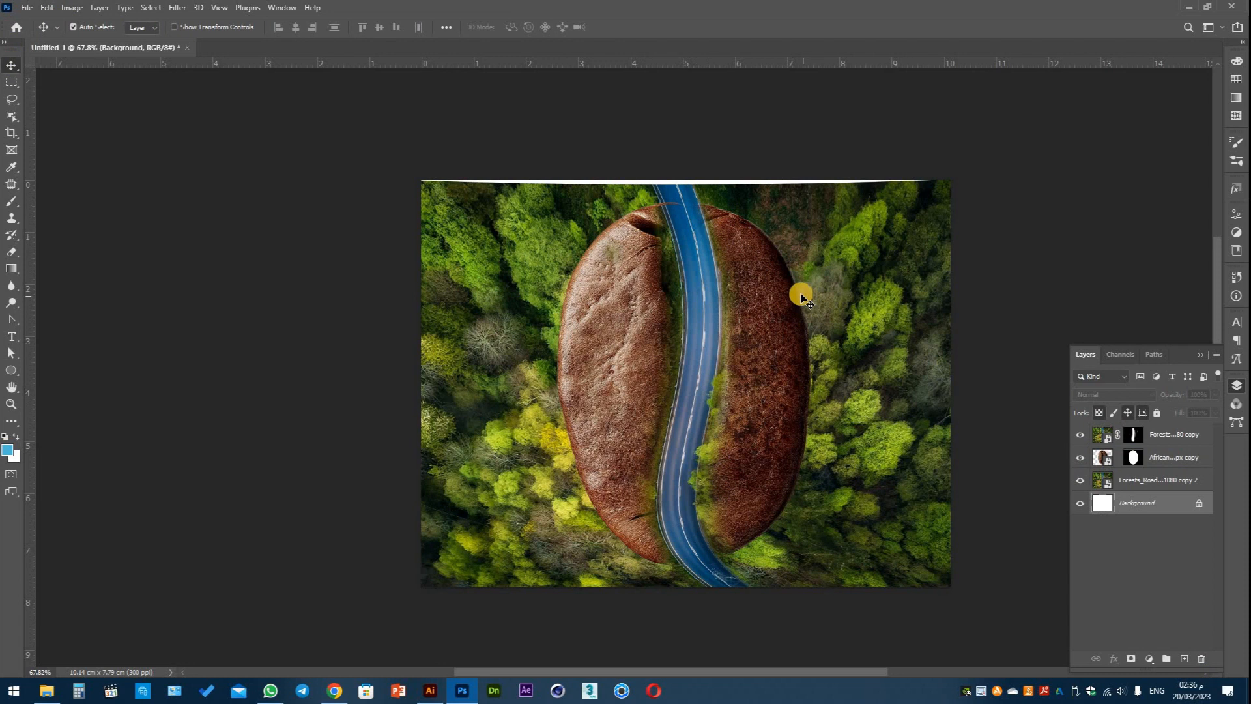
pyautogui.click(1135, 479)
pyautogui.keyDown('shift'); pyautogui.click(1162, 433); pyautogui.keyUp('shift')
pyautogui.hotkey('ctrl', 't')
pyautogui.scroll(-4, 792, 294)
pyautogui.moveTo(961, 203); pyautogui.dragTo(1024, 164)
pyautogui.hotkey('ctrl', 'z')
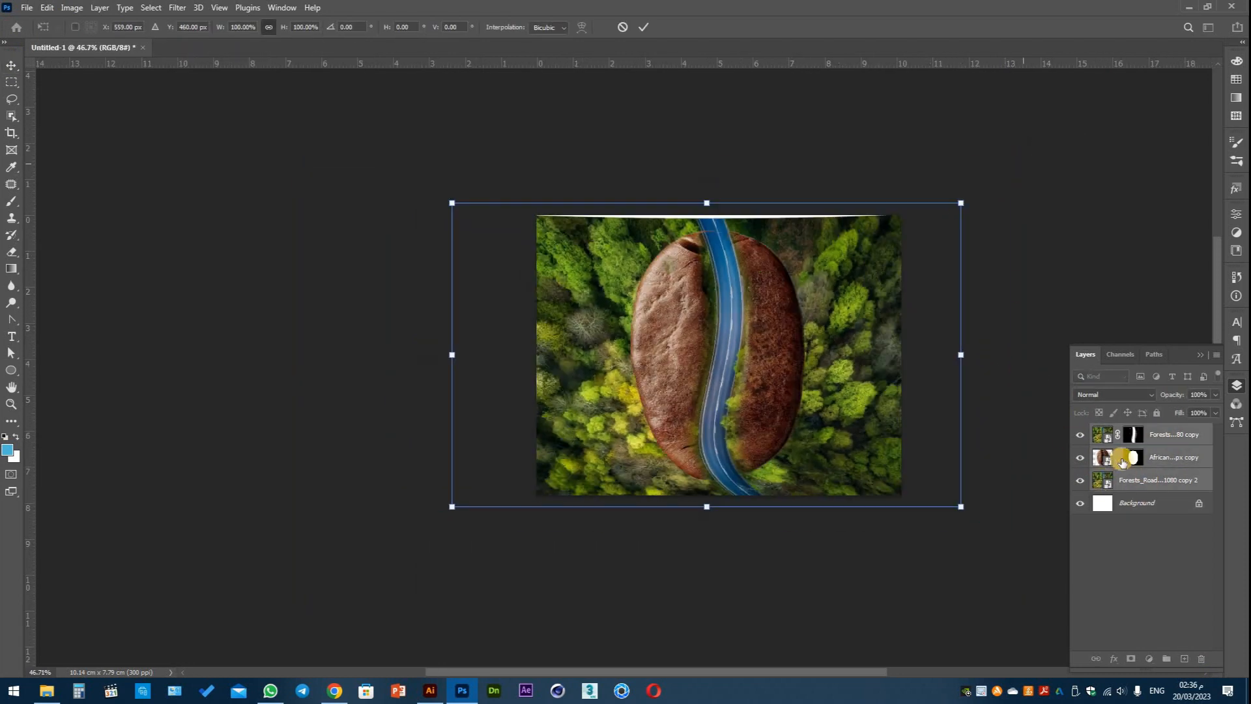
pyautogui.press('Escape')
# Link the coffee bean's mask to its layer and scale the bean and both forest layers to 143.84%.
pyautogui.click(1119, 462)
pyautogui.hotkey('ctrl', 't')
pyautogui.moveTo(961, 203); pyautogui.dragTo(1083, 115)
pyautogui.click(644, 24)
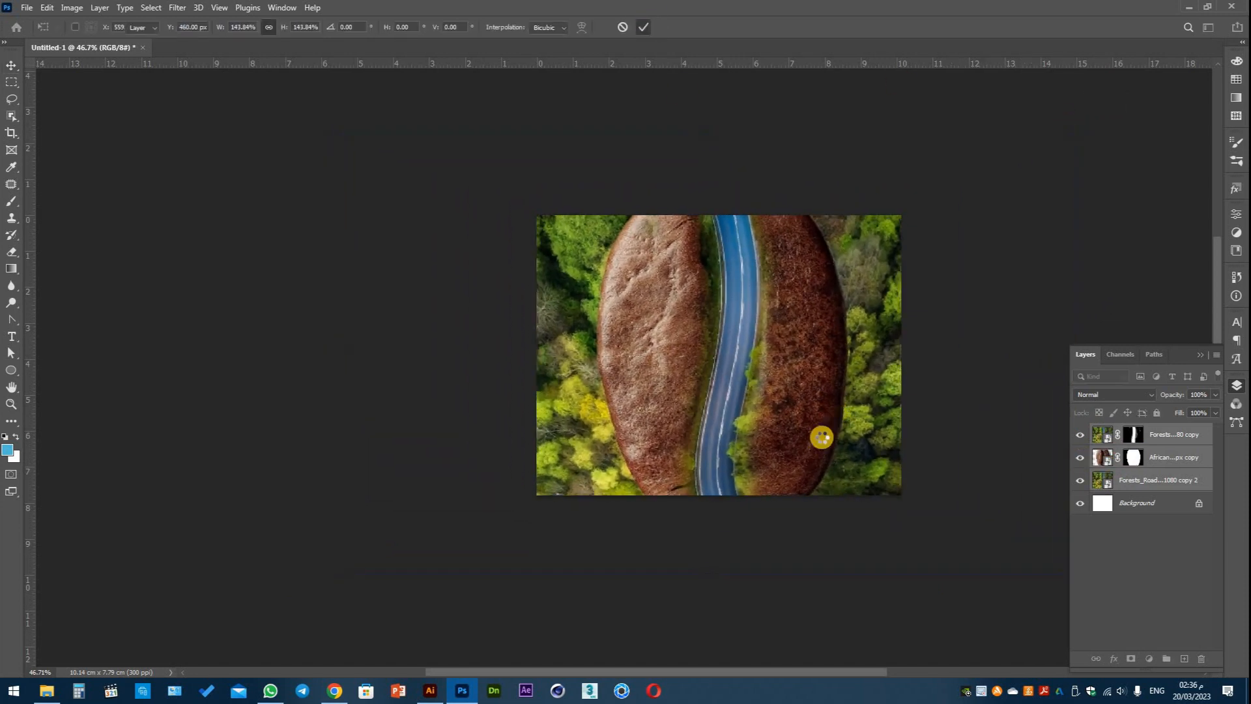
pyautogui.scroll(2, 760, 438)
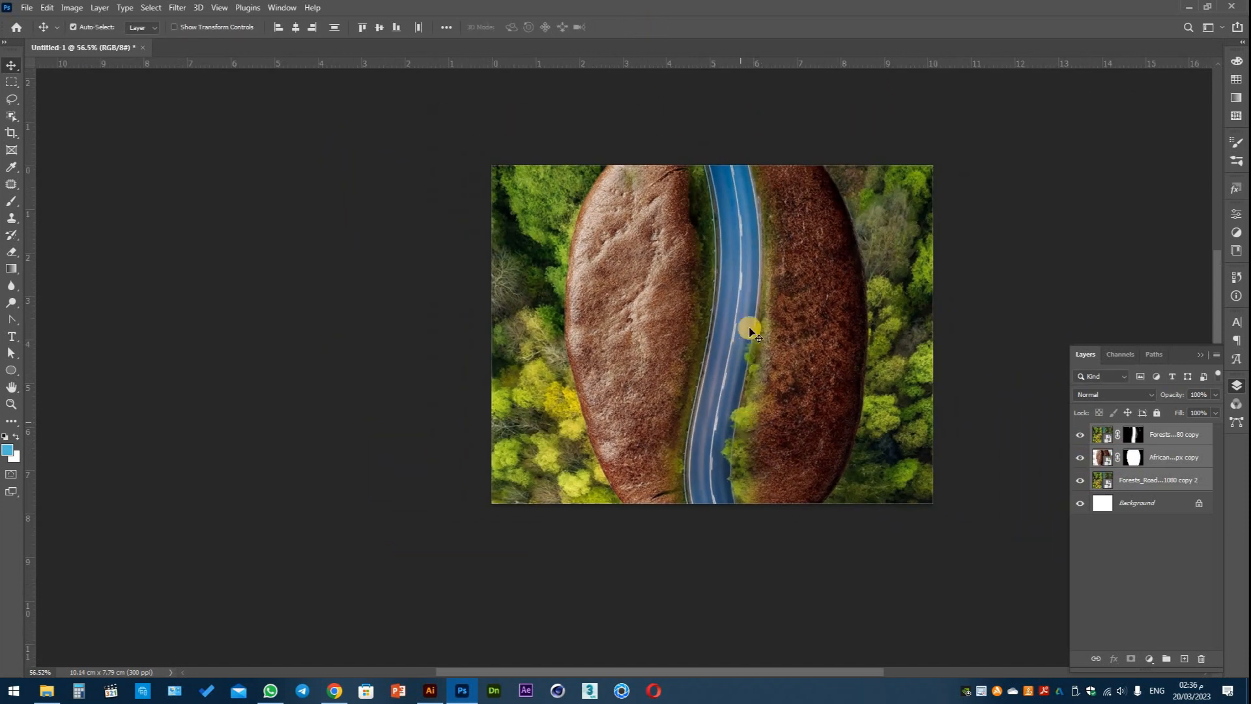
# Duplicate the coffee bean layer with its mask to the top of the layer stack.
pyautogui.click(1185, 659)
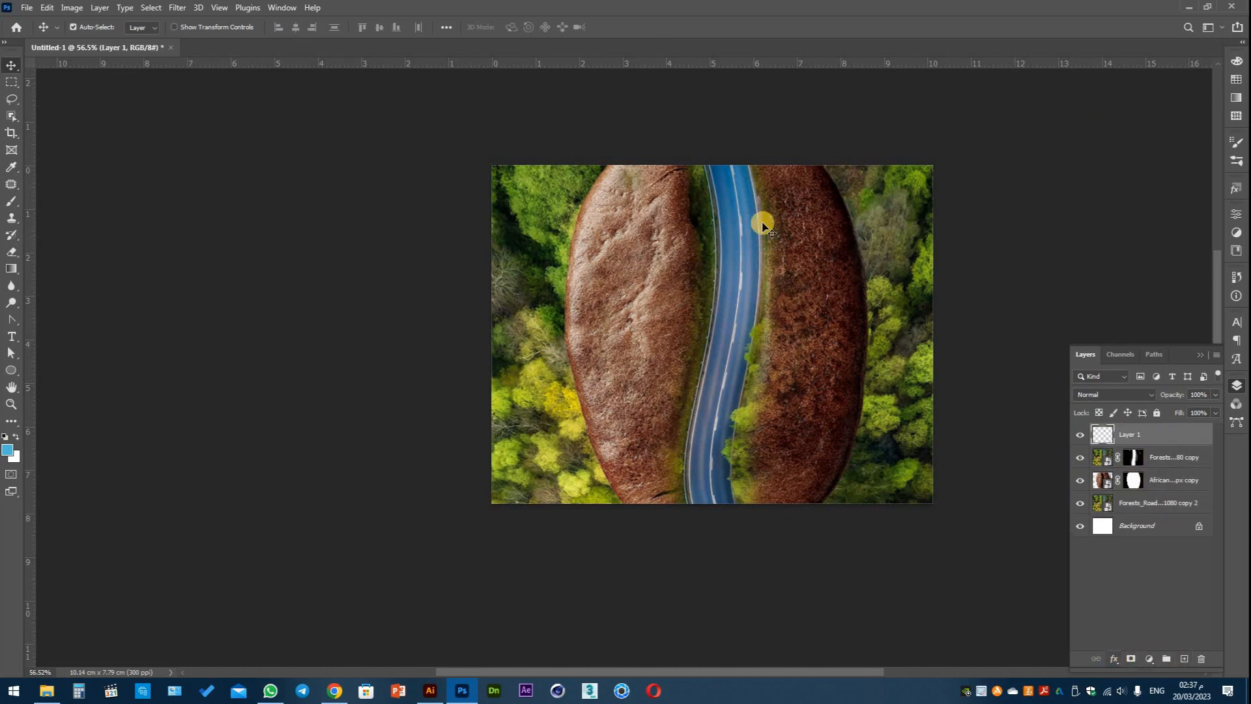
pyautogui.press('i')
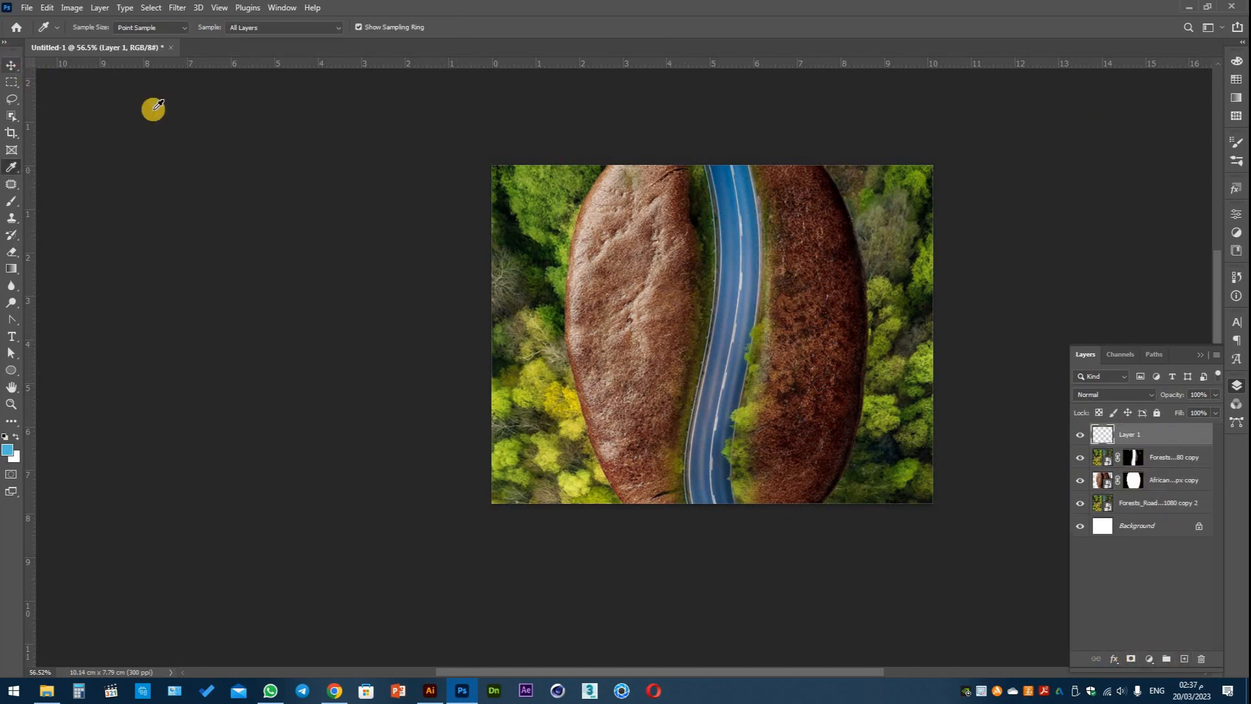
pyautogui.click(1100, 481)
pyautogui.moveTo(1103, 438); pyautogui.dragTo(1102, 430)
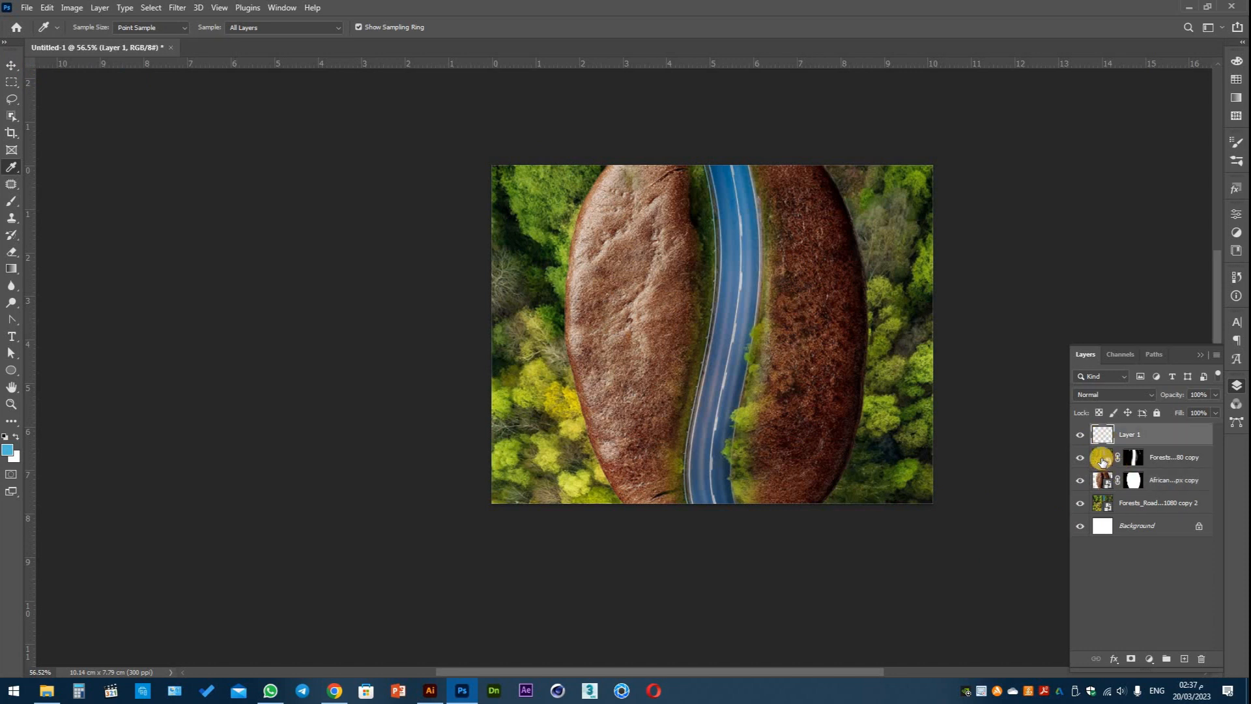
pyautogui.click(1133, 435)
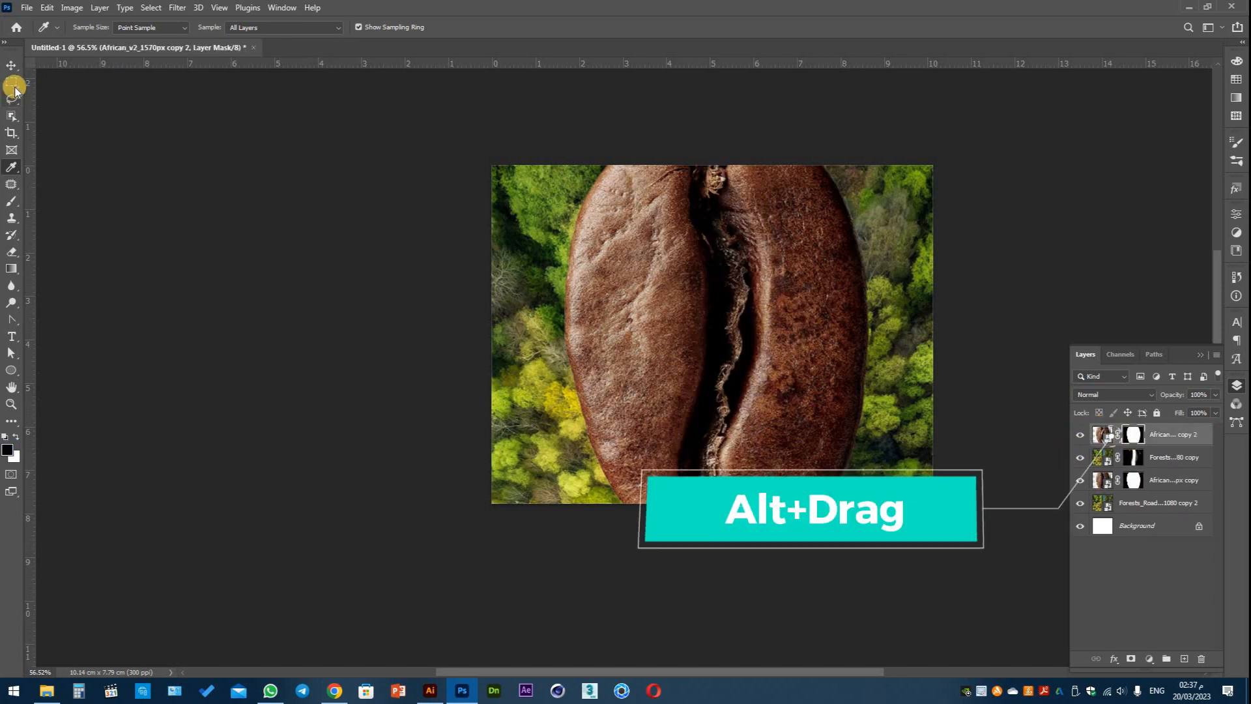
# Scale both coffee bean layers and both forest layers together down to 70.64%.
pyautogui.click(11, 99)
pyautogui.click(12, 69)
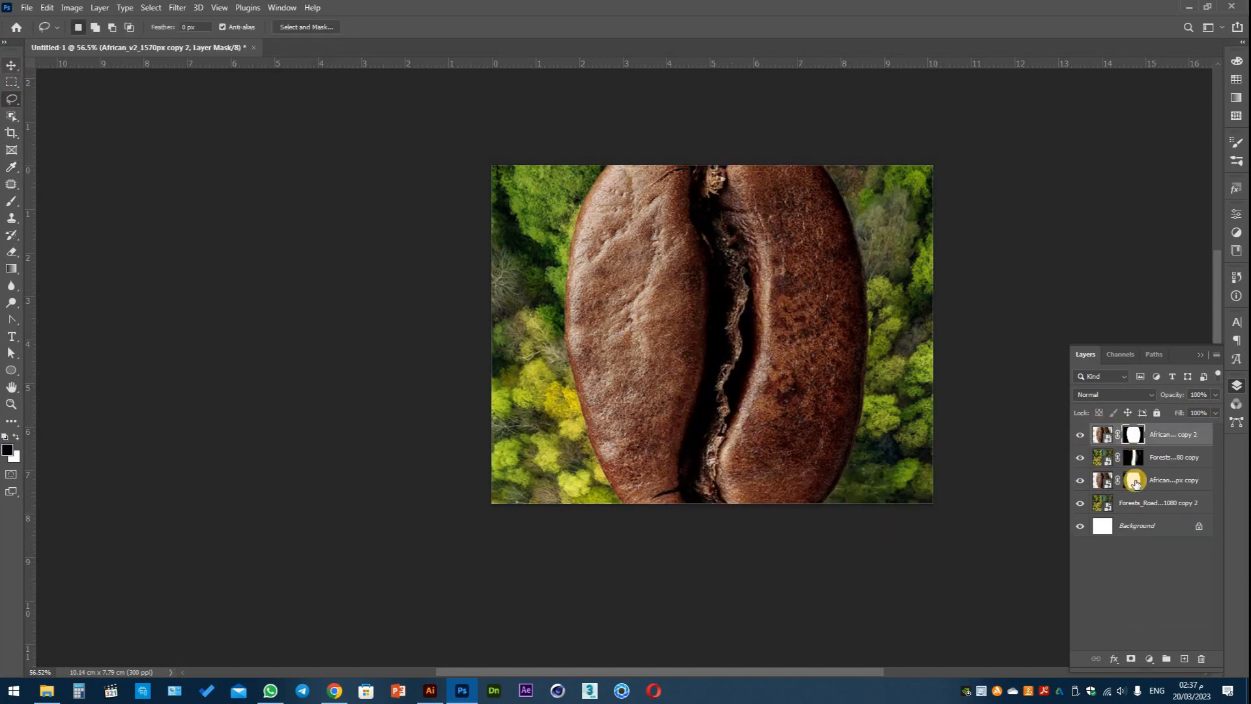
pyautogui.click(1159, 503)
pyautogui.keyDown('shift'); pyautogui.click(1165, 432); pyautogui.keyUp('shift')
pyautogui.hotkey('ctrl', 't')
pyautogui.scroll(-4, 825, 252)
pyautogui.moveTo(434, 131); pyautogui.dragTo(505, 213)
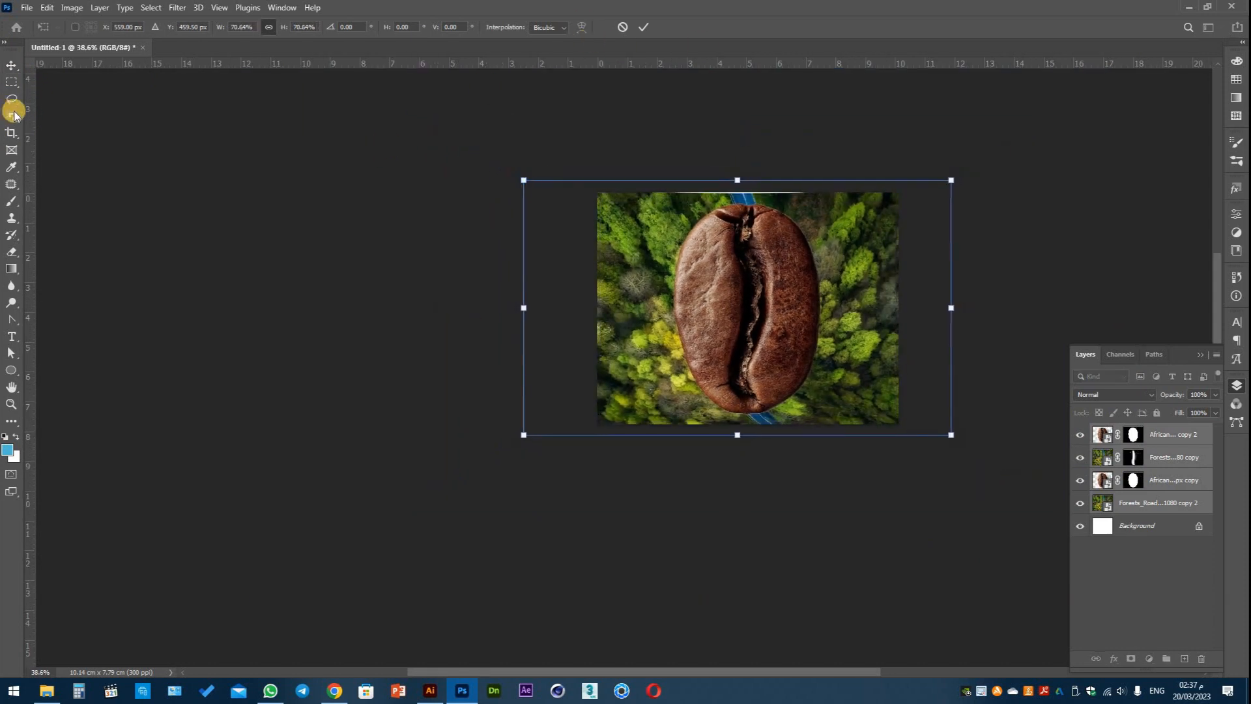
pyautogui.press('Return')
# Lasso a strip along the right edge of the bean's crease, copy it to a new layer and give it the bean's mask.
pyautogui.click(12, 99)
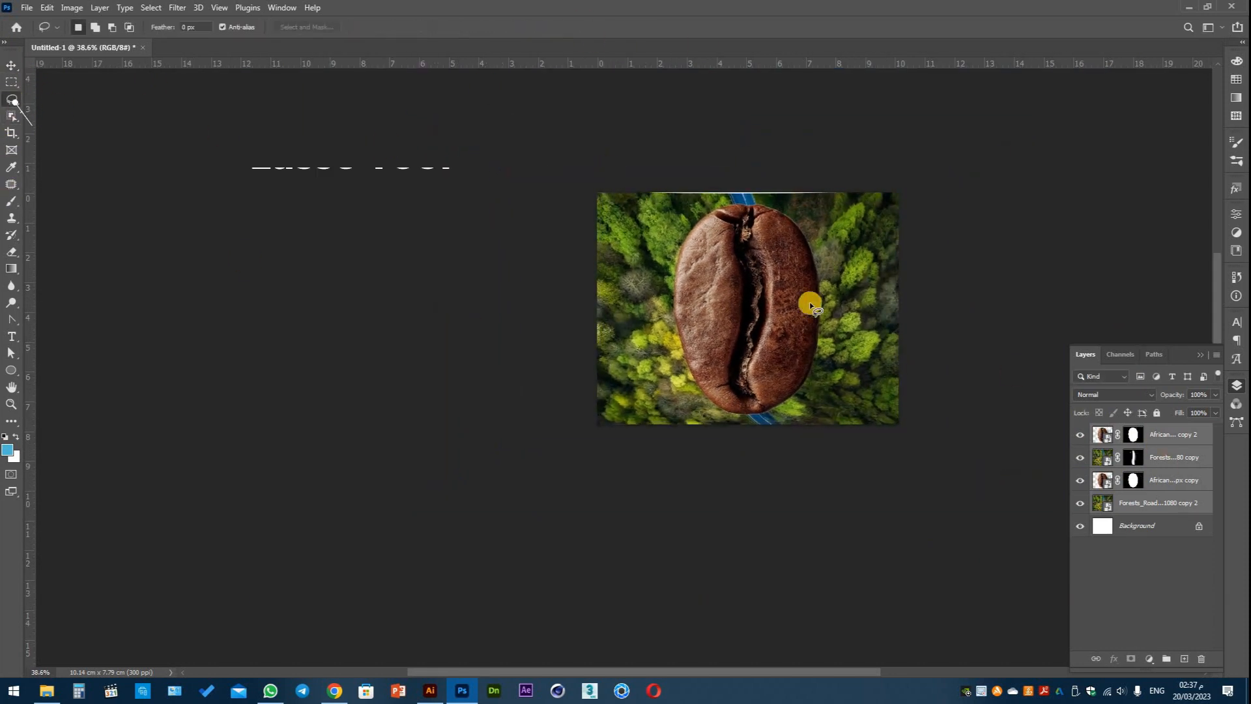
pyautogui.scroll(5, 809, 302)
pyautogui.moveTo(741, 561)
pyautogui.mouseDown()
pyautogui.moveTo(711, 526)
pyautogui.moveTo(692, 448)
pyautogui.moveTo(729, 369)
pyautogui.mouseUp()
pyautogui.moveTo(746, 113)
pyautogui.mouseDown()
pyautogui.moveTo(712, 335)
pyautogui.moveTo(687, 303)
pyautogui.moveTo(661, 296)
pyautogui.mouseUp()
pyautogui.scroll(-4, 687, 303)
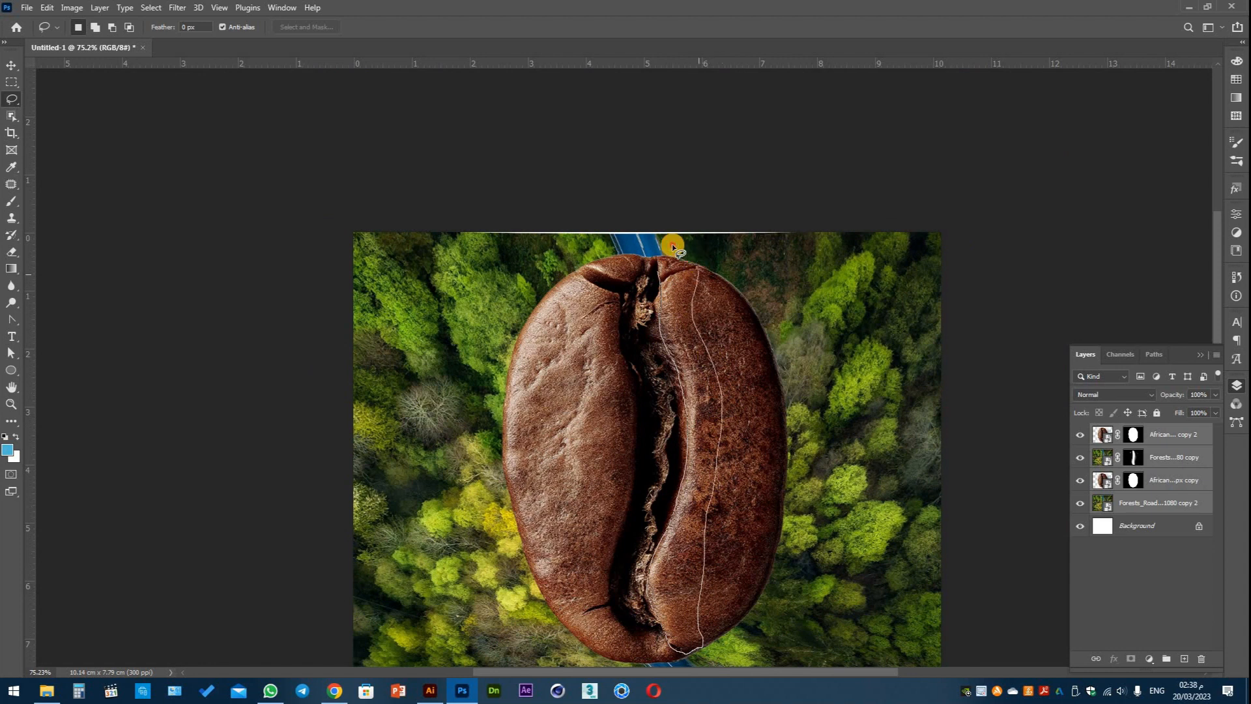
pyautogui.moveTo(660, 290); pyautogui.dragTo(746, 492)
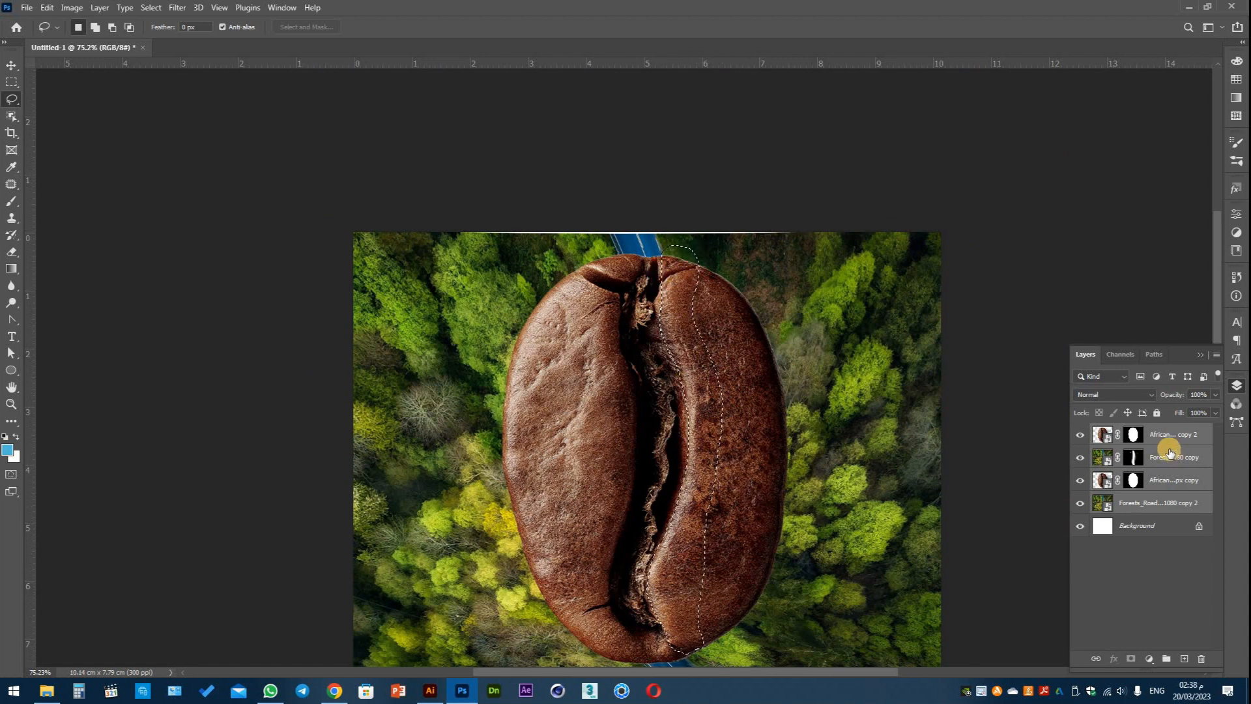
pyautogui.hotkey('ctrl', 'j')
pyautogui.moveTo(1135, 458); pyautogui.dragTo(1134, 435)
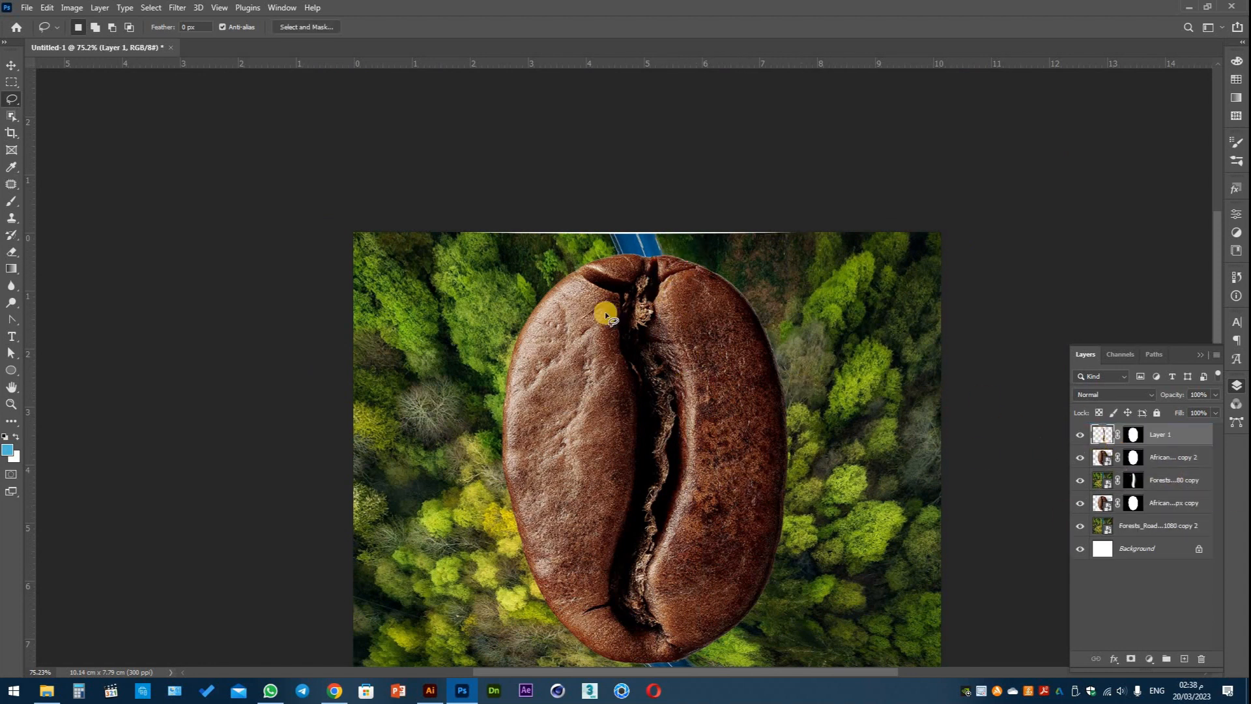
# Lasso a strip along the left edge of the bean's crease, copy it to a new layer and give it the bean's mask.
pyautogui.click(1095, 458)
pyautogui.moveTo(623, 357)
pyautogui.mouseDown()
pyautogui.moveTo(641, 408)
pyautogui.moveTo(637, 471)
pyautogui.moveTo(607, 596)
pyautogui.moveTo(645, 665)
pyautogui.mouseUp()
pyautogui.moveTo(580, 579); pyautogui.dragTo(596, 367)
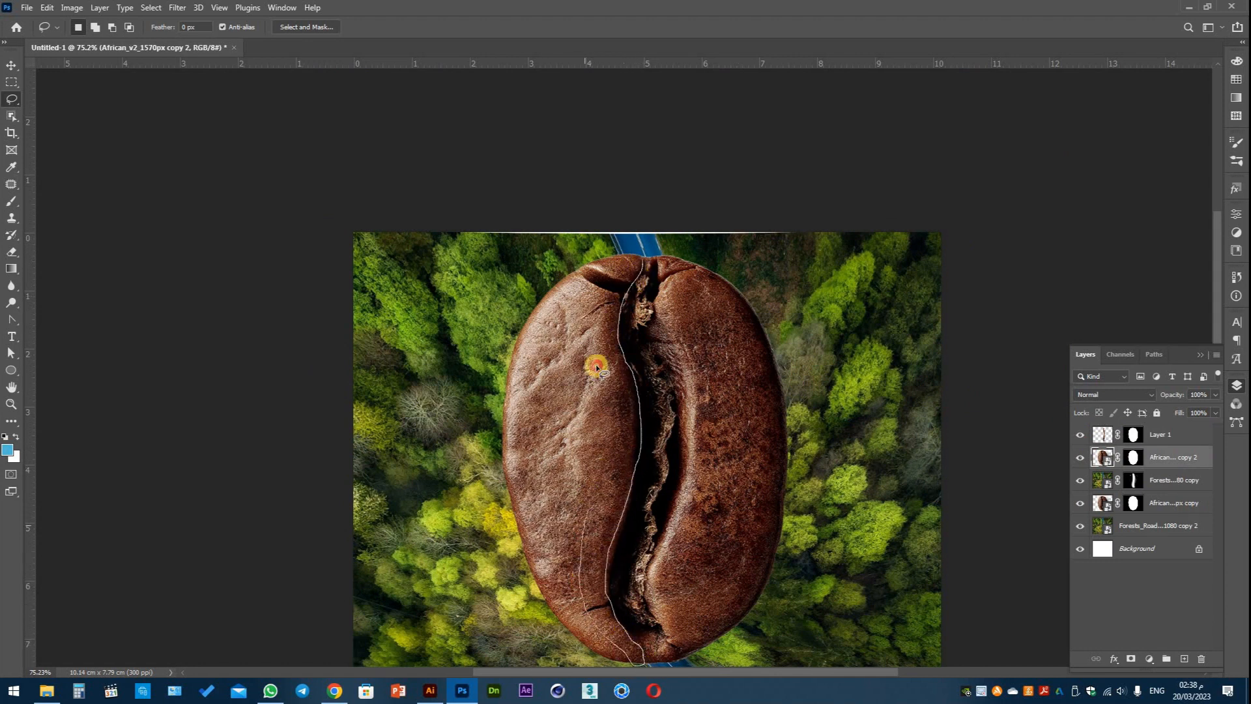
pyautogui.moveTo(640, 253); pyautogui.dragTo(644, 259)
pyautogui.hotkey('ctrl', 'j')
pyautogui.moveTo(1135, 482); pyautogui.dragTo(1136, 458)
# Delete the duplicate coffee bean layer between the crease strips and the masked forest copy.
pyautogui.click(1101, 480)
pyautogui.press('Delete')
pyautogui.click(12, 67)
pyautogui.click(1108, 482)
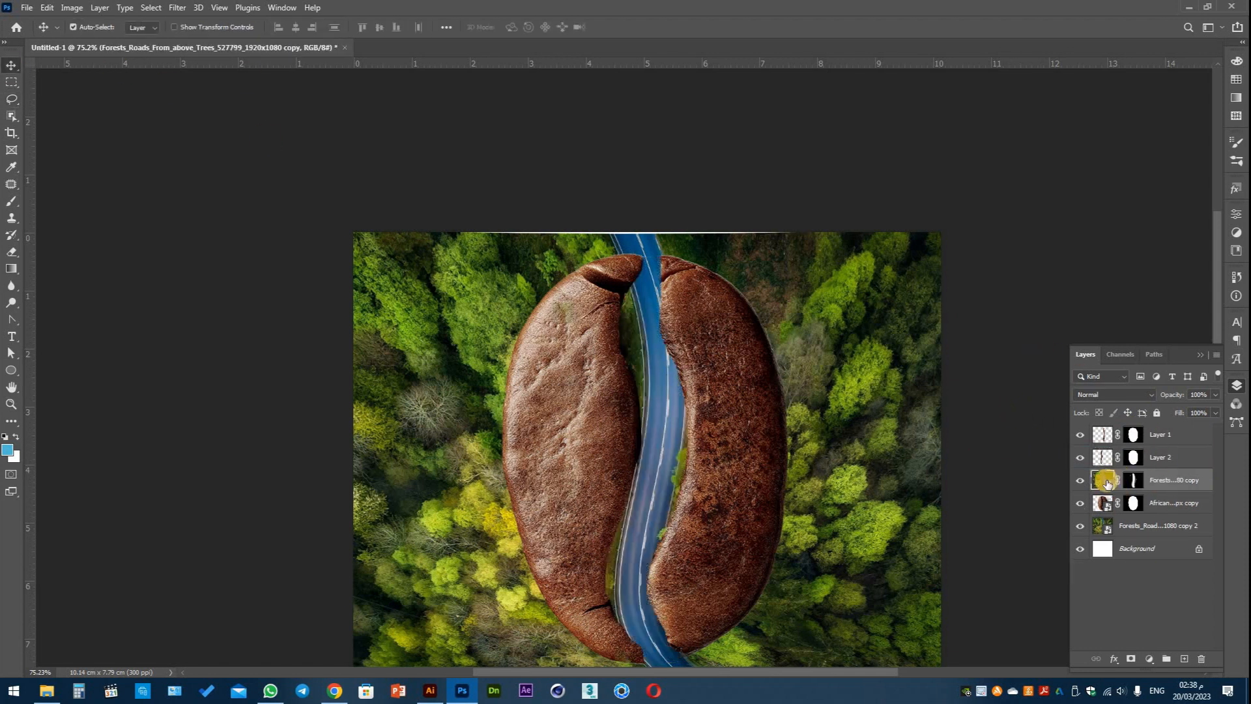
# Warp the strip of the bean's left half (Layer 2) so its inner edge bends outward to follow the road.
pyautogui.click(558, 360)
pyautogui.scroll(-3, 652, 528)
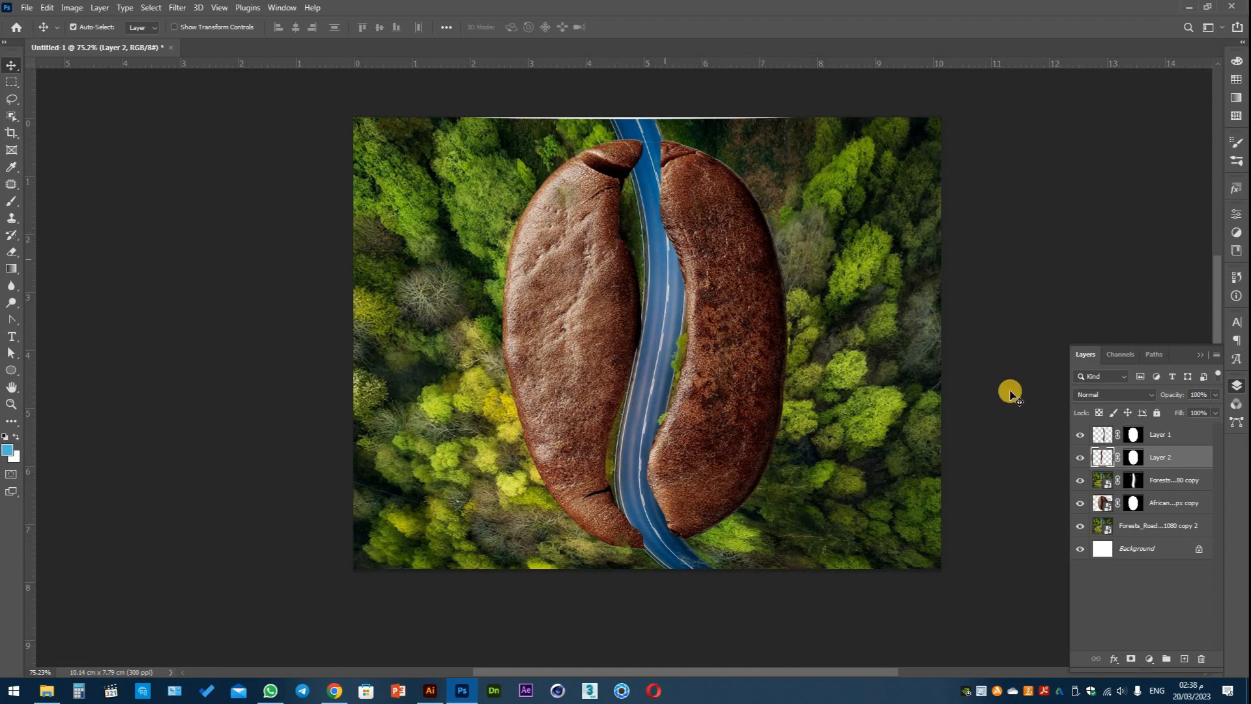
pyautogui.hotkey('ctrl', 't')
pyautogui.click(600, 29)
pyautogui.moveTo(615, 232); pyautogui.dragTo(642, 229)
pyautogui.moveTo(610, 134); pyautogui.dragTo(643, 137)
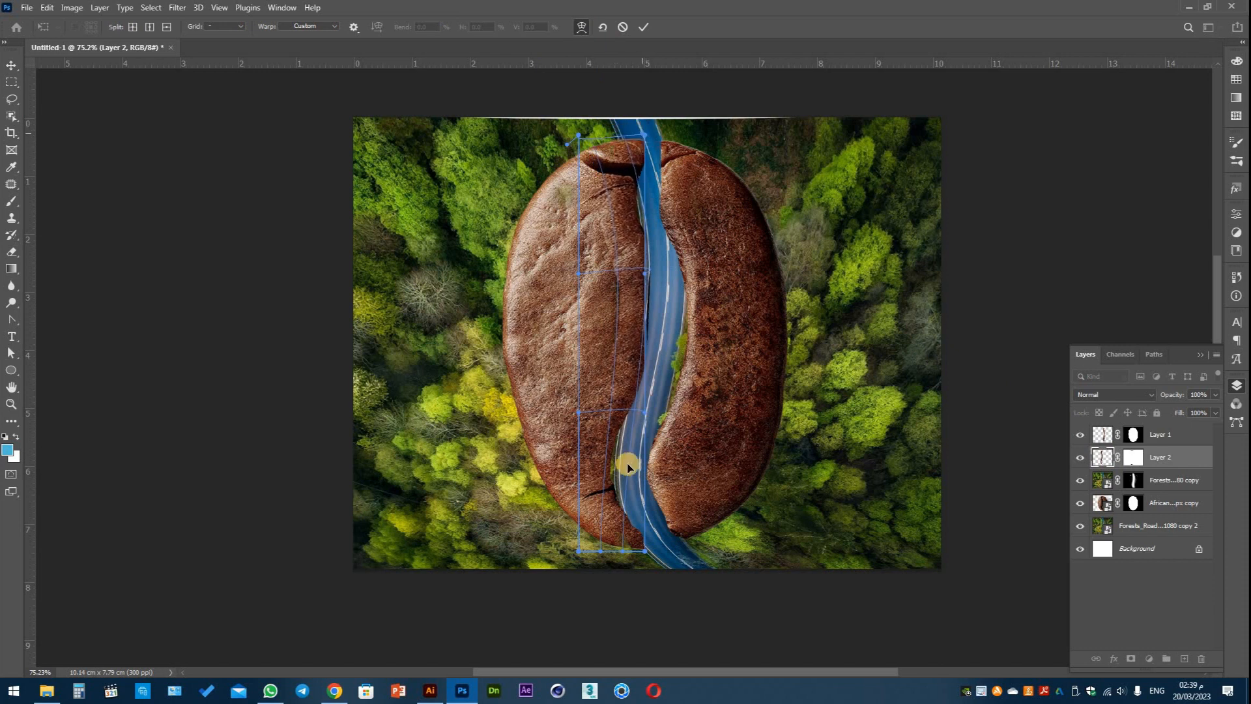
pyautogui.scroll(-1, 612, 424)
pyautogui.moveTo(611, 425); pyautogui.dragTo(635, 333)
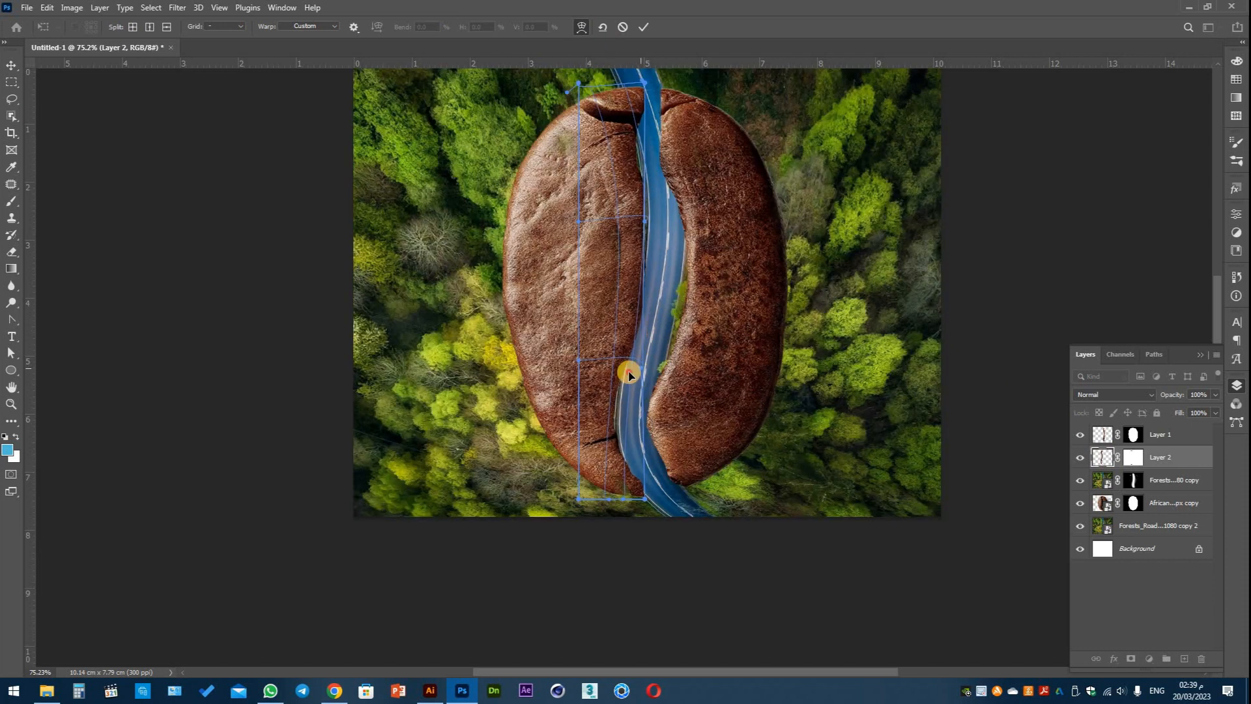
pyautogui.moveTo(629, 372); pyautogui.dragTo(623, 358)
# Pull the left strip's upper corner back off the road, fit its middle and lower edge to the curve, and apply the warp.
pyautogui.moveTo(644, 83); pyautogui.dragTo(624, 90)
pyautogui.moveTo(643, 82); pyautogui.dragTo(621, 83)
pyautogui.moveTo(637, 161); pyautogui.dragTo(640, 157)
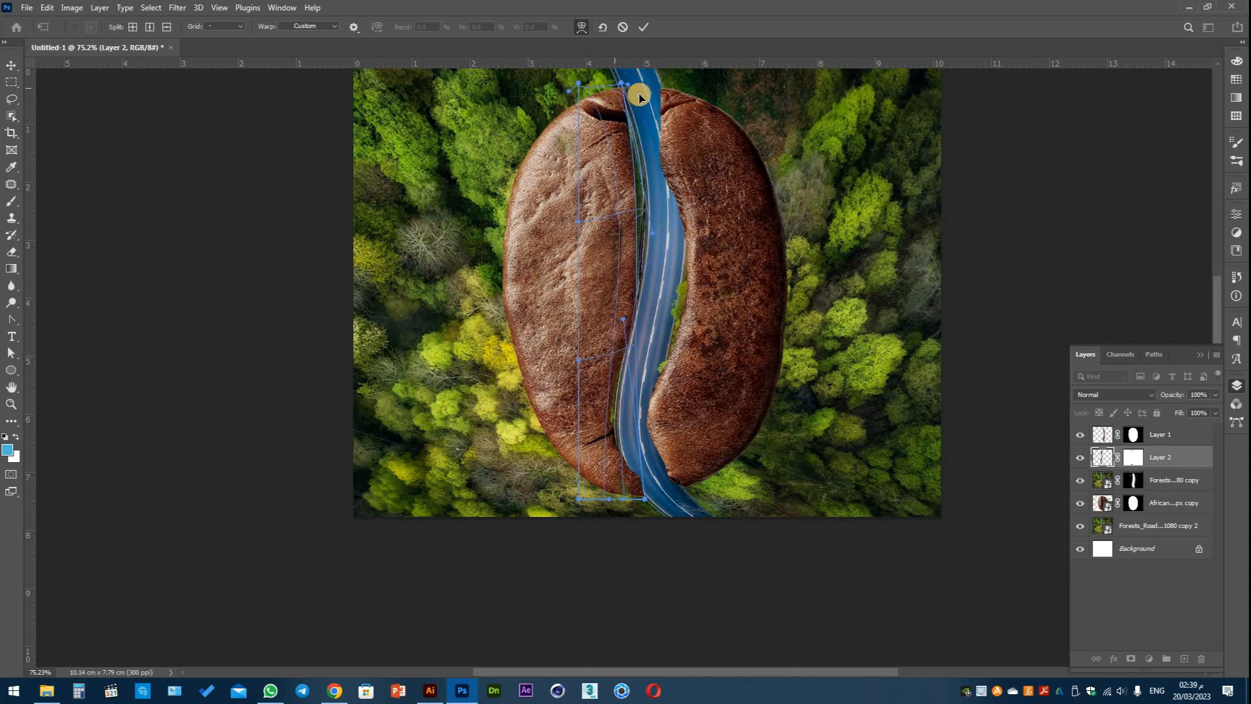
pyautogui.moveTo(641, 207); pyautogui.dragTo(667, 194)
pyautogui.moveTo(634, 328); pyautogui.dragTo(628, 329)
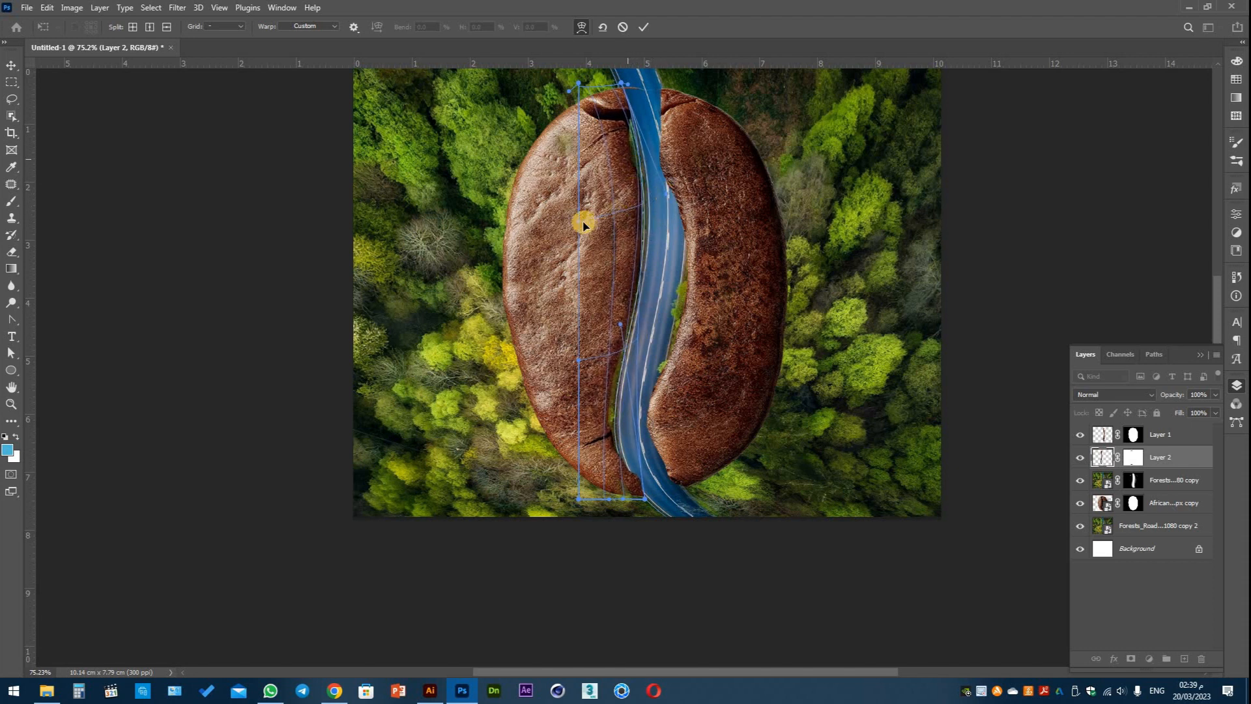
pyautogui.moveTo(623, 86); pyautogui.dragTo(603, 120)
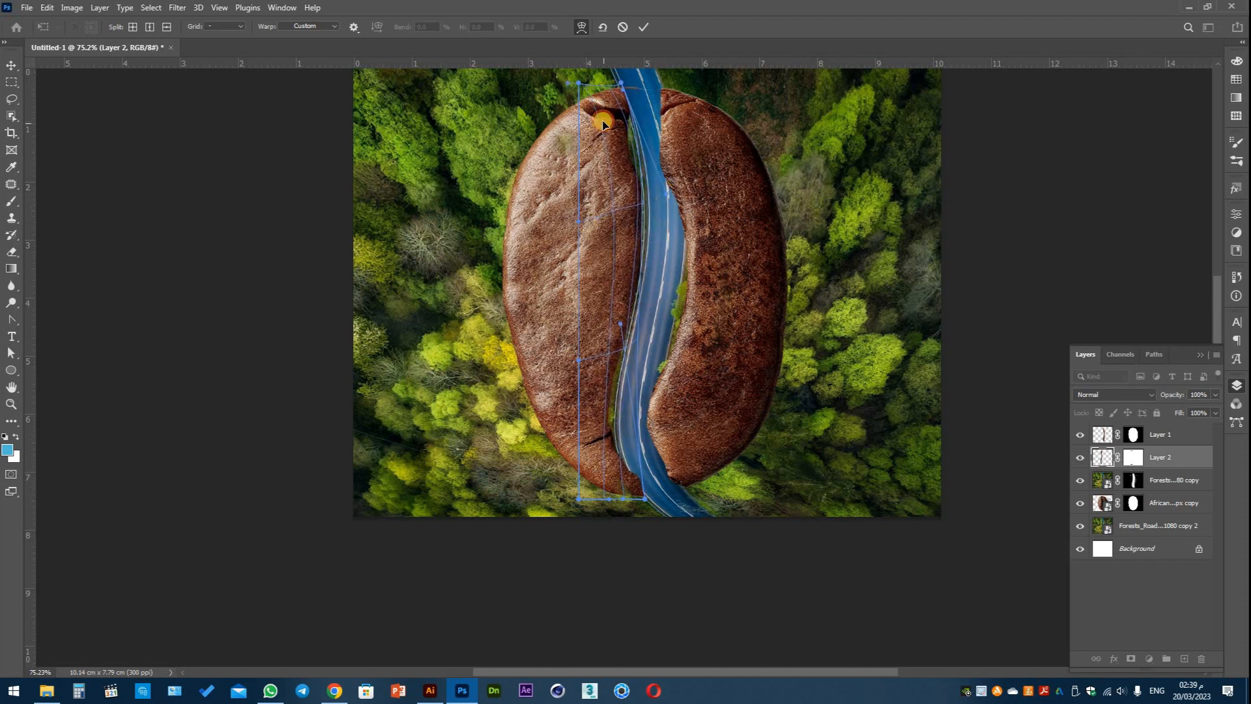
pyautogui.moveTo(615, 404); pyautogui.dragTo(616, 380)
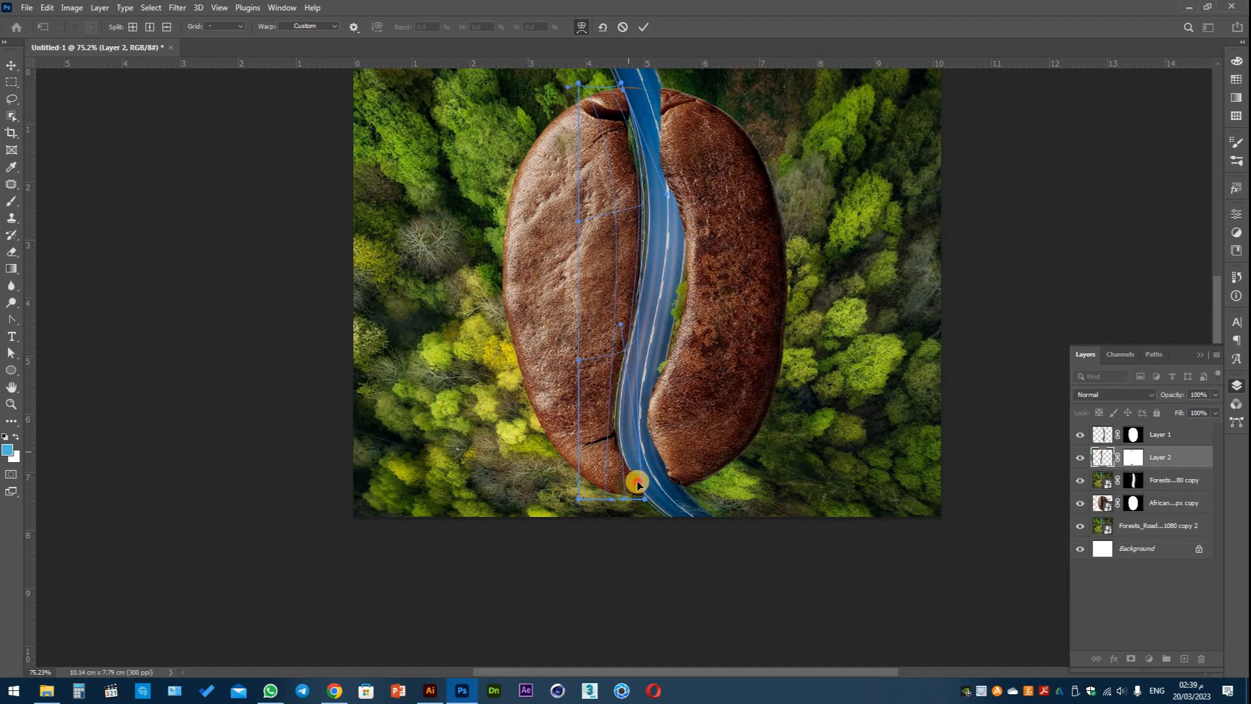
pyautogui.moveTo(637, 483); pyautogui.dragTo(620, 498)
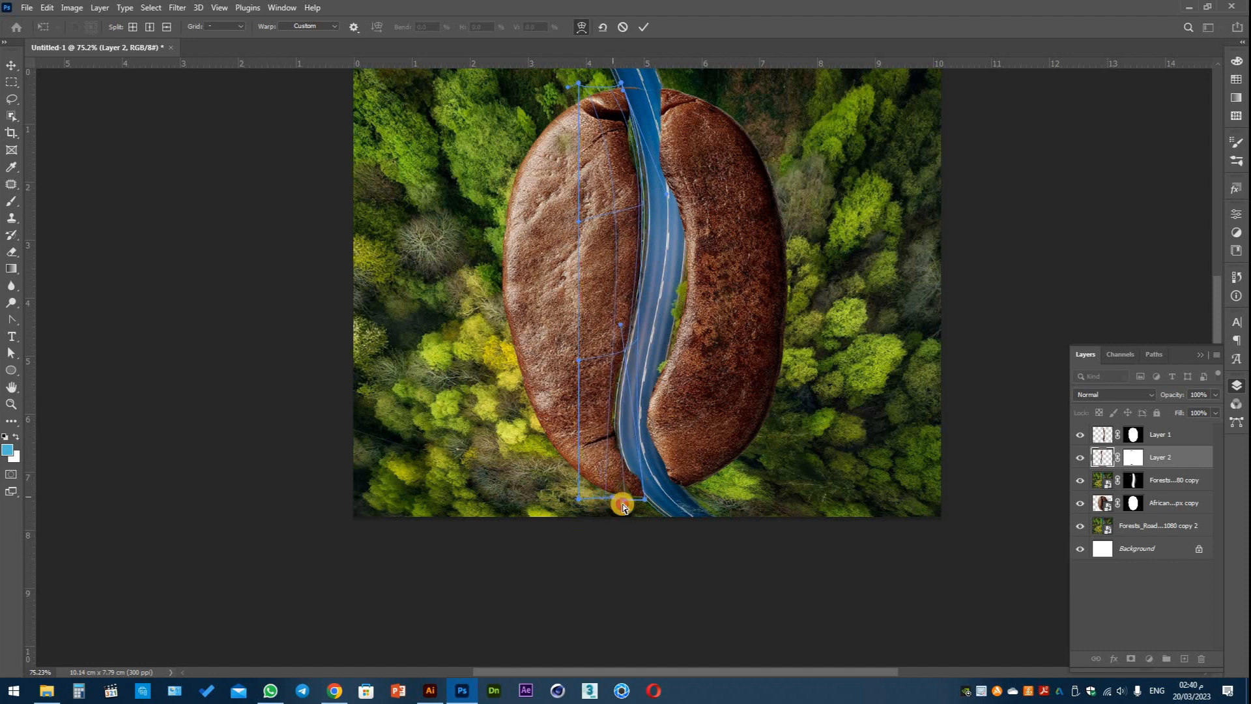
pyautogui.click(644, 26)
pyautogui.scroll(2, 647, 244)
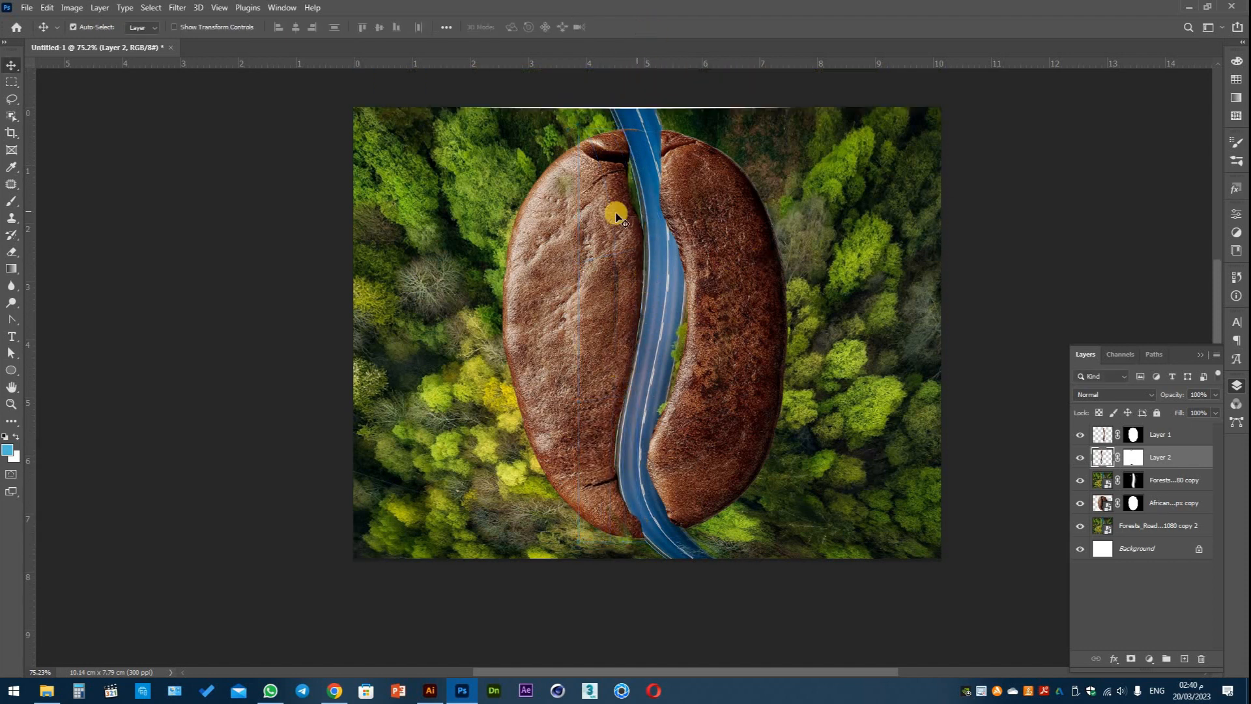
# Warp the strip of the bean's right half (Layer 1) so its inner edge follows the road's right side.
pyautogui.click(1126, 433)
pyautogui.hotkey('ctrl', 't')
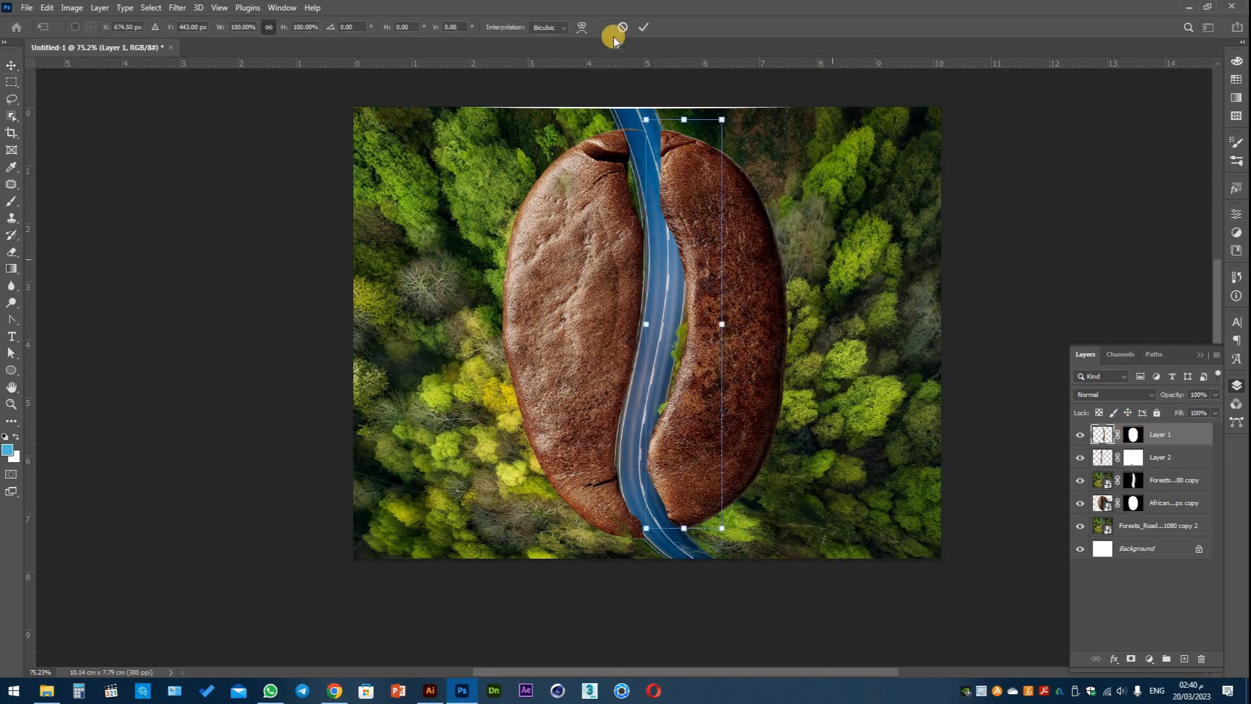
pyautogui.moveTo(645, 122); pyautogui.dragTo(689, 218)
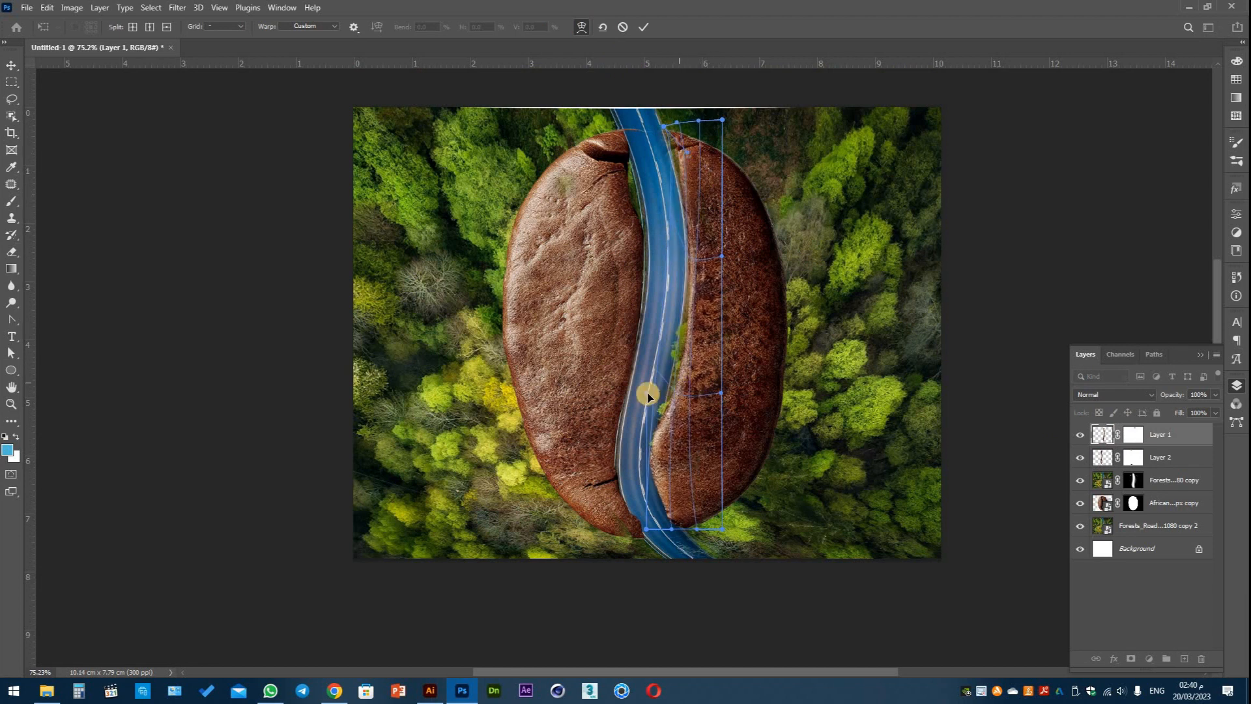
pyautogui.moveTo(647, 393); pyautogui.dragTo(667, 380)
pyautogui.moveTo(671, 528); pyautogui.dragTo(685, 526)
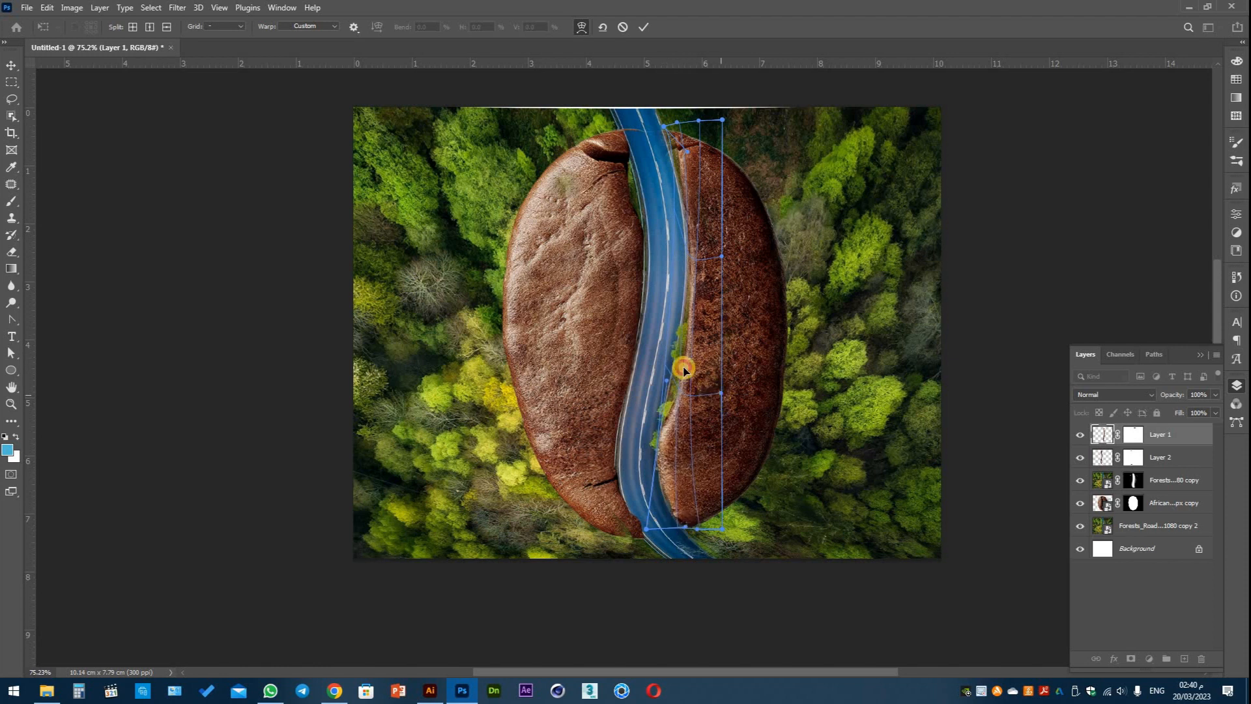
pyautogui.moveTo(683, 369); pyautogui.dragTo(675, 367)
pyautogui.moveTo(673, 410); pyautogui.dragTo(668, 408)
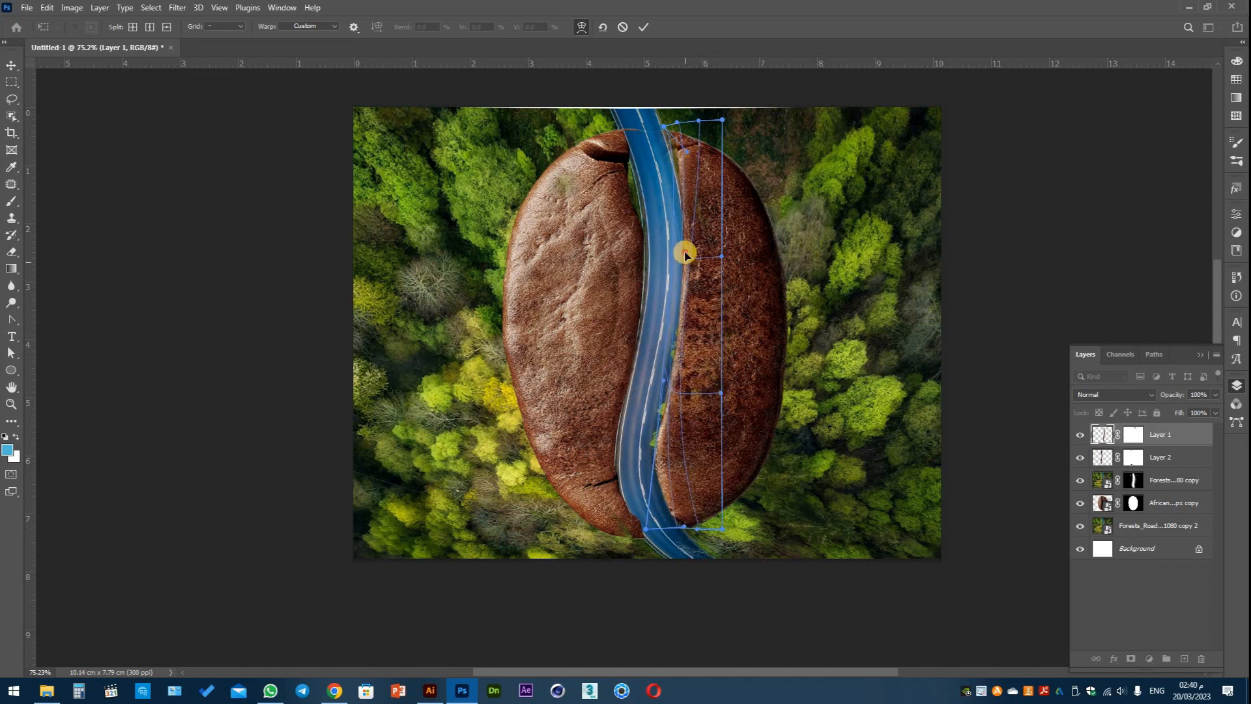
pyautogui.moveTo(685, 253); pyautogui.dragTo(690, 252)
pyautogui.moveTo(680, 146); pyautogui.dragTo(675, 148)
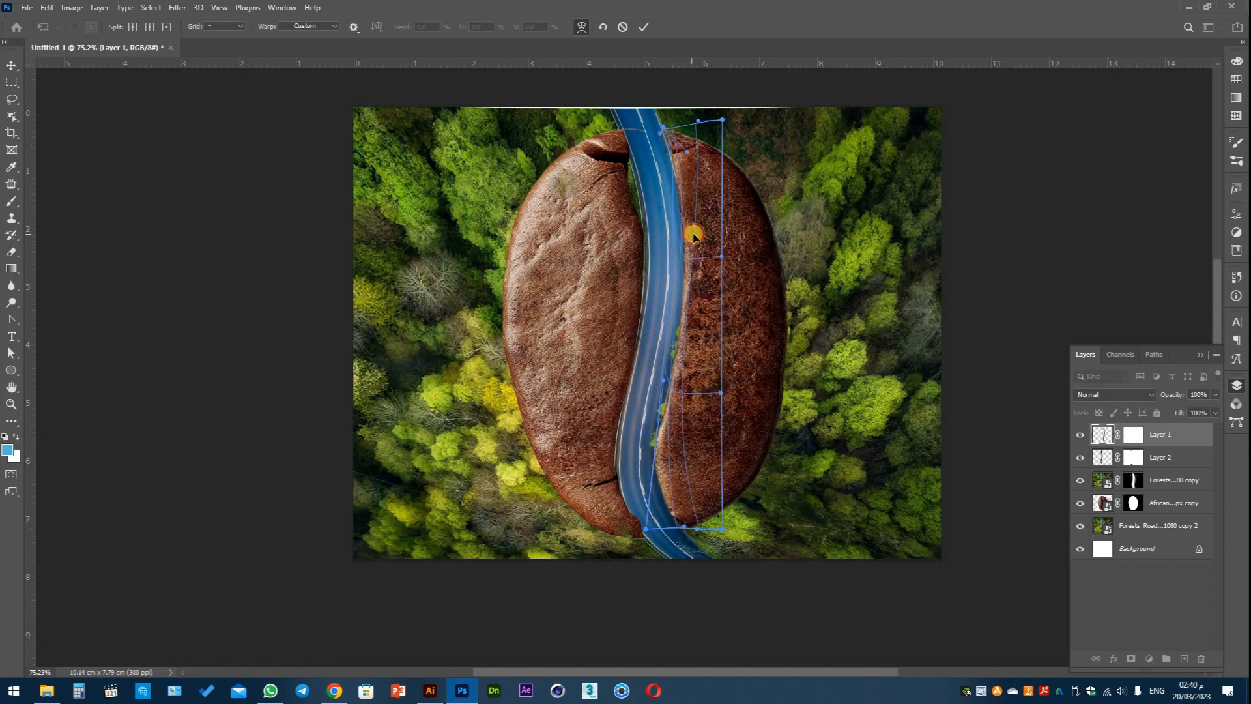
pyautogui.moveTo(695, 236); pyautogui.dragTo(699, 236)
pyautogui.press('Return')
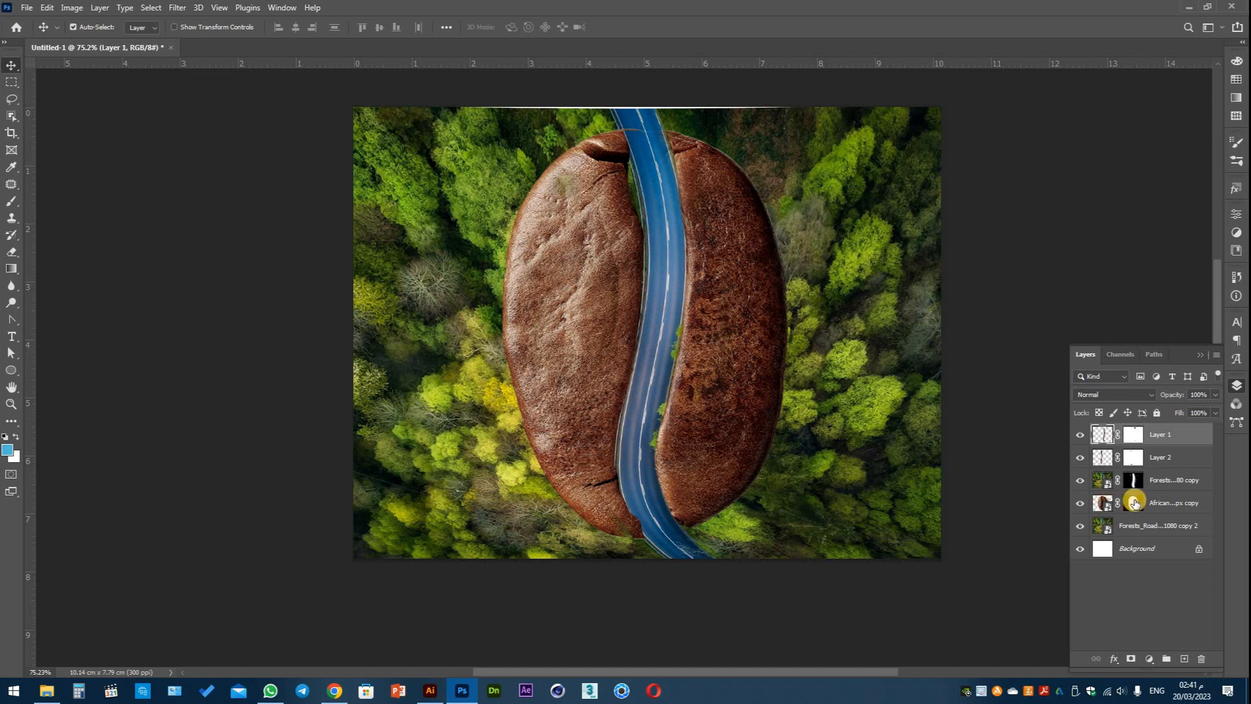
# Duplicate the masked coffee bean layer to the top of the layer stack.
pyautogui.moveTo(1102, 505); pyautogui.dragTo(1107, 427)
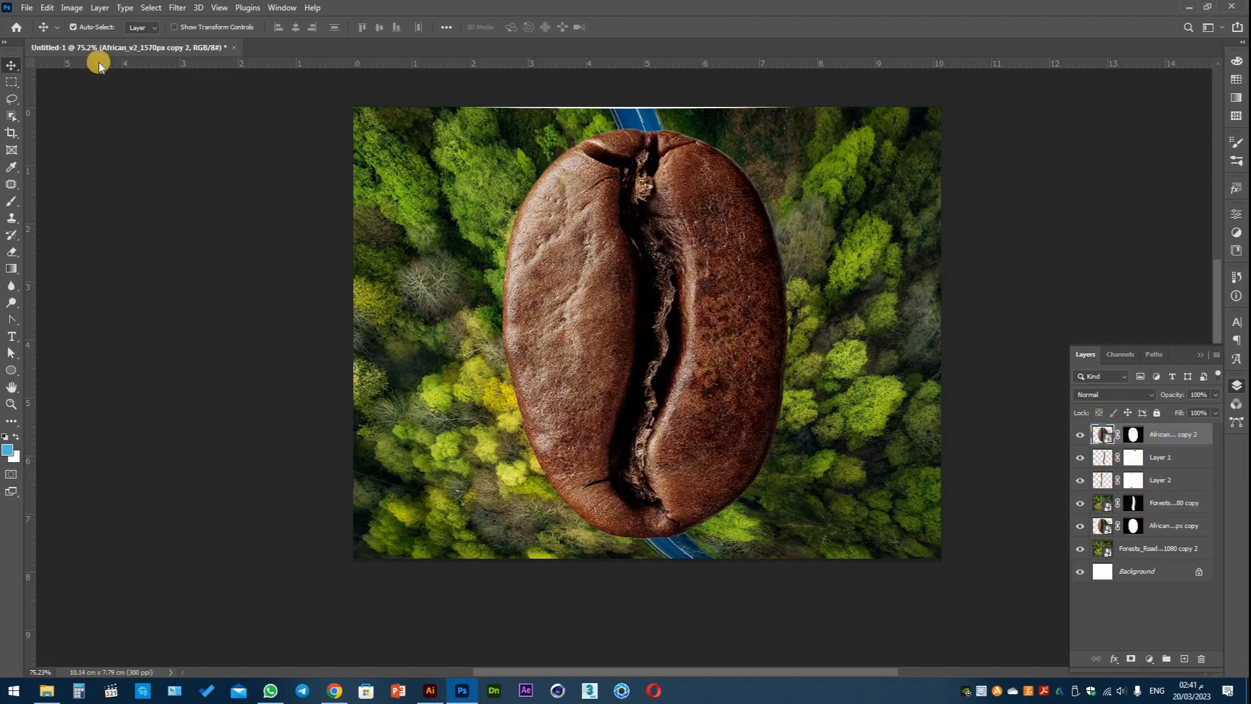
pyautogui.click(12, 99)
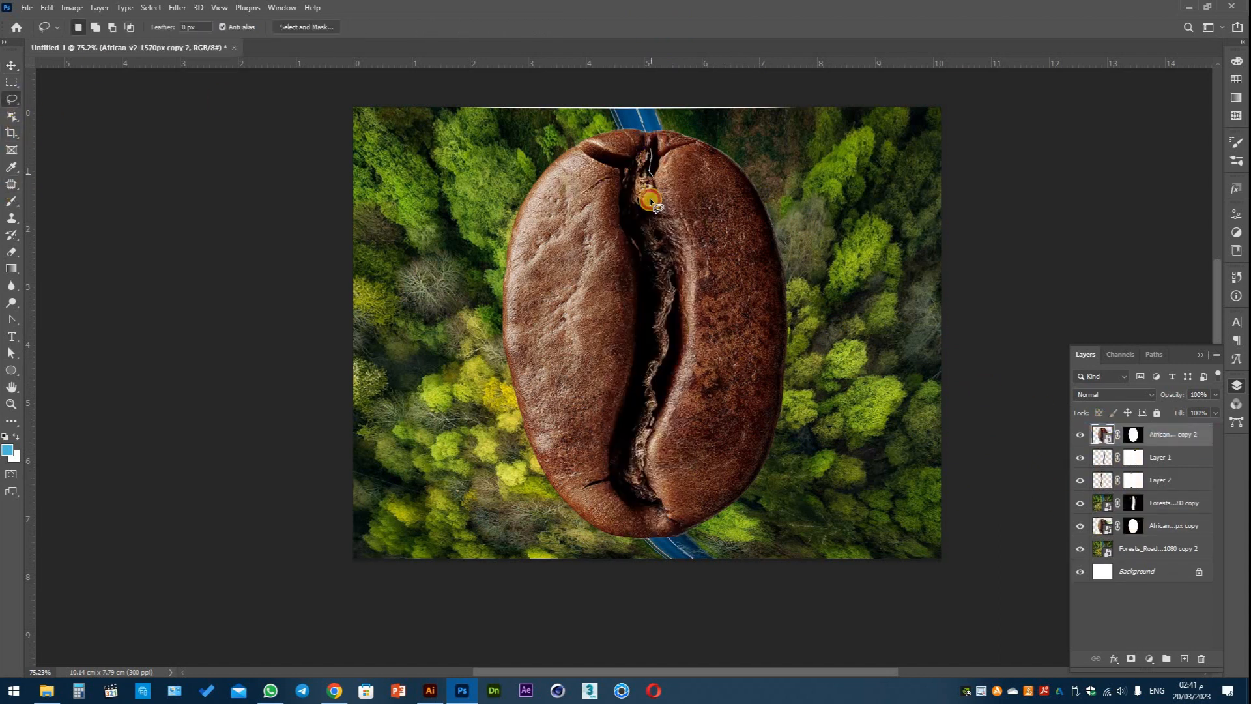
pyautogui.rightClick(12, 101)
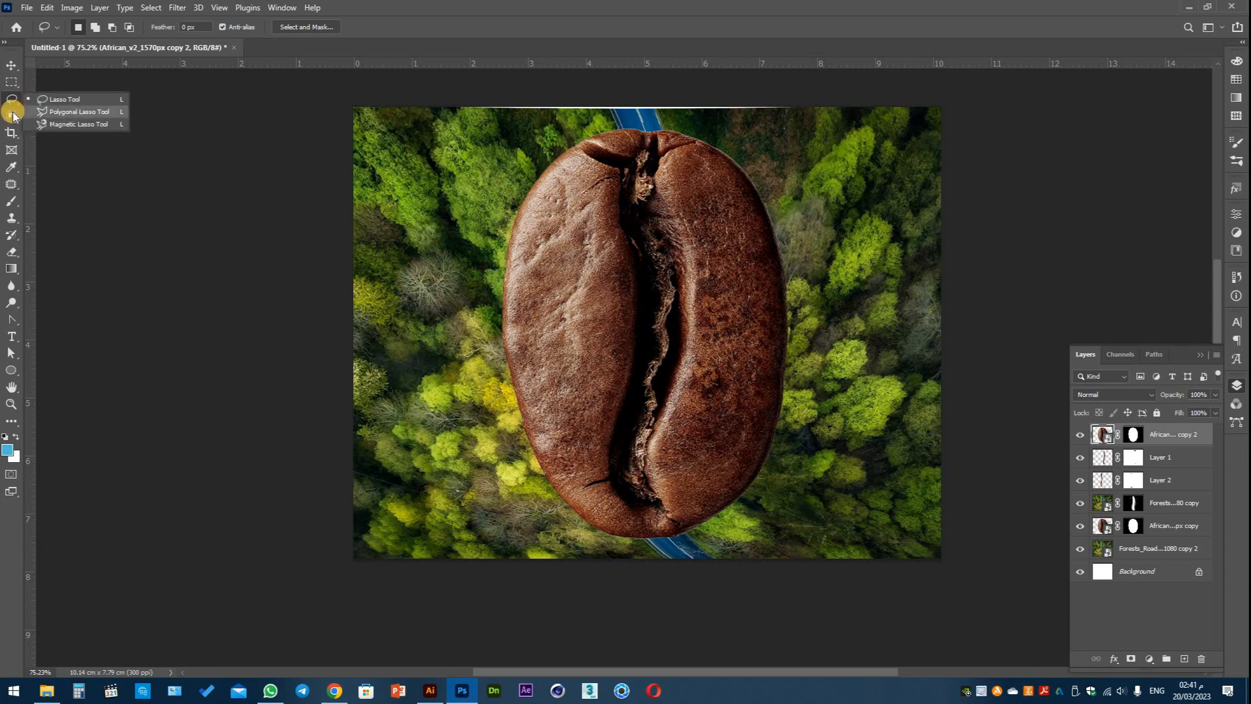
# Quick-select the ragged inner crease of the topmost bean copy and open the selection in Select and Mask.
pyautogui.rightClick(12, 116)
pyautogui.click(78, 129)
pyautogui.moveTo(645, 181)
pyautogui.mouseDown()
pyautogui.moveTo(667, 297)
pyautogui.moveTo(633, 483)
pyautogui.moveTo(664, 523)
pyautogui.mouseUp()
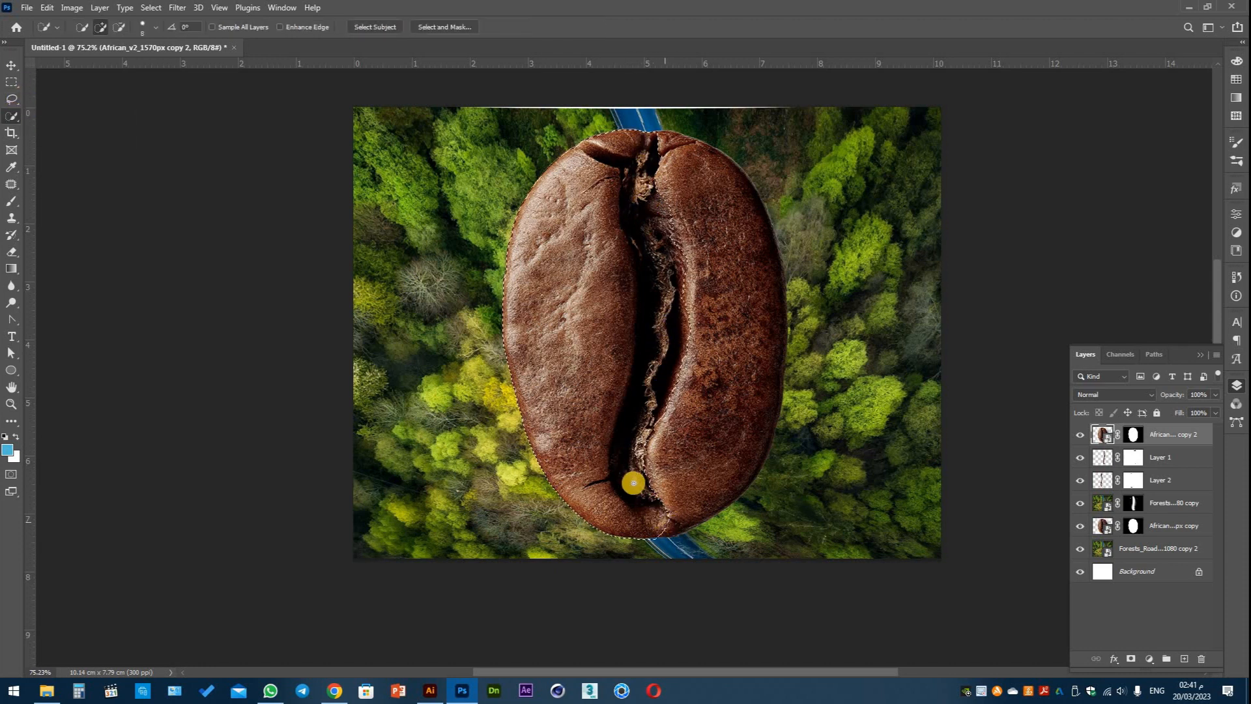
pyautogui.moveTo(633, 483)
pyautogui.mouseDown()
pyautogui.moveTo(594, 248)
pyautogui.moveTo(608, 254)
pyautogui.moveTo(631, 149)
pyautogui.moveTo(647, 134)
pyautogui.moveTo(620, 447)
pyautogui.moveTo(656, 508)
pyautogui.moveTo(646, 527)
pyautogui.mouseUp()
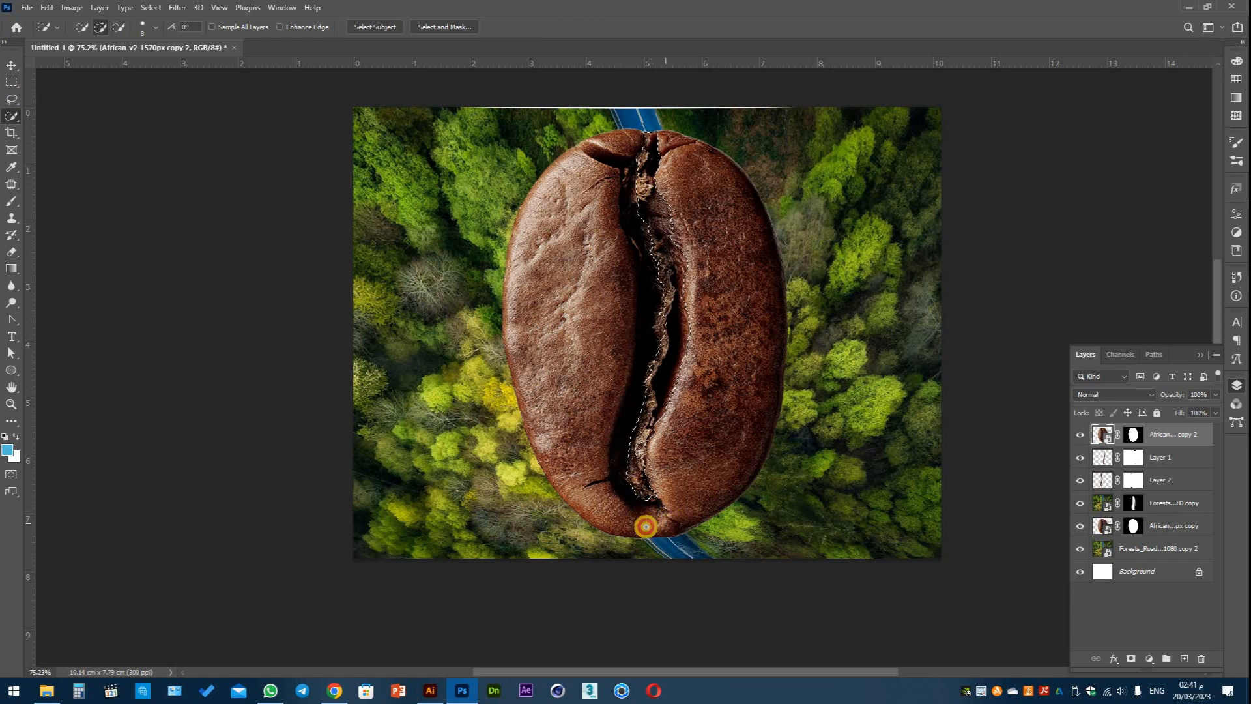
pyautogui.moveTo(682, 365)
pyautogui.mouseDown()
pyautogui.moveTo(655, 155)
pyautogui.moveTo(671, 237)
pyautogui.moveTo(655, 494)
pyautogui.mouseUp()
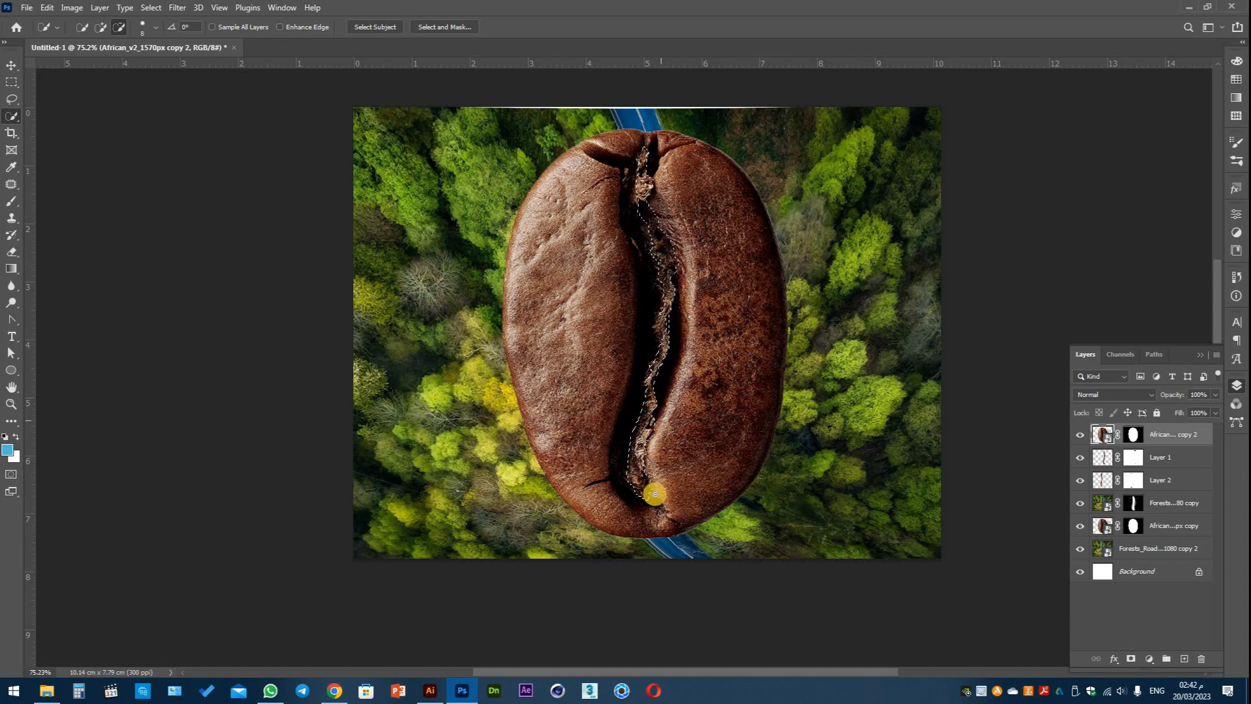
pyautogui.click(662, 315)
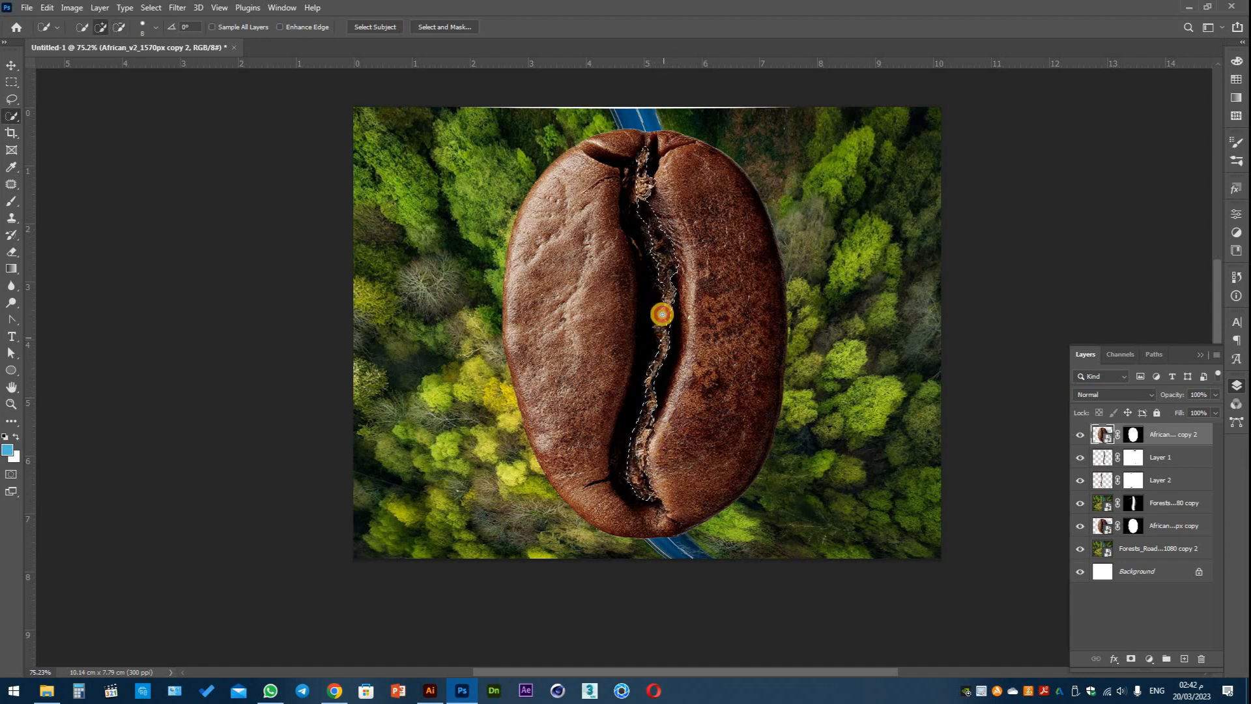
pyautogui.moveTo(662, 315)
pyautogui.mouseDown()
pyautogui.moveTo(638, 206)
pyautogui.moveTo(644, 147)
pyautogui.mouseUp()
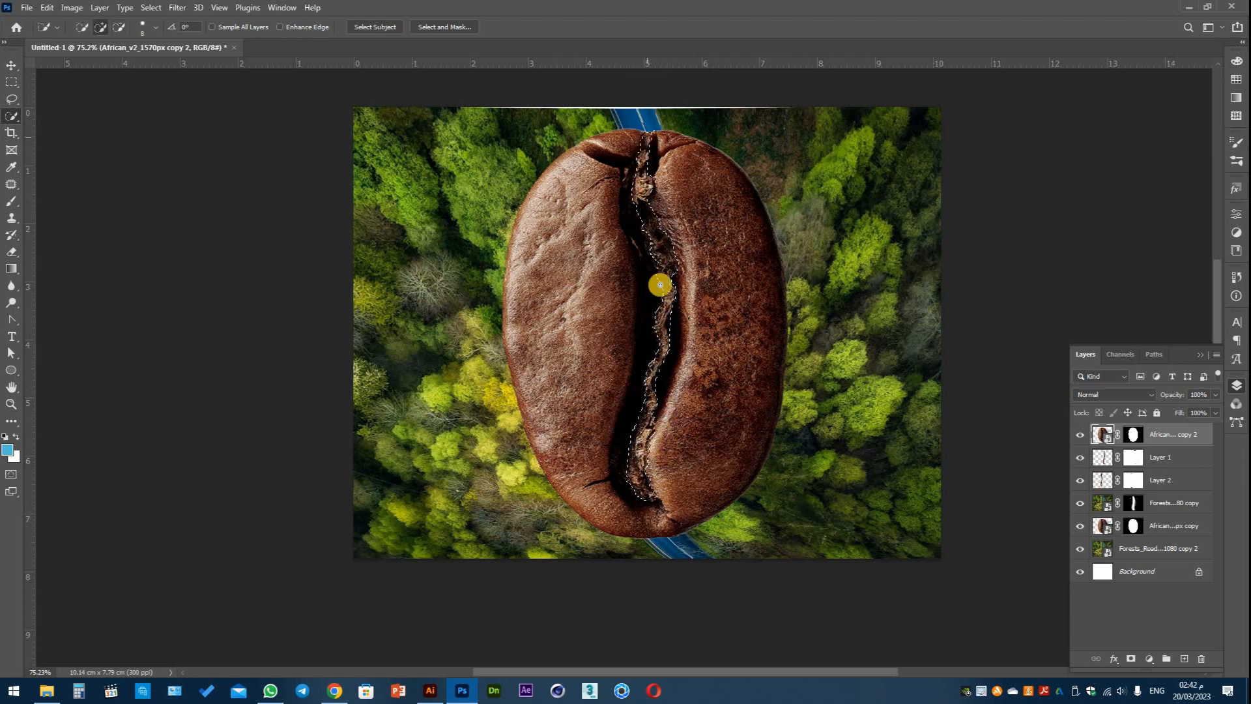
pyautogui.click(443, 26)
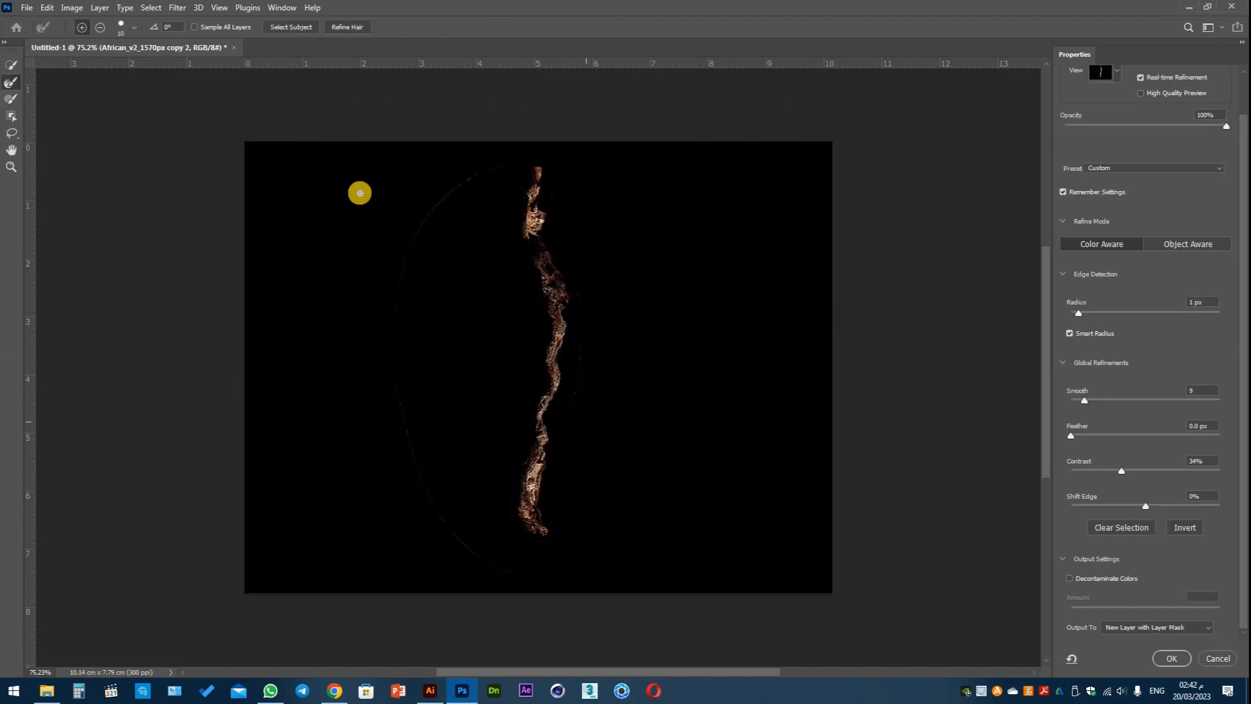
pyautogui.click(8, 100)
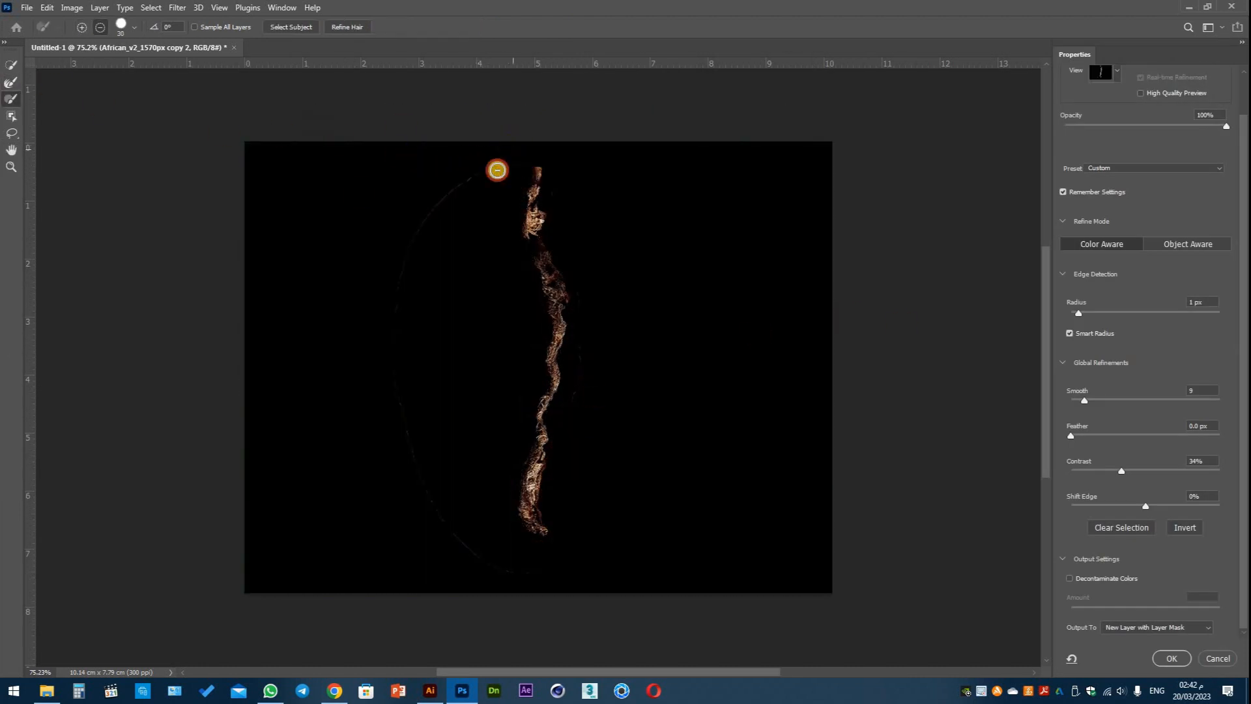
pyautogui.moveTo(579, 395); pyautogui.dragTo(584, 339)
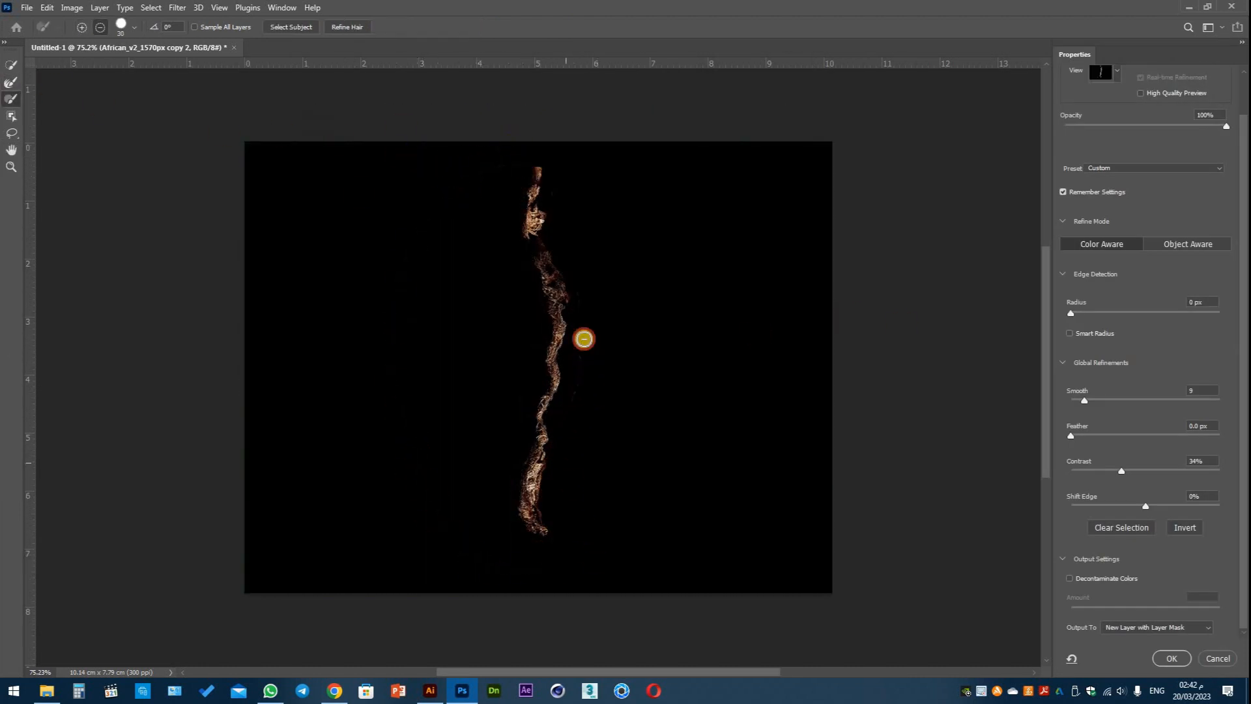
pyautogui.click(11, 82)
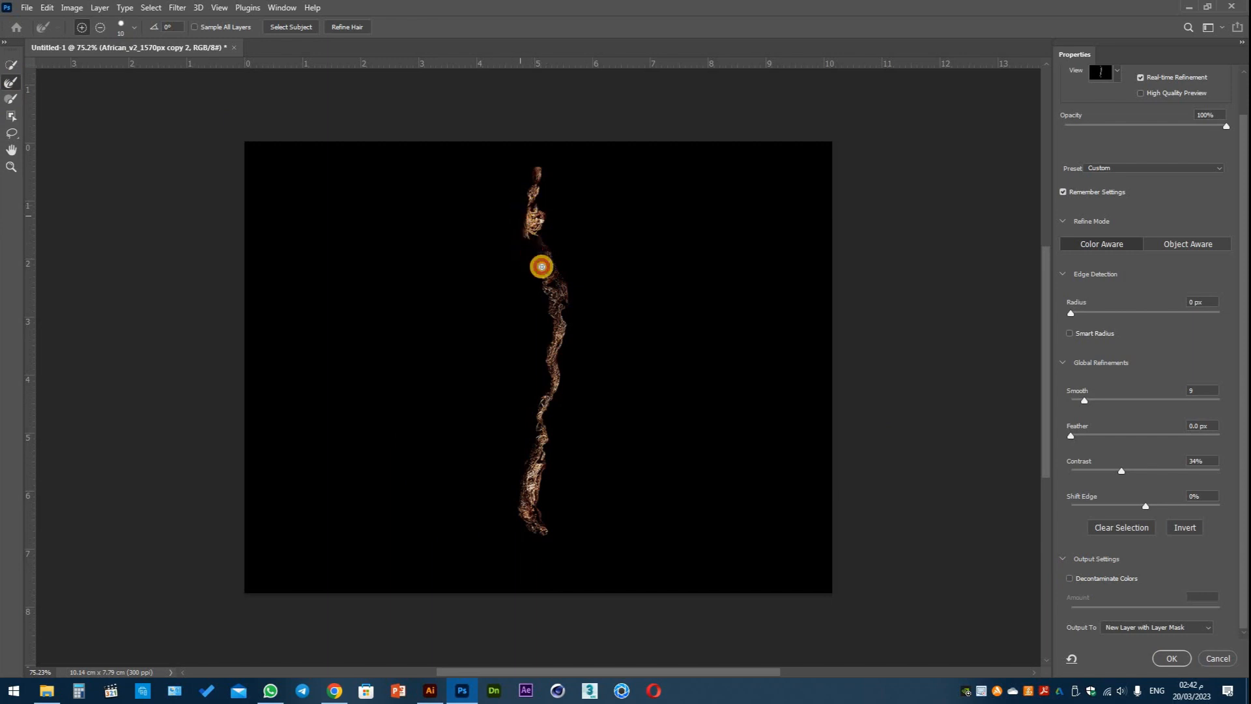
pyautogui.moveTo(534, 202)
pyautogui.mouseDown()
pyautogui.moveTo(520, 237)
pyautogui.moveTo(558, 290)
pyautogui.moveTo(567, 365)
pyautogui.moveTo(547, 405)
pyautogui.moveTo(541, 525)
pyautogui.mouseUp()
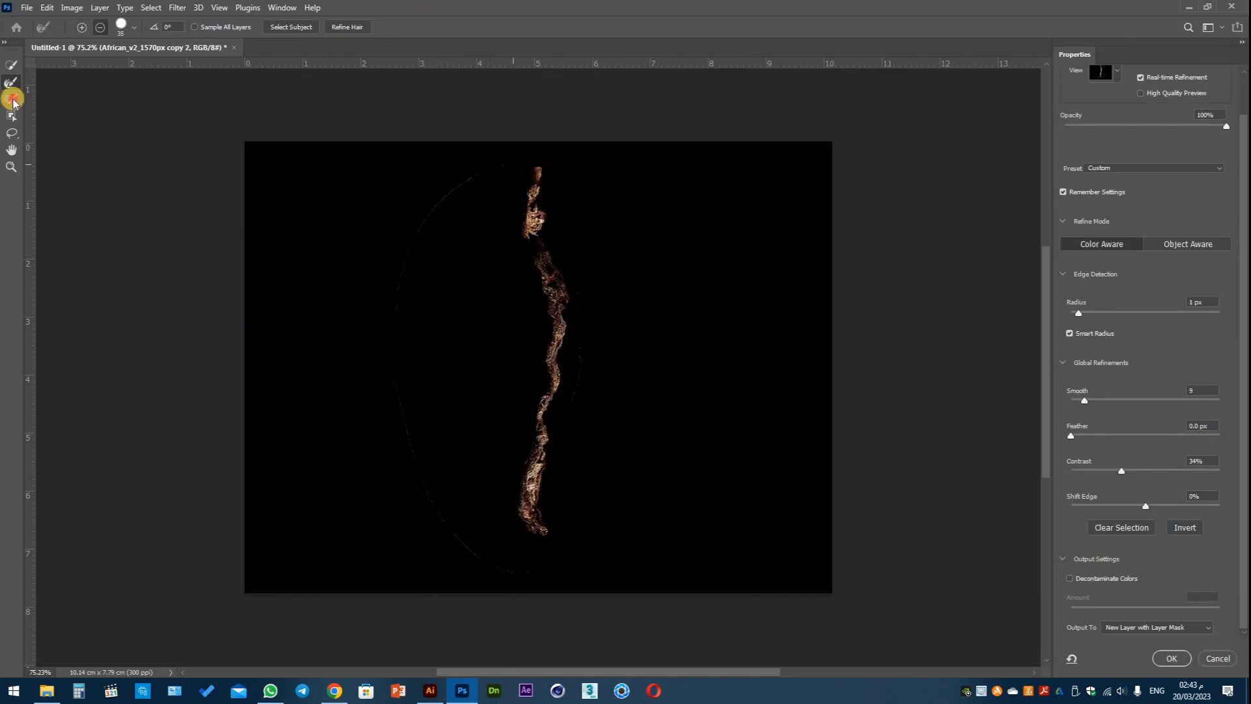
# Erase the stray bean outline, refine the crease's edges with the Refine Edge Brush, and output to a new layer with a layer mask.
pyautogui.click(13, 100)
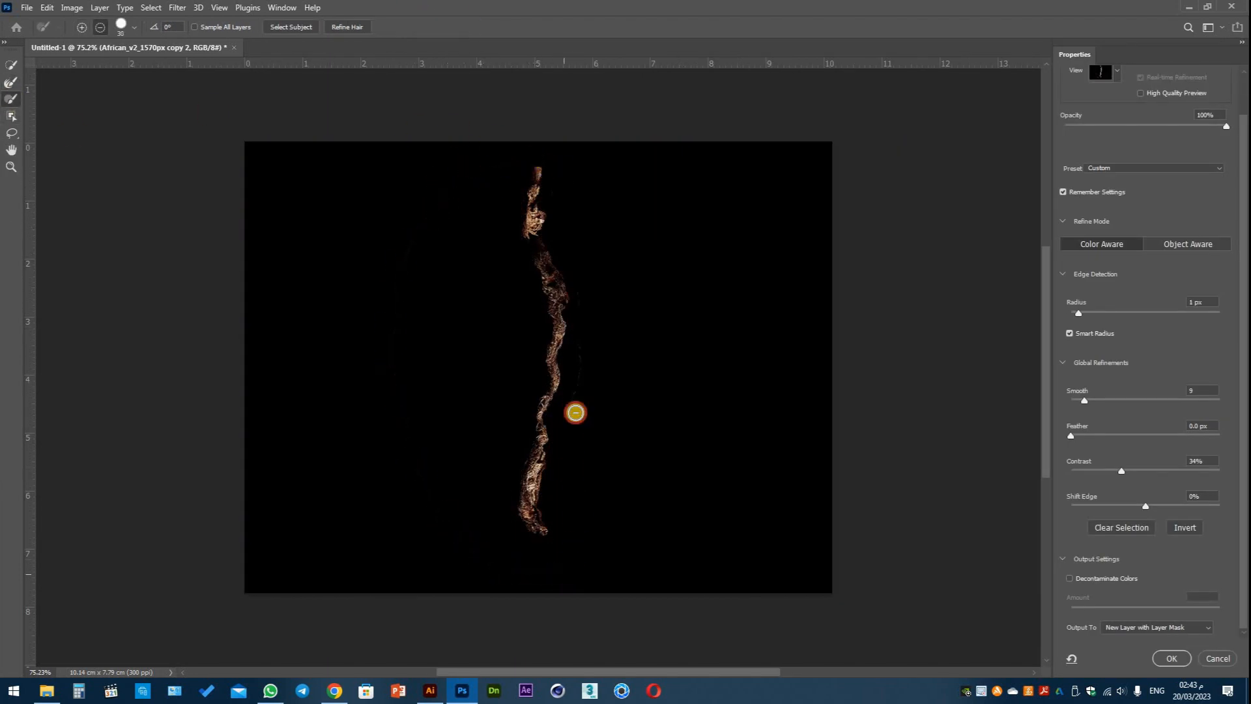
pyautogui.click(11, 82)
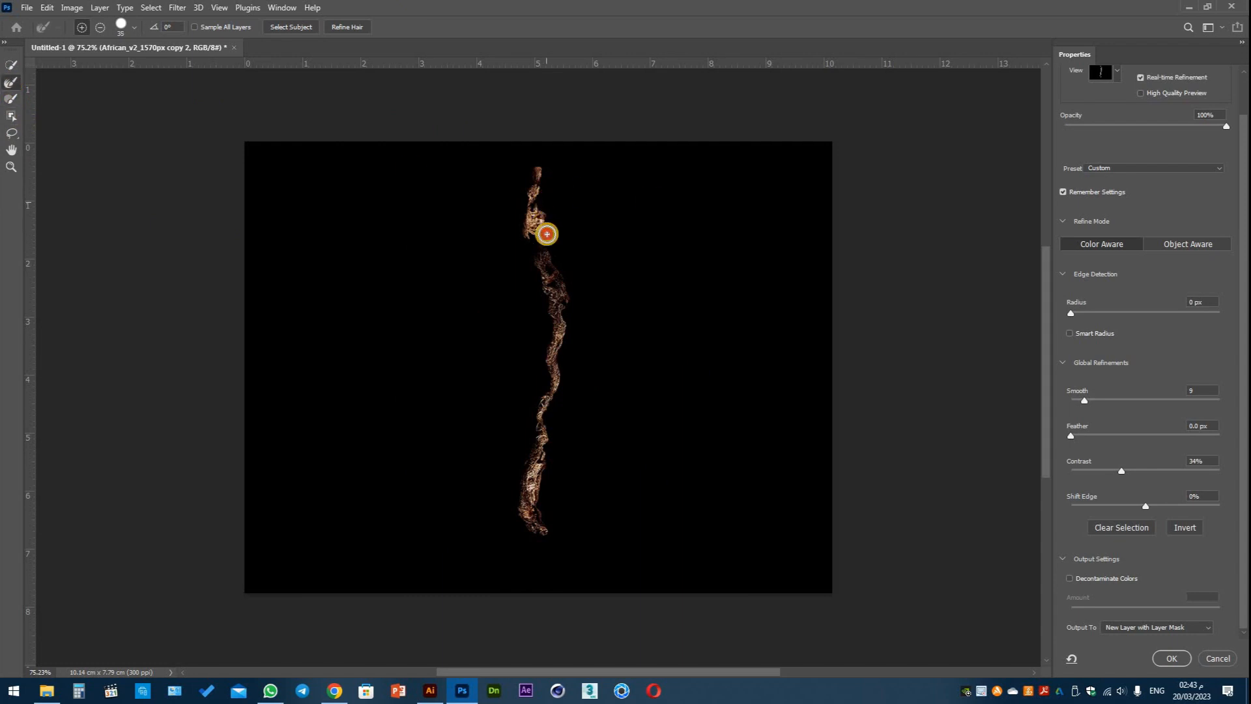
pyautogui.moveTo(561, 268)
pyautogui.mouseDown()
pyautogui.moveTo(559, 366)
pyautogui.moveTo(572, 333)
pyautogui.moveTo(555, 363)
pyautogui.moveTo(565, 370)
pyautogui.moveTo(562, 410)
pyautogui.moveTo(547, 418)
pyautogui.moveTo(542, 517)
pyautogui.mouseUp()
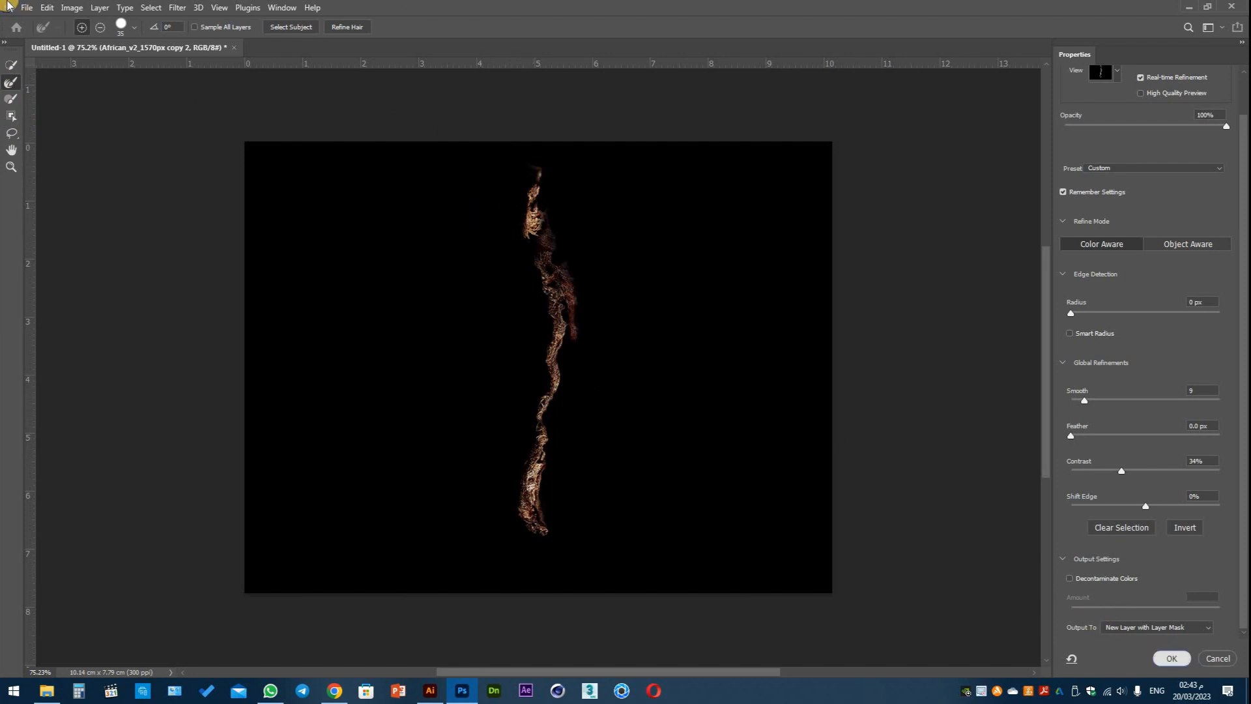
pyautogui.click(1172, 658)
# Move the extracted crease texture onto the bean's right half beside the road and convert its masked layer to a smart object.
pyautogui.moveTo(644, 294); pyautogui.dragTo(688, 271)
pyautogui.click(696, 317)
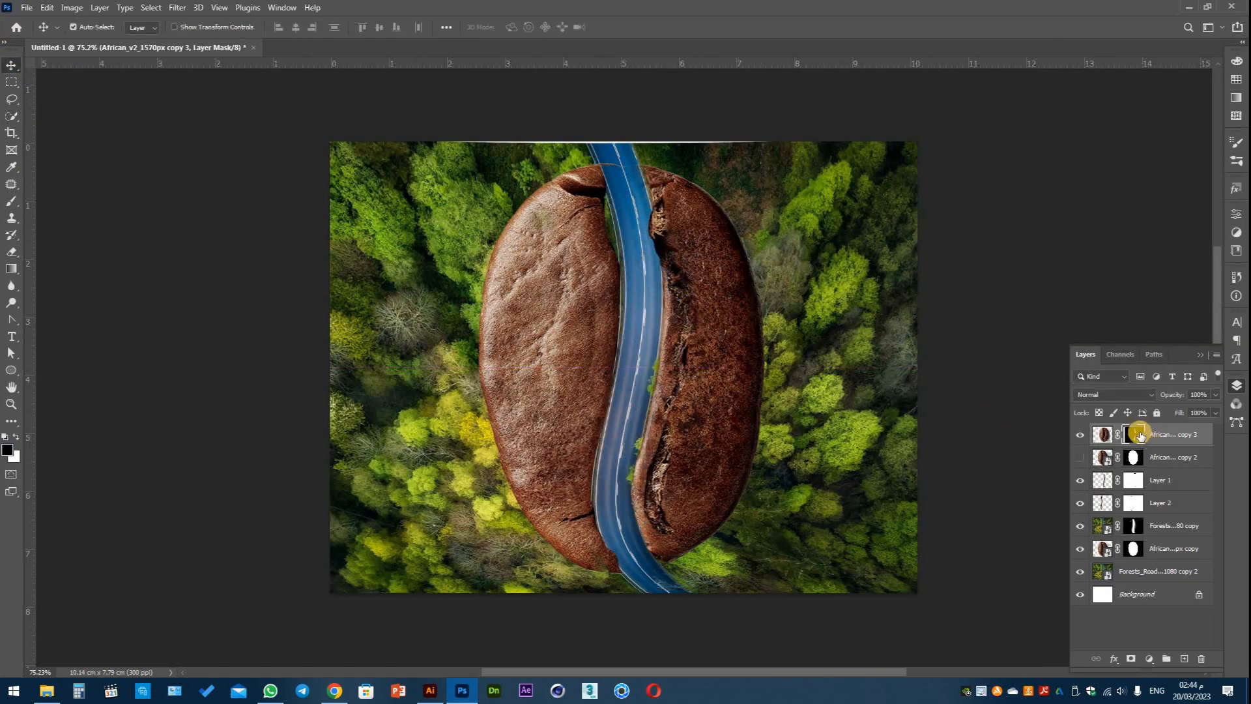
pyautogui.rightClick(1139, 435)
pyautogui.click(1050, 303)
pyautogui.hotkey('ctrl', 't')
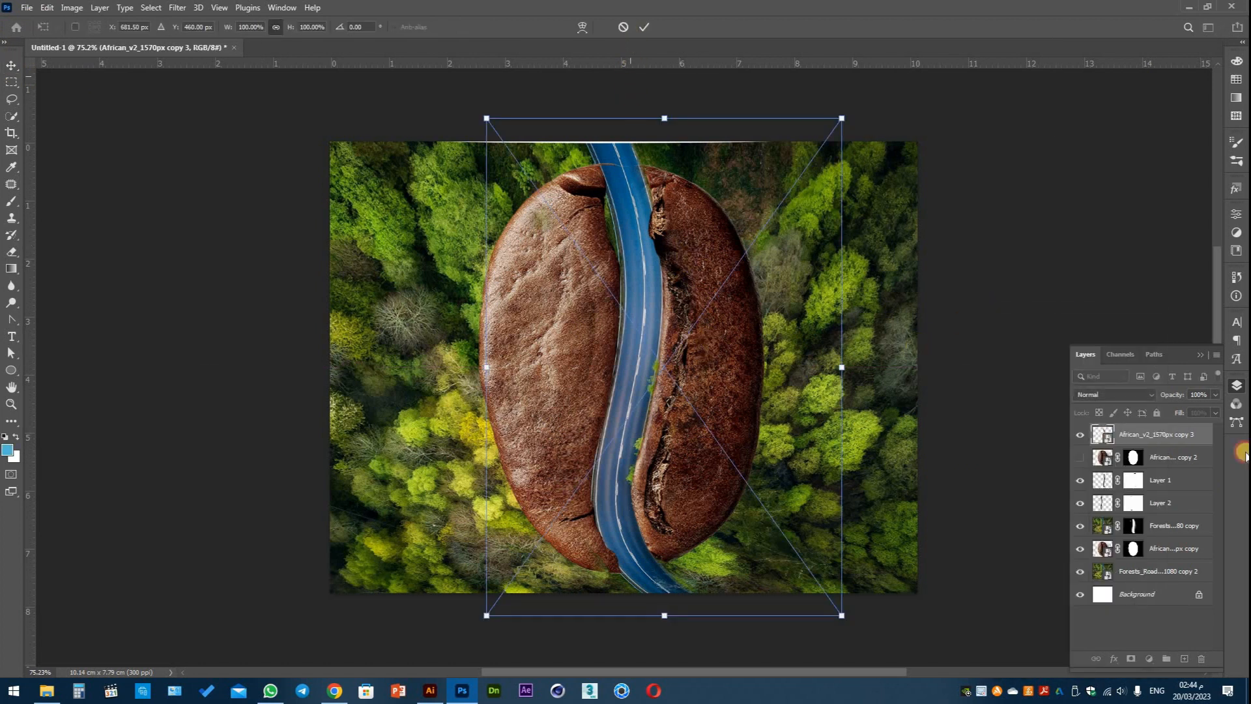
pyautogui.rightClick(1147, 434)
pyautogui.click(684, 346)
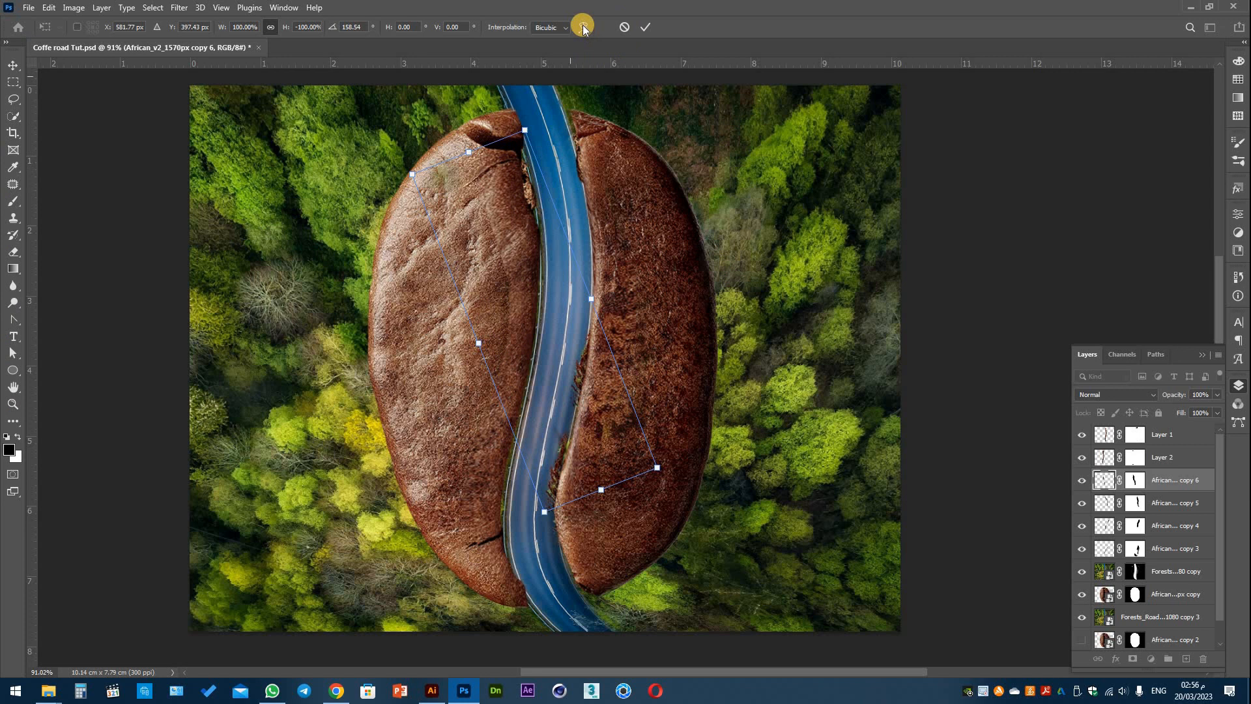
# Warp the flipped crease texture so it follows the upper edge of the bean's left half beside the road.
pyautogui.click(584, 27)
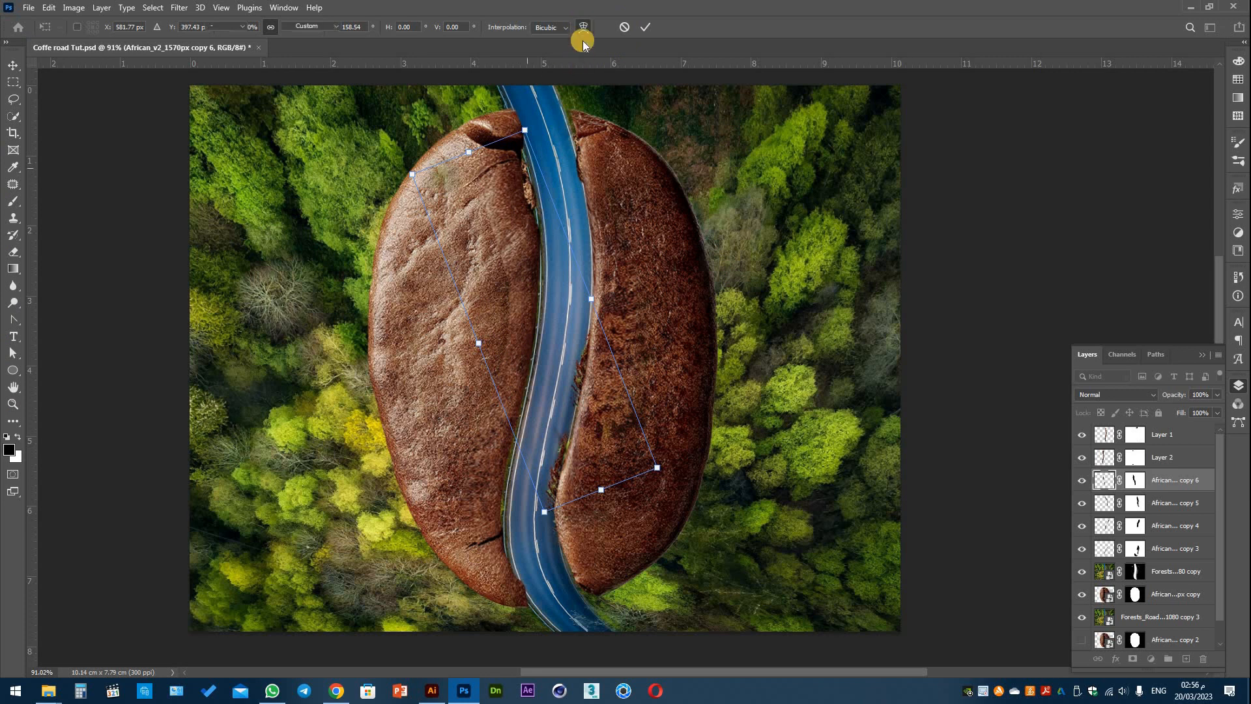
pyautogui.scroll(5, 463, 142)
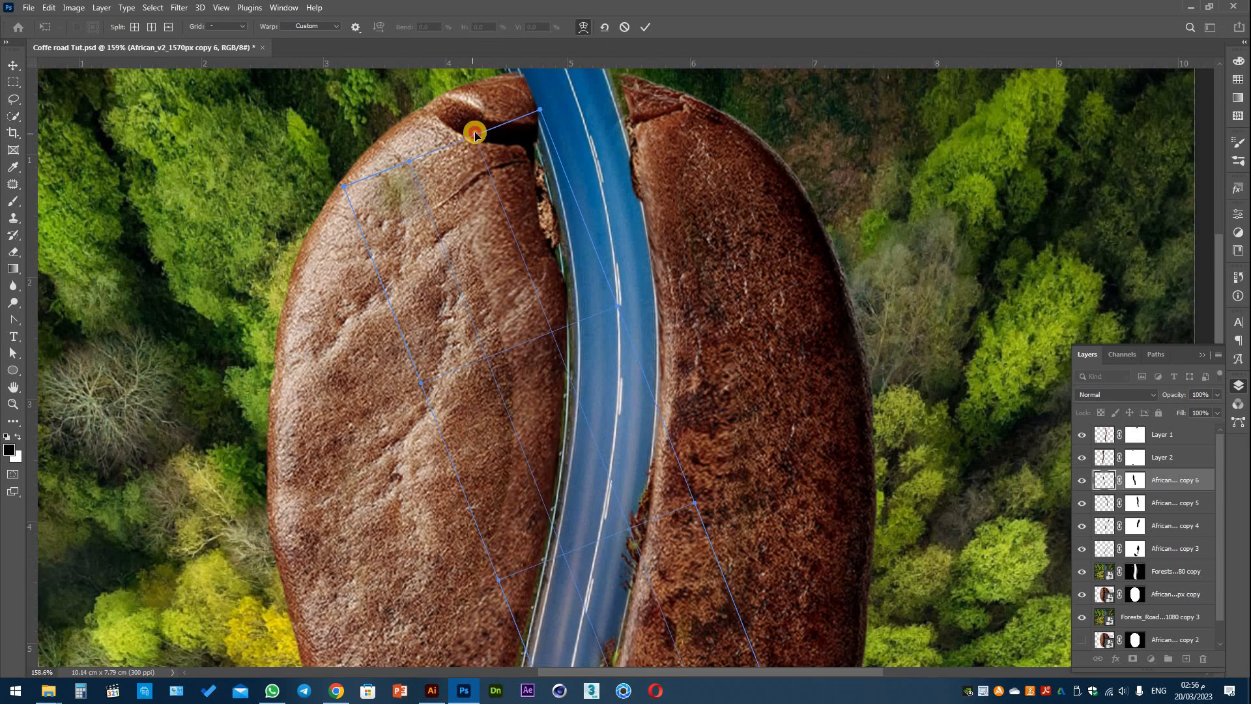
pyautogui.moveTo(463, 142); pyautogui.dragTo(547, 219)
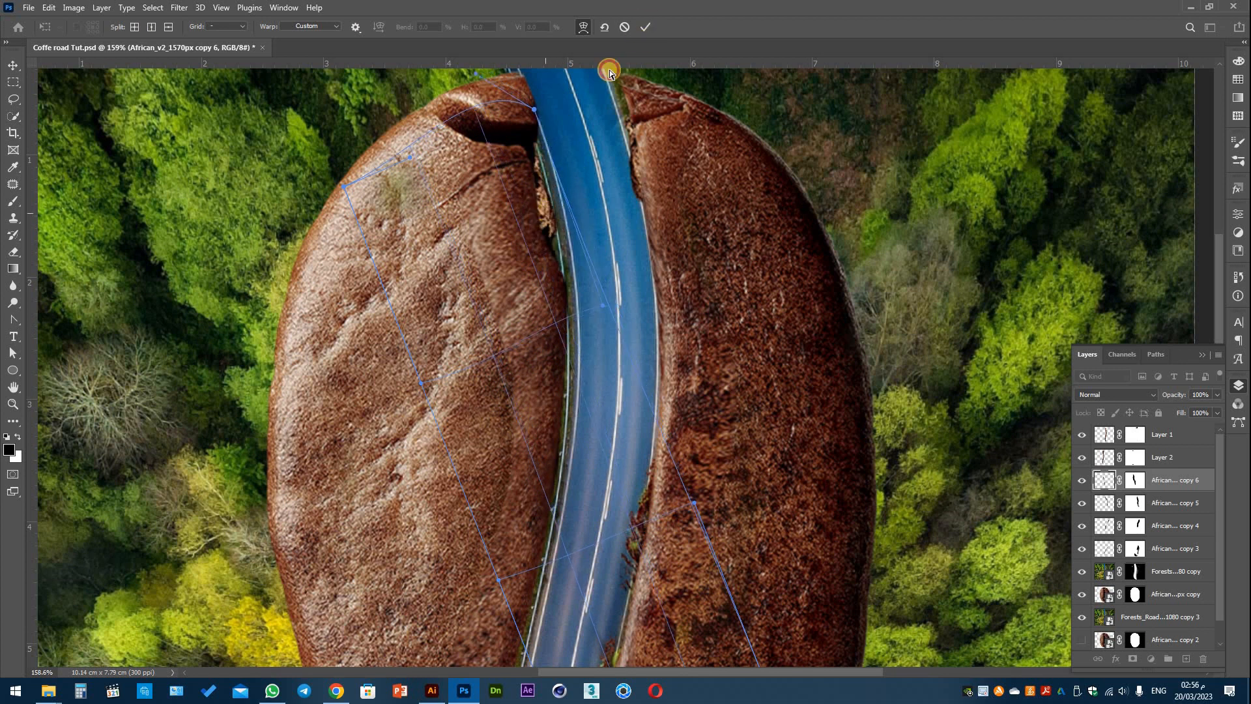
pyautogui.press('Return')
pyautogui.scroll(-5, 586, 272)
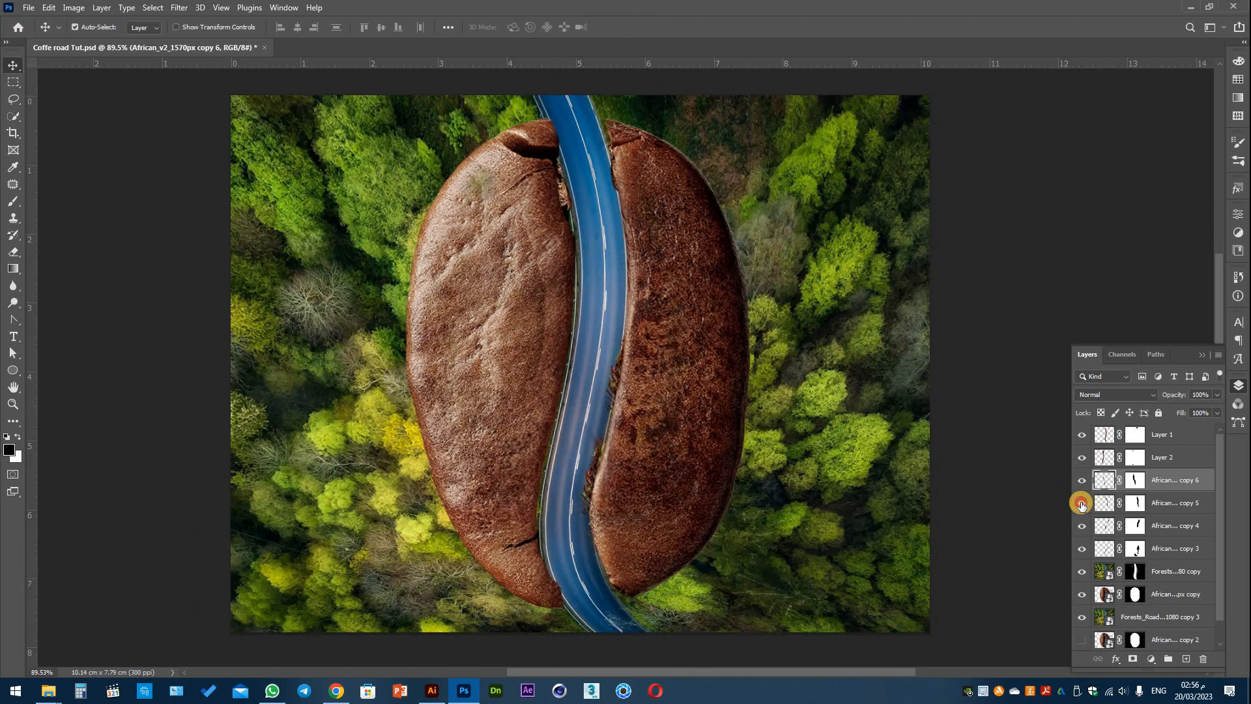
# Duplicate the right-side crease texture layer (copy 4), flip and slightly rotate it, and place it on the left half's lower road edge.
pyautogui.click(1083, 527)
pyautogui.click(1103, 532)
pyautogui.hotkey('ctrl', 'j')
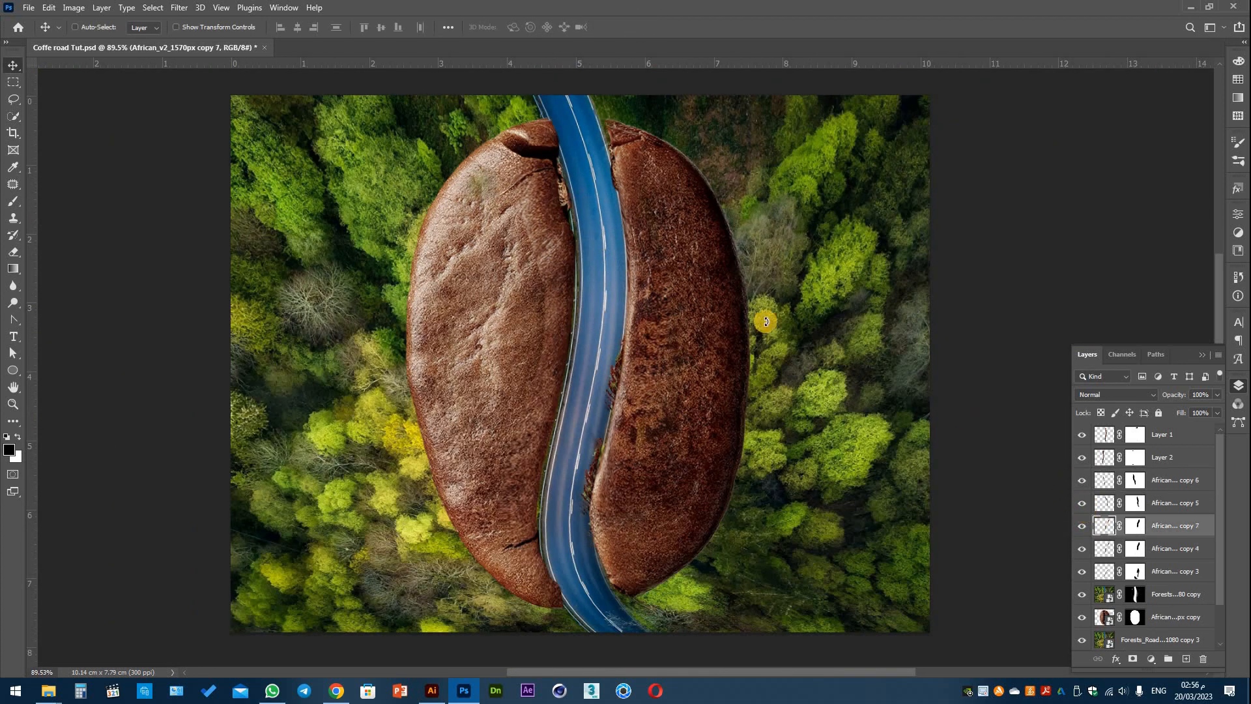
pyautogui.hotkey('ctrl', 't')
pyautogui.rightClick(550, 404)
pyautogui.click(616, 385)
pyautogui.moveTo(611, 422); pyautogui.dragTo(541, 428)
pyautogui.moveTo(589, 592); pyautogui.dragTo(567, 605)
pyautogui.moveTo(546, 470); pyautogui.dragTo(547, 482)
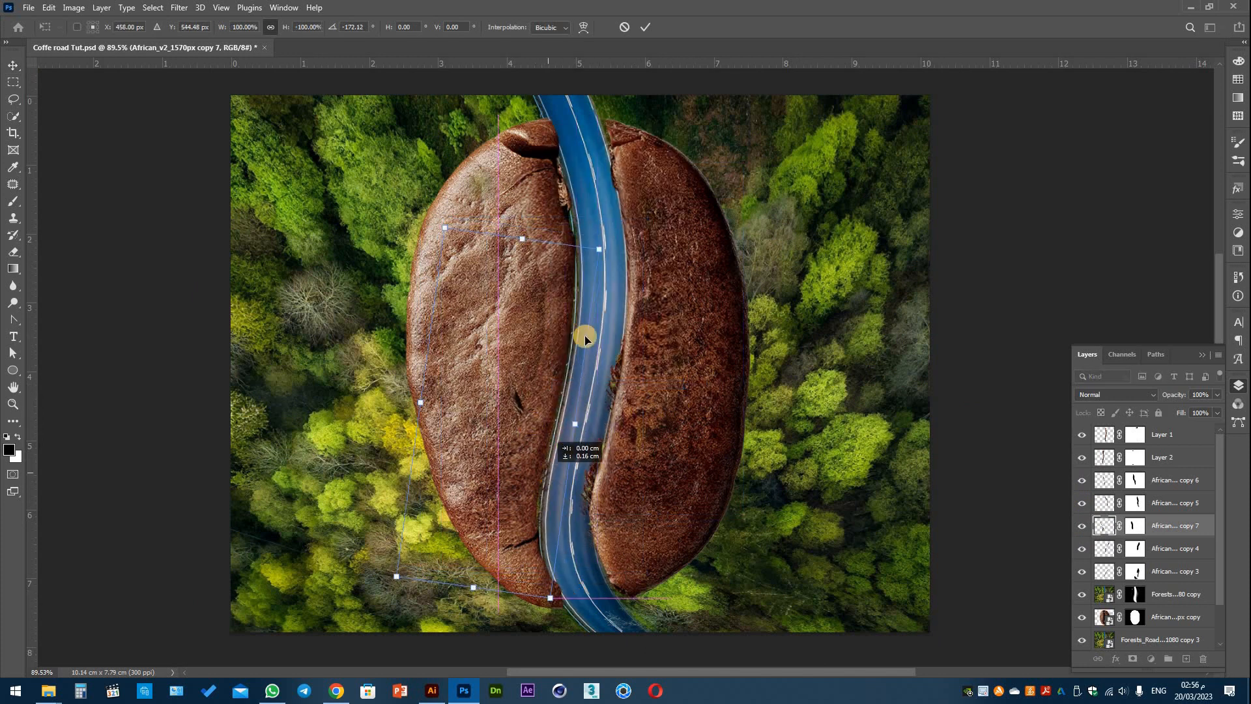
# Warp the flipped duplicate so its ragged crease hugs the lower road edge of the bean's left half.
pyautogui.scroll(3, 547, 485)
pyautogui.moveTo(519, 416); pyautogui.dragTo(527, 410)
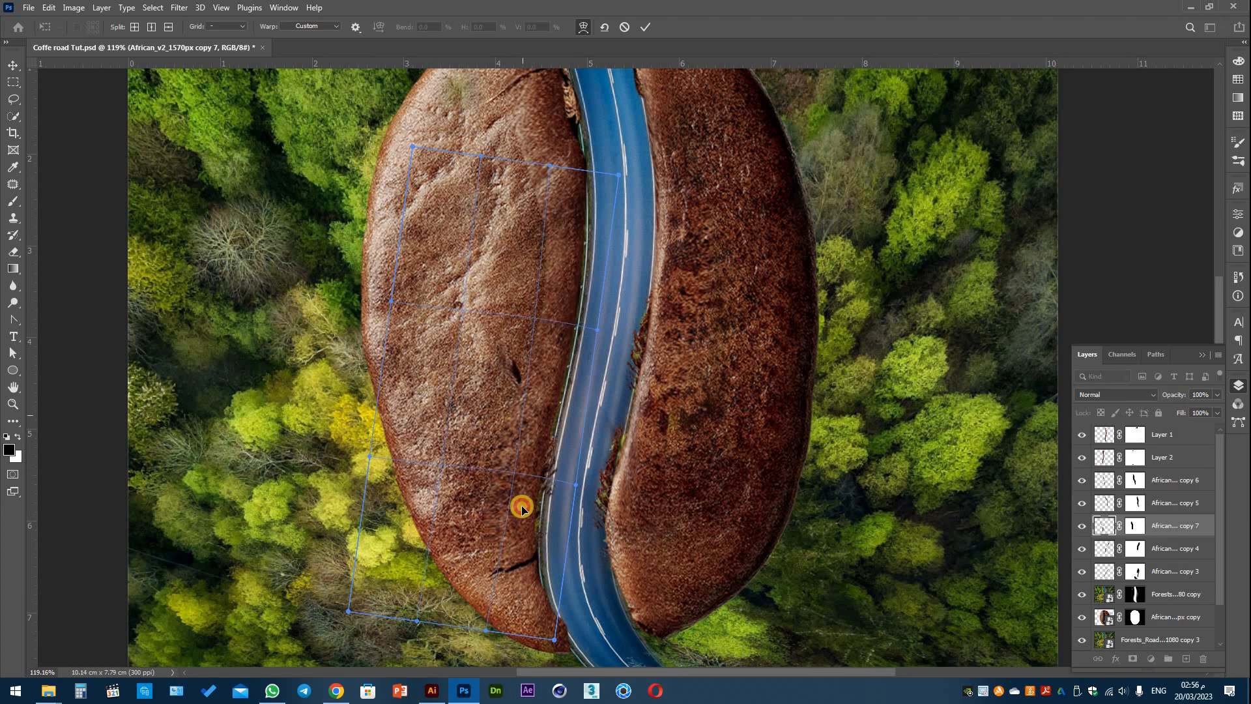
pyautogui.moveTo(523, 506); pyautogui.dragTo(543, 525)
pyautogui.moveTo(516, 387); pyautogui.dragTo(522, 376)
pyautogui.moveTo(548, 498); pyautogui.dragTo(541, 514)
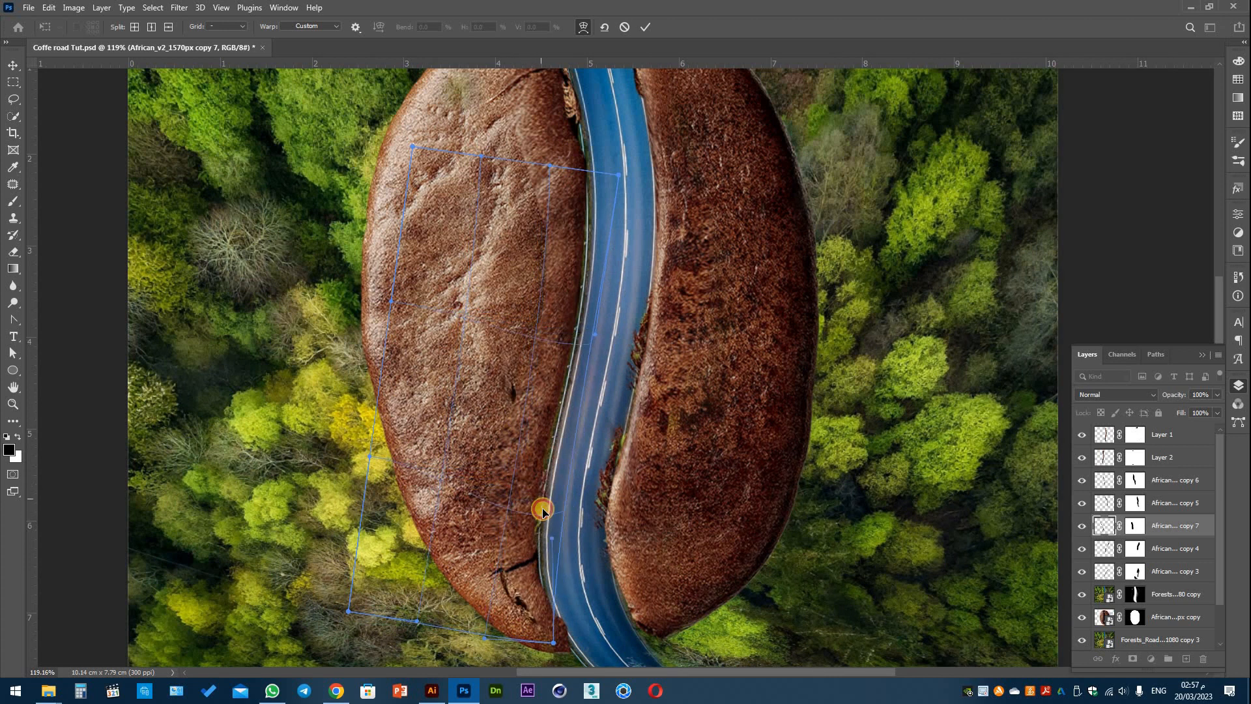
pyautogui.moveTo(506, 570); pyautogui.dragTo(509, 571)
pyautogui.scroll(2, 573, 358)
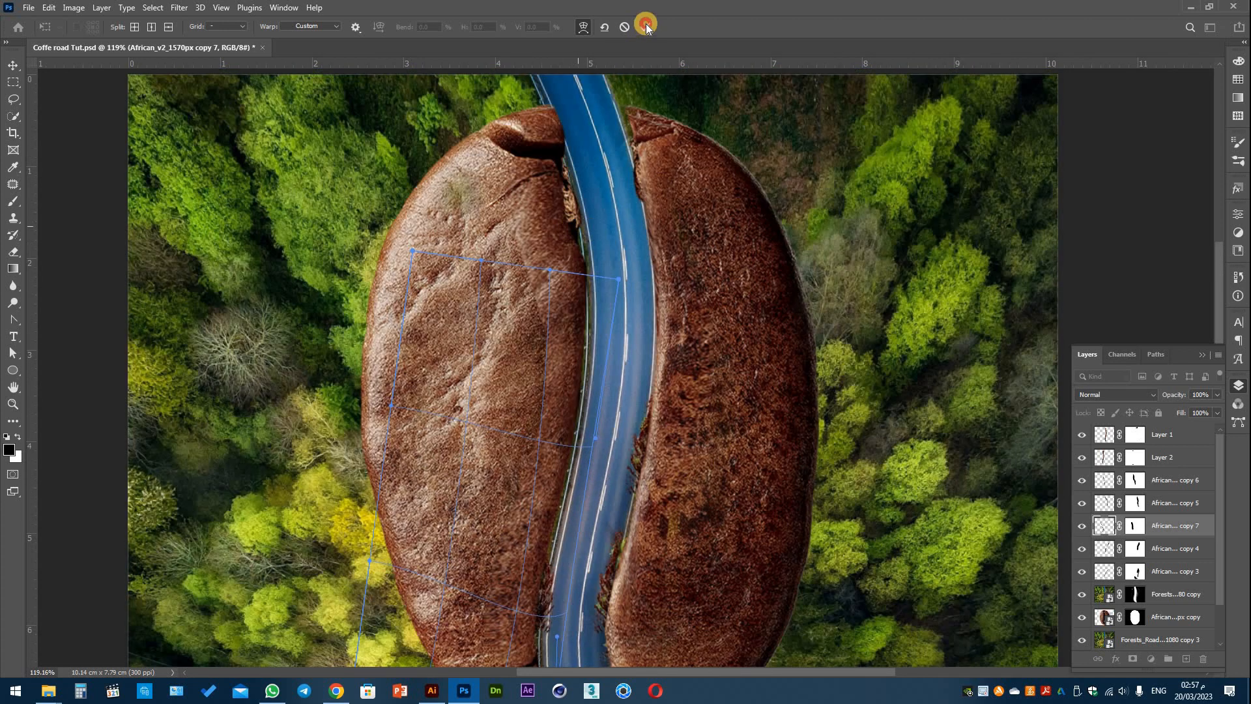
pyautogui.click(645, 27)
# Hide crease layer copy 6 and place a duplicate of the lower crease along the left half's upper road edge, rotated -16.74°.
pyautogui.click(1106, 476)
pyautogui.click(1081, 482)
pyautogui.scroll(-1, 545, 548)
pyautogui.click(544, 548)
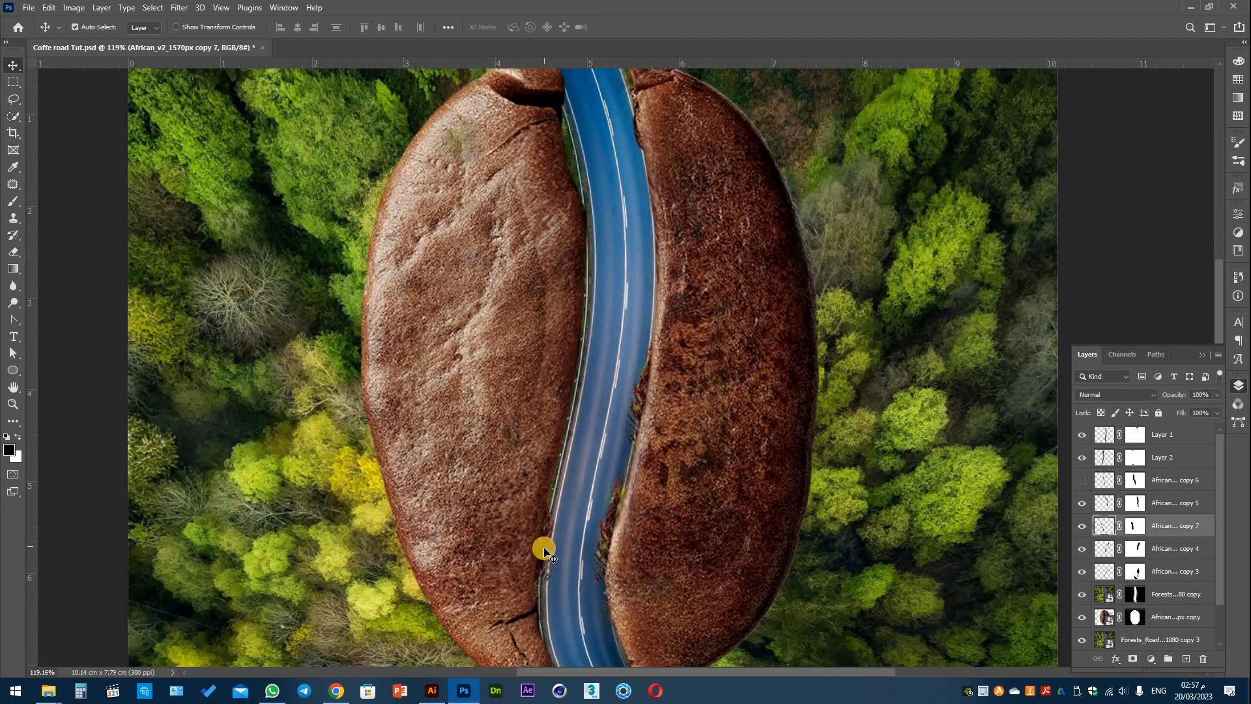
pyautogui.moveTo(544, 548); pyautogui.dragTo(580, 208)
pyautogui.scroll(1, 614, 410)
pyautogui.scroll(1, 614, 411)
pyautogui.hotkey('ctrl', 't')
pyautogui.moveTo(597, 441); pyautogui.dragTo(664, 413)
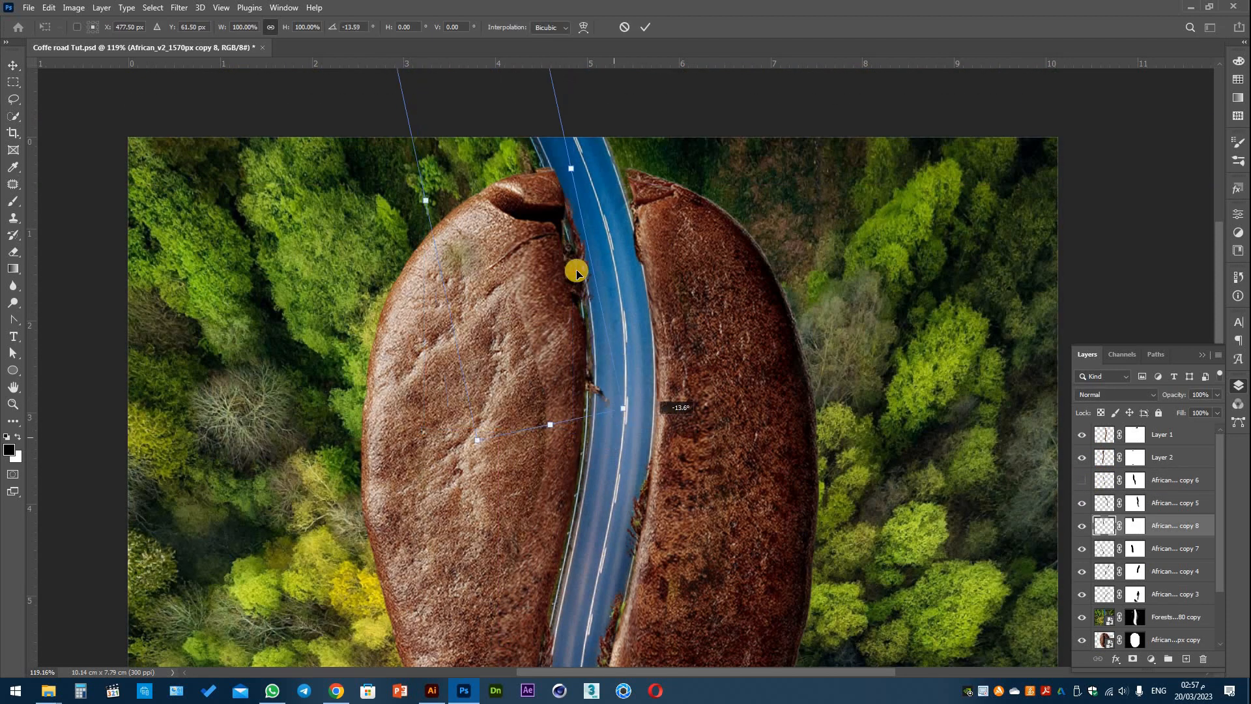
pyautogui.moveTo(577, 270); pyautogui.dragTo(559, 278)
pyautogui.click(655, 27)
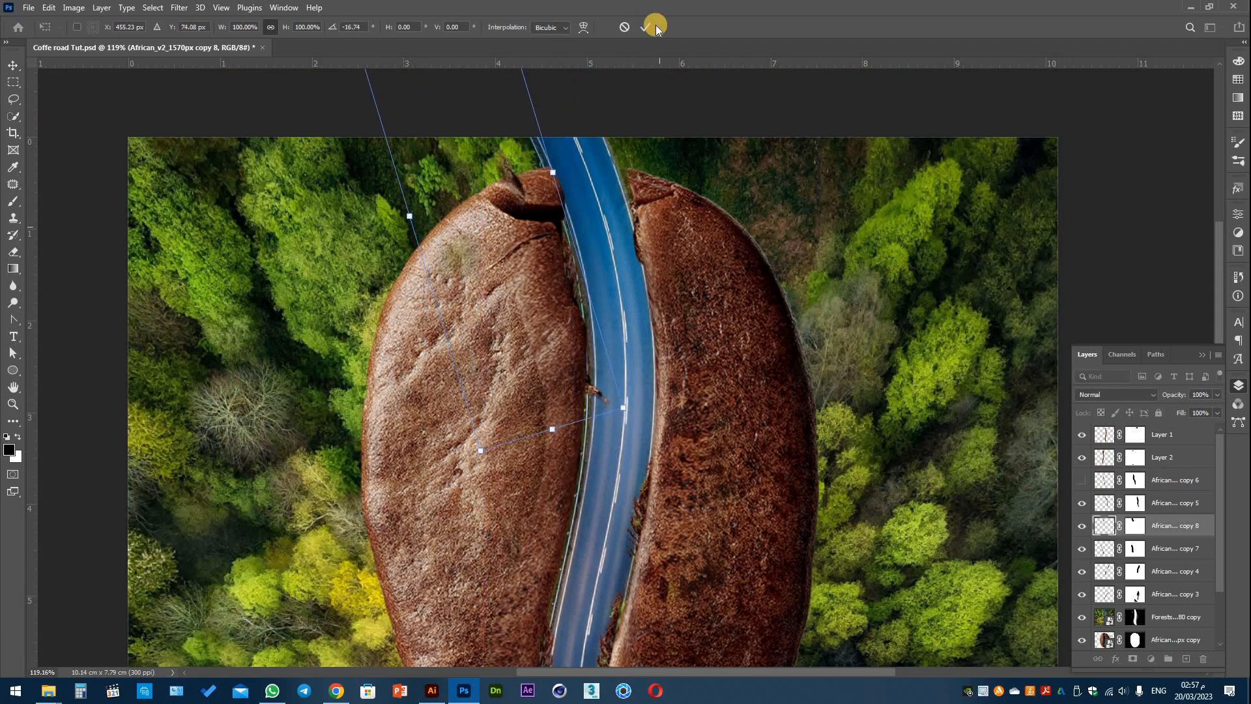
# Brush out the stray crease fragments on the masks of the upper and lower left-side crease duplicates.
pyautogui.click(1136, 526)
pyautogui.click(13, 201)
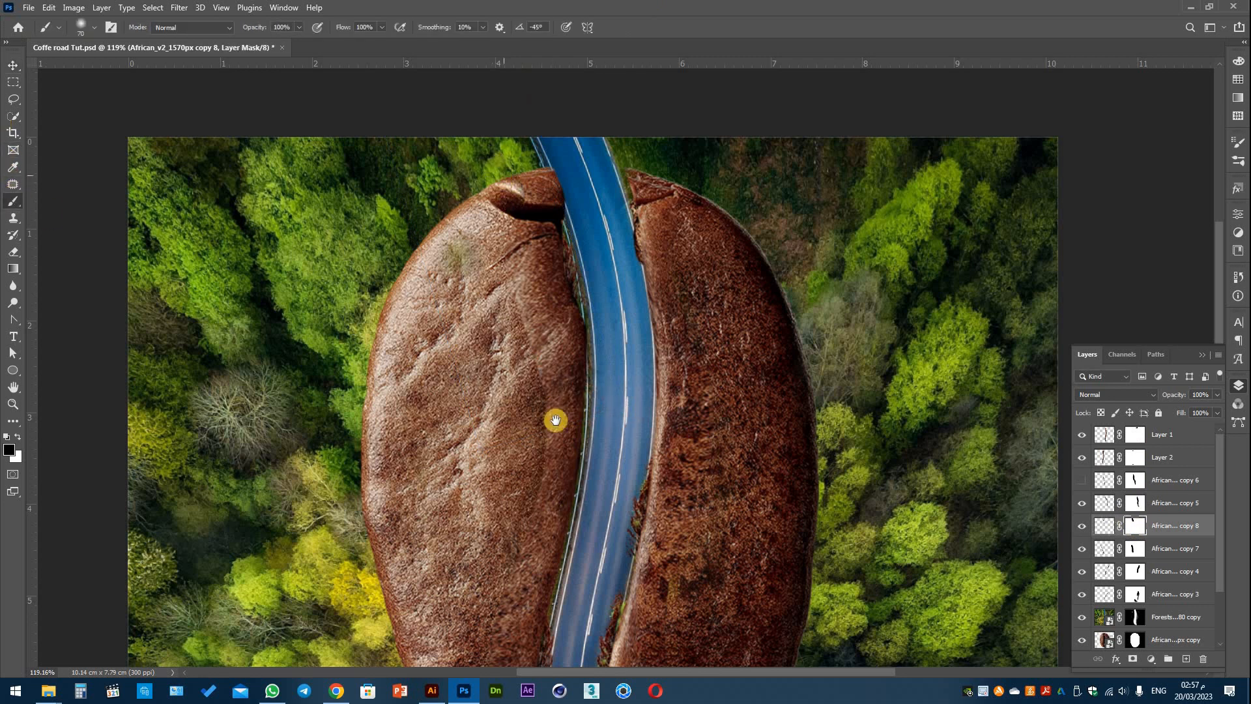
pyautogui.moveTo(555, 420); pyautogui.dragTo(516, 133)
pyautogui.hotkey('alt', '[')
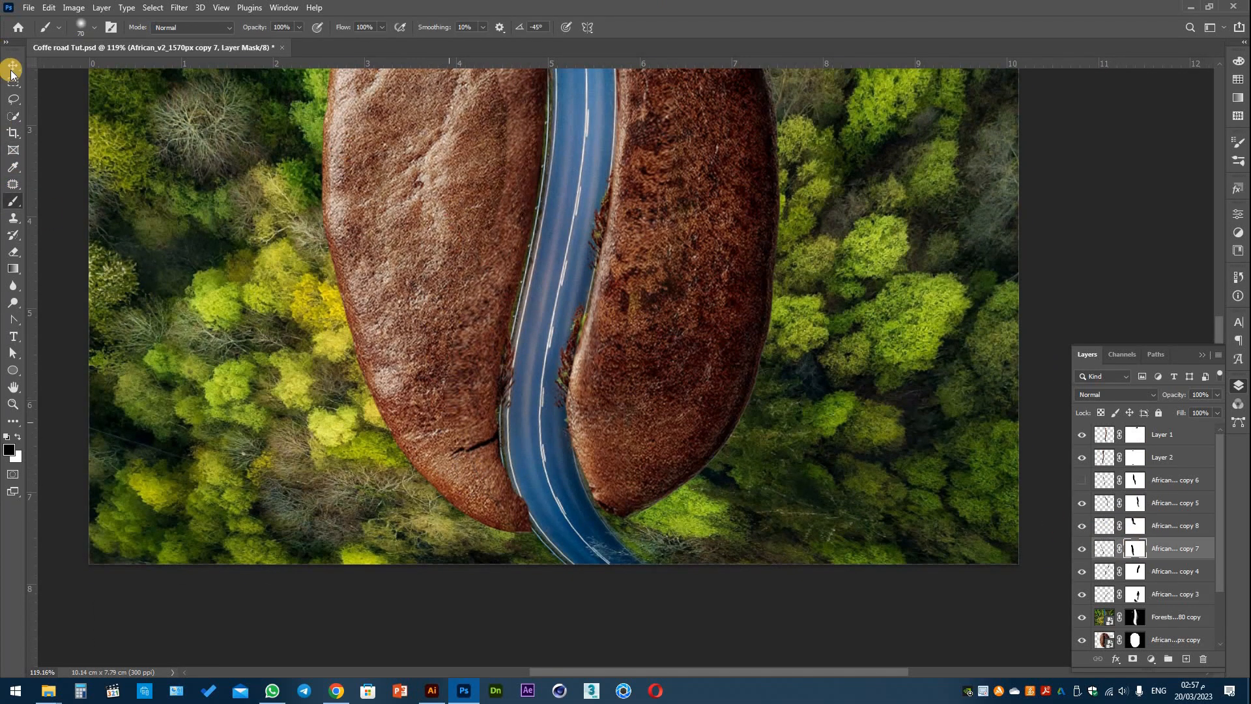
# Warp the lower left crease texture again to tighten its fit against the road edge.
pyautogui.click(11, 70)
pyautogui.click(1102, 551)
pyautogui.hotkey('ctrl', 't')
pyautogui.click(585, 26)
pyautogui.moveTo(502, 396)
pyautogui.mouseDown()
pyautogui.moveTo(502, 312)
pyautogui.moveTo(495, 413)
pyautogui.mouseUp()
pyautogui.click(645, 27)
pyautogui.scroll(-3, 561, 371)
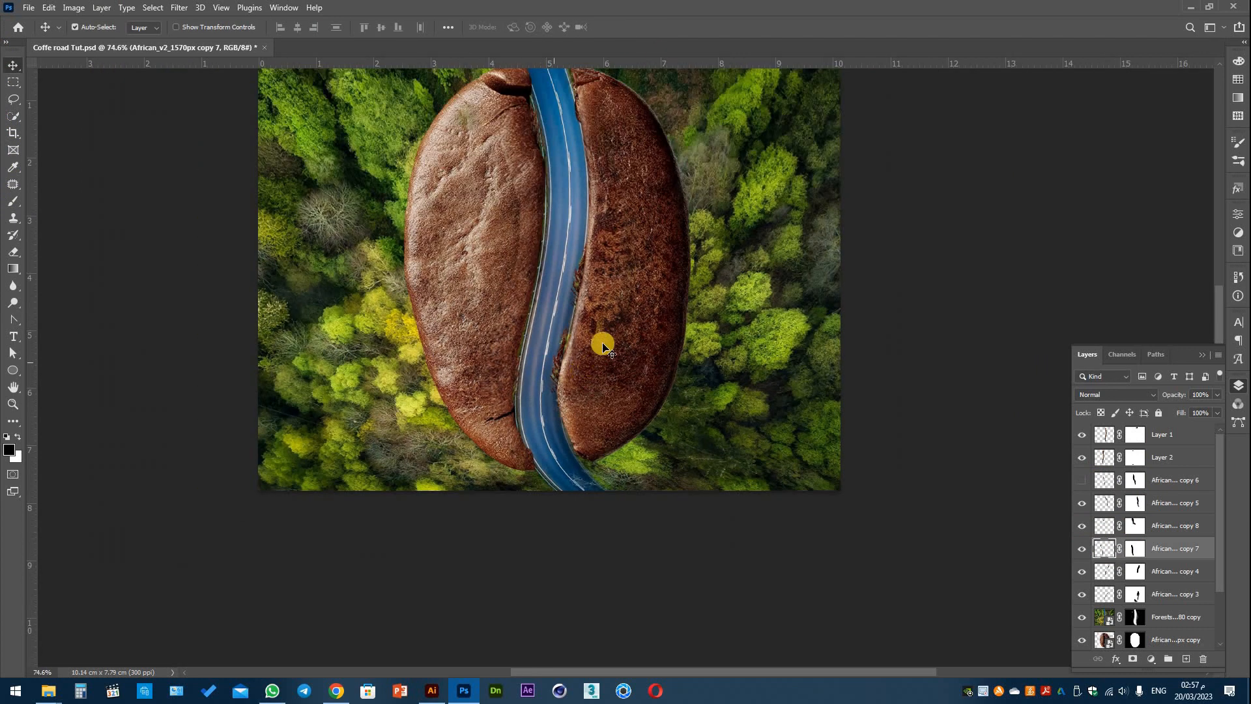
pyautogui.scroll(2, 559, 217)
# Warp the masked forest road layer slightly so the road's left side fits the edge of the bean half.
pyautogui.click(1108, 617)
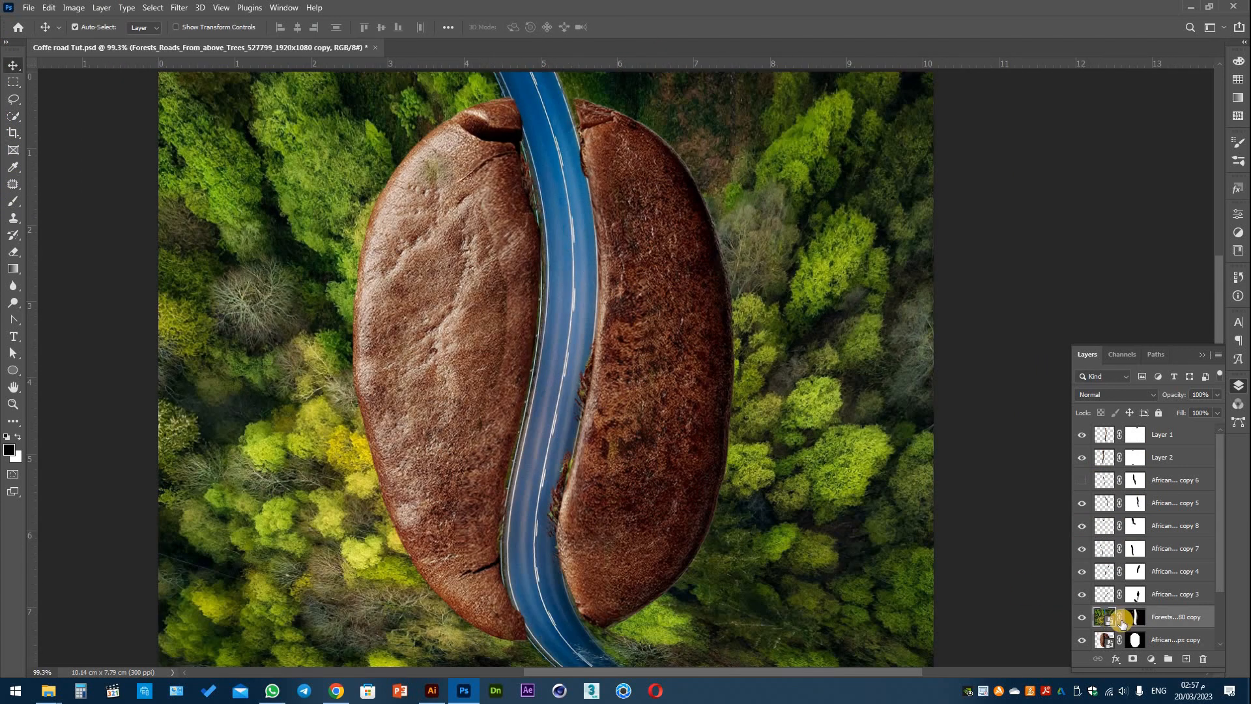
pyautogui.hotkey('ctrl', 't')
pyautogui.click(583, 27)
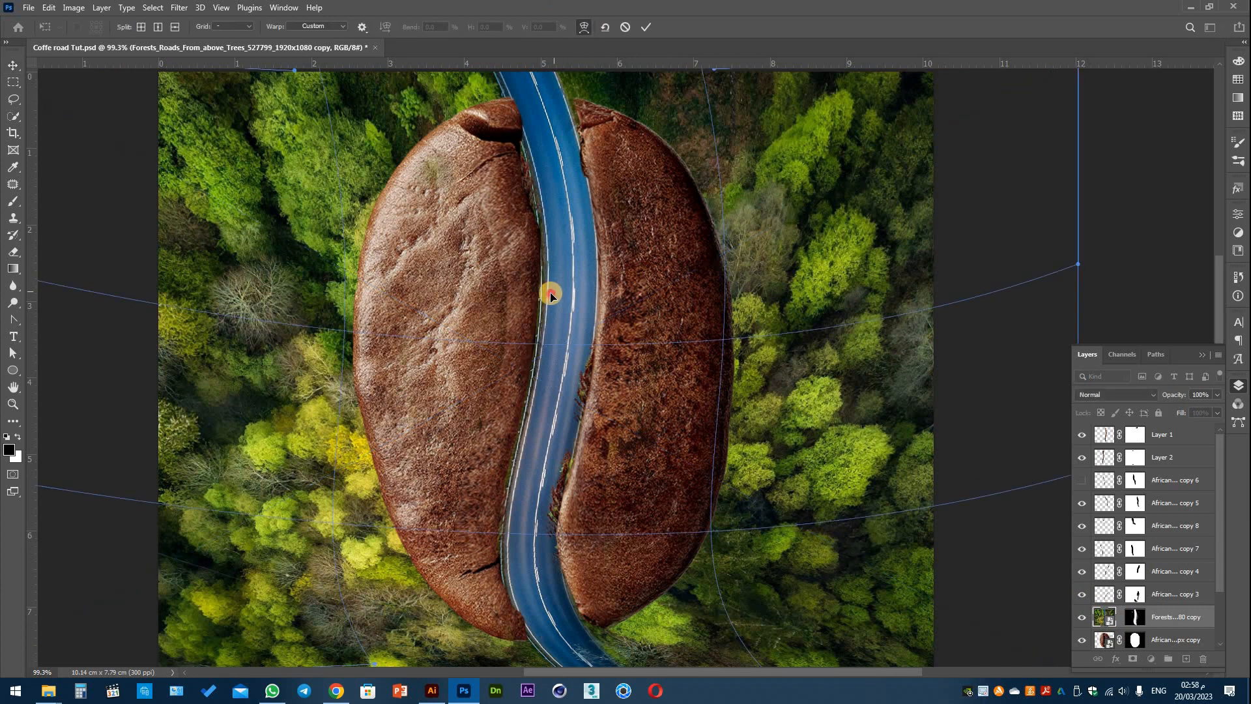
pyautogui.moveTo(551, 293); pyautogui.dragTo(547, 296)
pyautogui.scroll(-1, 568, 346)
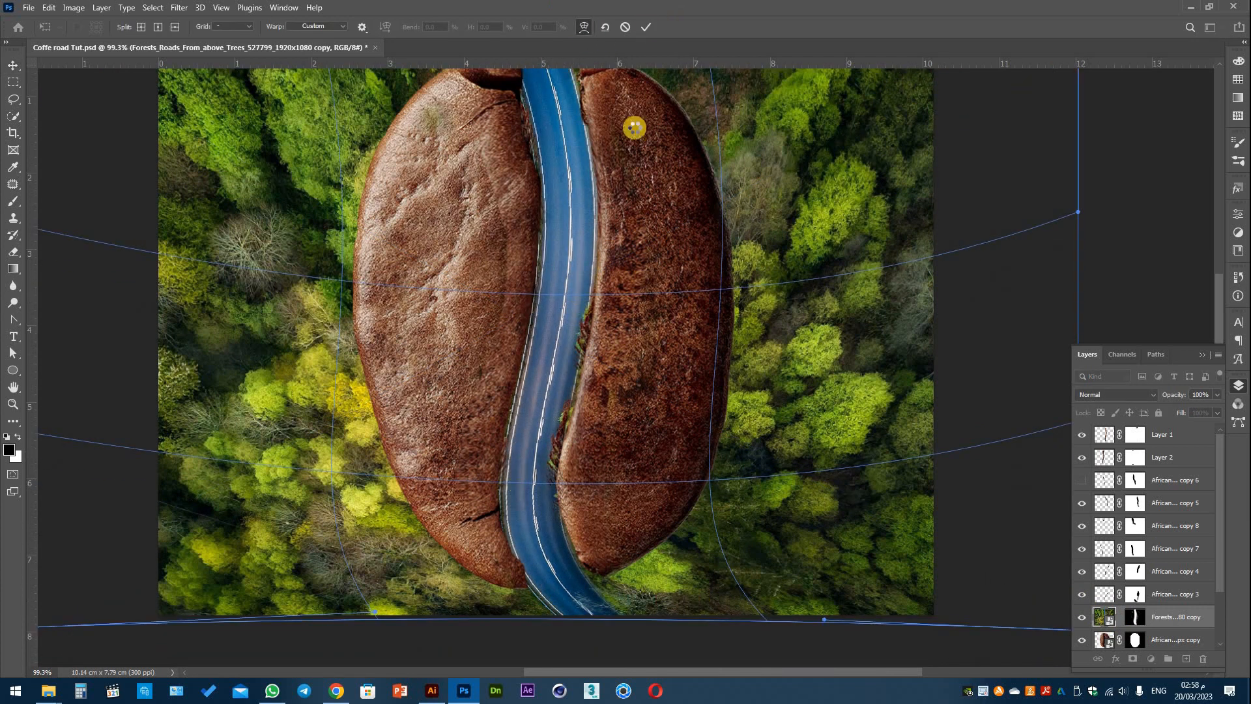
pyautogui.scroll(3, 566, 167)
pyautogui.scroll(-3, 635, 140)
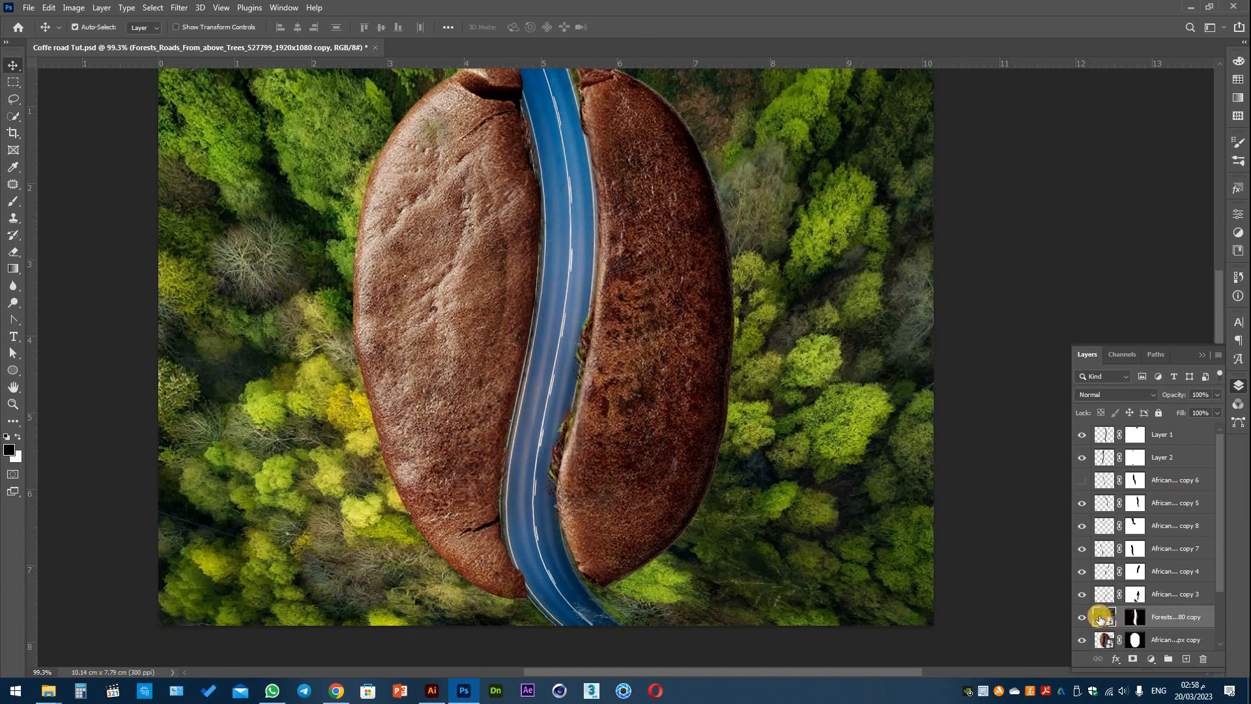
# Add a new empty layer above the masked road layer and clip it to the road.
pyautogui.click(1081, 621)
pyautogui.click(1082, 621)
pyautogui.click(1152, 661)
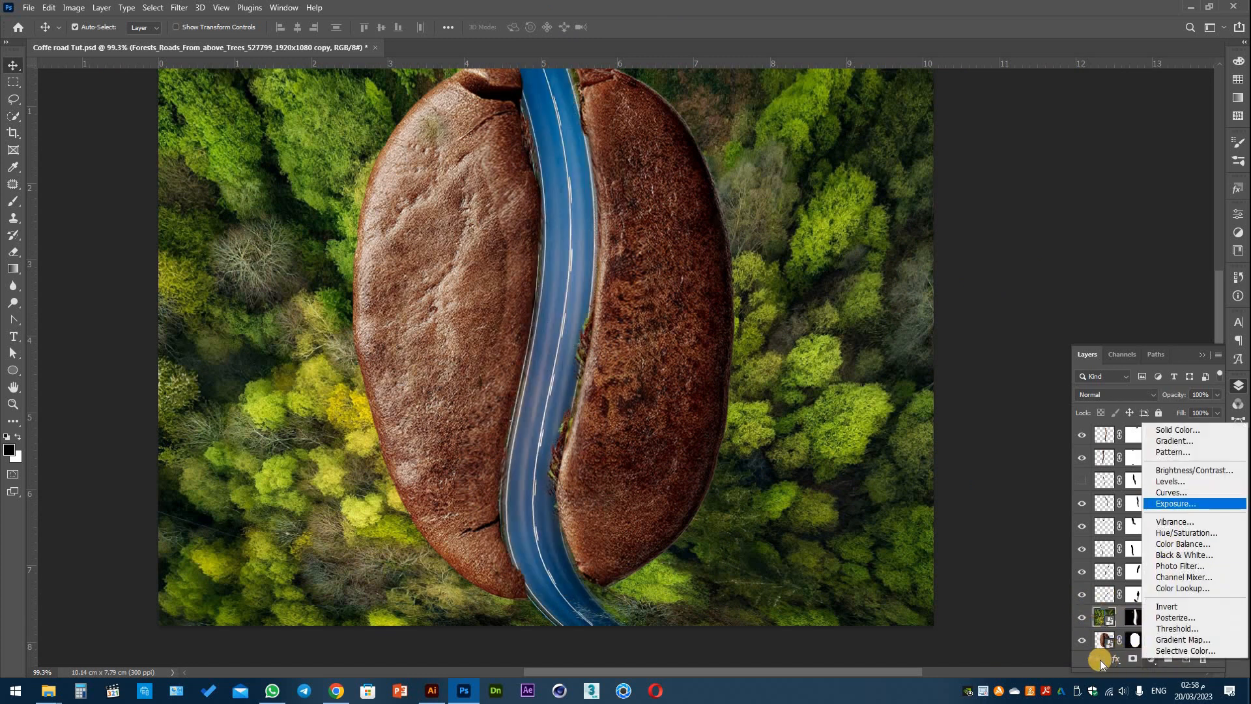
pyautogui.click(1102, 616)
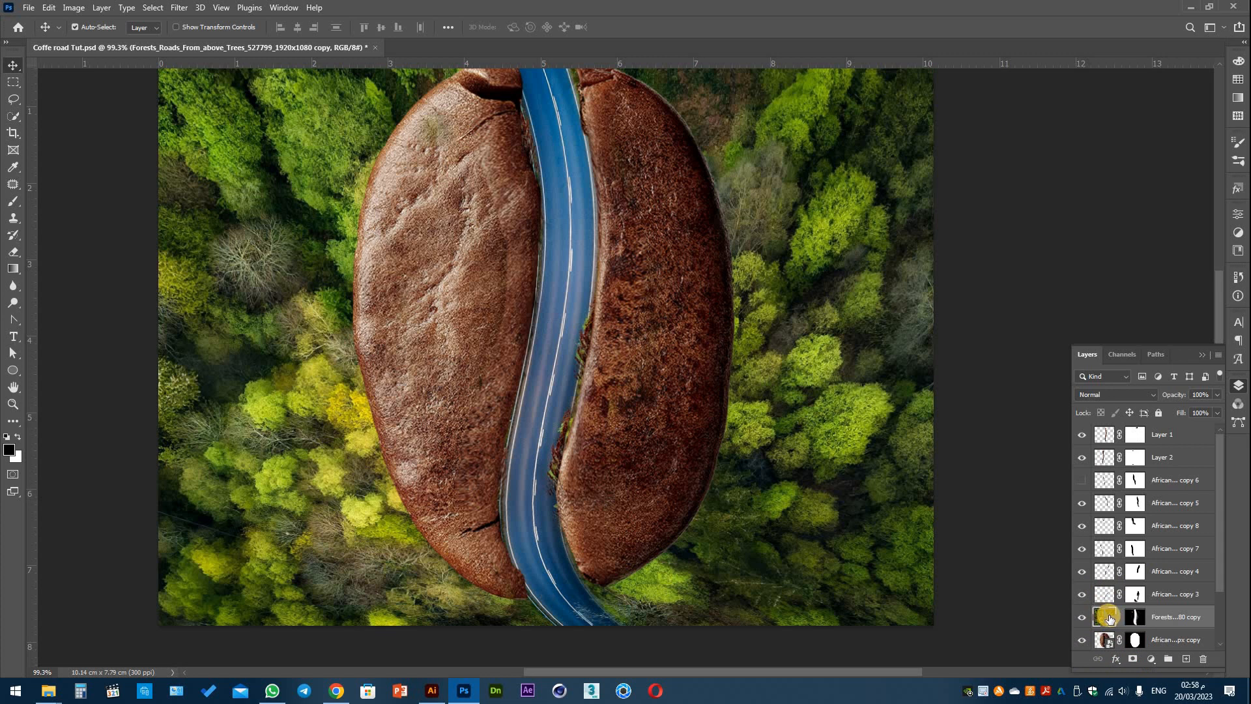
pyautogui.click(1183, 660)
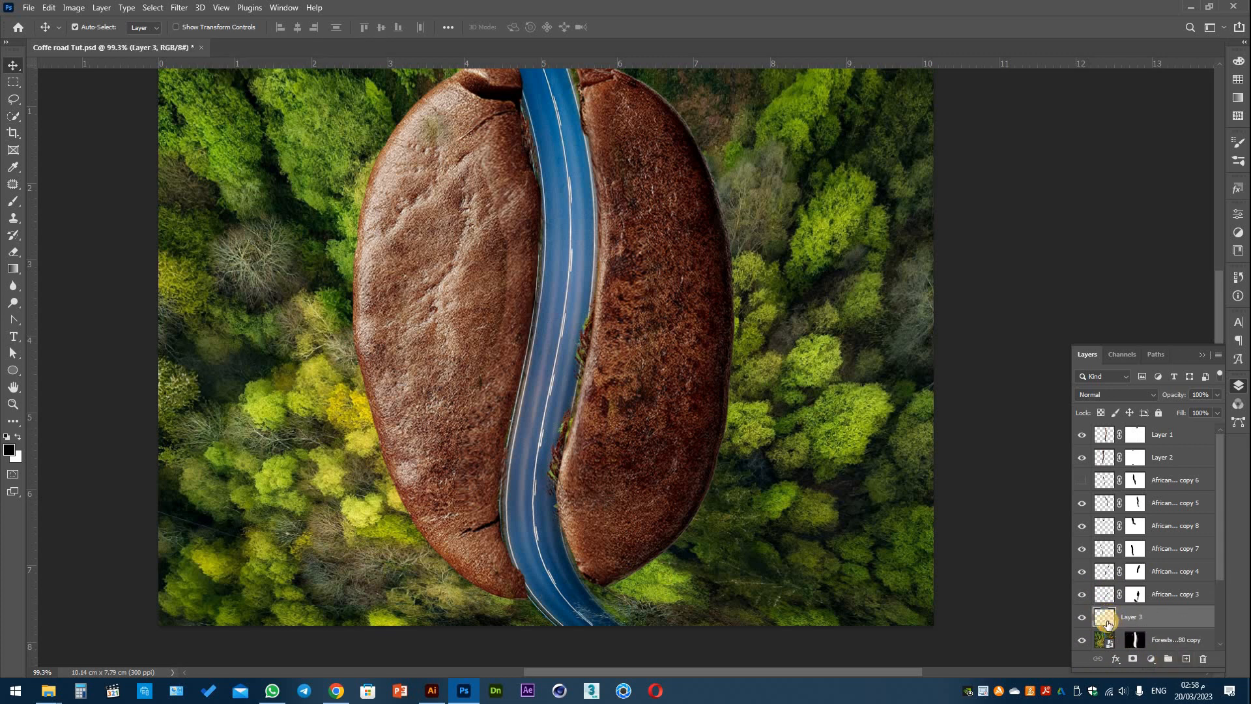
pyautogui.keyDown('alt'); pyautogui.click(1103, 622); pyautogui.keyUp('alt')
# Paint brown sampled from the bean along the road's edges on the clipped layer with a soft brush.
pyautogui.click(16, 203)
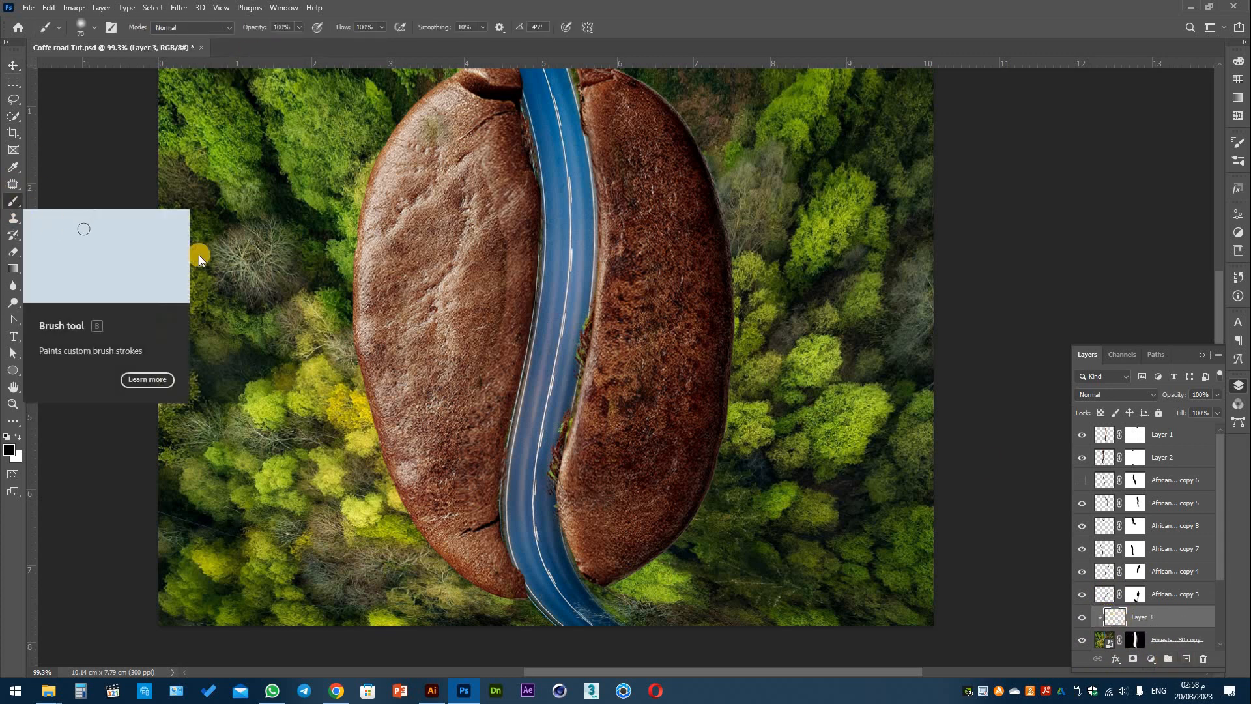
pyautogui.keyDown('alt'); pyautogui.click(609, 306); pyautogui.keyUp('alt')
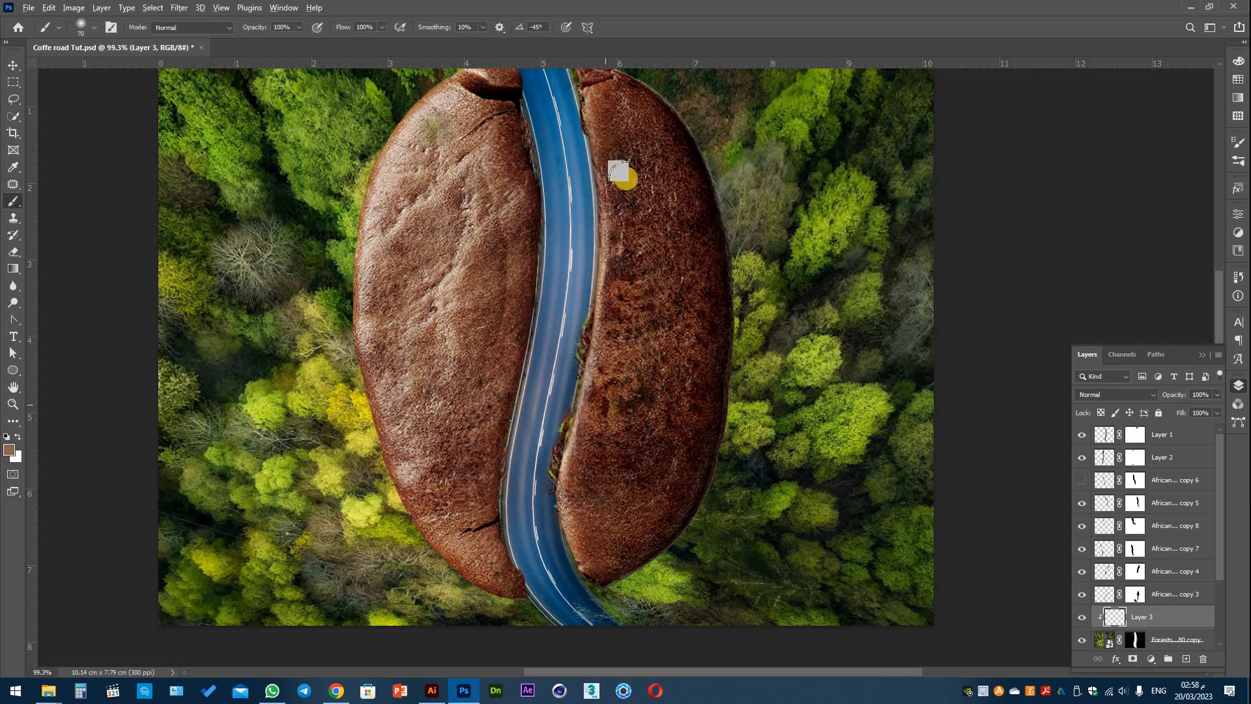
pyautogui.scroll(2, 607, 176)
pyautogui.moveTo(584, 110)
pyautogui.mouseDown()
pyautogui.moveTo(609, 335)
pyautogui.moveTo(571, 493)
pyautogui.moveTo(576, 542)
pyautogui.moveTo(571, 520)
pyautogui.moveTo(608, 426)
pyautogui.moveTo(579, 578)
pyautogui.moveTo(620, 642)
pyautogui.mouseUp()
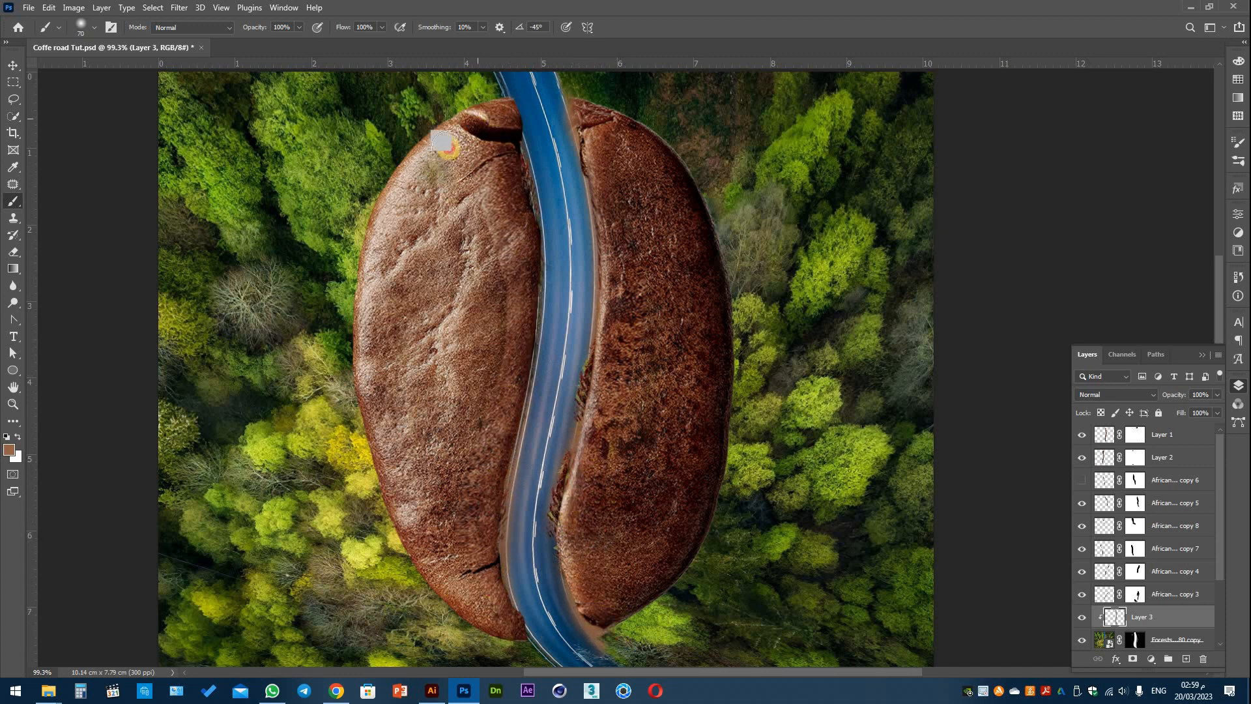
# Shade the road's edges and its upper end with a very dark brown on the clipped layer.
pyautogui.press('d')
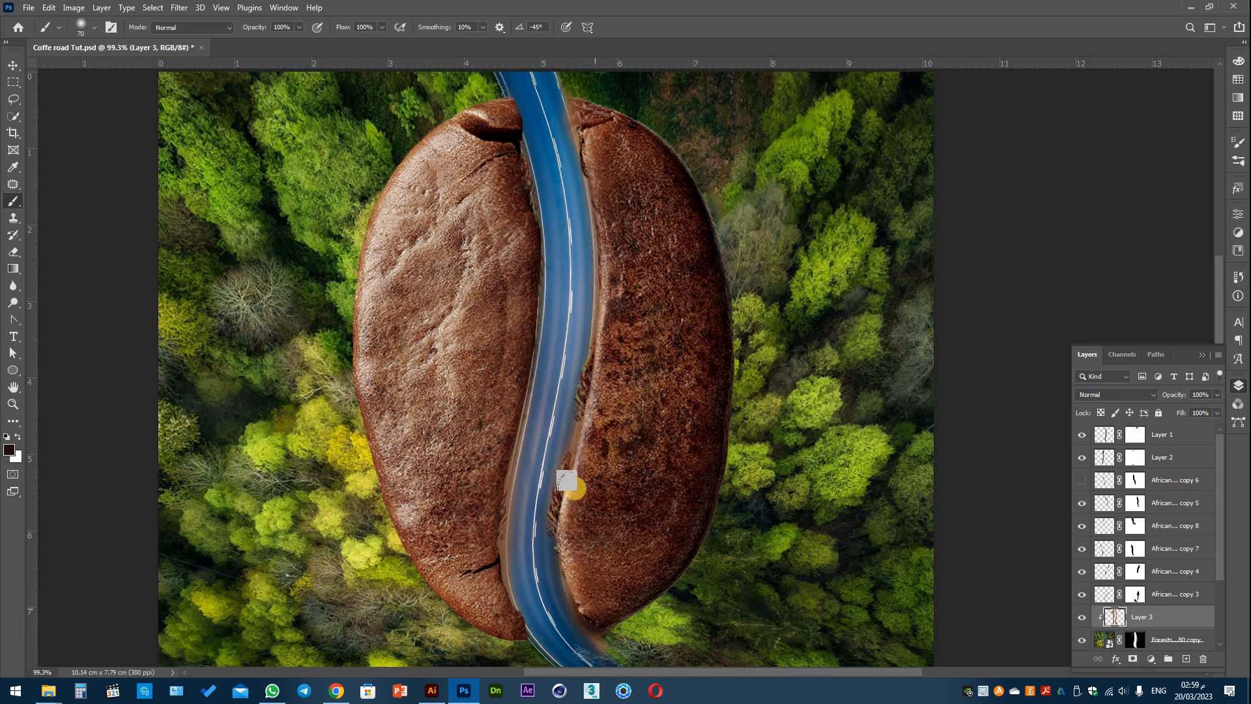
pyautogui.moveTo(575, 489)
pyautogui.mouseDown()
pyautogui.moveTo(606, 390)
pyautogui.moveTo(617, 248)
pyautogui.moveTo(582, 99)
pyautogui.mouseUp()
pyautogui.moveTo(492, 85); pyautogui.dragTo(508, 274)
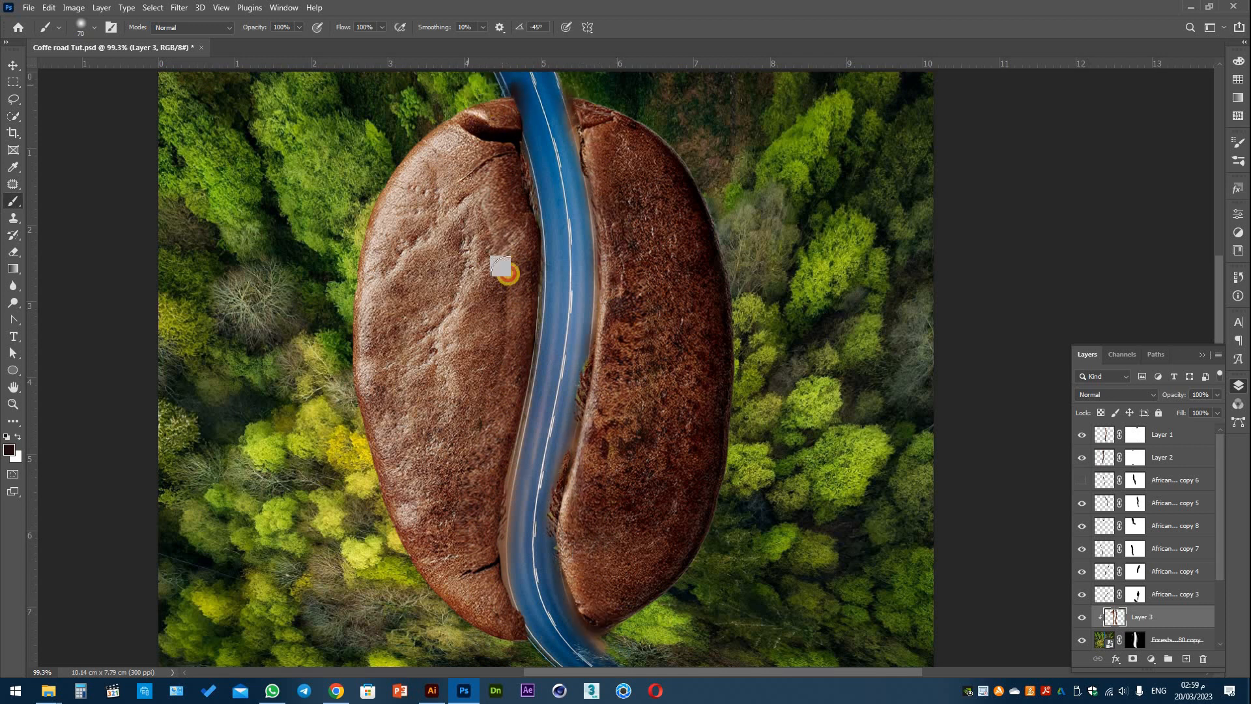
# Compare blend modes on the clipped brown shading layer and set it to Vivid Light.
pyautogui.click(1108, 394)
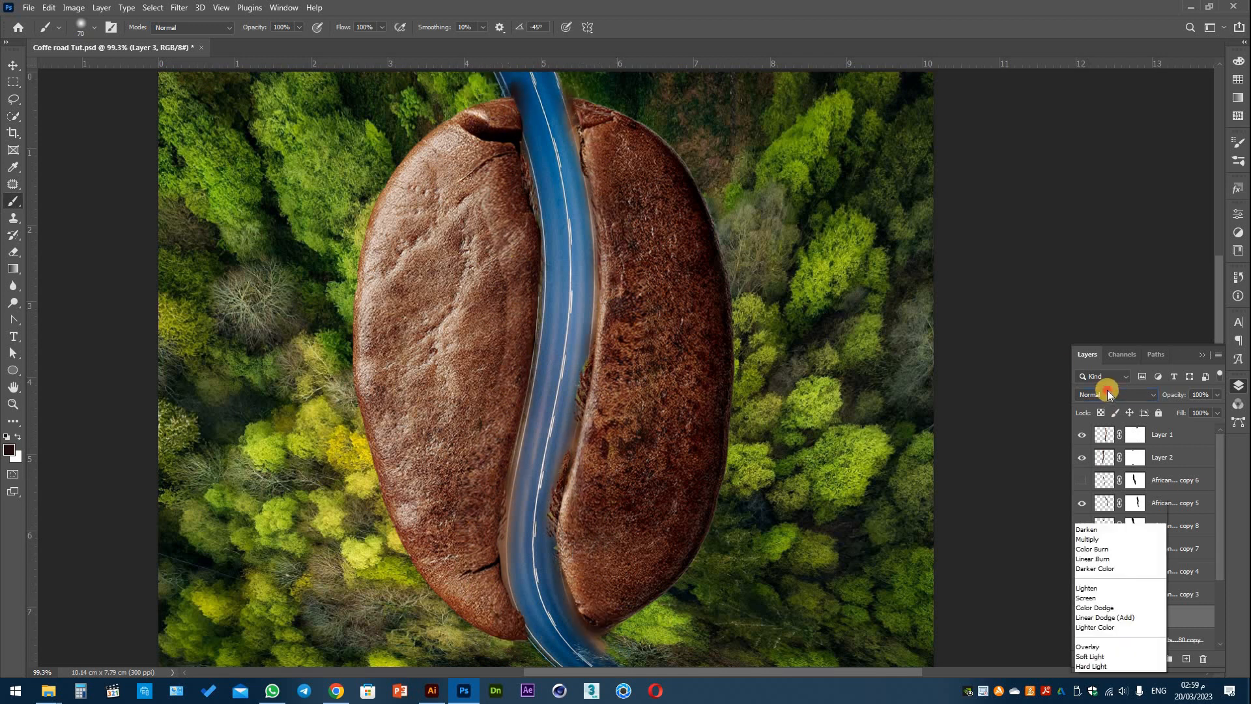
pyautogui.click(1109, 393)
pyautogui.scroll(-6, 1106, 396)
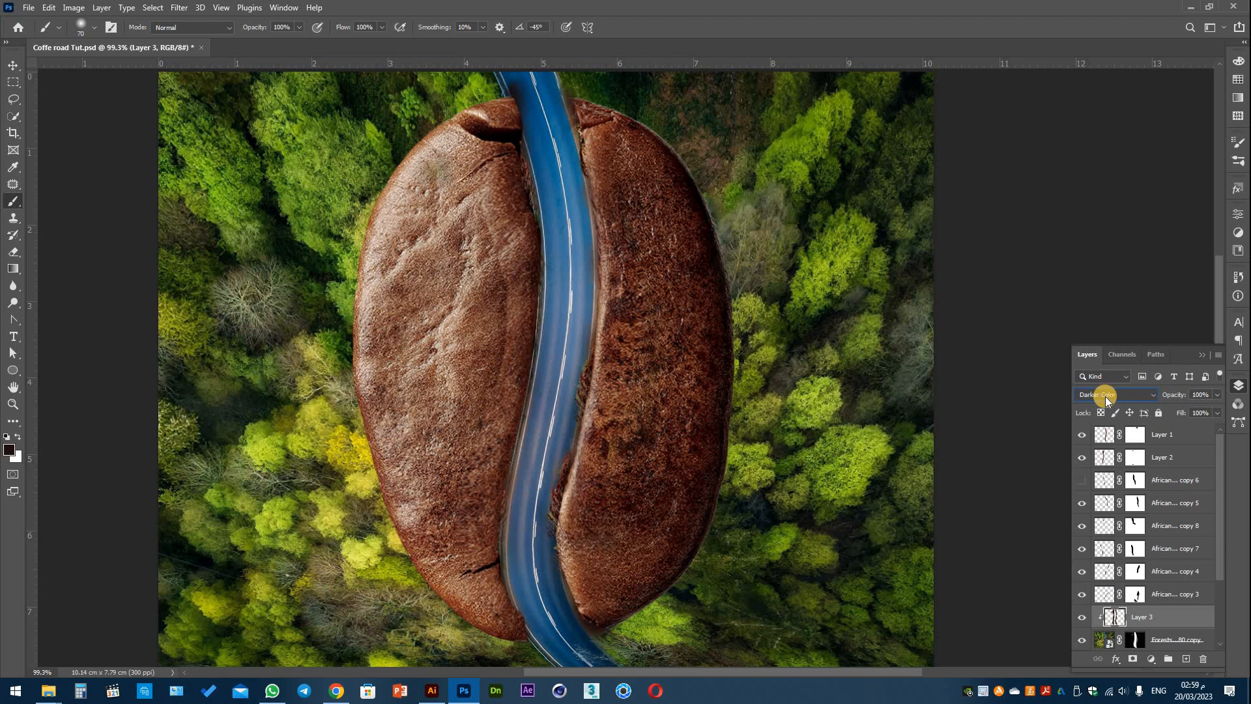
pyautogui.scroll(-10, 1105, 396)
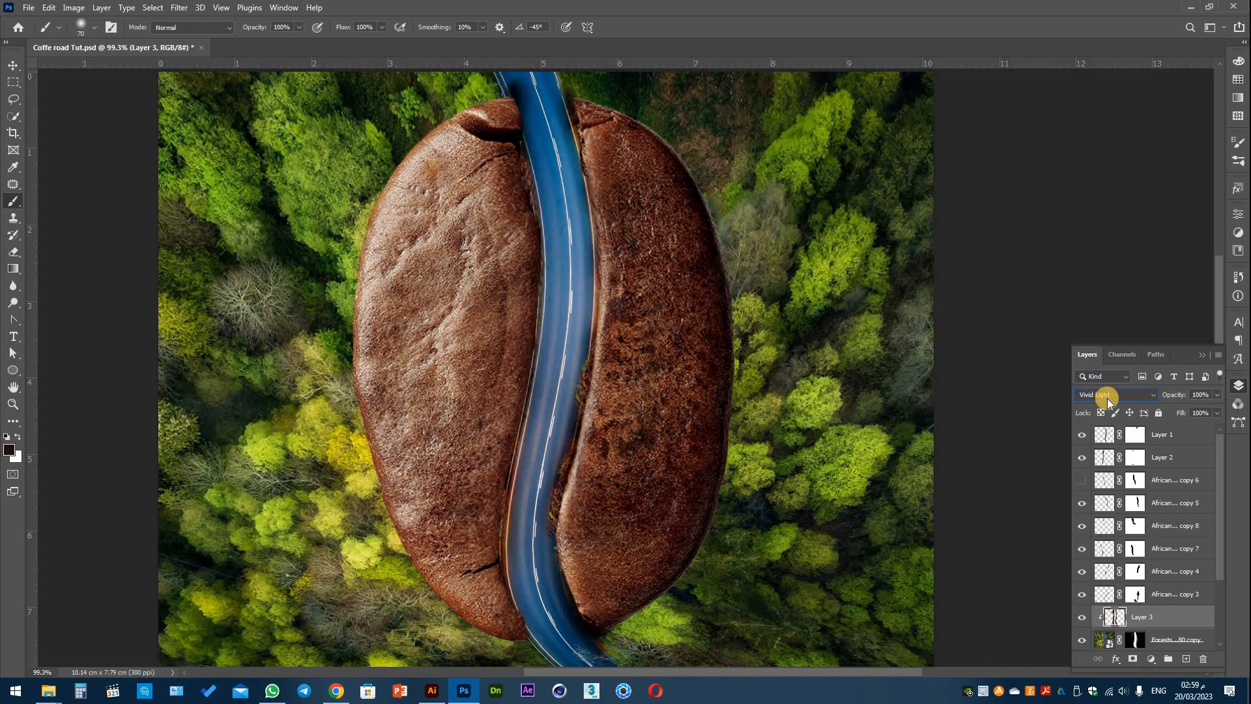
pyautogui.scroll(7, 1108, 398)
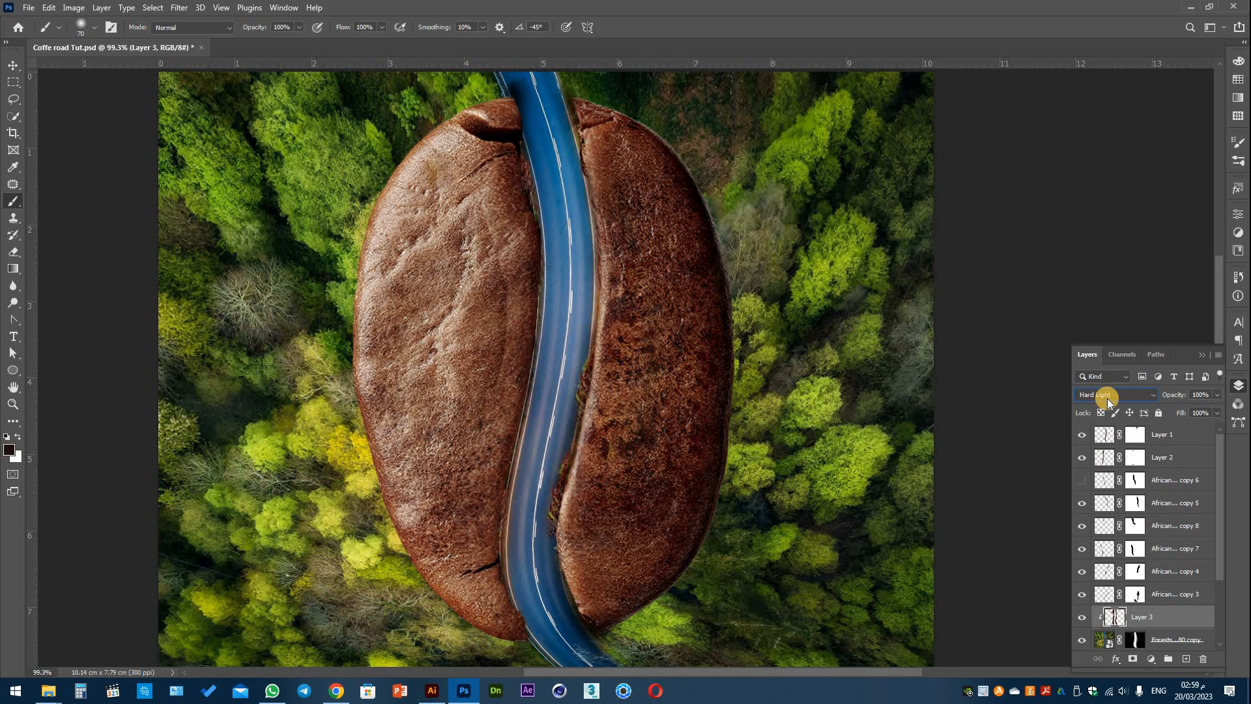
pyautogui.scroll(12, 1108, 397)
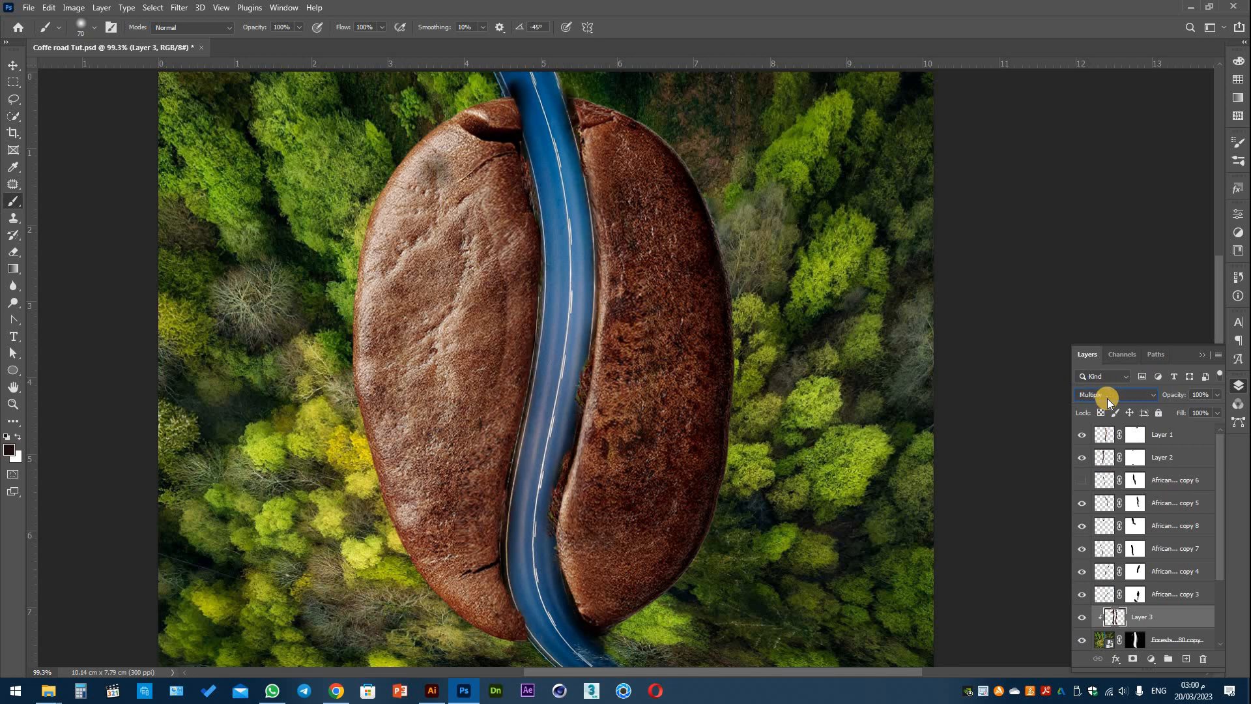
pyautogui.scroll(-15, 1108, 398)
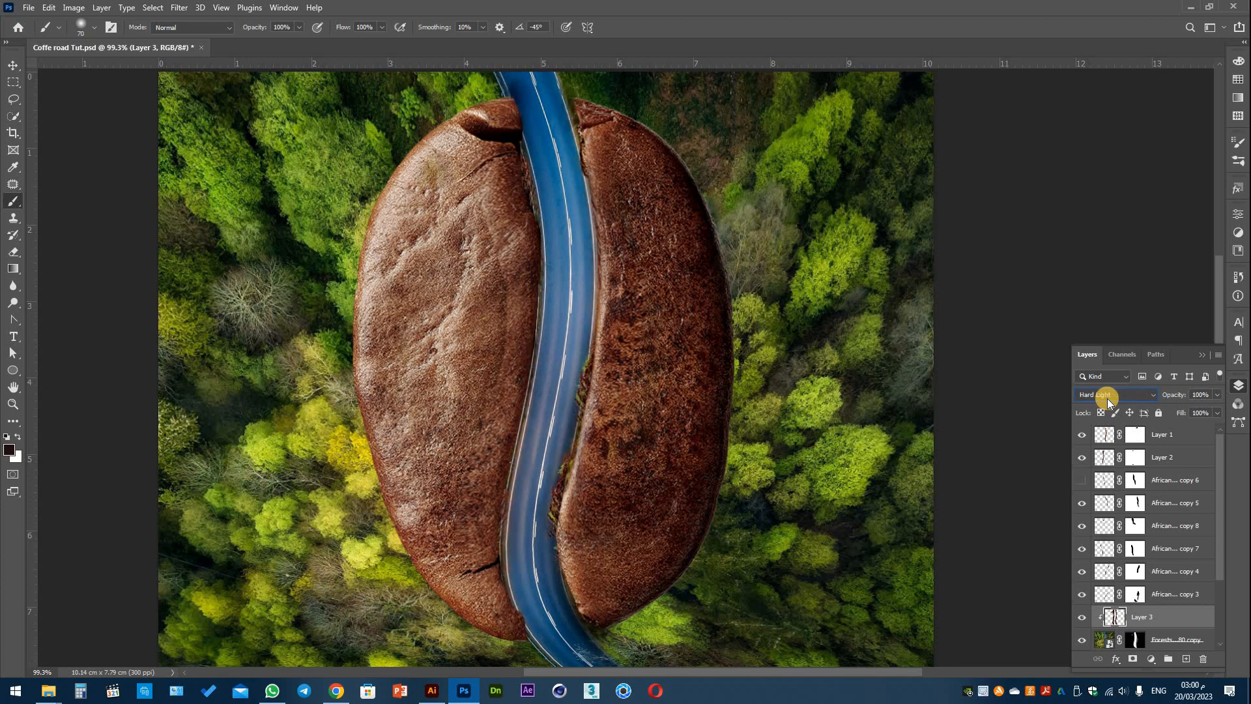
pyautogui.scroll(12, 1107, 398)
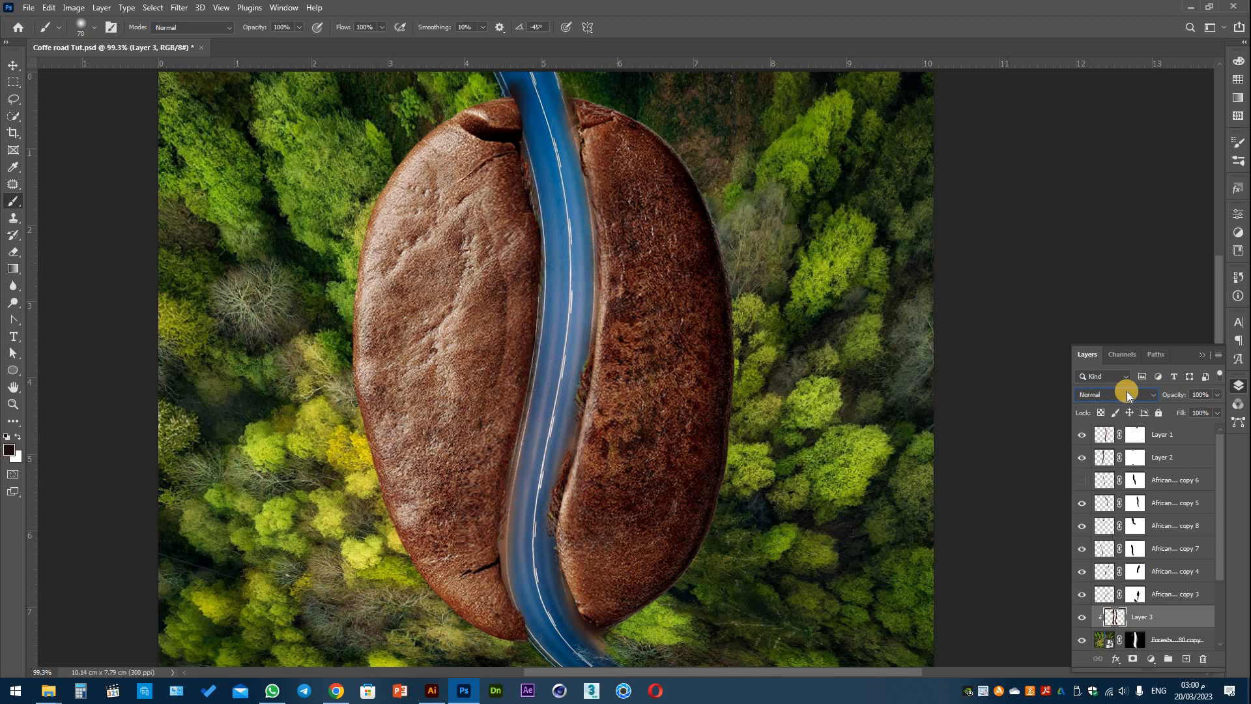
pyautogui.click(1127, 394)
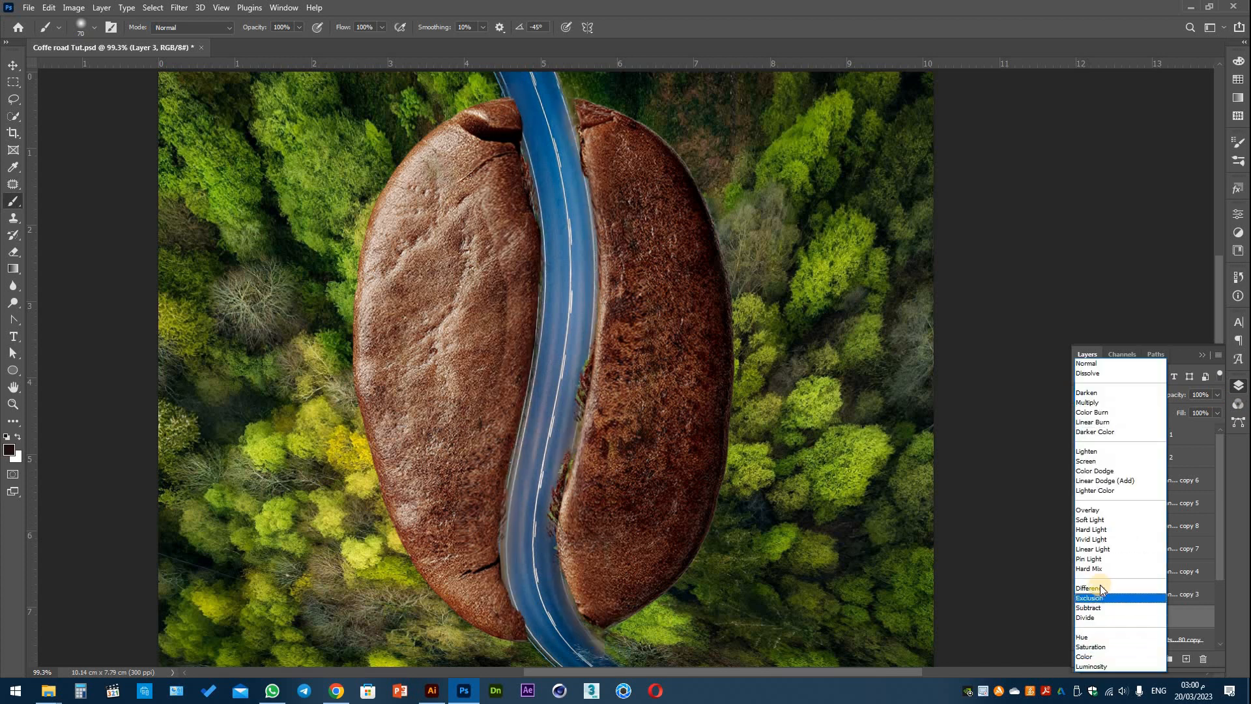
pyautogui.click(1102, 539)
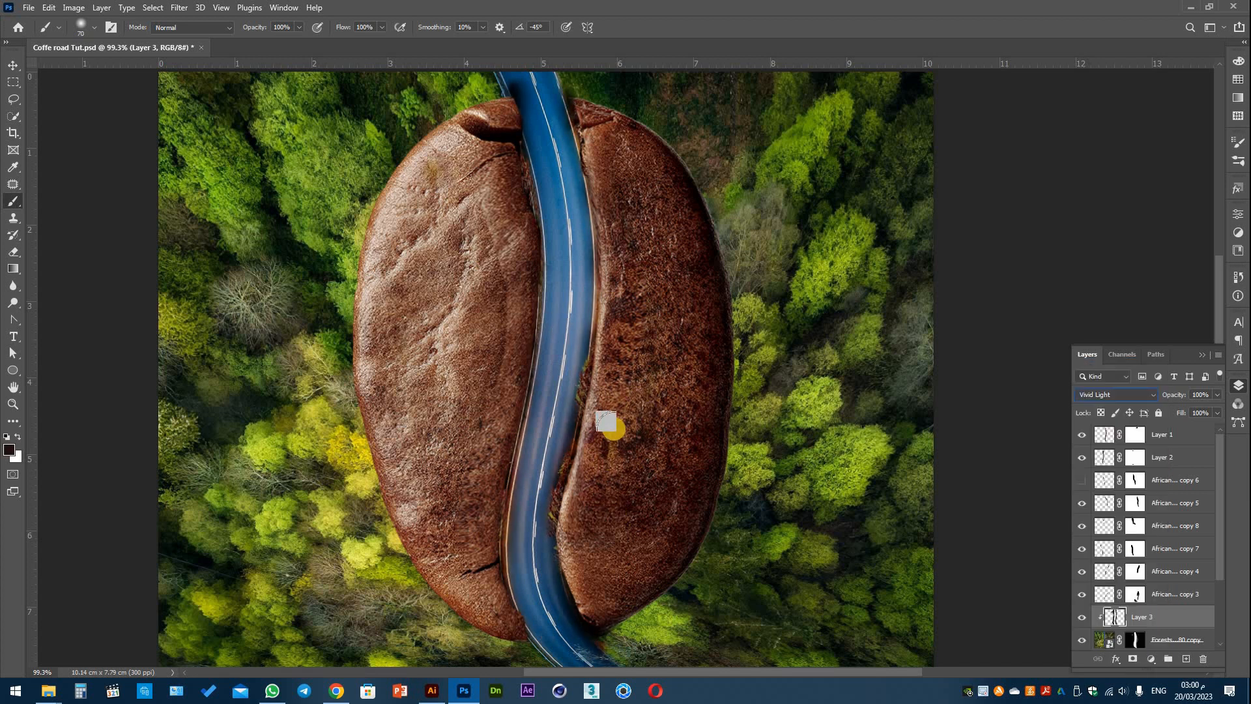
# Add a layer mask to the clipped shading layer and paint black with a 30 px soft brush to remove excess shading along the road.
pyautogui.press('[')
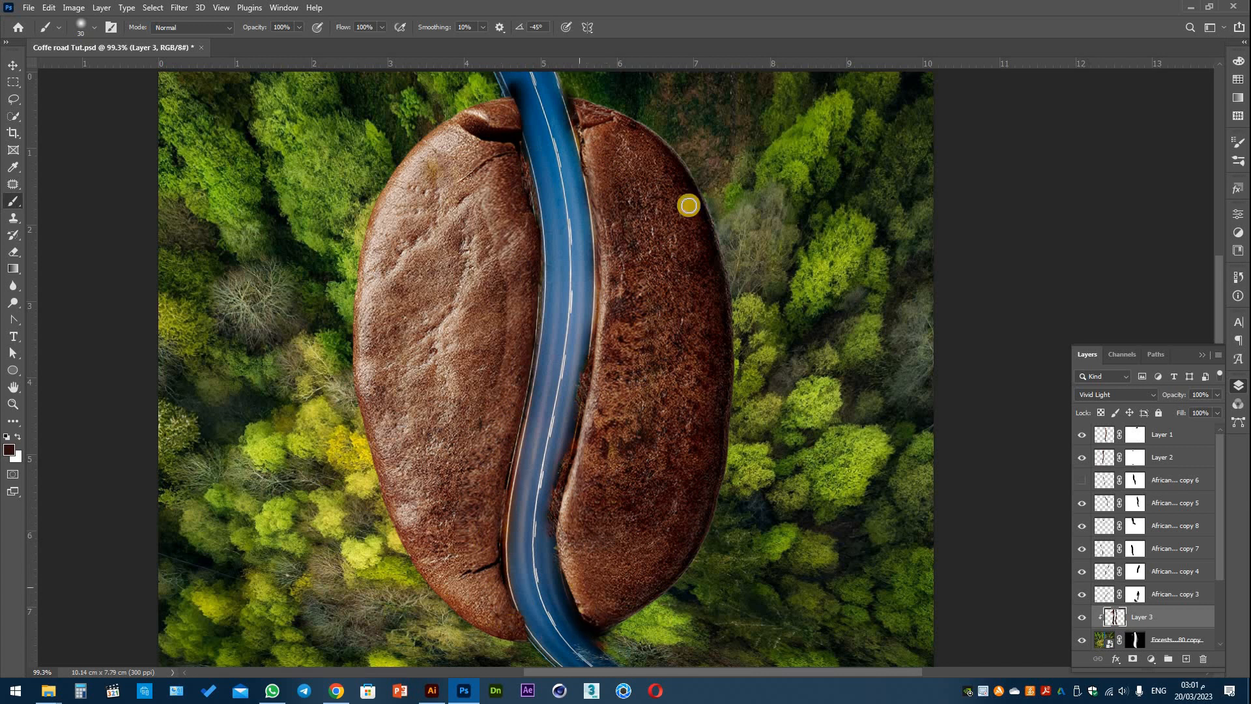
pyautogui.scroll(2, 502, 174)
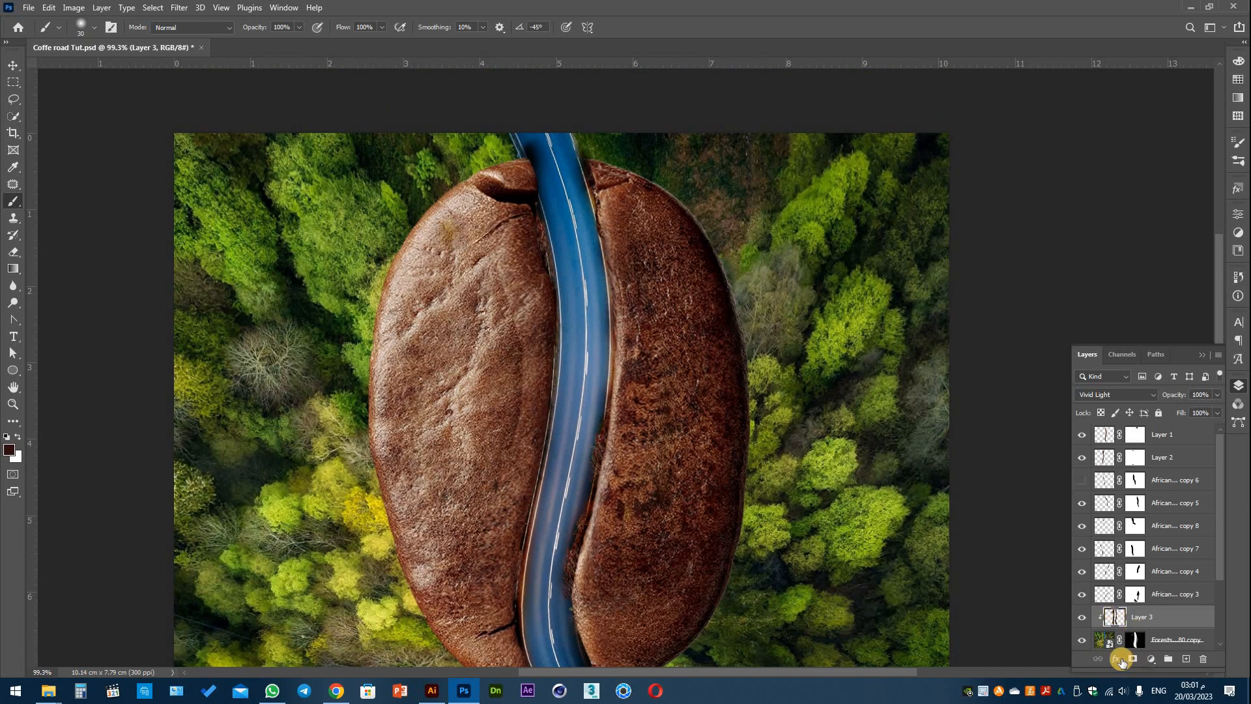
pyautogui.click(1124, 659)
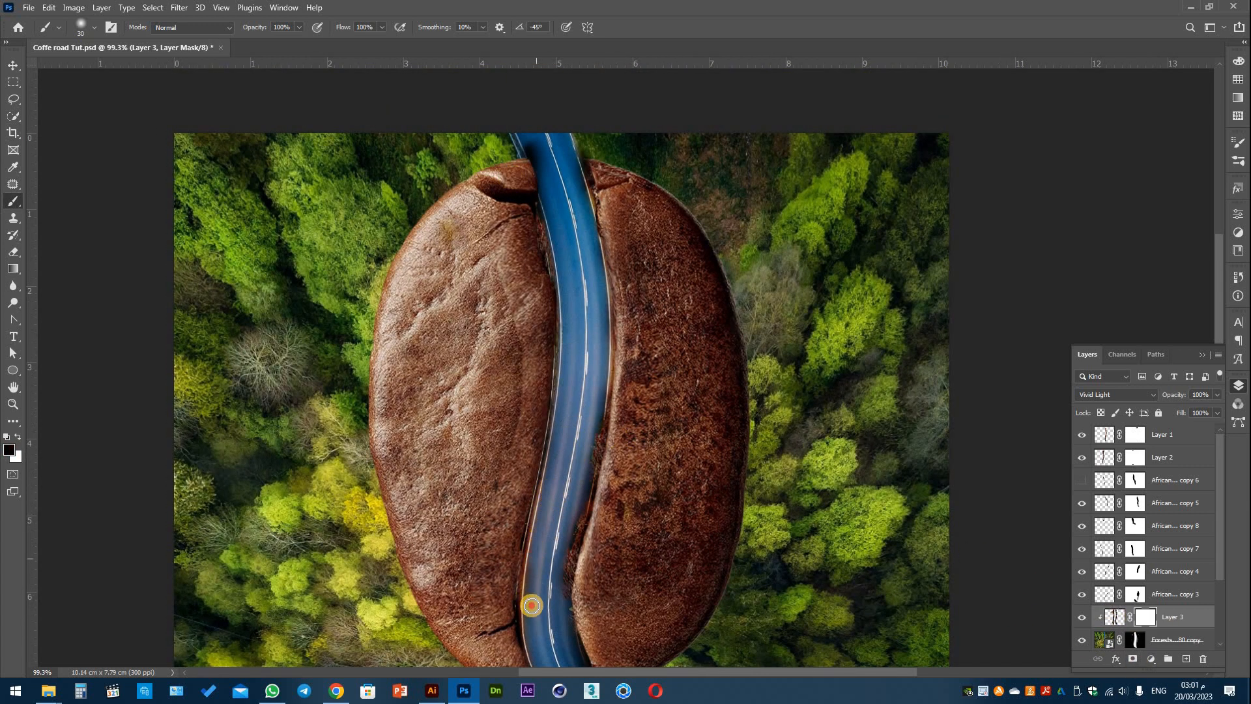
pyautogui.scroll(-2, 541, 560)
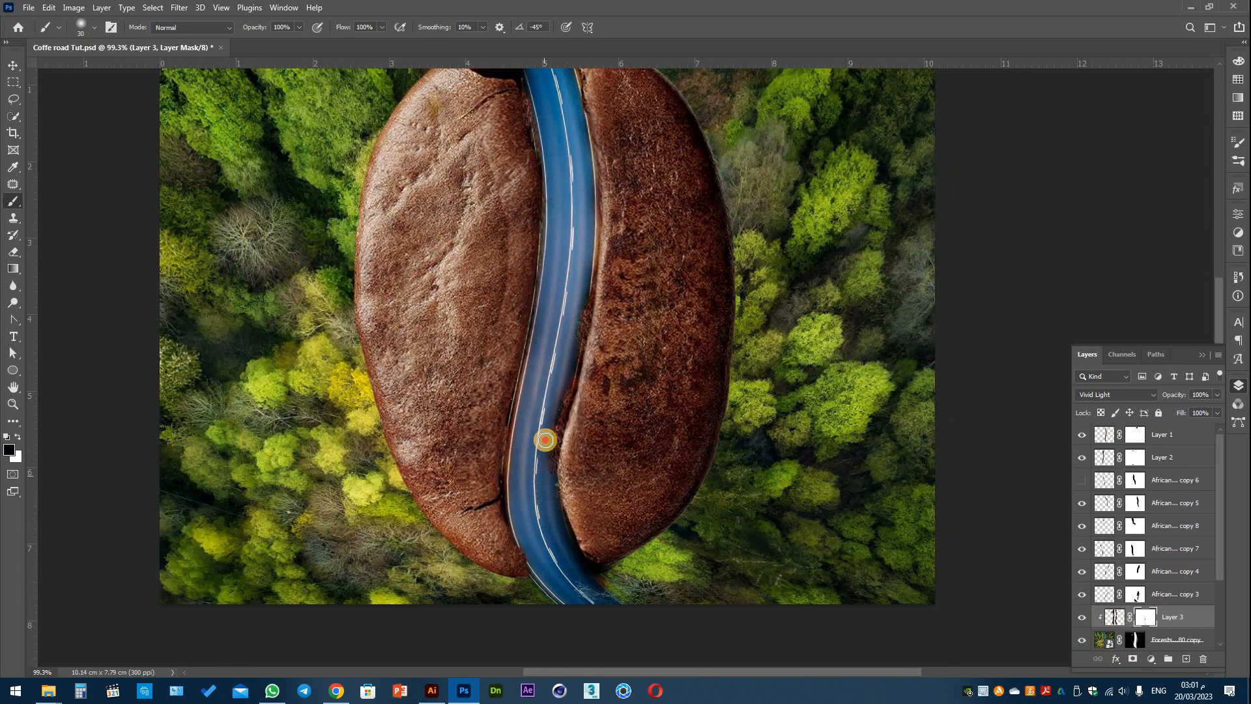
pyautogui.scroll(2, 552, 468)
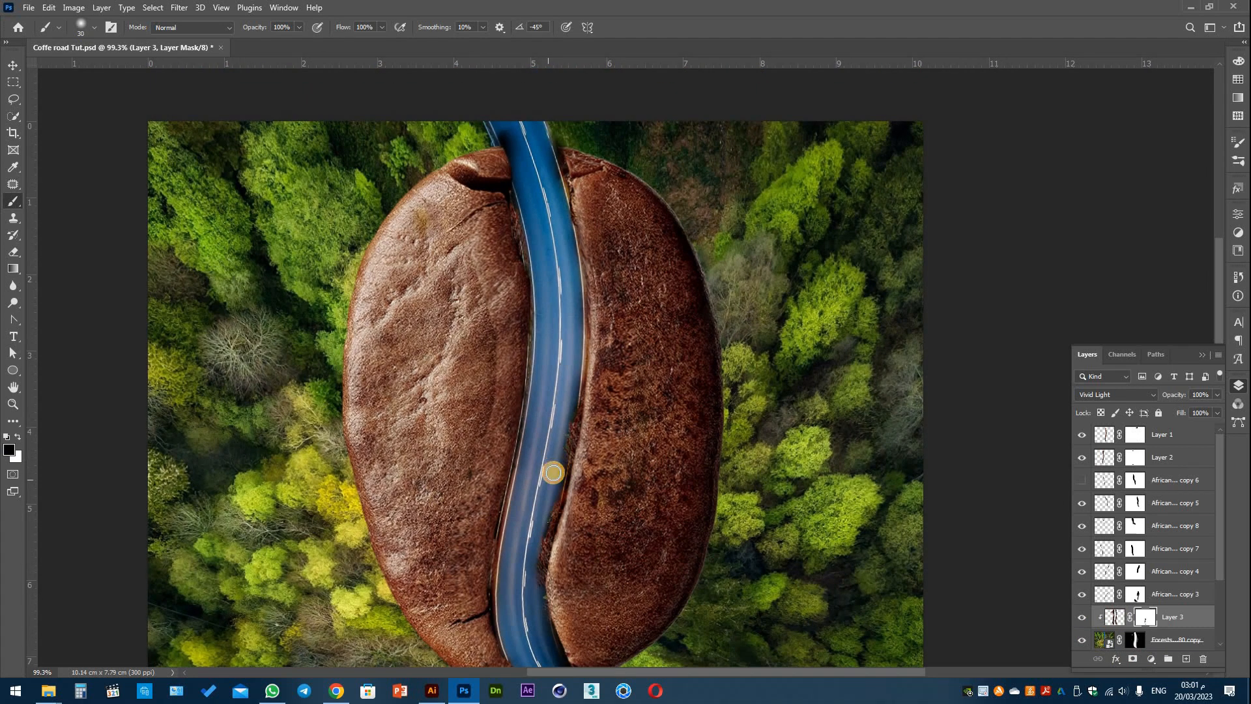
pyautogui.scroll(5, 553, 441)
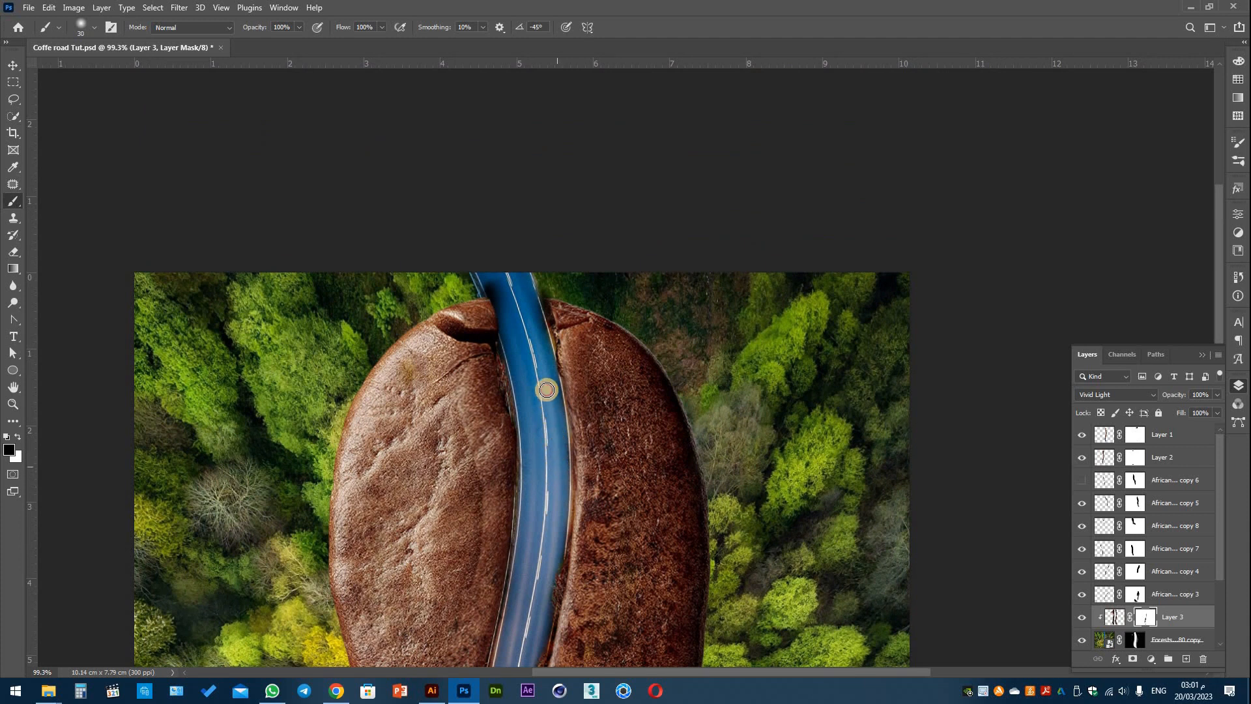
pyautogui.moveTo(522, 289)
pyautogui.mouseDown()
pyautogui.moveTo(506, 320)
pyautogui.moveTo(486, 269)
pyautogui.moveTo(532, 299)
pyautogui.moveTo(509, 271)
pyautogui.mouseUp()
pyautogui.moveTo(551, 587)
pyautogui.mouseDown()
pyautogui.moveTo(558, 383)
pyautogui.moveTo(581, 580)
pyautogui.moveTo(616, 564)
pyautogui.mouseUp()
pyautogui.moveTo(684, 423); pyautogui.dragTo(651, 518)
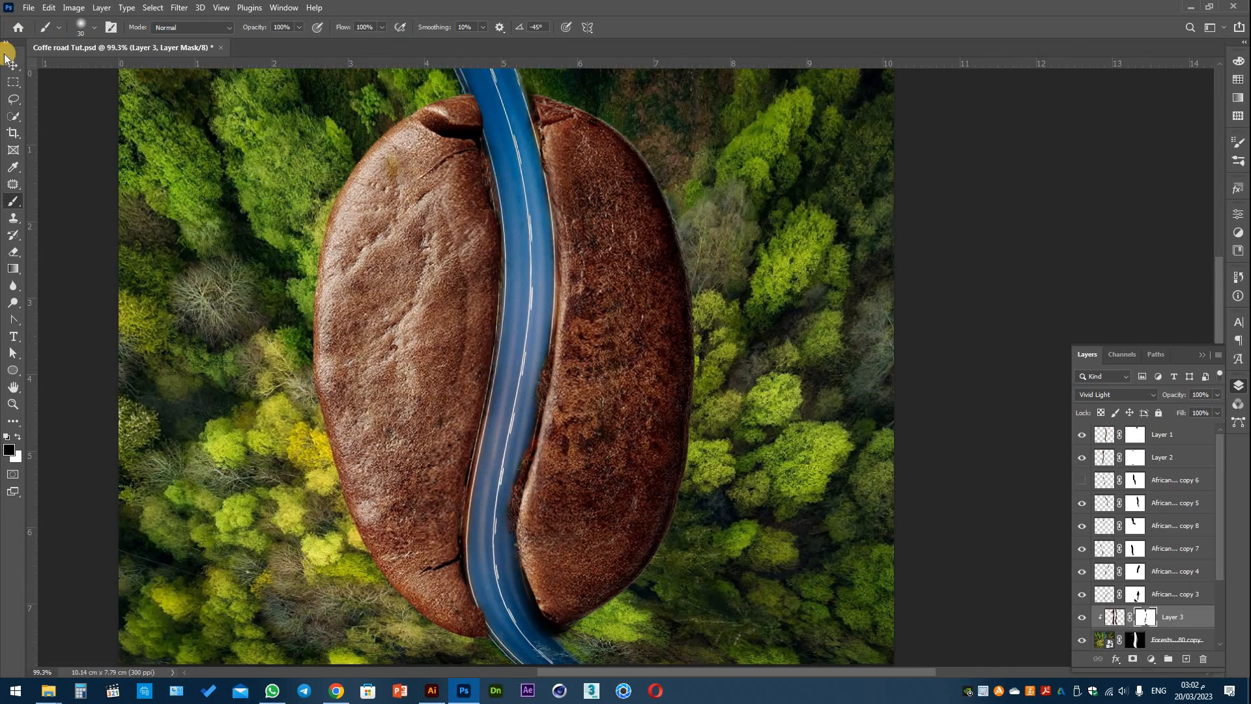
# Add a new empty layer clipped to the masked road layer, directly beneath the existing shading layer.
pyautogui.click(11, 63)
pyautogui.scroll(-1, 668, 274)
pyautogui.scroll(1, 611, 452)
pyautogui.scroll(-2, 1110, 571)
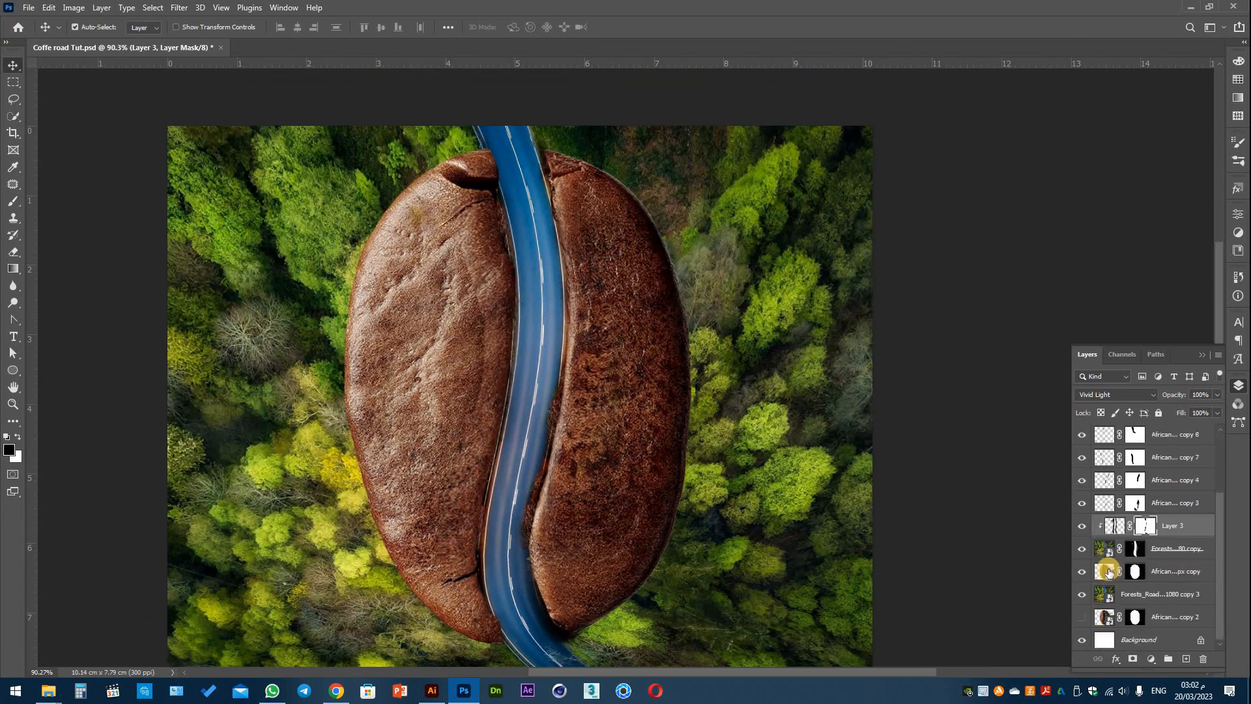
pyautogui.click(1111, 559)
pyautogui.click(1104, 571)
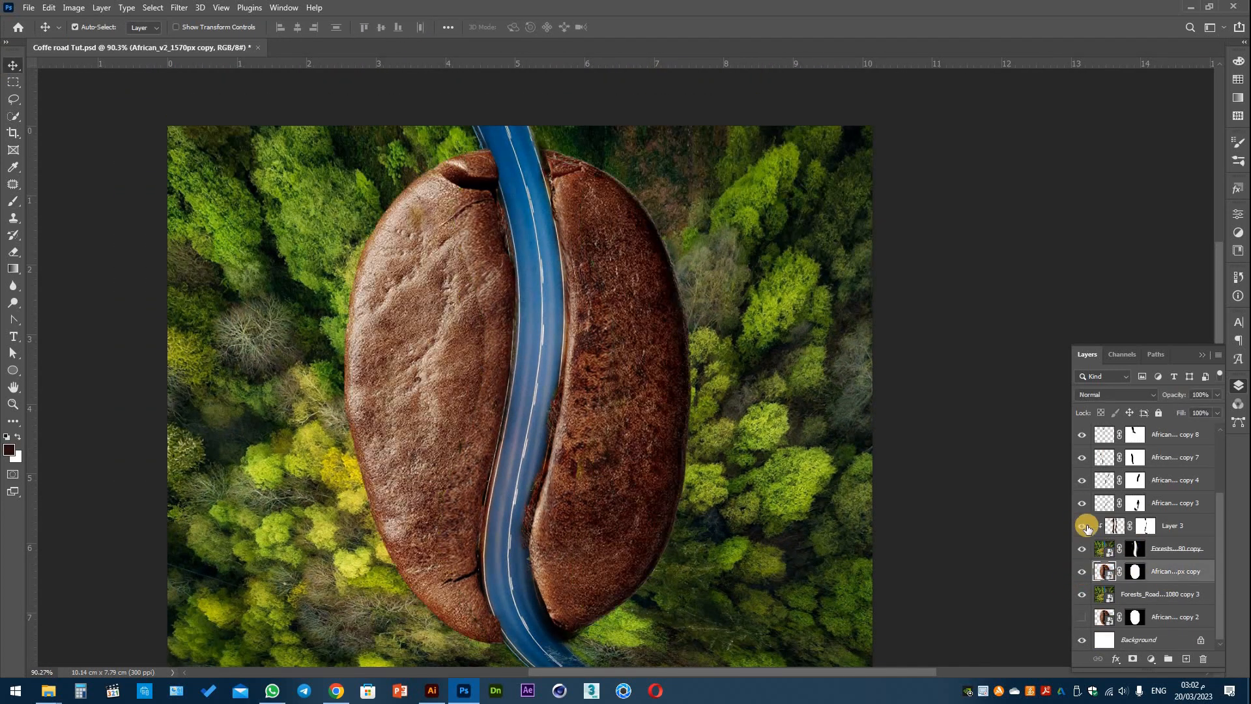
pyautogui.click(1170, 560)
pyautogui.click(1186, 659)
# Paint very dark brown along both edges of the road on the new clipped layer with a 100 px soft brush.
pyautogui.click(13, 201)
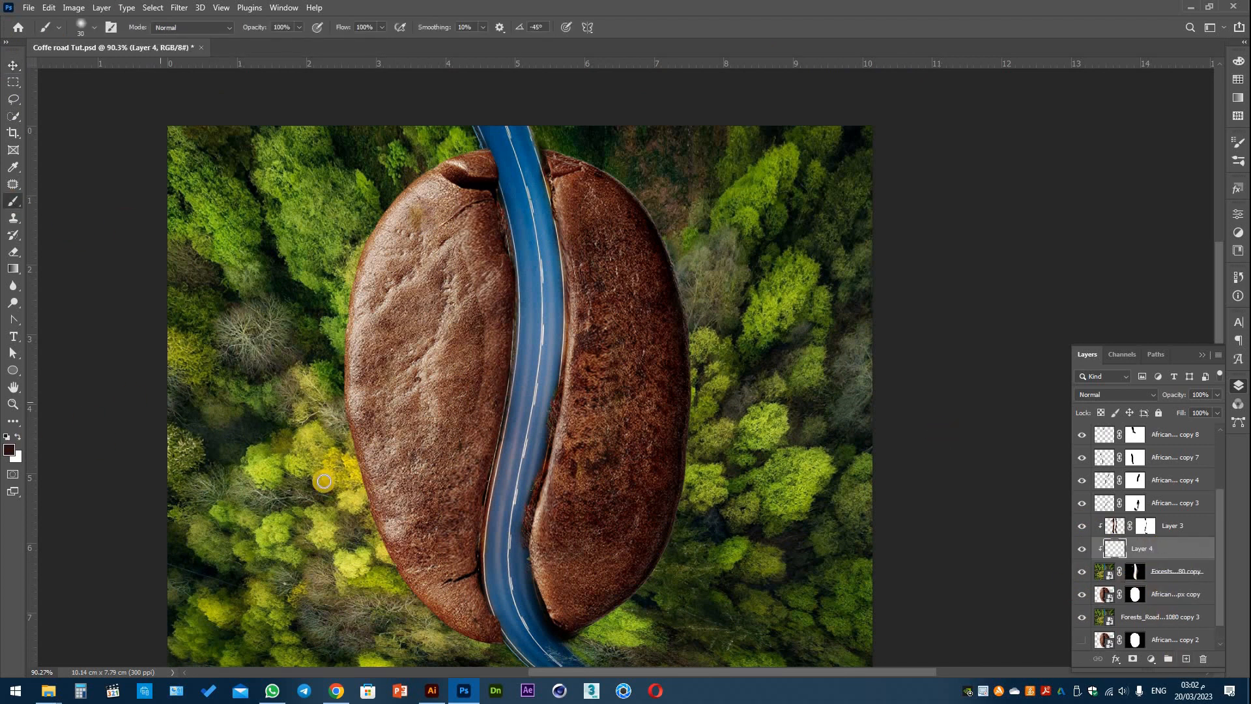
pyautogui.press(']')
pyautogui.press(']')
pyautogui.press(']')
pyautogui.press(']')
pyautogui.press(']')
pyautogui.press(']')
pyautogui.press(']')
pyautogui.moveTo(525, 607); pyautogui.dragTo(534, 128)
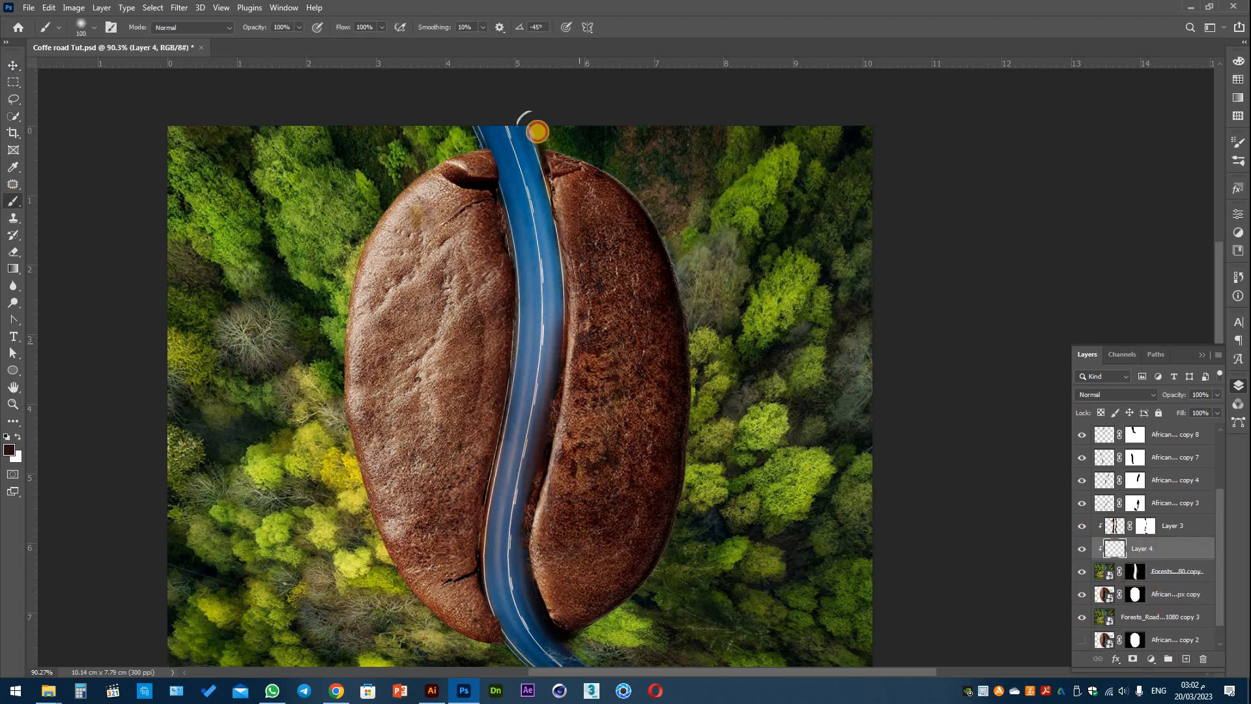
pyautogui.moveTo(481, 209)
pyautogui.mouseDown()
pyautogui.moveTo(461, 491)
pyautogui.moveTo(515, 655)
pyautogui.mouseUp()
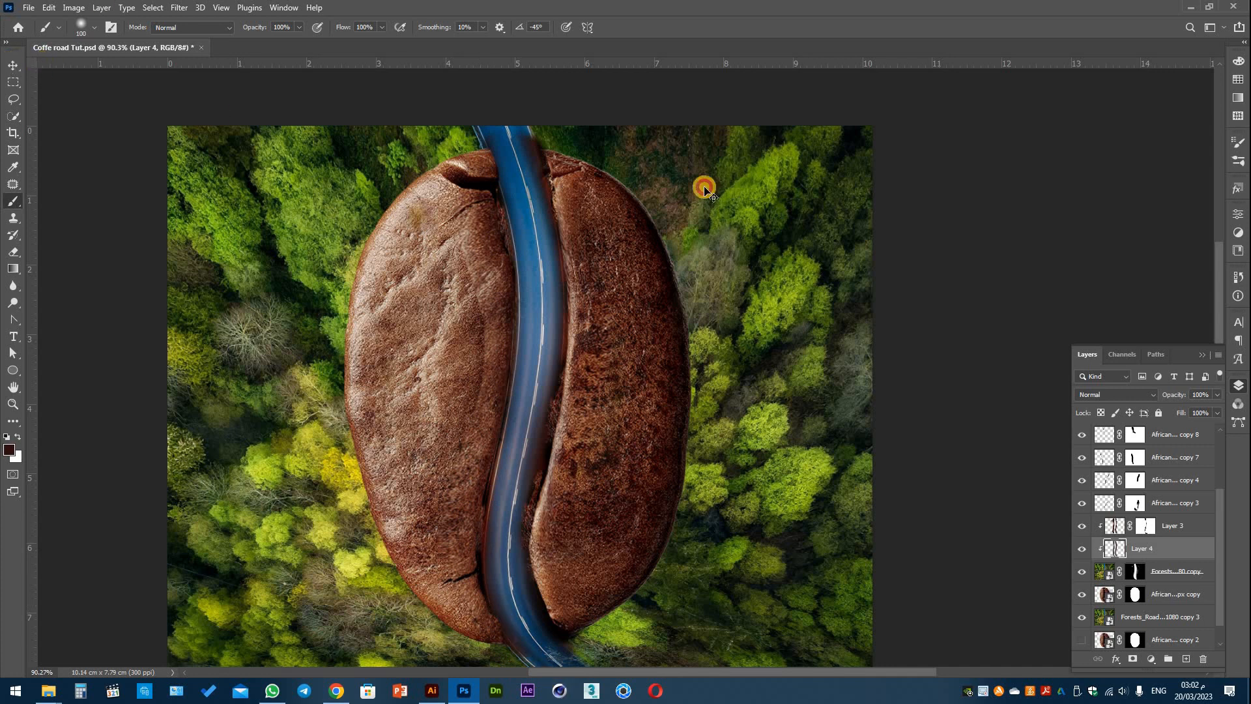
# Set the new dark edge shading layer to Multiply blending at 40% opacity.
pyautogui.press('v')
pyautogui.click(1104, 400)
pyautogui.click(1113, 394)
pyautogui.scroll(3, 1108, 396)
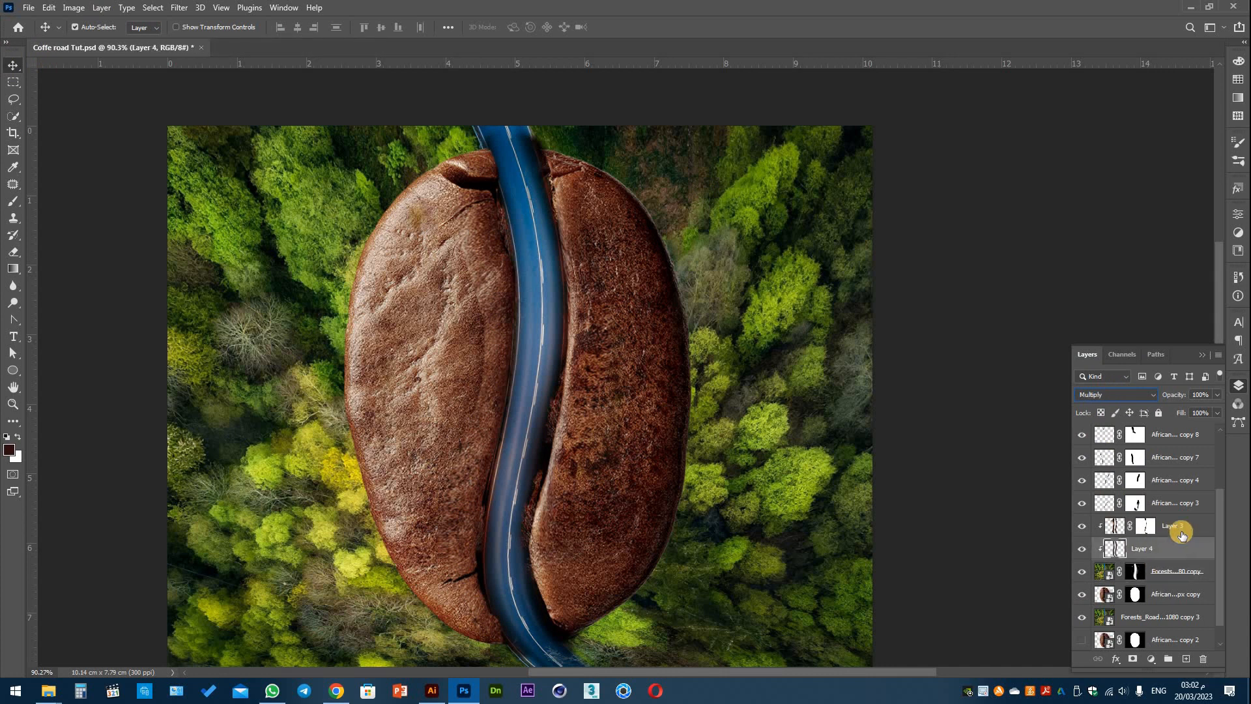
pyautogui.click(1160, 572)
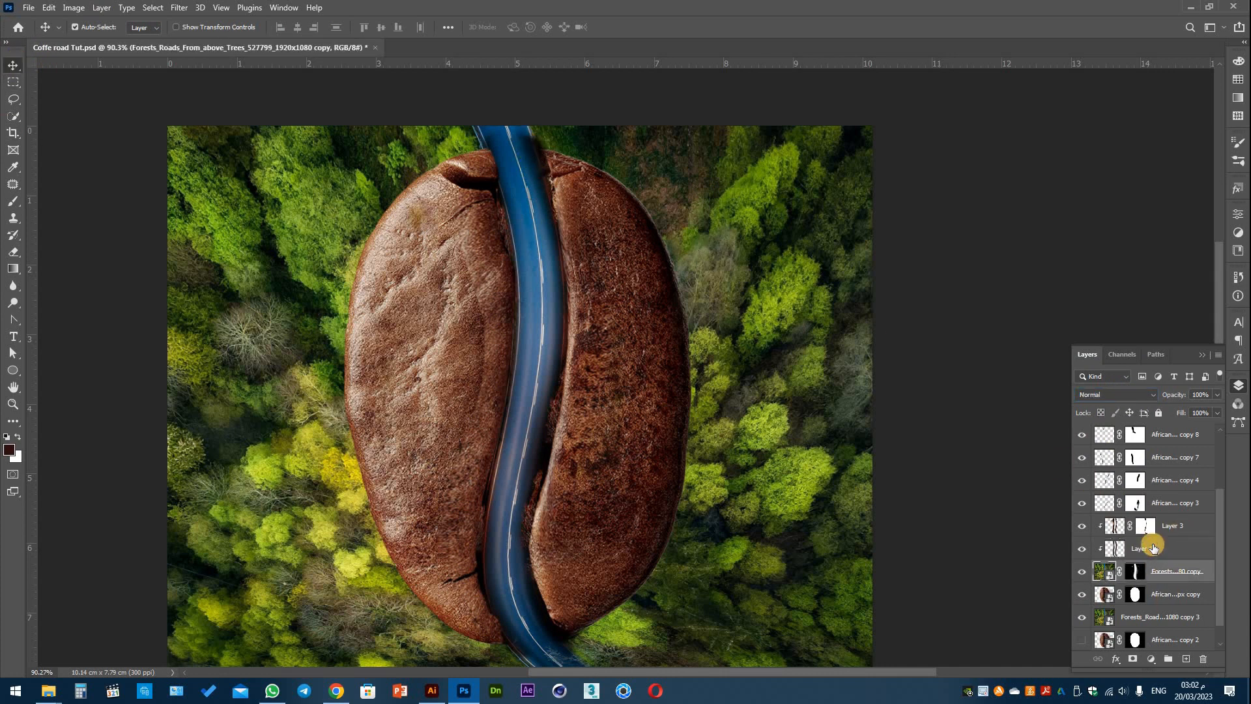
pyautogui.click(1153, 548)
pyautogui.press('4')
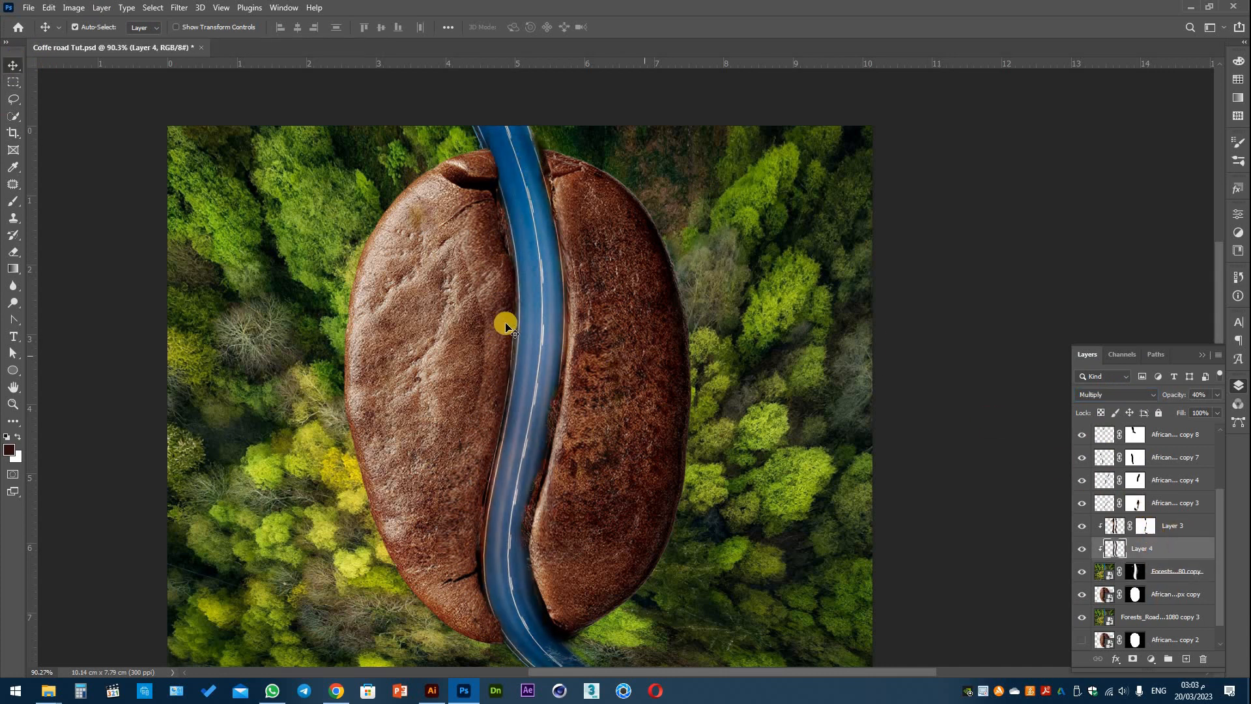
# Colorize the unmasked forest background layer brown using Hue/Saturation with hue +17 and saturation 53.
pyautogui.click(1153, 616)
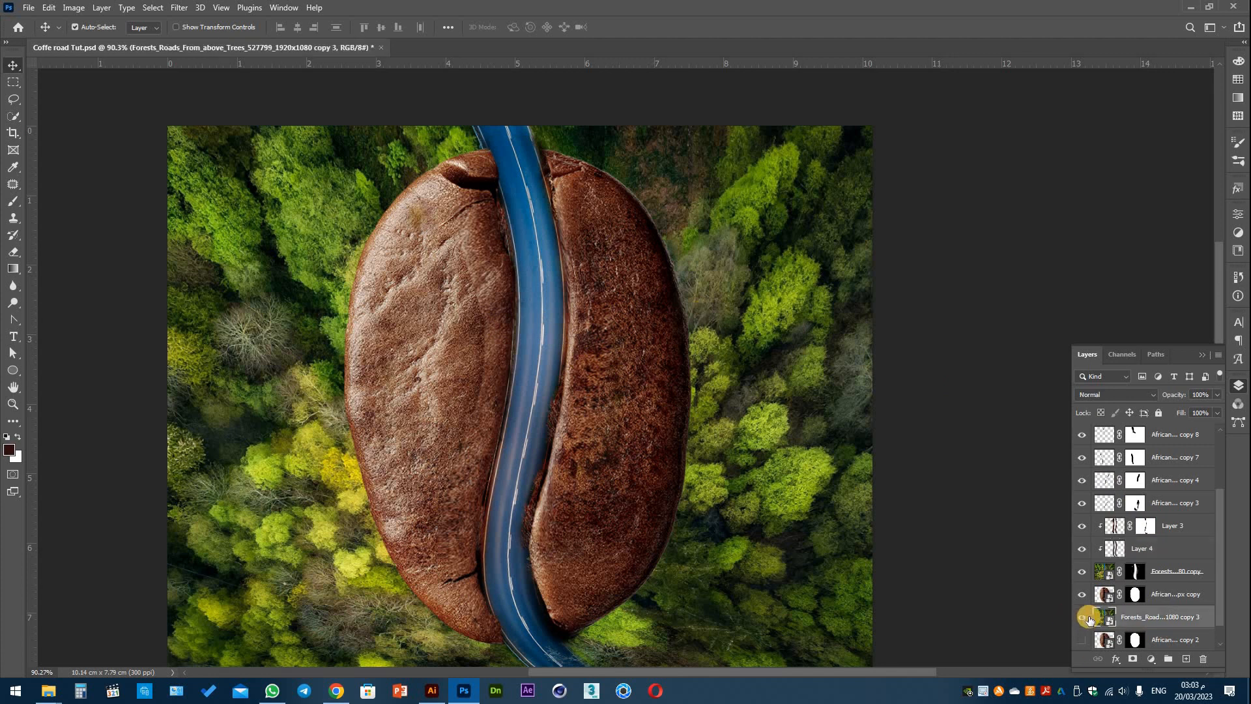
pyautogui.scroll(-1, 1166, 590)
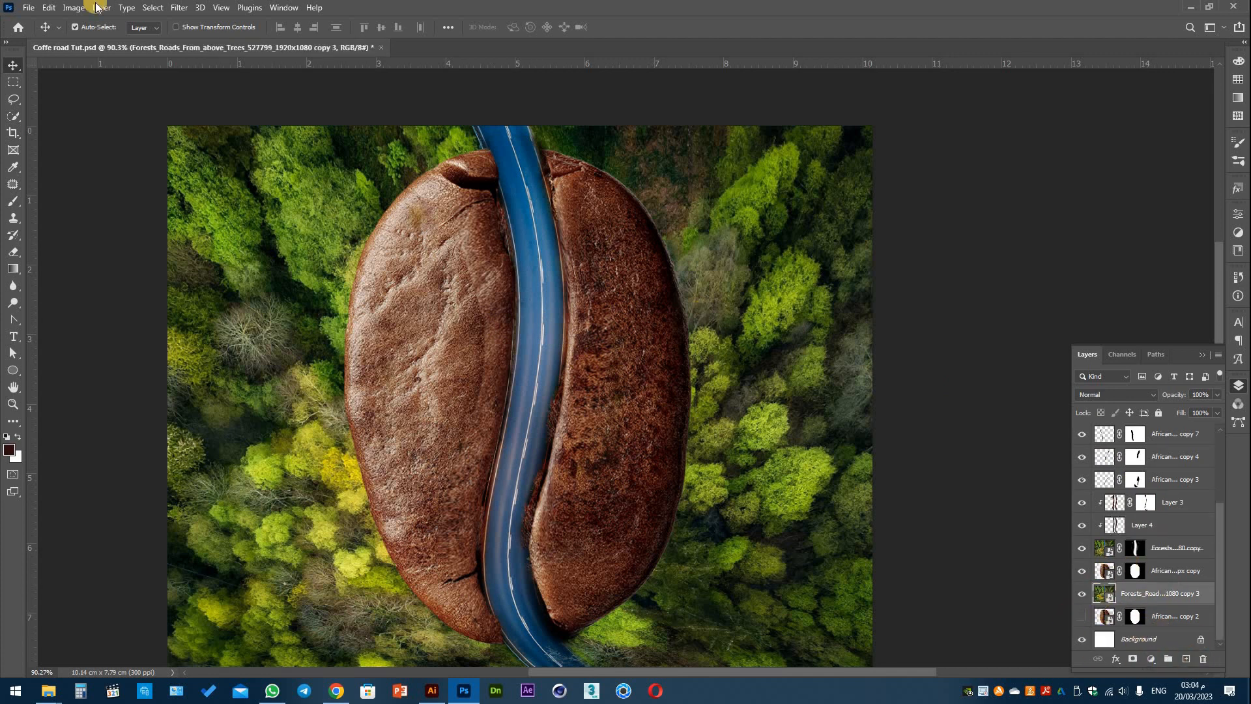
pyautogui.click(73, 8)
pyautogui.moveTo(88, 40)
pyautogui.click(280, 115)
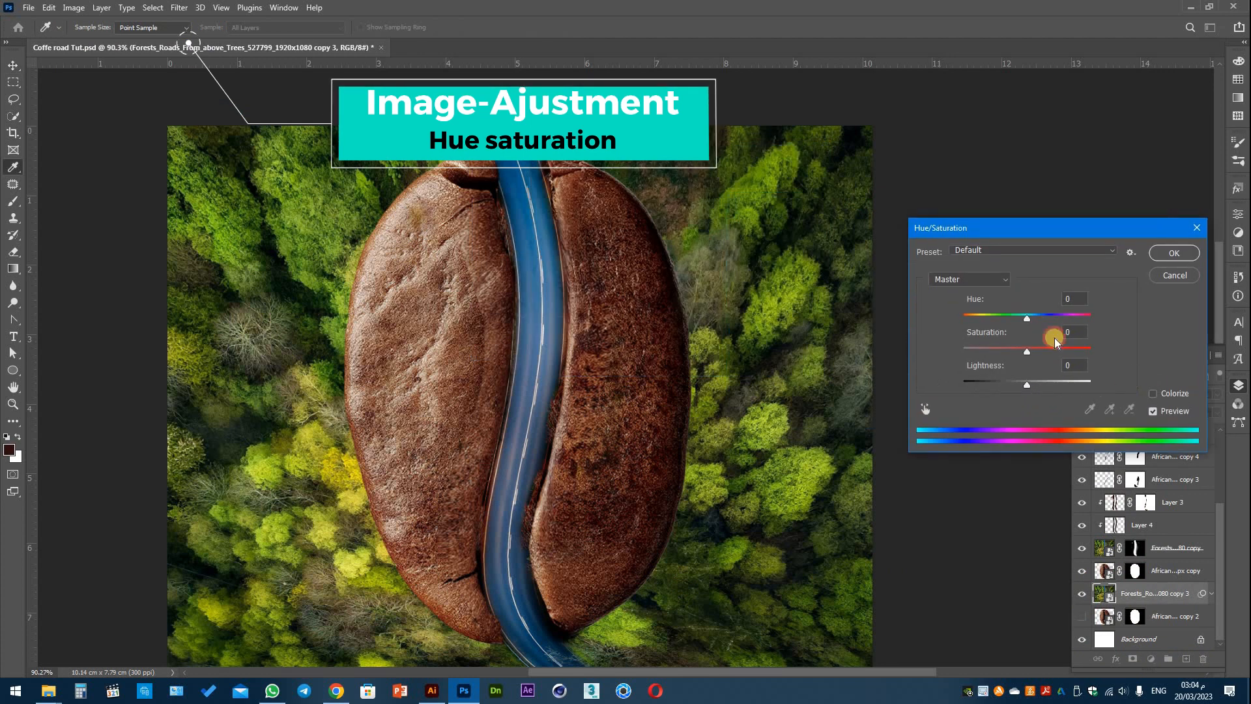
pyautogui.click(1153, 393)
pyautogui.moveTo(967, 319); pyautogui.dragTo(1028, 352)
pyautogui.moveTo(983, 319)
pyautogui.mouseDown()
pyautogui.moveTo(1005, 319)
pyautogui.moveTo(982, 319)
pyautogui.mouseUp()
pyautogui.moveTo(981, 334); pyautogui.dragTo(973, 317)
pyautogui.click(971, 320)
pyautogui.moveTo(1040, 352); pyautogui.dragTo(1031, 352)
pyautogui.click(1173, 252)
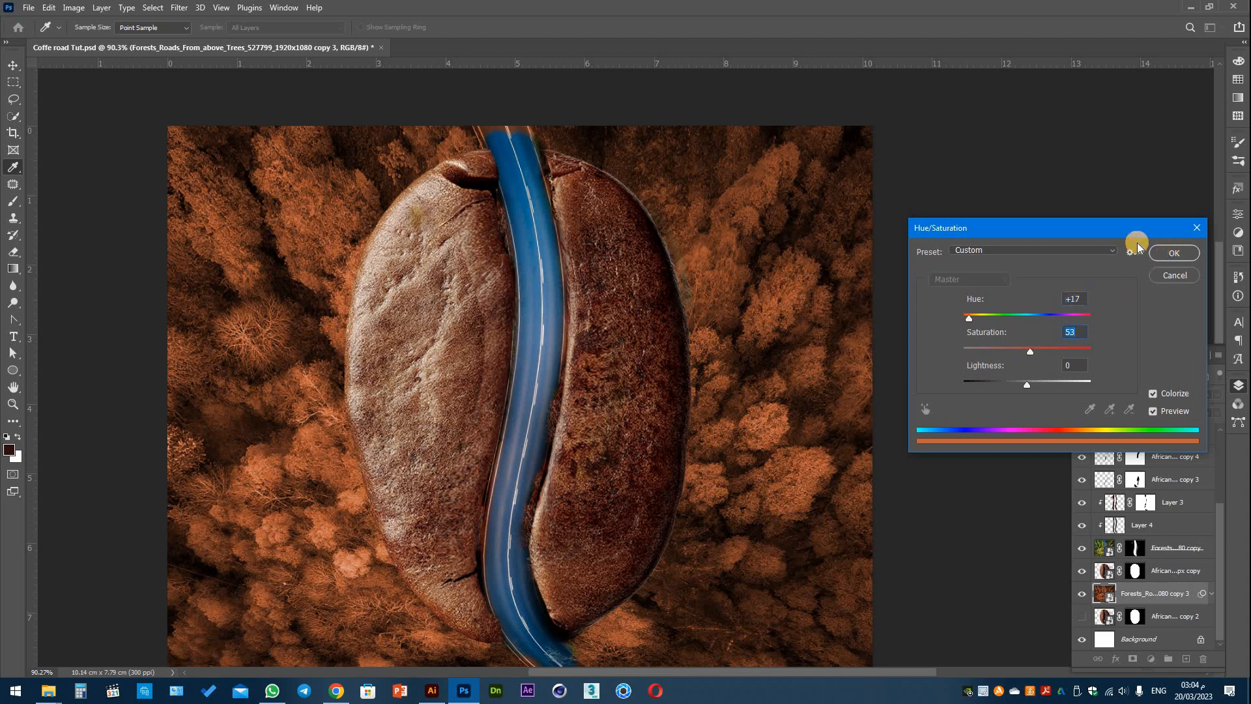
# Apply a Vibrance adjustment to the forest background with vibrance +44 and a slight saturation increase.
pyautogui.click(75, 8)
pyautogui.moveTo(147, 42)
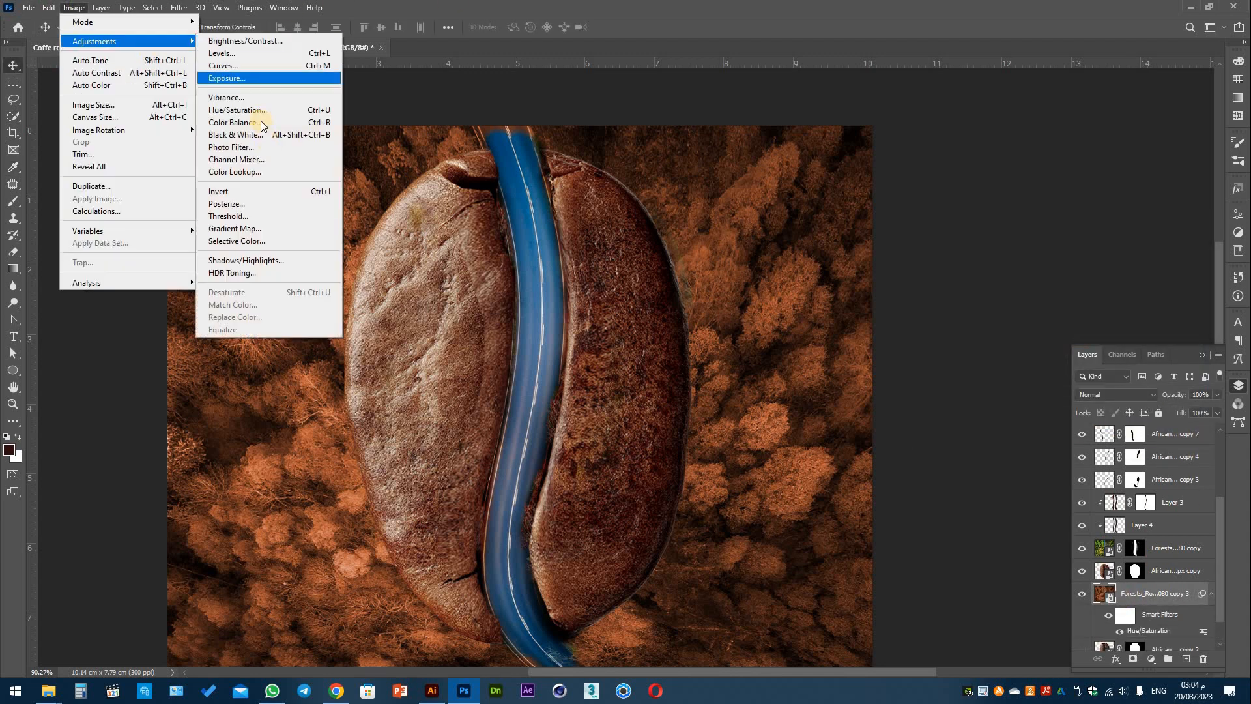
pyautogui.click(257, 96)
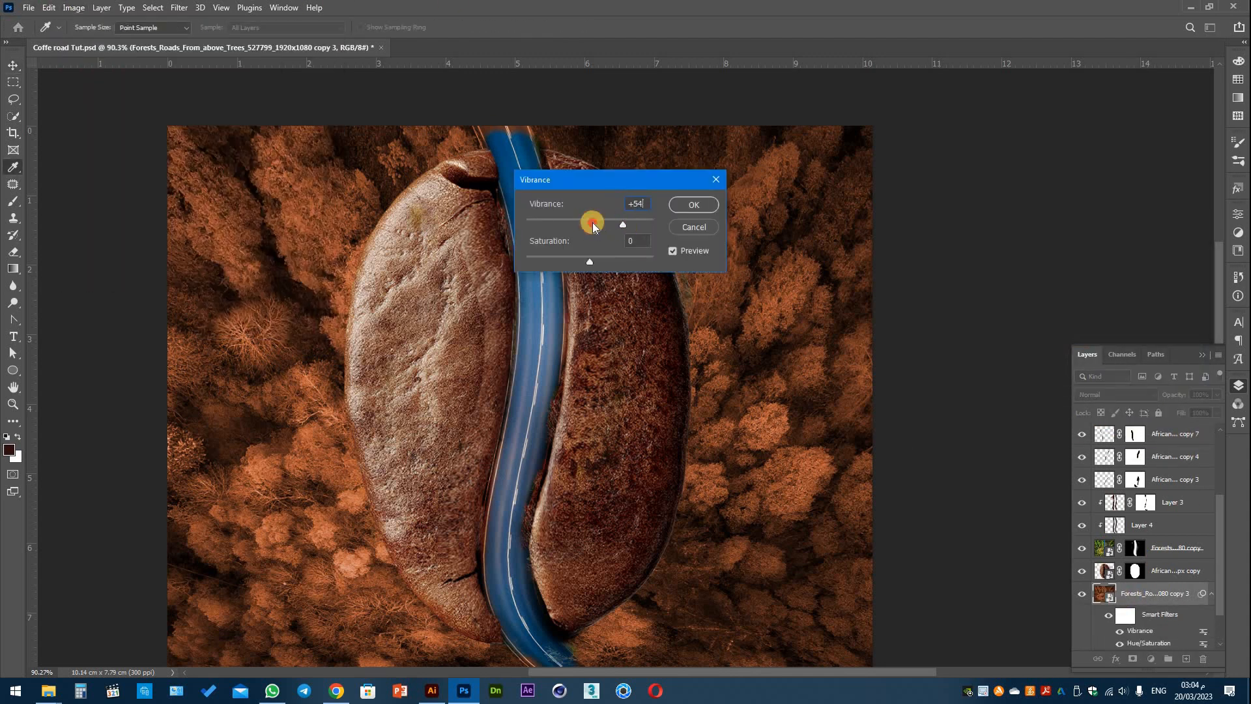
pyautogui.moveTo(588, 262)
pyautogui.mouseDown()
pyautogui.moveTo(605, 267)
pyautogui.moveTo(592, 262)
pyautogui.mouseUp()
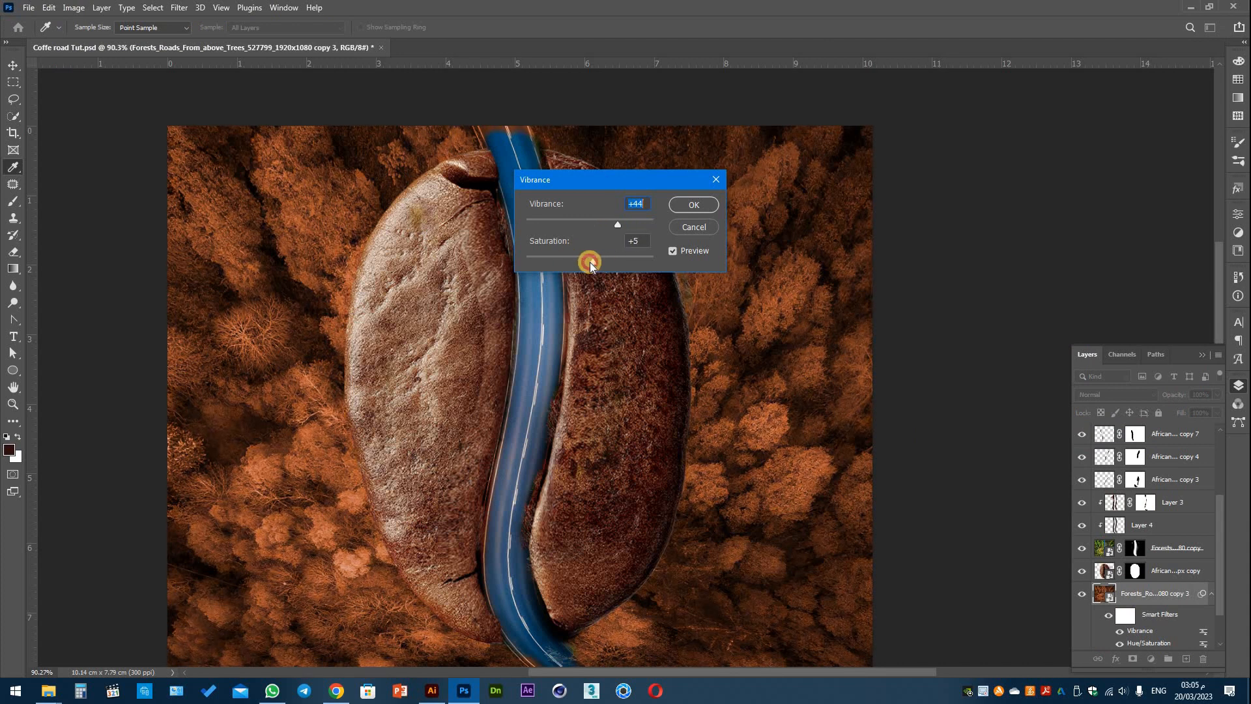
pyautogui.click(692, 206)
# Shift the forest background's midtones toward red with a Color Balance adjustment.
pyautogui.click(74, 7)
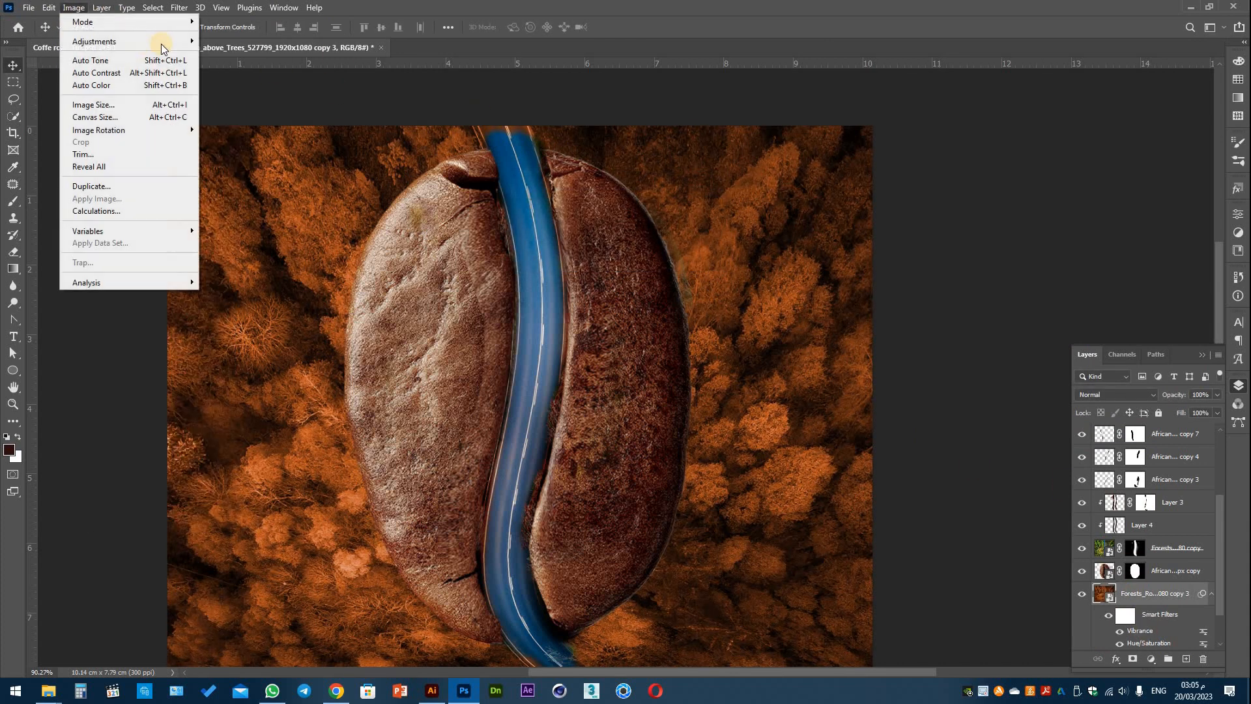
pyautogui.moveTo(157, 40)
pyautogui.click(272, 129)
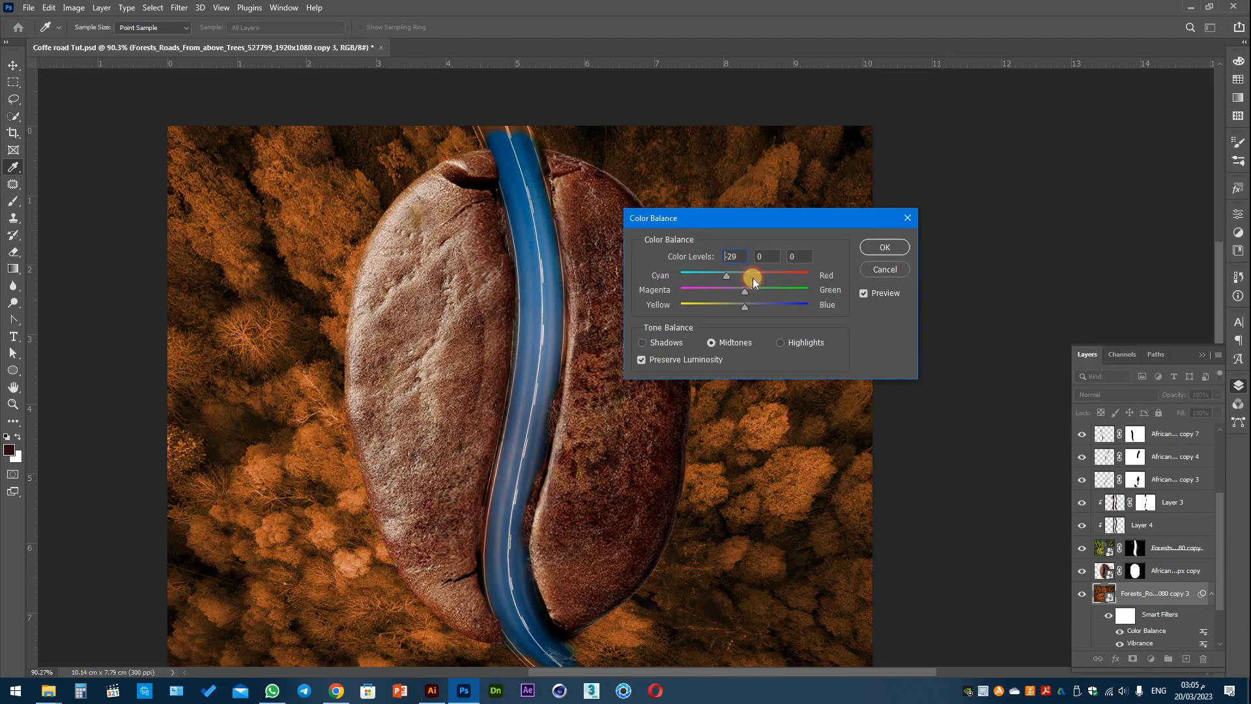
pyautogui.moveTo(736, 287)
pyautogui.mouseDown()
pyautogui.moveTo(746, 308)
pyautogui.moveTo(764, 307)
pyautogui.moveTo(740, 277)
pyautogui.mouseUp()
pyautogui.press('Return')
pyautogui.press('v')
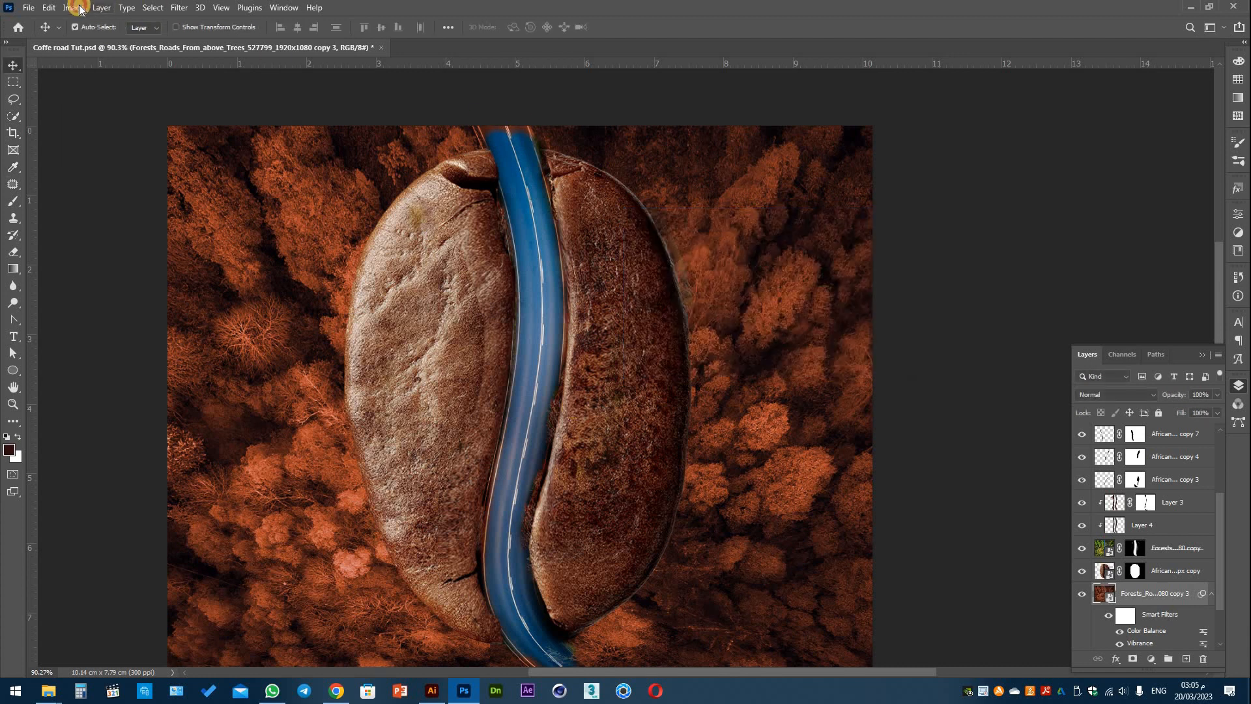
# Try adding a layer mask to the brown forest background and painting out the road at the canvas's upper and lower ends.
pyautogui.click(74, 7)
pyautogui.moveTo(187, 41)
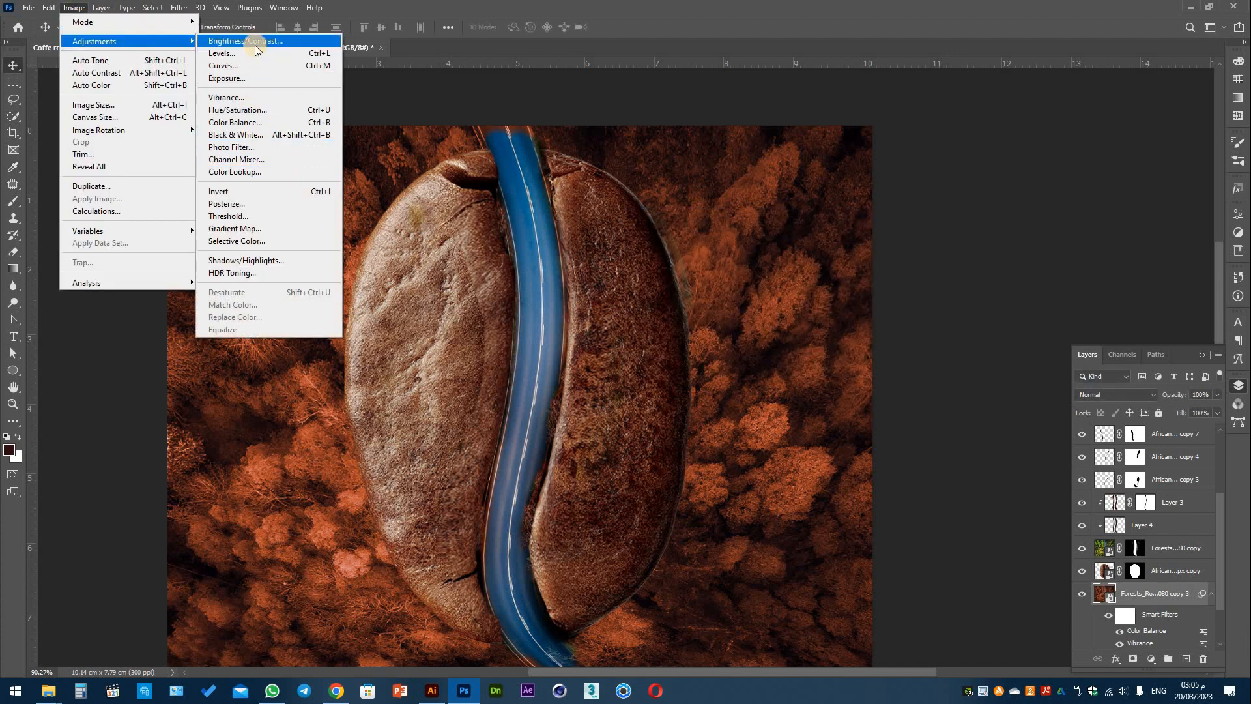
pyautogui.click(710, 402)
pyautogui.click(1132, 659)
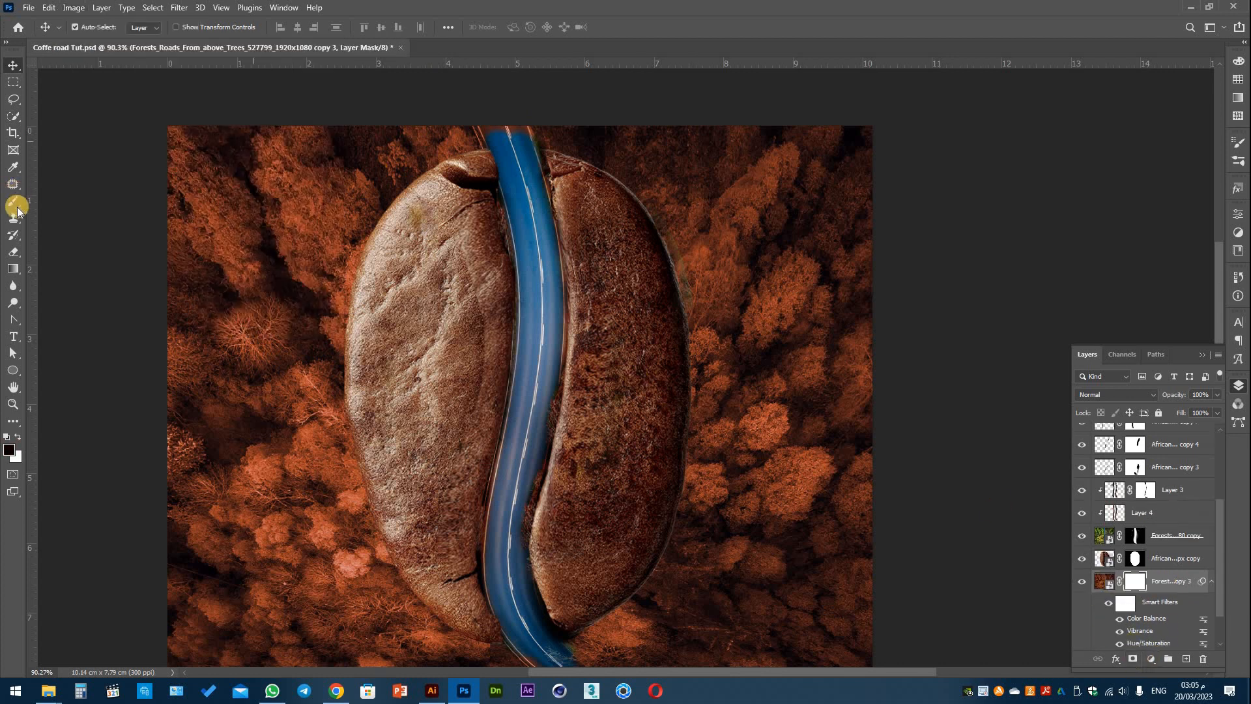
pyautogui.click(13, 201)
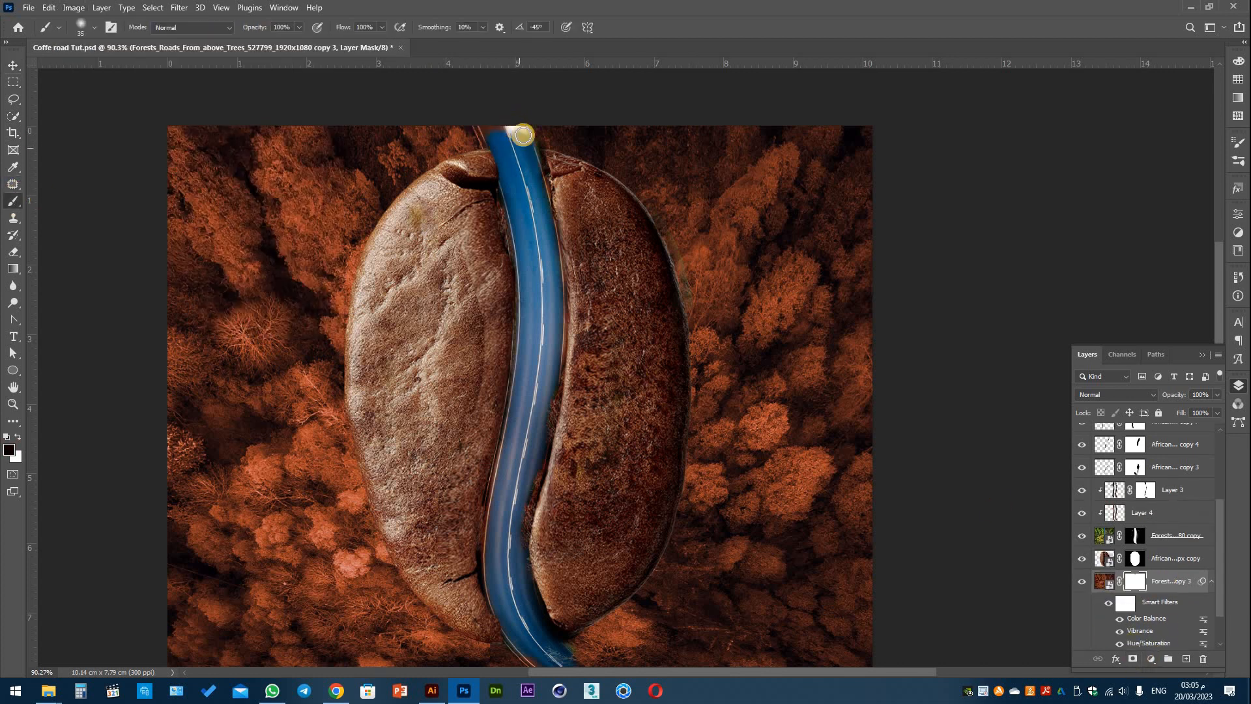
pyautogui.moveTo(523, 135)
pyautogui.mouseDown()
pyautogui.moveTo(489, 114)
pyautogui.moveTo(517, 135)
pyautogui.moveTo(489, 117)
pyautogui.moveTo(498, 137)
pyautogui.mouseUp()
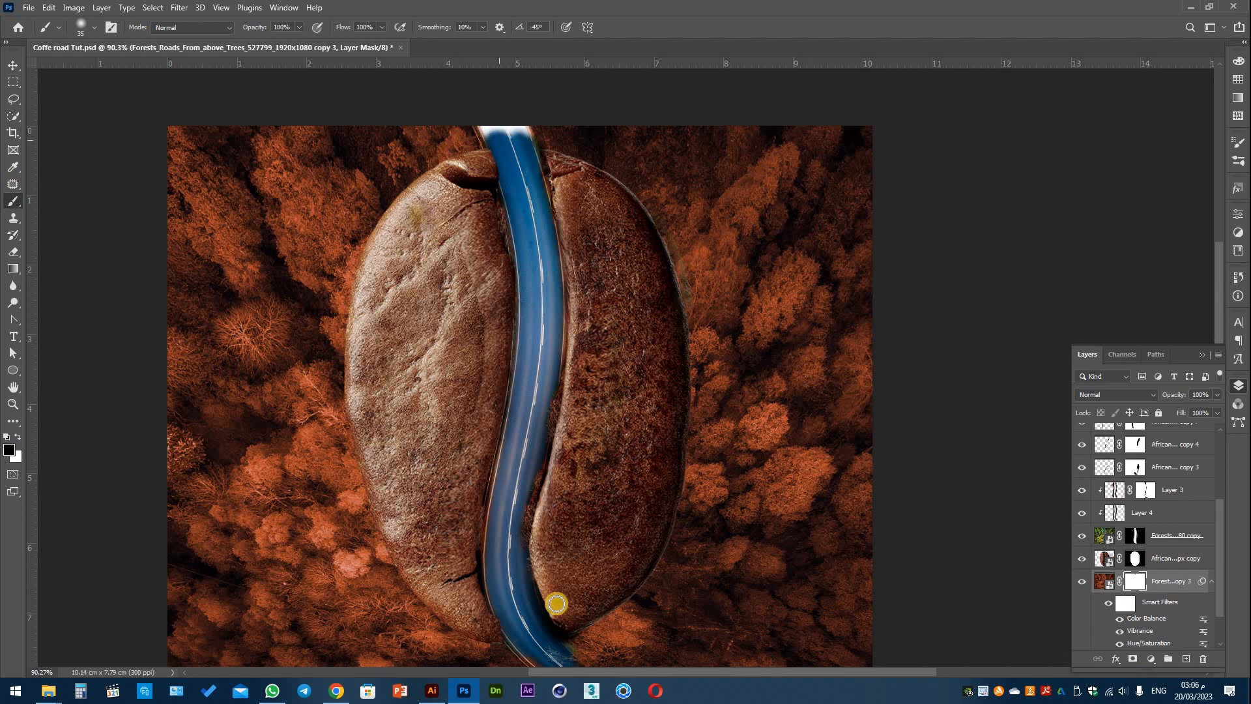
pyautogui.click(1082, 581)
pyautogui.click(1083, 581)
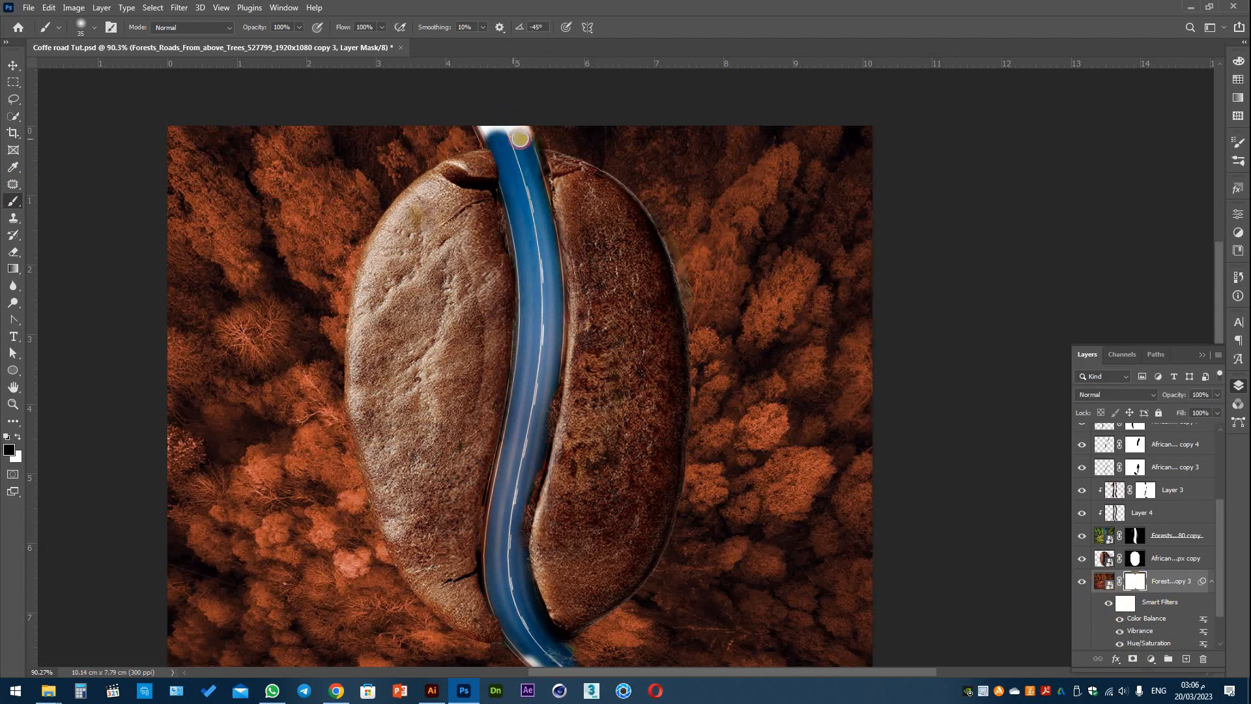
pyautogui.moveTo(549, 666); pyautogui.dragTo(573, 670)
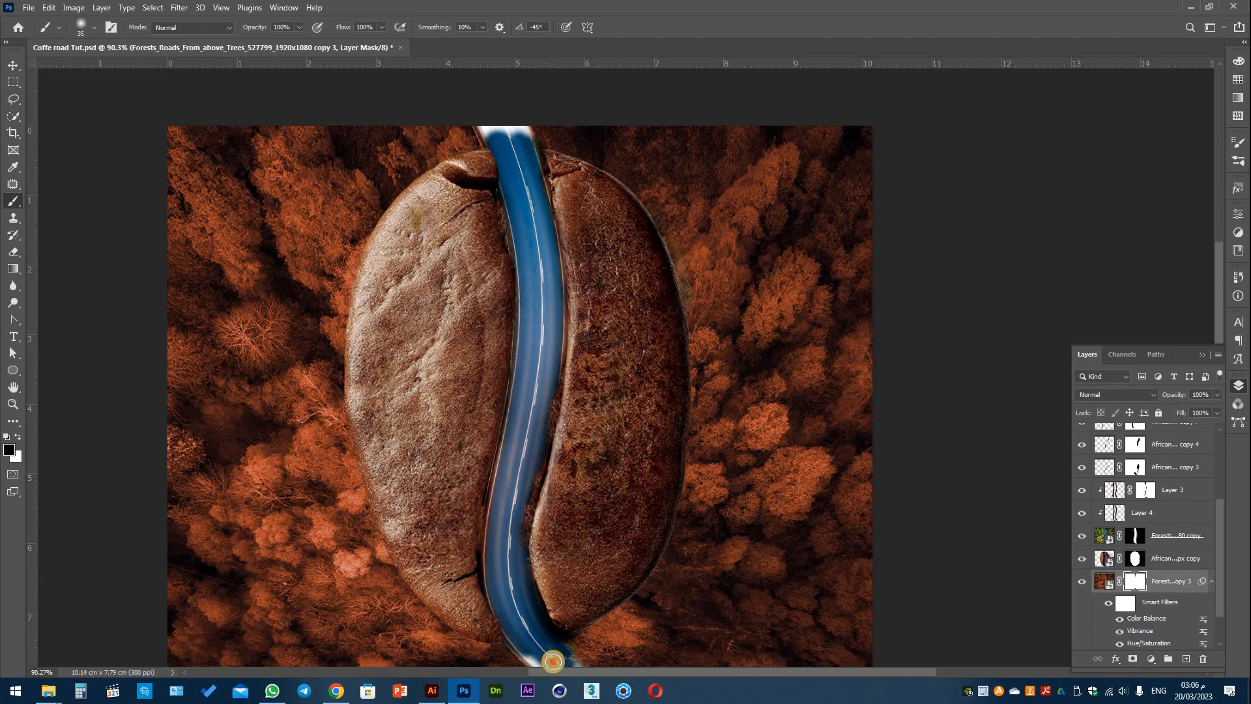
pyautogui.press('x')
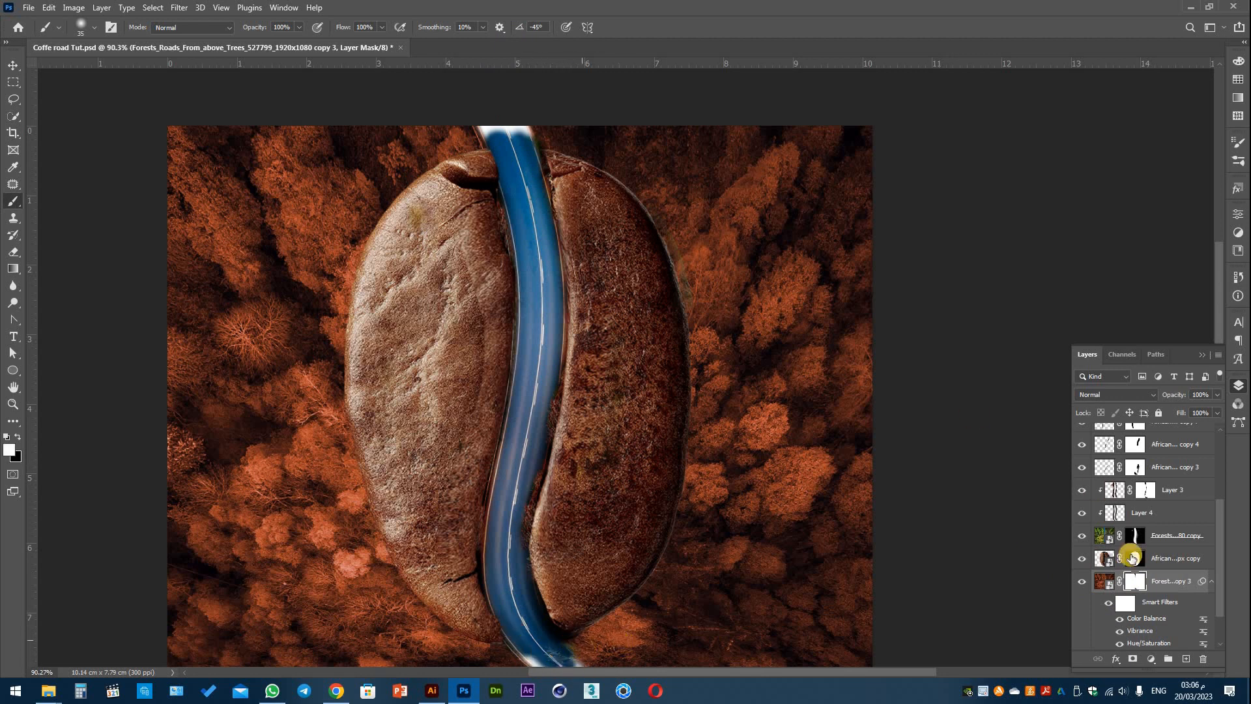
# Try a duplicate of the forest background without its color filters, then hide the green copy.
pyautogui.moveTo(1111, 579); pyautogui.dragTo(1204, 658)
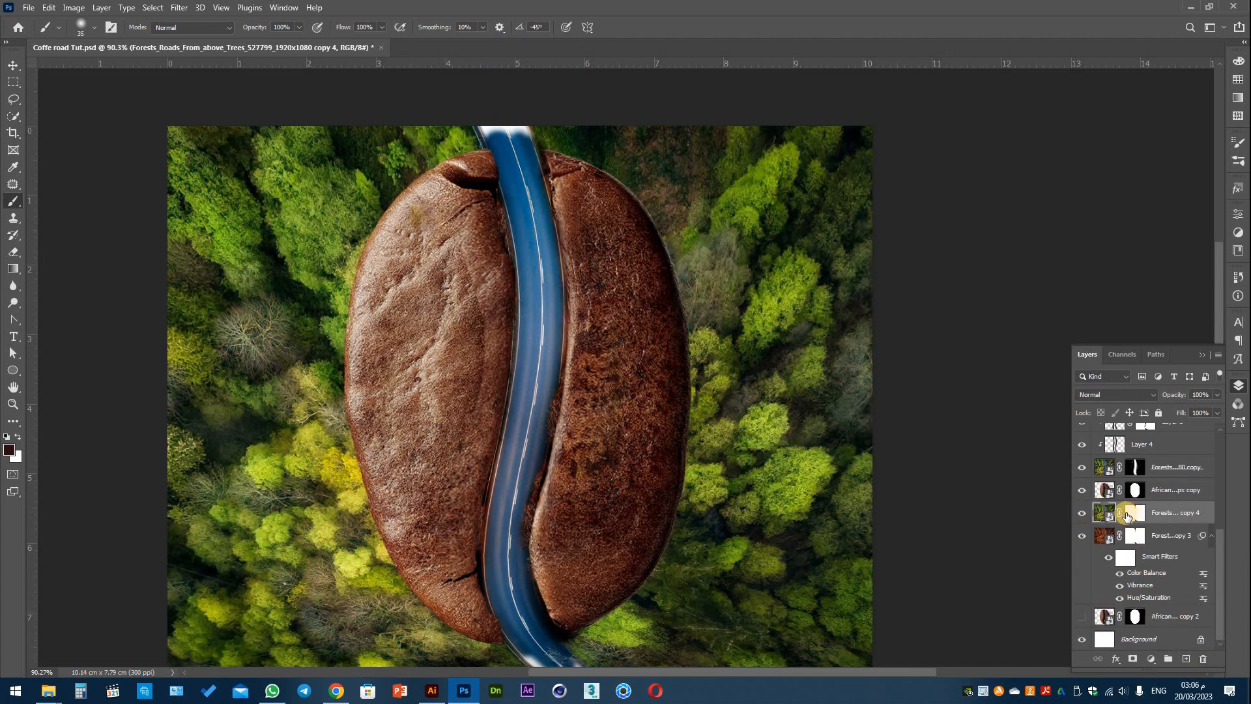
pyautogui.click(1085, 514)
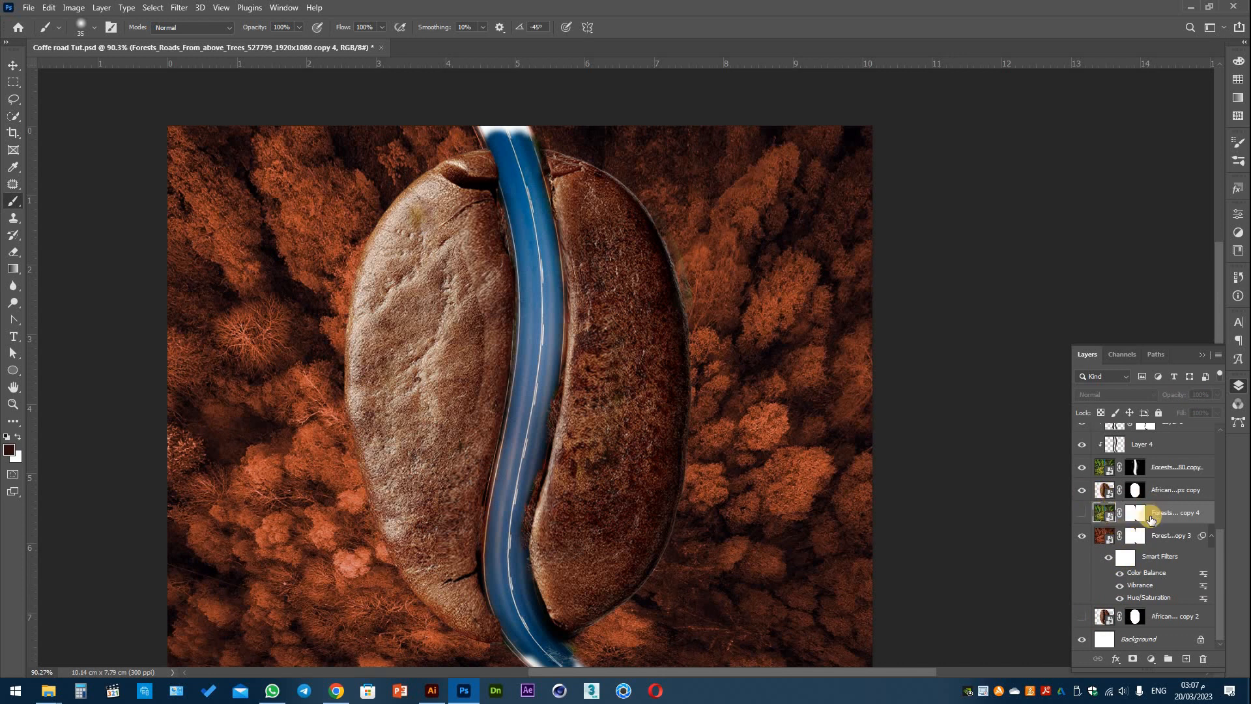
# Compare the image with and without the clipped Layer 3 and Layer 4 road shading.
pyautogui.press('v')
pyautogui.click(1092, 445)
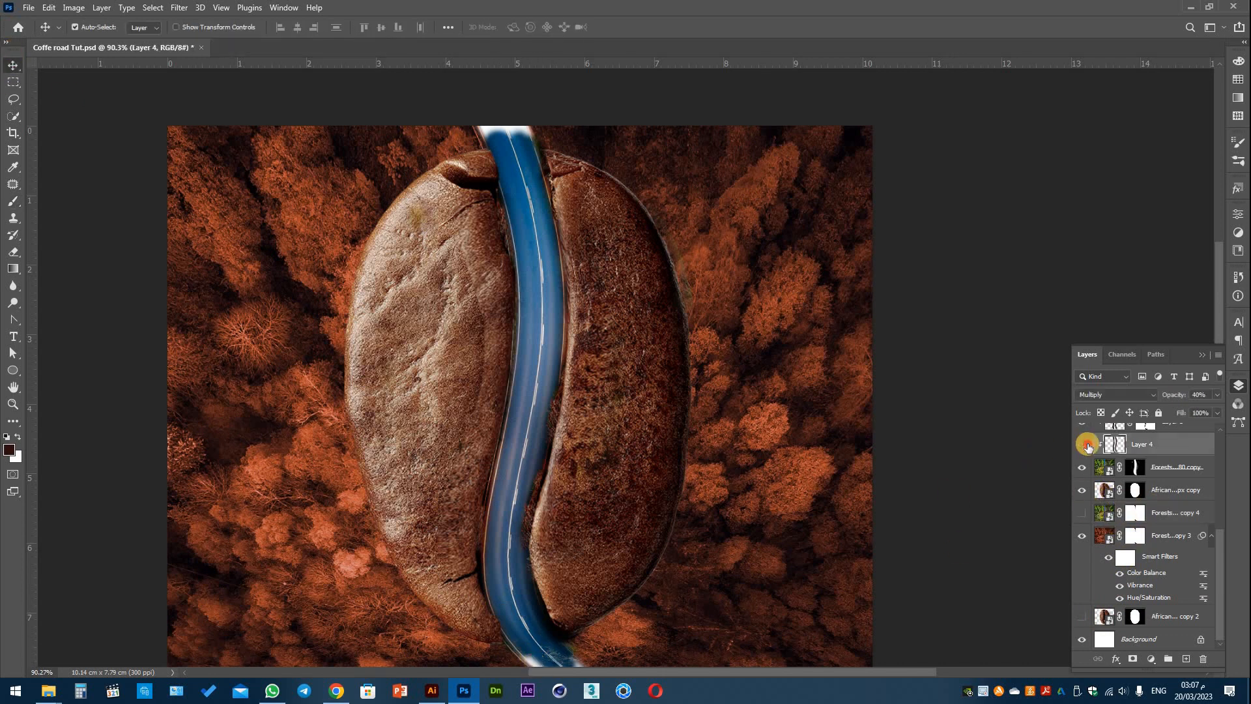
pyautogui.scroll(2, 1084, 460)
pyautogui.click(1082, 466)
pyautogui.click(1082, 466)
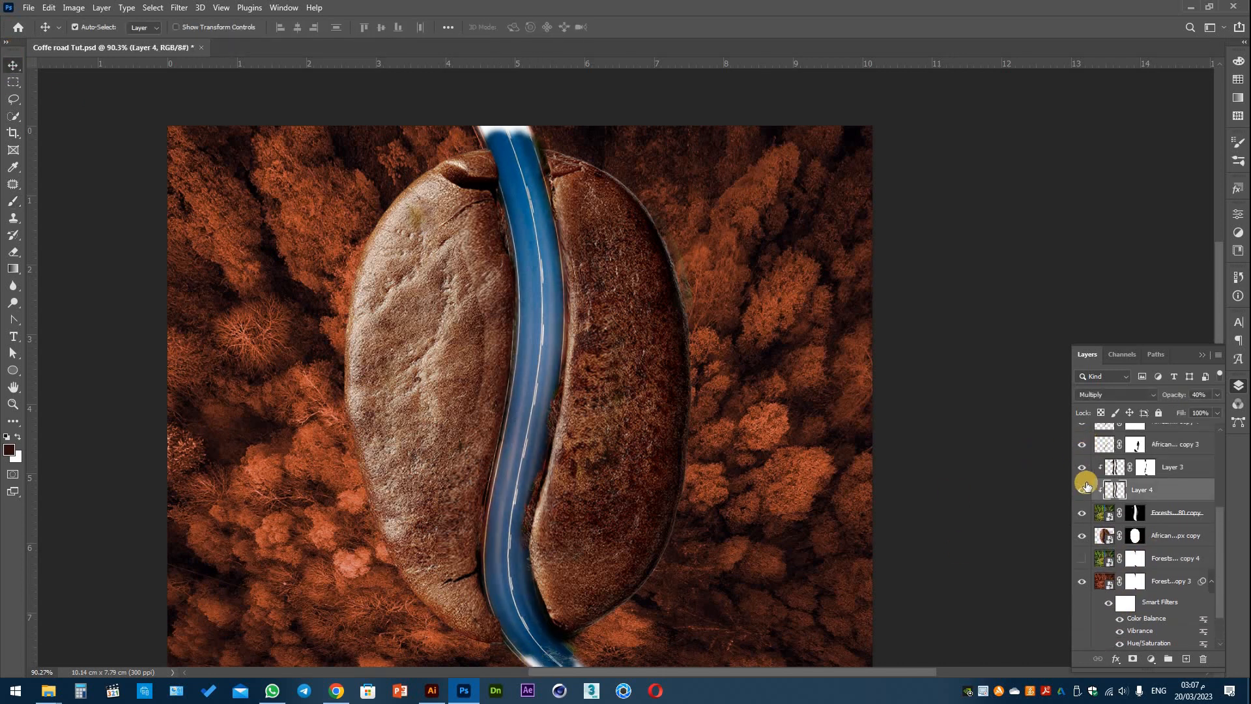
pyautogui.scroll(1, 1084, 480)
pyautogui.scroll(-3, 1092, 521)
# Recheck the green forest copy against the coffee bean layer, and delete that copy.
pyautogui.click(1082, 513)
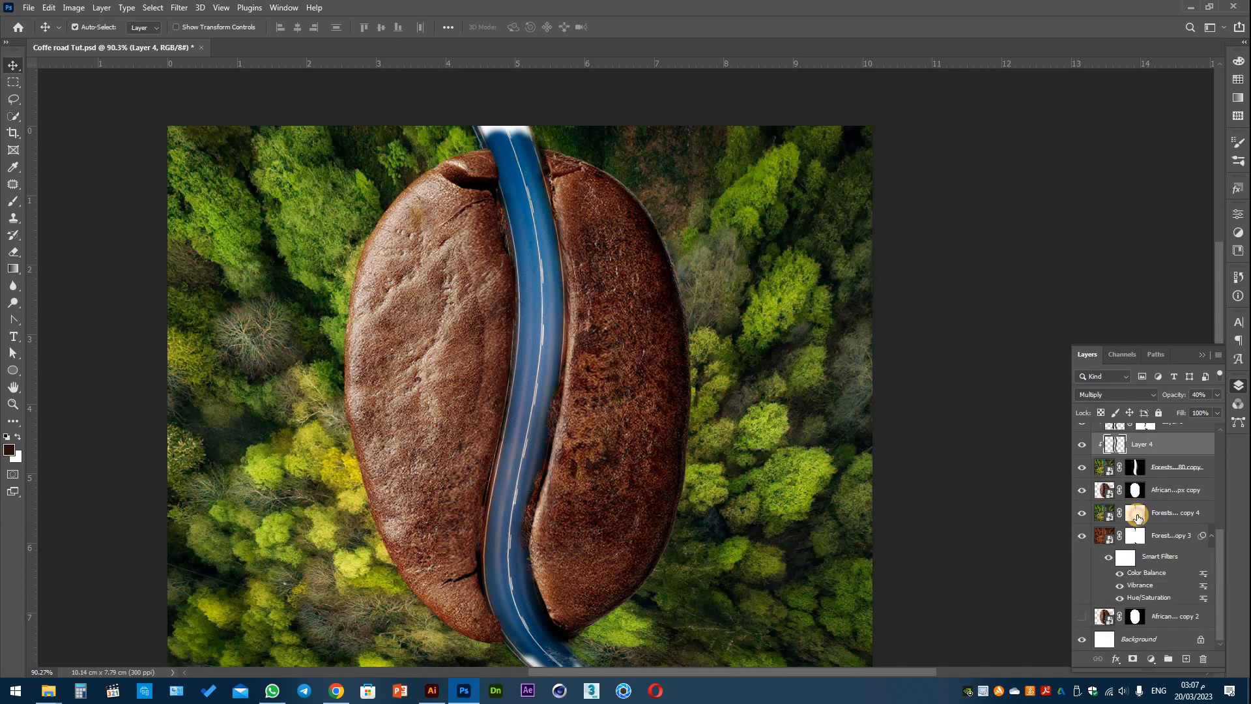
pyautogui.click(1102, 514)
pyautogui.click(1081, 490)
pyautogui.click(1082, 490)
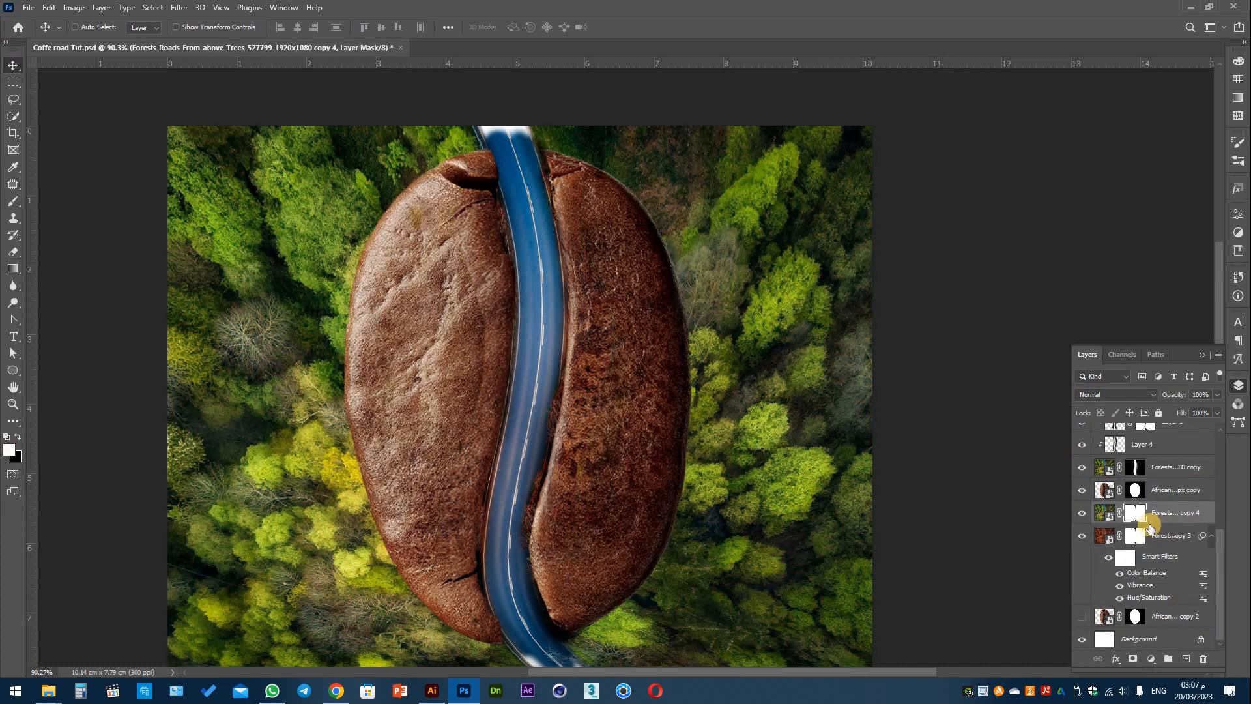
pyautogui.click(1103, 513)
pyautogui.click(1082, 513)
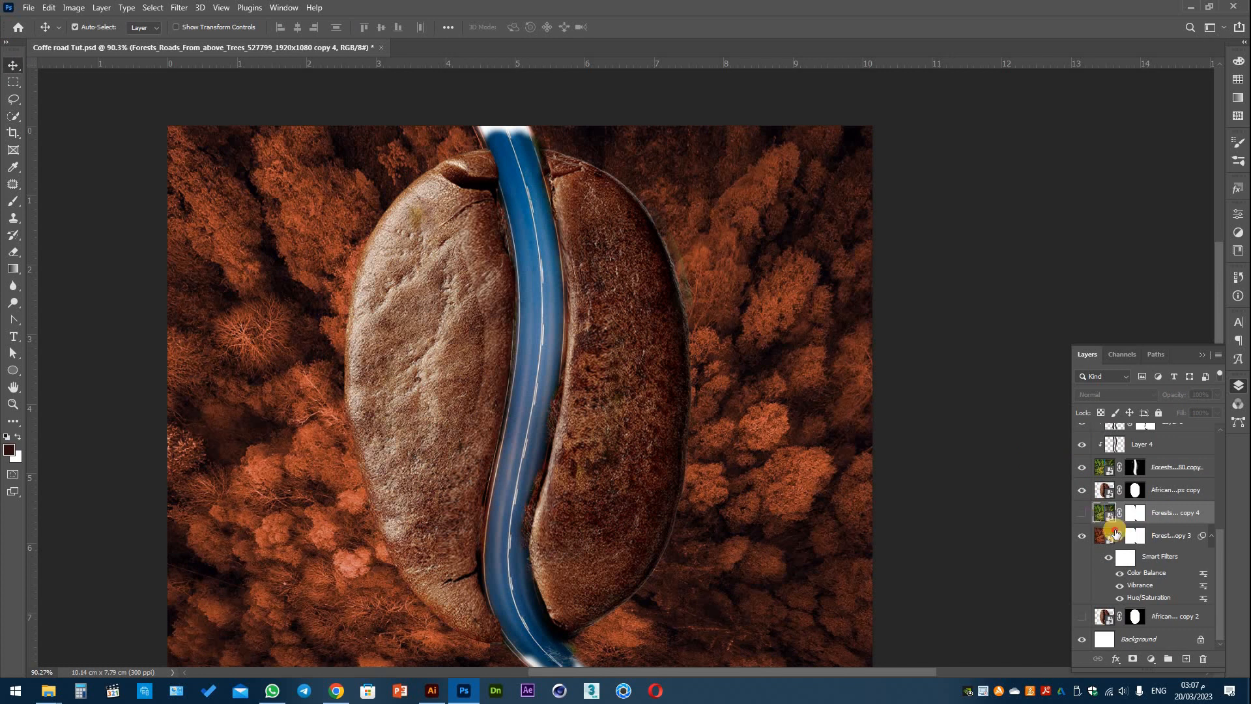
pyautogui.moveTo(1116, 535); pyautogui.dragTo(1203, 659)
# Hide the white Background layer and delete the layer mask from the brown forest layer.
pyautogui.click(1081, 638)
pyautogui.click(1135, 535)
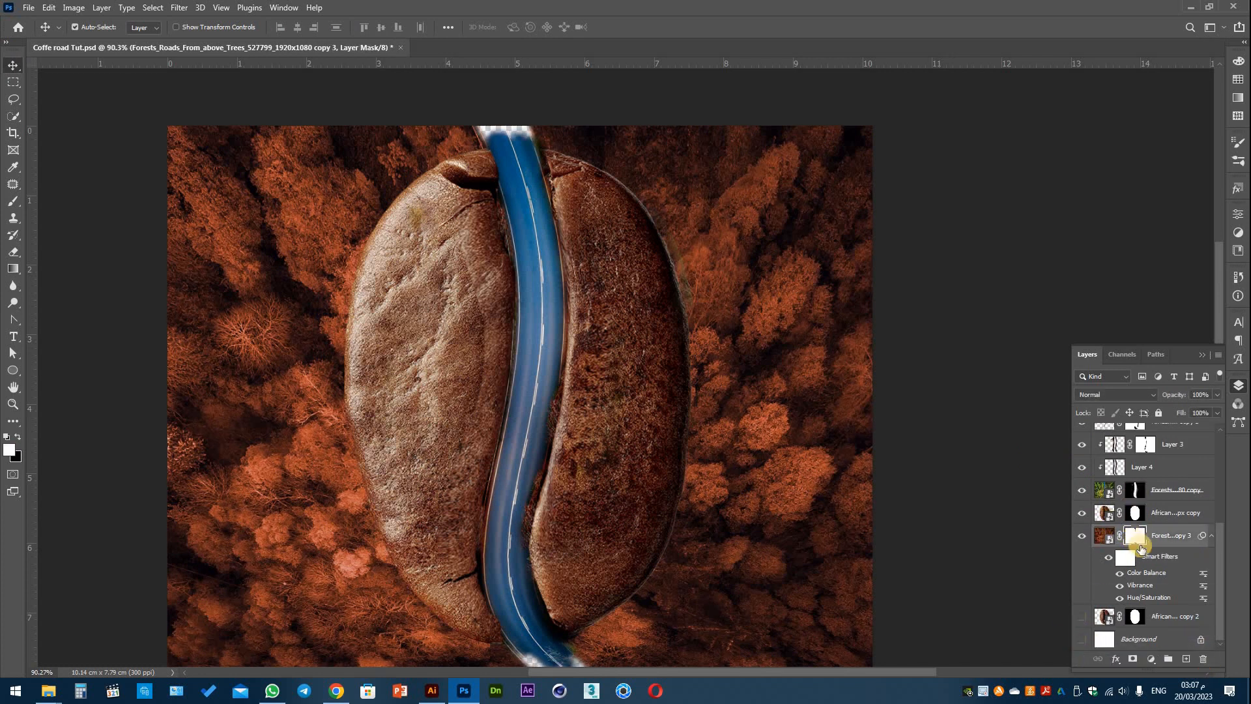
pyautogui.moveTo(1134, 536); pyautogui.dragTo(1204, 659)
# Examine the brown forest and road layers by toggling their visibility to see what each contributes at the road's ends.
pyautogui.click(1124, 555)
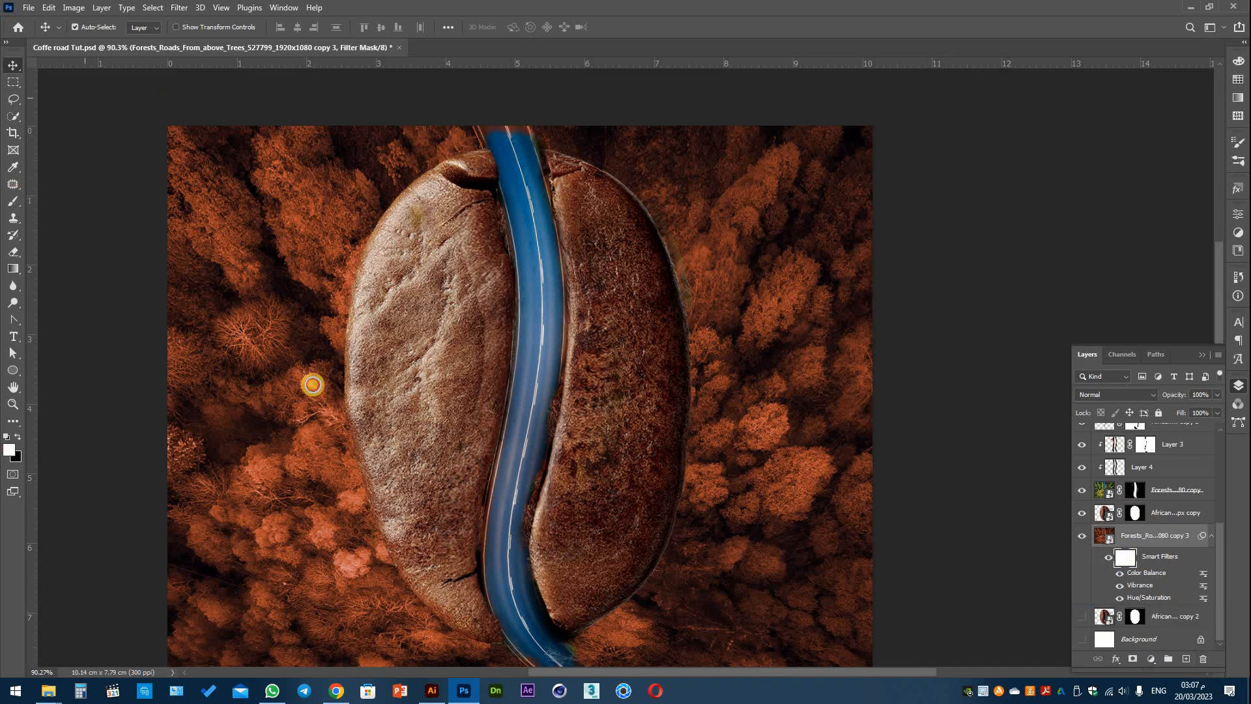
pyautogui.press('b')
pyautogui.press('d')
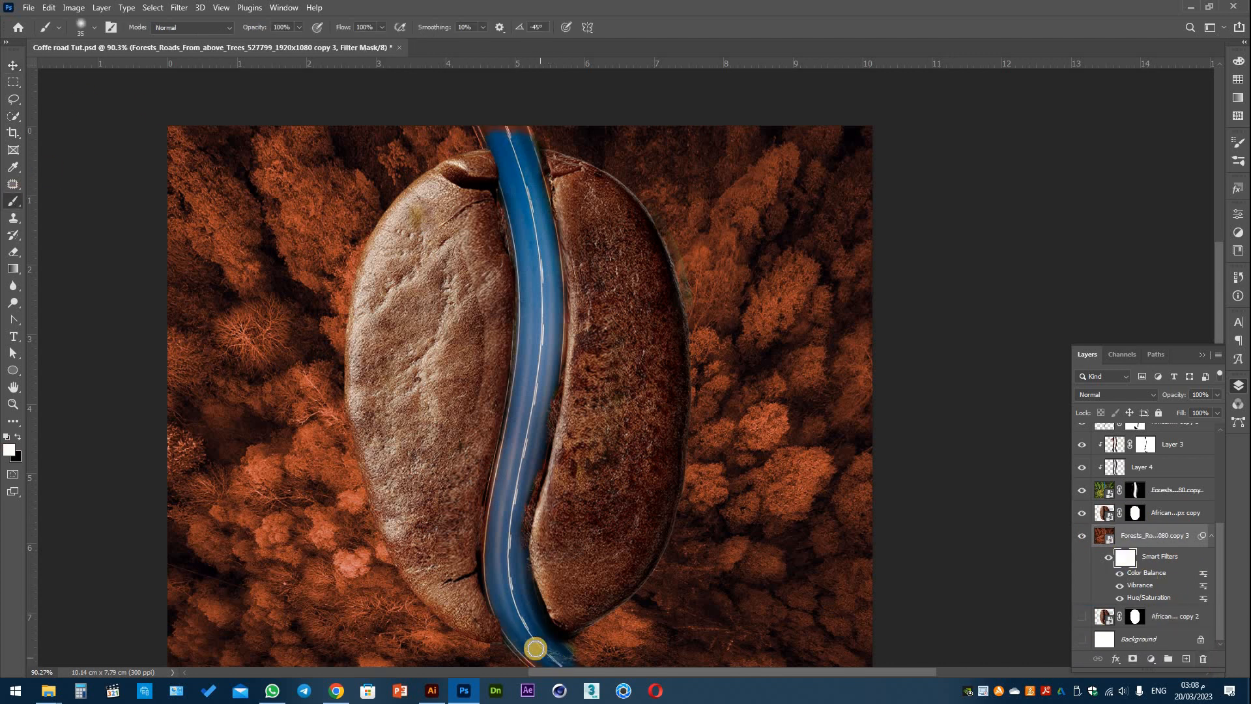
pyautogui.click(1082, 535)
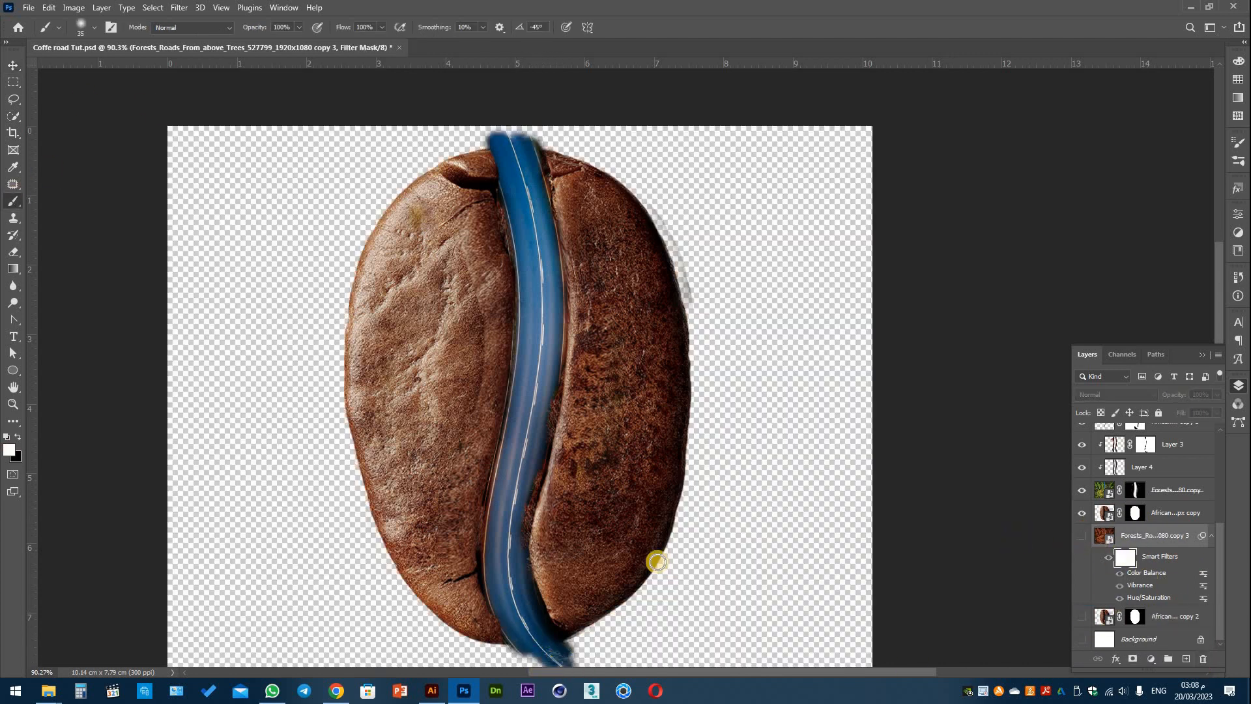
pyautogui.click(1082, 536)
pyautogui.click(1082, 489)
pyautogui.click(1082, 489)
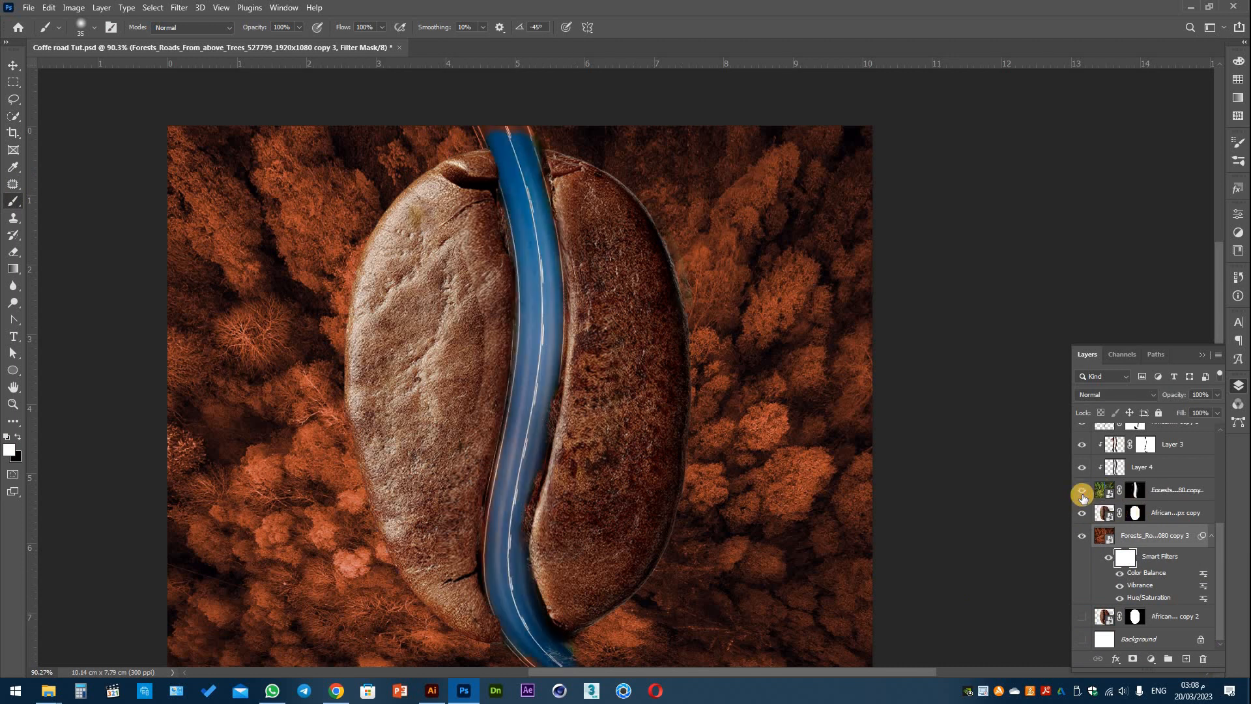
pyautogui.click(1082, 489)
pyautogui.click(1082, 489)
pyautogui.click(1081, 490)
pyautogui.click(1082, 490)
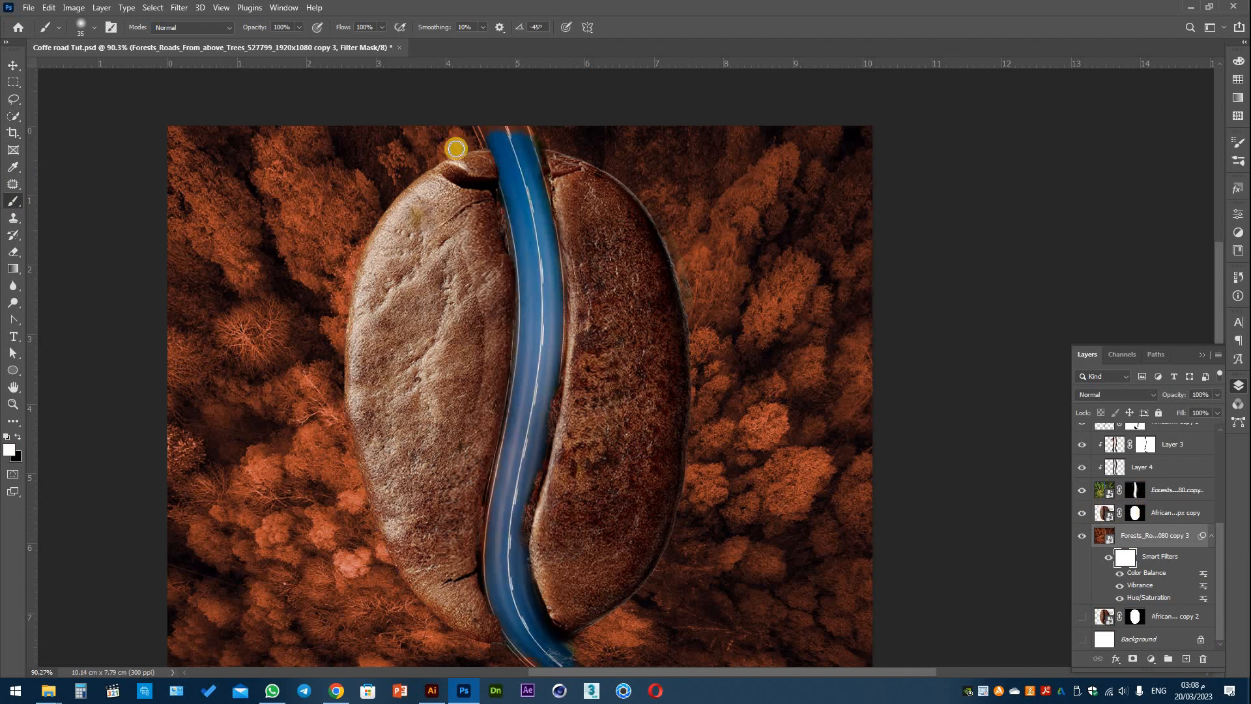
# Paint on the road layer's mask to extend the blue road to the canvas's upper and lower edges and tidy its sides.
pyautogui.keyDown('ctrl'); pyautogui.click(517, 137); pyautogui.keyUp('ctrl')
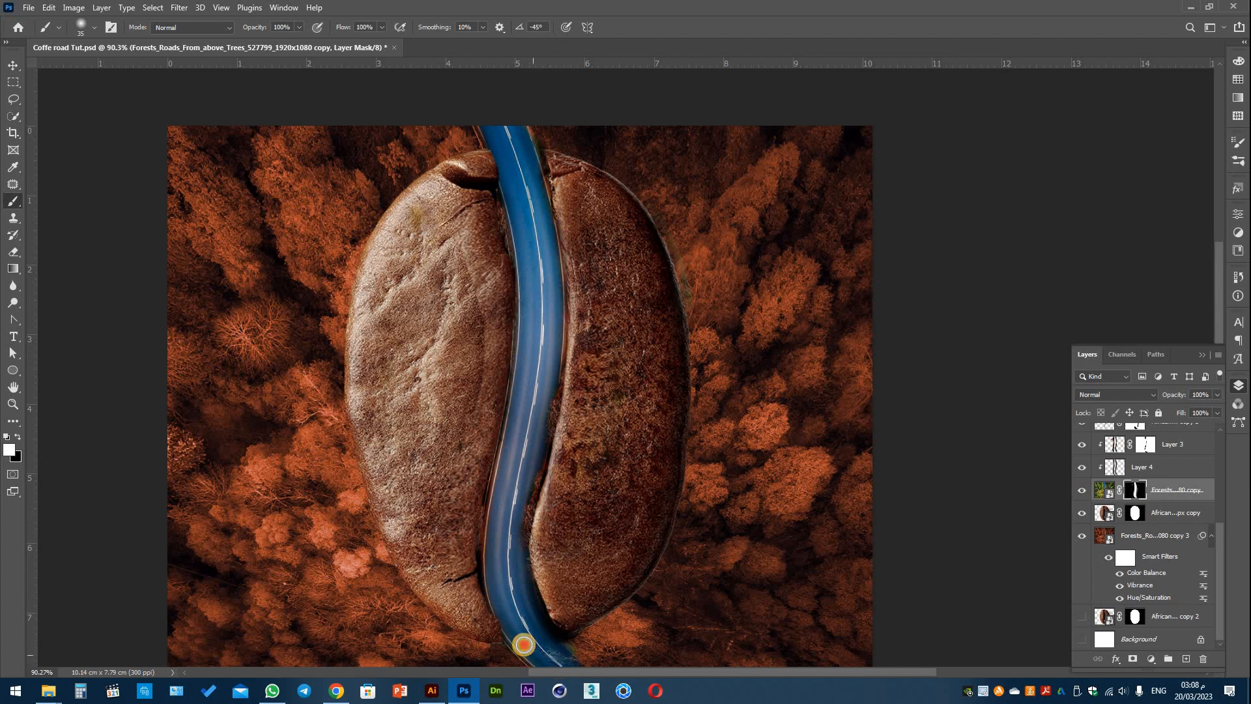
pyautogui.press('x')
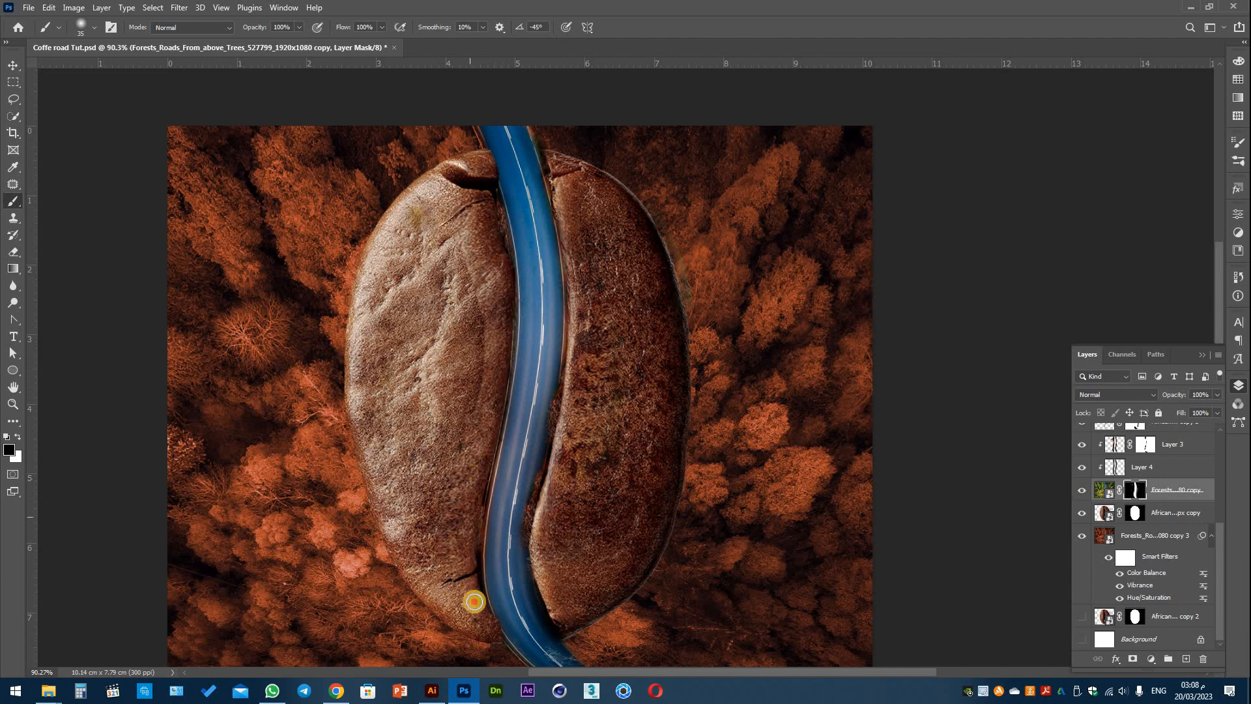
pyautogui.press('x')
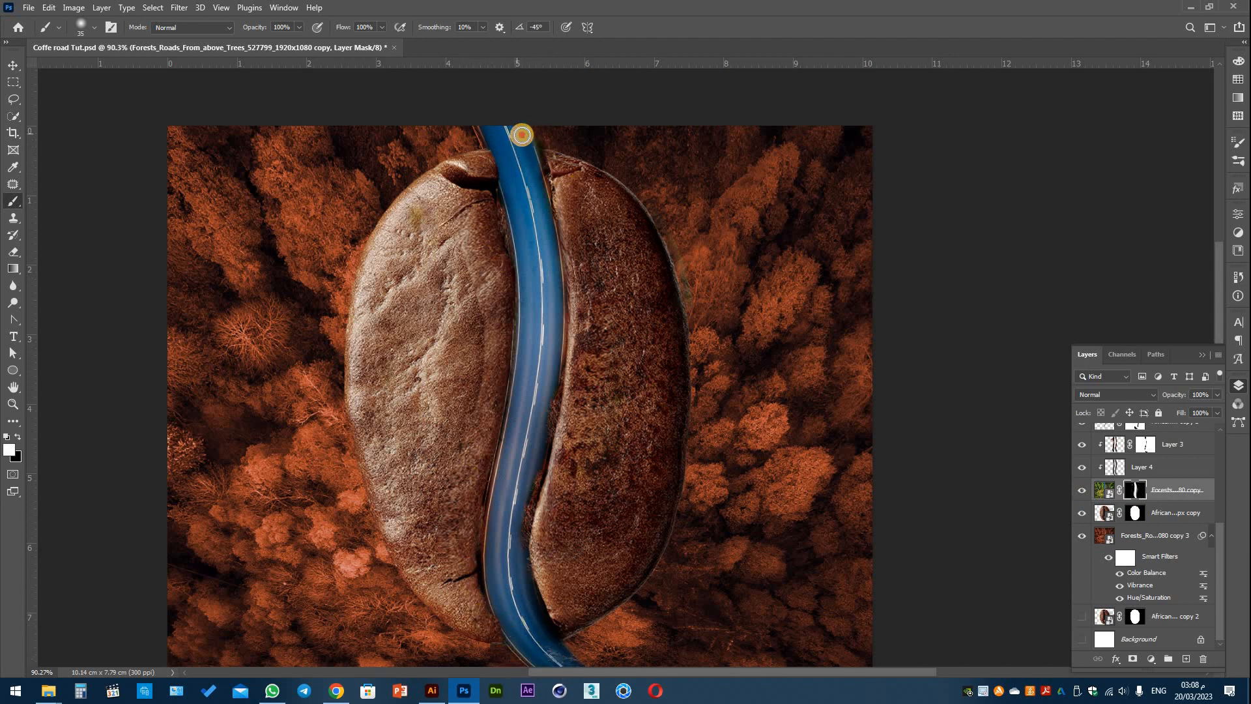
pyautogui.moveTo(522, 135); pyautogui.dragTo(542, 206)
pyautogui.moveTo(519, 137); pyautogui.dragTo(517, 138)
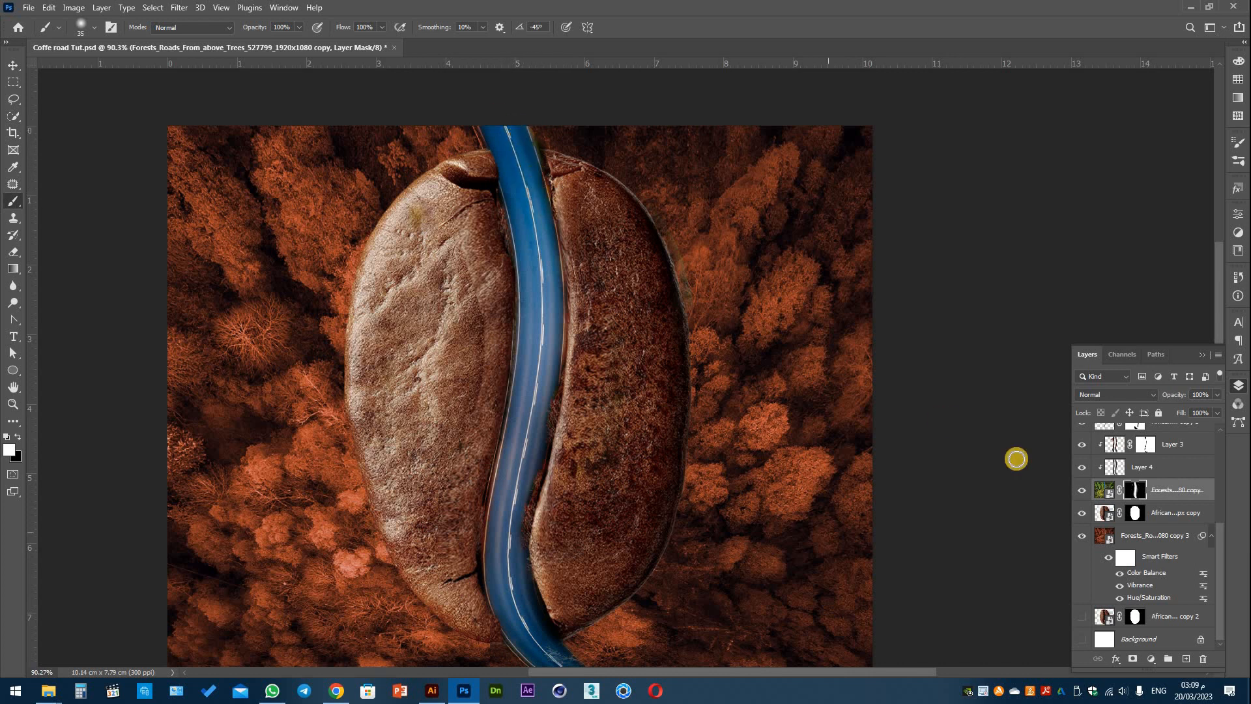
# Check the road shading layers and refine the Vivid Light Layer 3 by painting on its mask along the road.
pyautogui.click(1082, 468)
pyautogui.click(1082, 468)
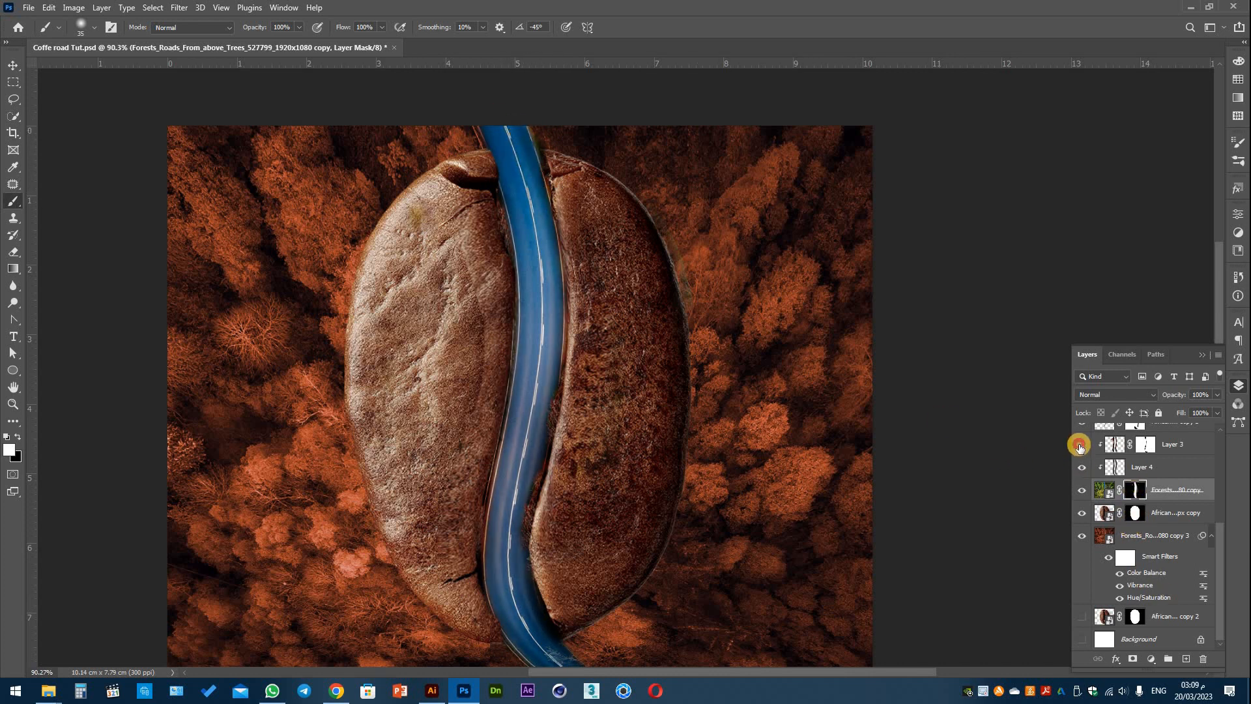
pyautogui.click(1082, 445)
pyautogui.click(1082, 445)
pyautogui.click(1082, 445)
pyautogui.click(1081, 445)
pyautogui.click(1145, 445)
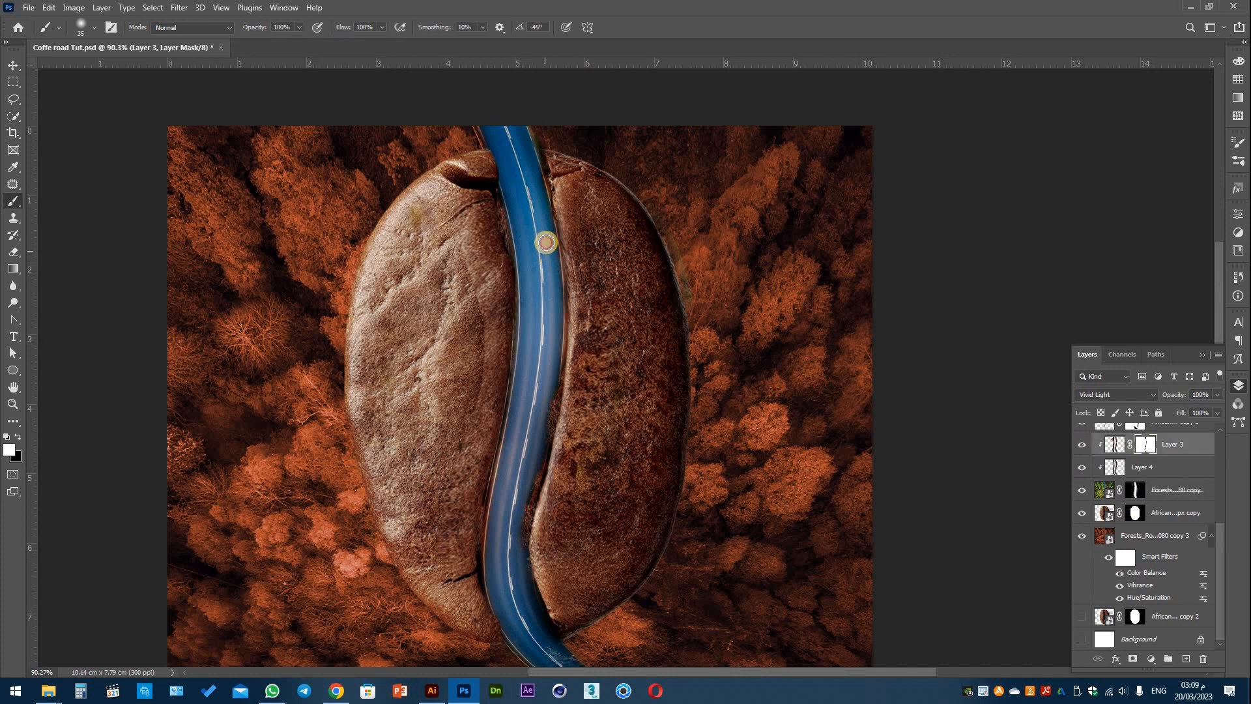
pyautogui.moveTo(553, 231)
pyautogui.mouseDown()
pyautogui.moveTo(555, 465)
pyautogui.moveTo(620, 382)
pyautogui.moveTo(604, 322)
pyautogui.mouseUp()
pyautogui.press('x')
pyautogui.click(540, 287)
pyautogui.moveTo(642, 398); pyautogui.dragTo(665, 288)
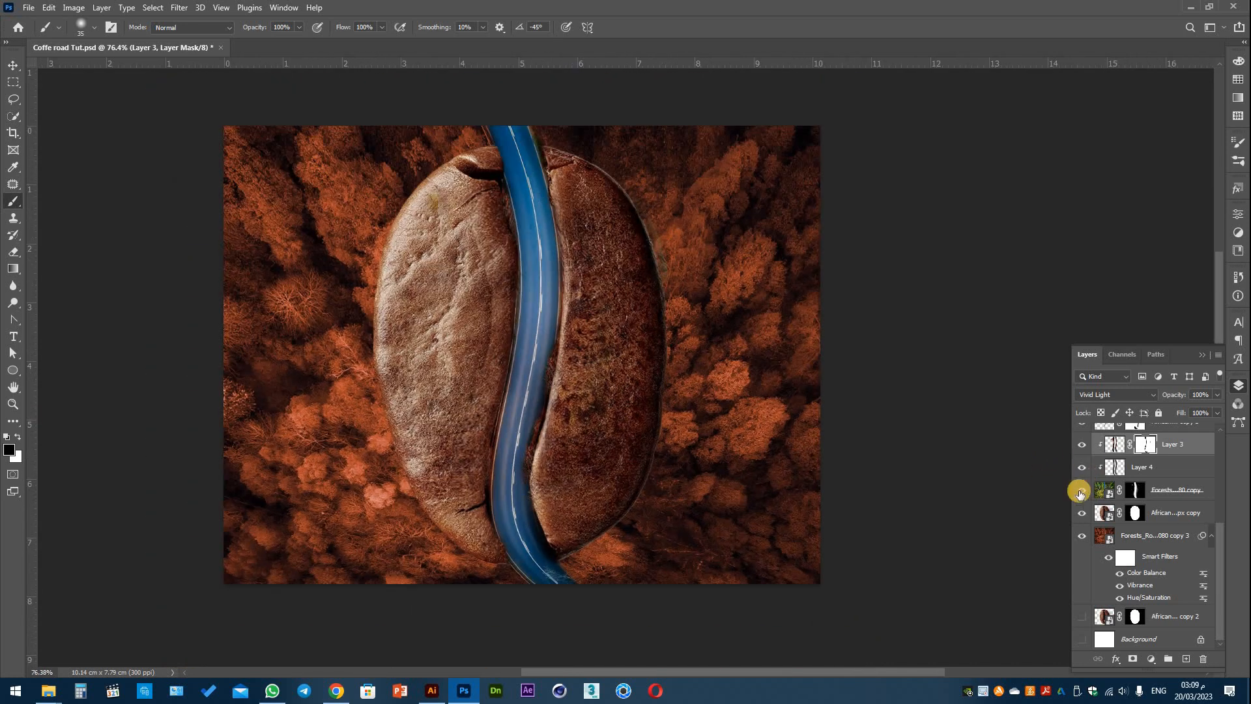
# Mask out leftover forest traces along the bean's right edge on the road layer with a size 60 black brush.
pyautogui.click(1106, 489)
pyautogui.press(']')
pyautogui.press(']')
pyautogui.press(']')
pyautogui.press(']')
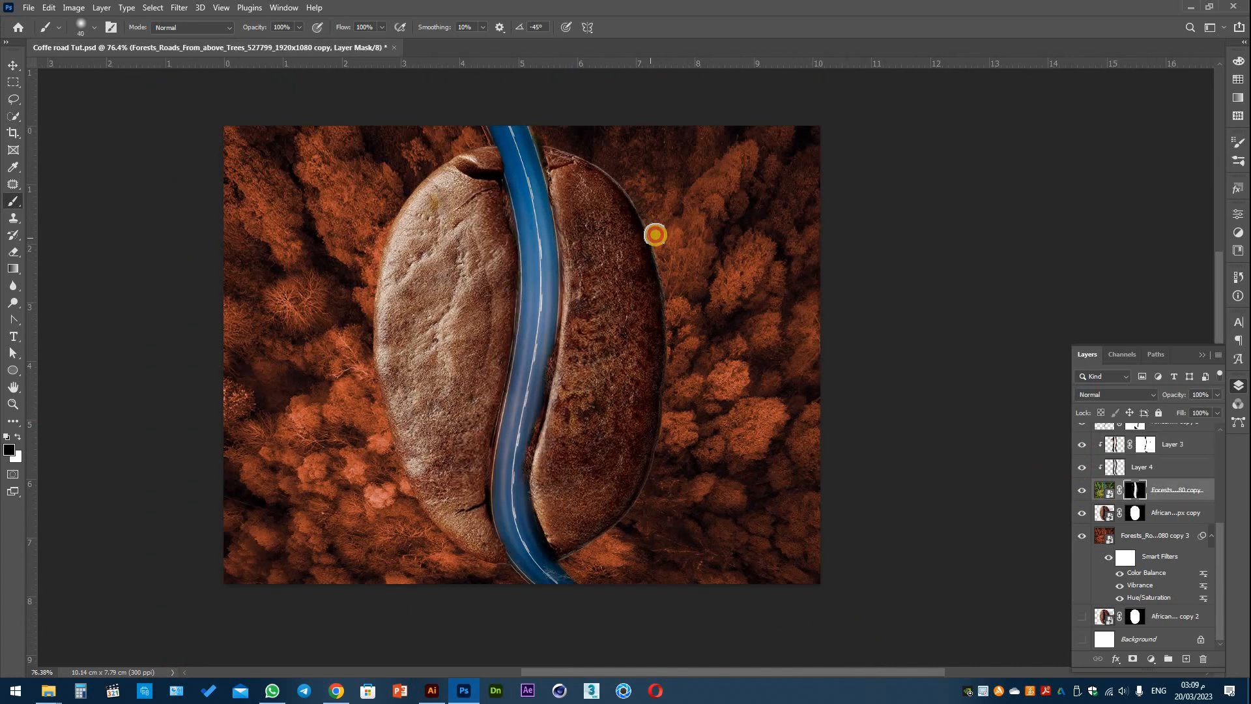
pyautogui.moveTo(656, 235)
pyautogui.mouseDown()
pyautogui.moveTo(666, 484)
pyautogui.moveTo(660, 441)
pyautogui.moveTo(599, 542)
pyautogui.moveTo(569, 549)
pyautogui.moveTo(368, 288)
pyautogui.moveTo(454, 158)
pyautogui.moveTo(559, 152)
pyautogui.moveTo(646, 238)
pyautogui.moveTo(639, 481)
pyautogui.mouseUp()
# Soften the bean's right edge by painting black on its layer mask with a size 25 brush at 50% opacity.
pyautogui.click(1081, 515)
pyautogui.click(1081, 514)
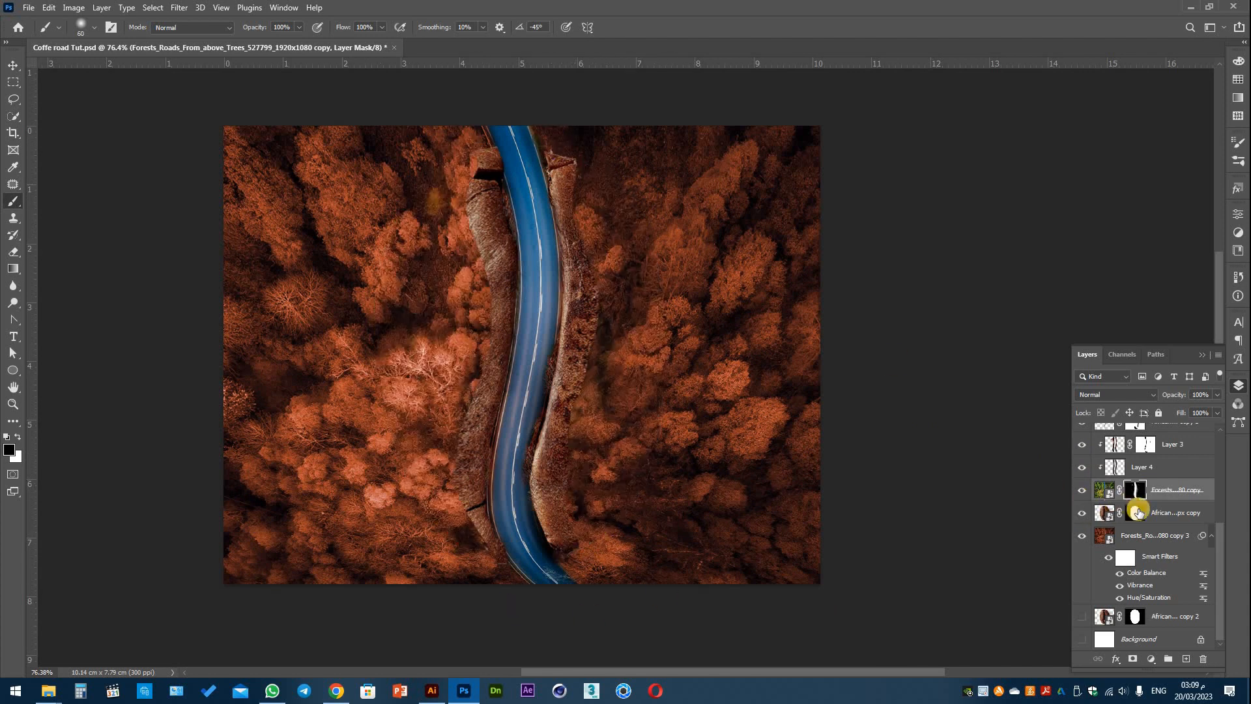
pyautogui.click(1135, 511)
pyautogui.press('[')
pyautogui.press('[')
pyautogui.press('[')
pyautogui.press('[')
pyautogui.press('[')
pyautogui.press('[')
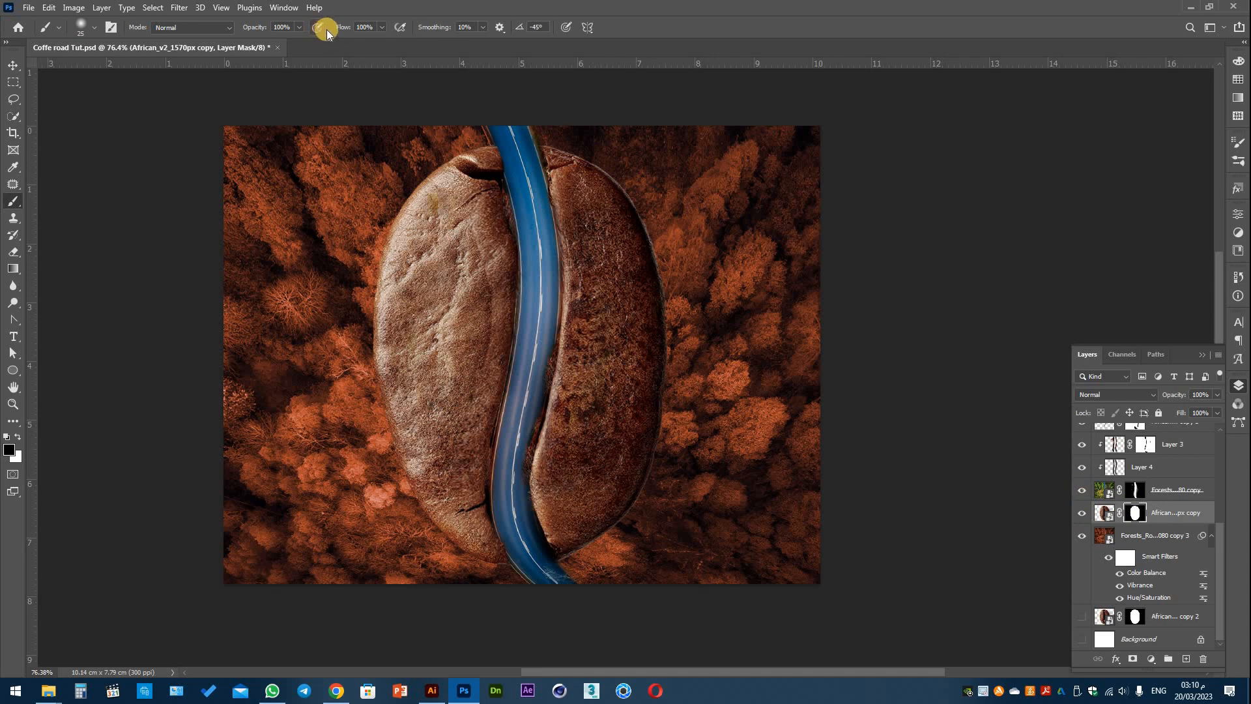
pyautogui.press('5')
pyautogui.moveTo(608, 171)
pyautogui.mouseDown()
pyautogui.moveTo(633, 194)
pyautogui.moveTo(660, 266)
pyautogui.moveTo(669, 415)
pyautogui.mouseUp()
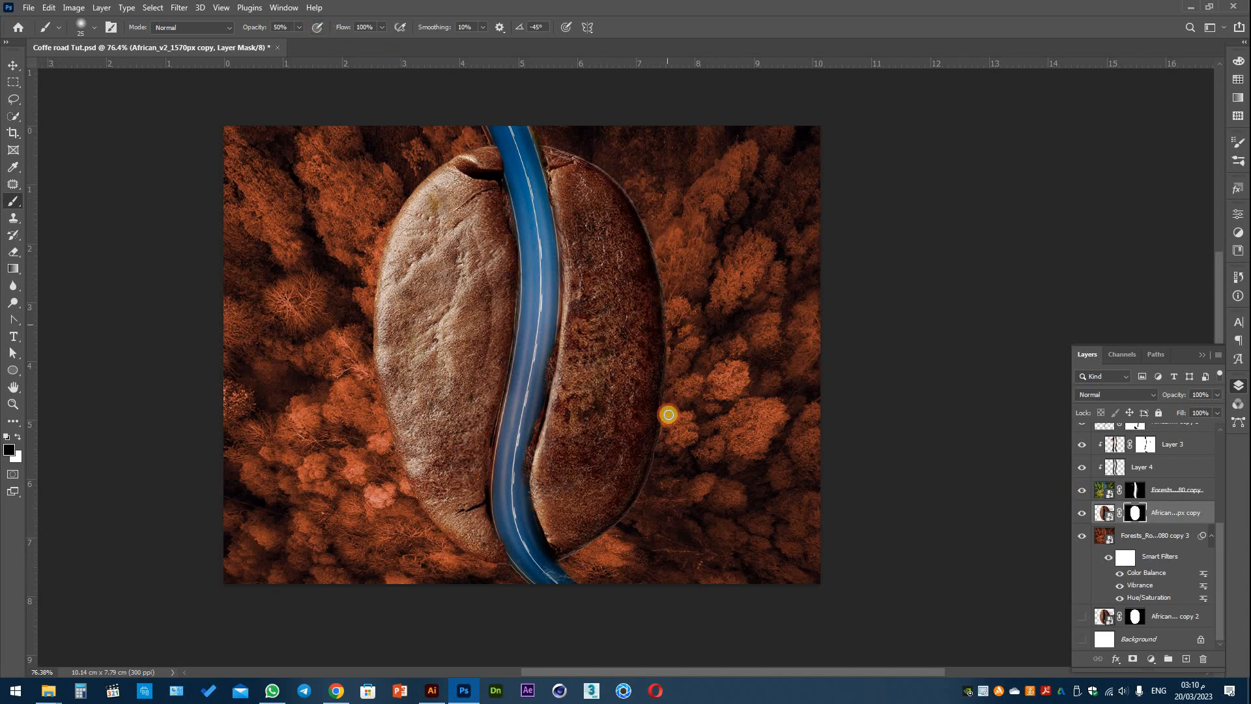
# Add a new empty layer between the coffee bean layer and the brown forest background.
pyautogui.click(11, 66)
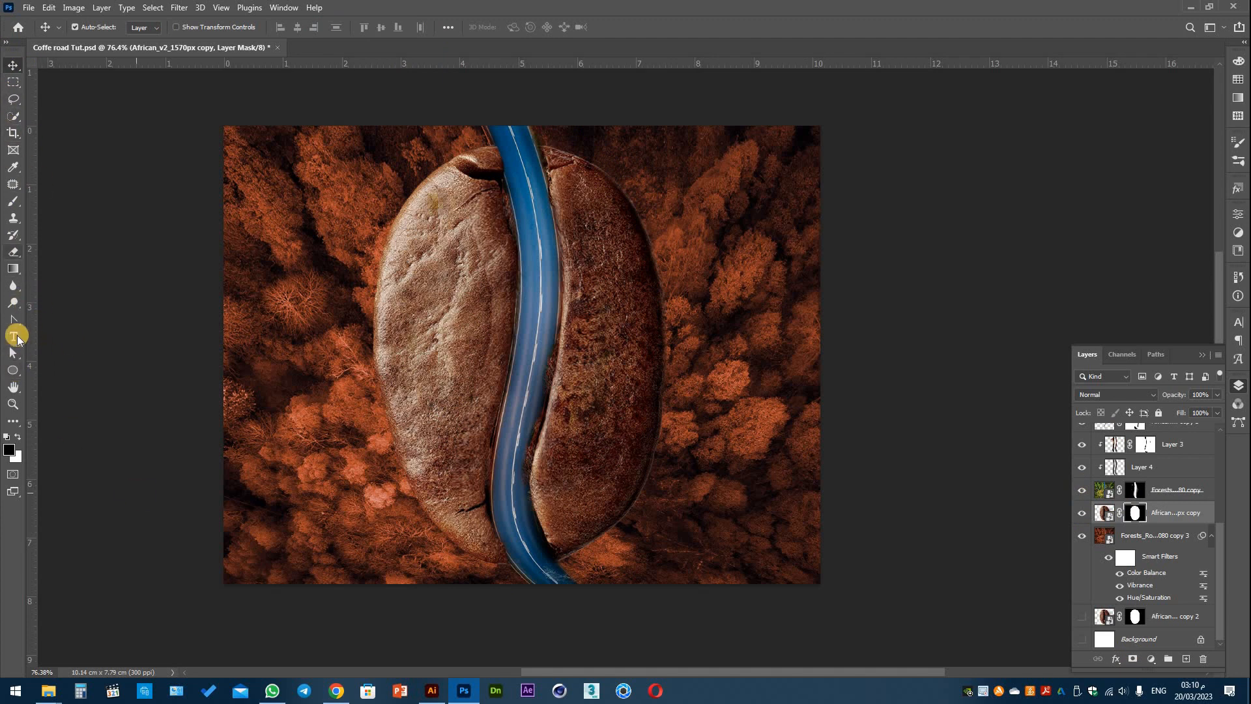
pyautogui.scroll(5, 1193, 600)
pyautogui.click(1167, 434)
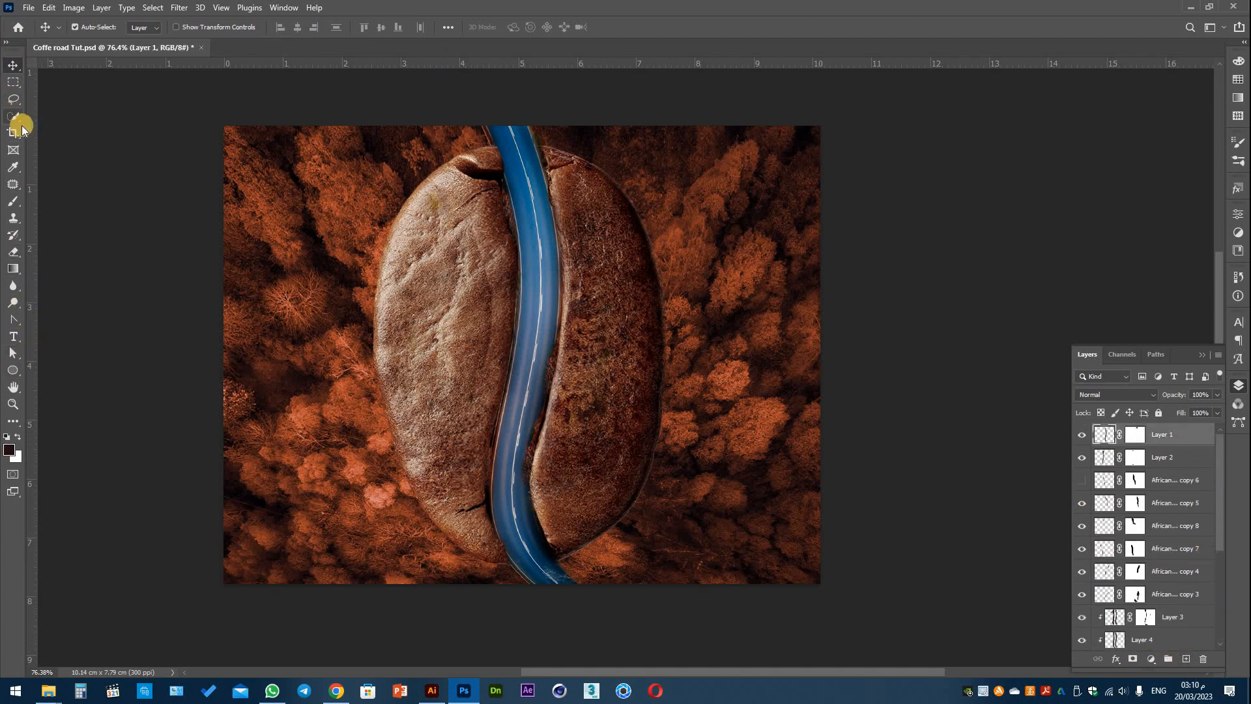
pyautogui.scroll(-5, 1173, 517)
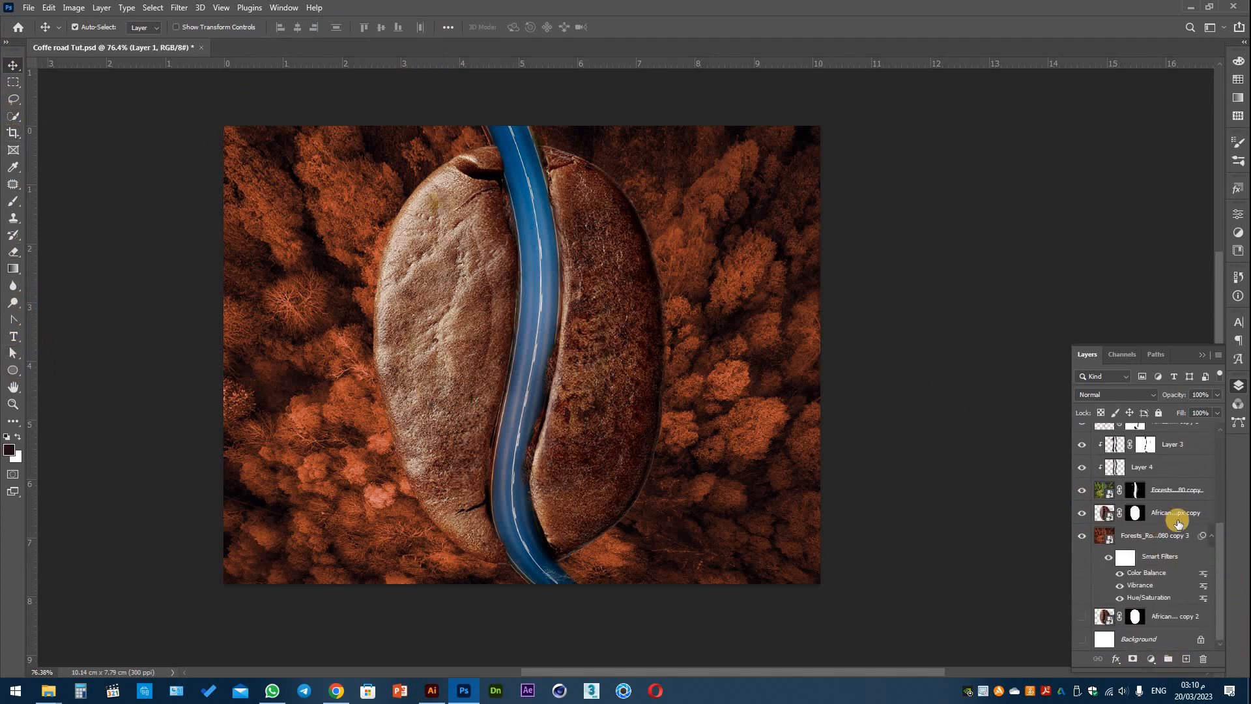
pyautogui.click(1173, 512)
pyautogui.click(1188, 660)
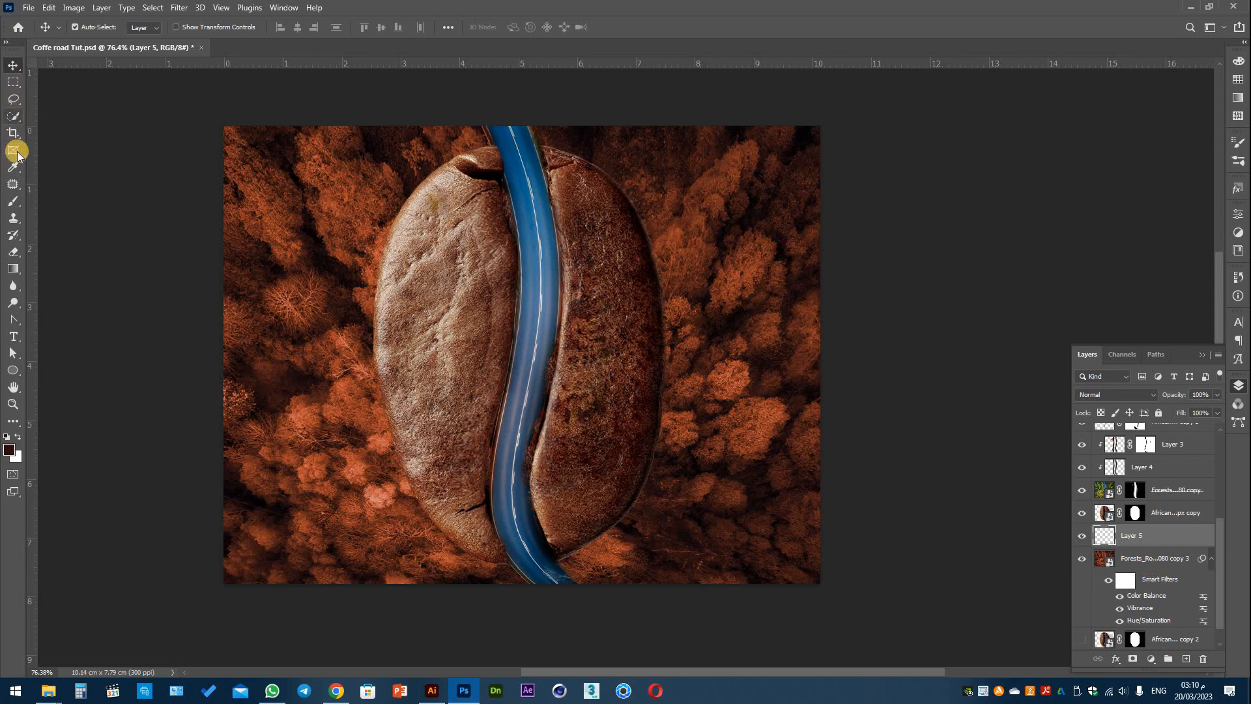
# Paint white on Layer 5 over the forest left of the bean with a size 900 soft brush at 50% opacity.
pyautogui.click(13, 200)
pyautogui.press('d')
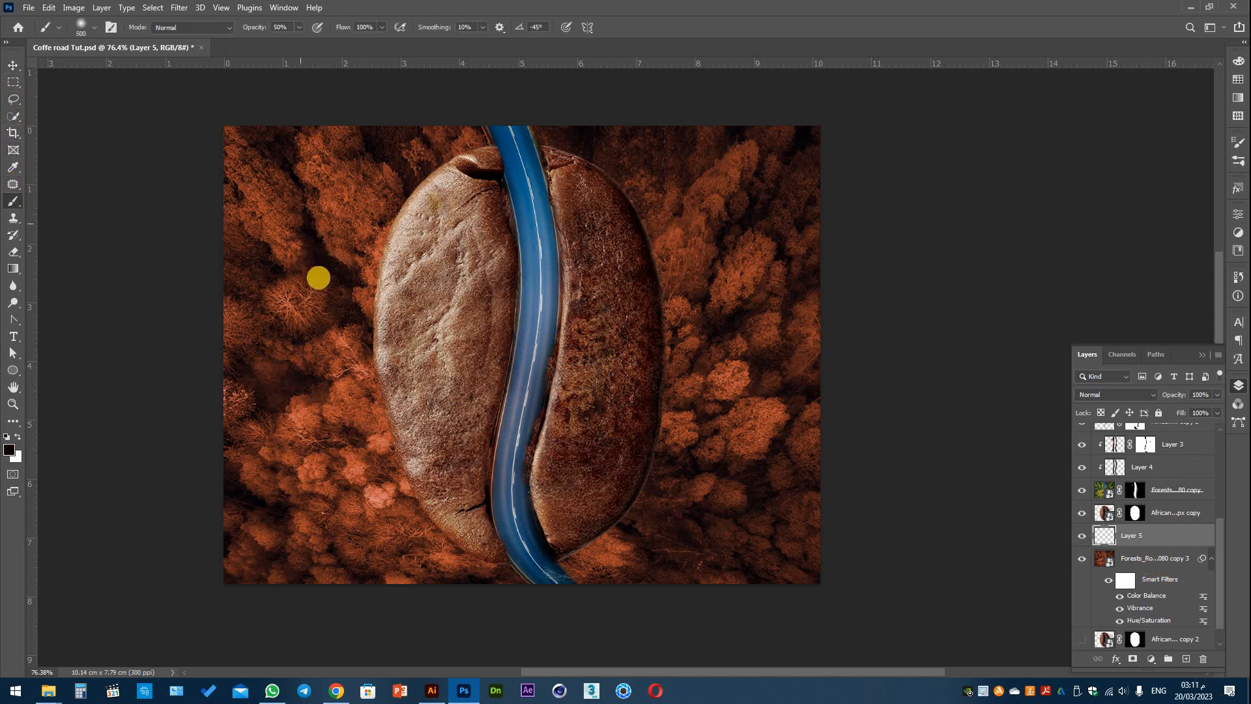
pyautogui.press(']')
pyautogui.press(']')
pyautogui.press(']')
pyautogui.press(']')
pyautogui.press(']')
pyautogui.press(']')
pyautogui.click(314, 230)
pyautogui.hotkey('ctrl', 'z')
pyautogui.press('x')
pyautogui.moveTo(311, 230); pyautogui.dragTo(336, 420)
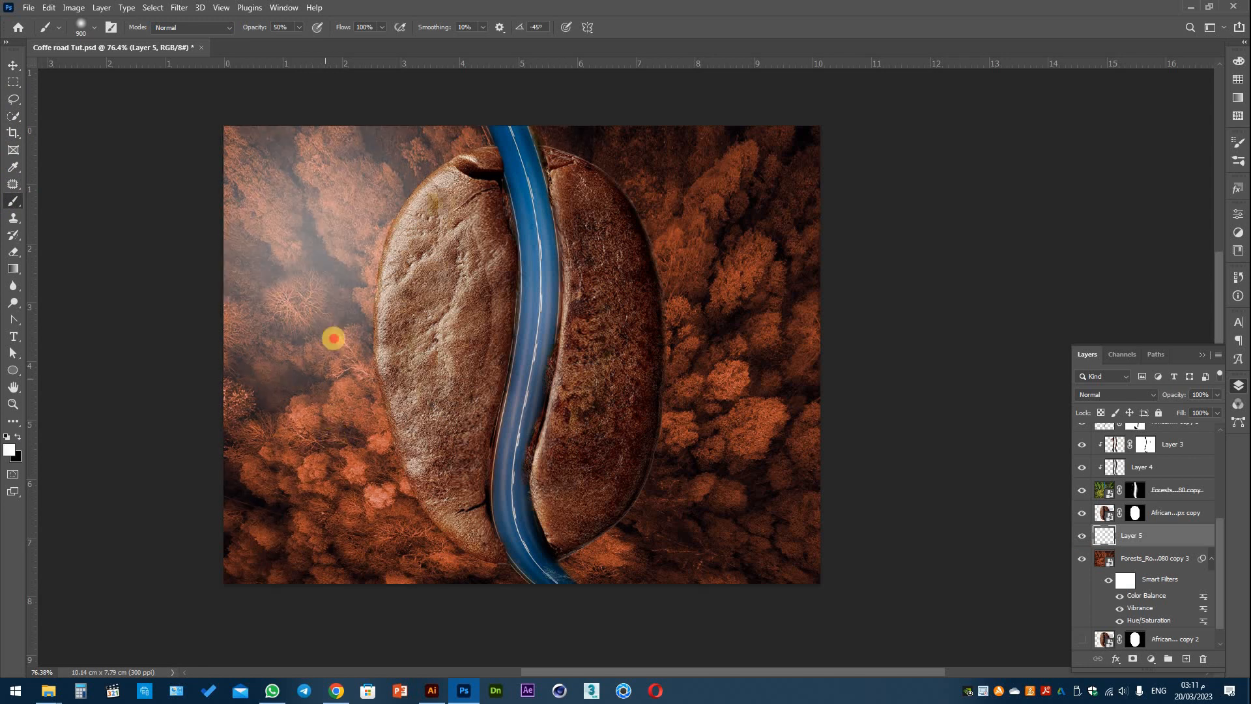
pyautogui.moveTo(329, 338); pyautogui.dragTo(319, 204)
pyautogui.click(318, 204)
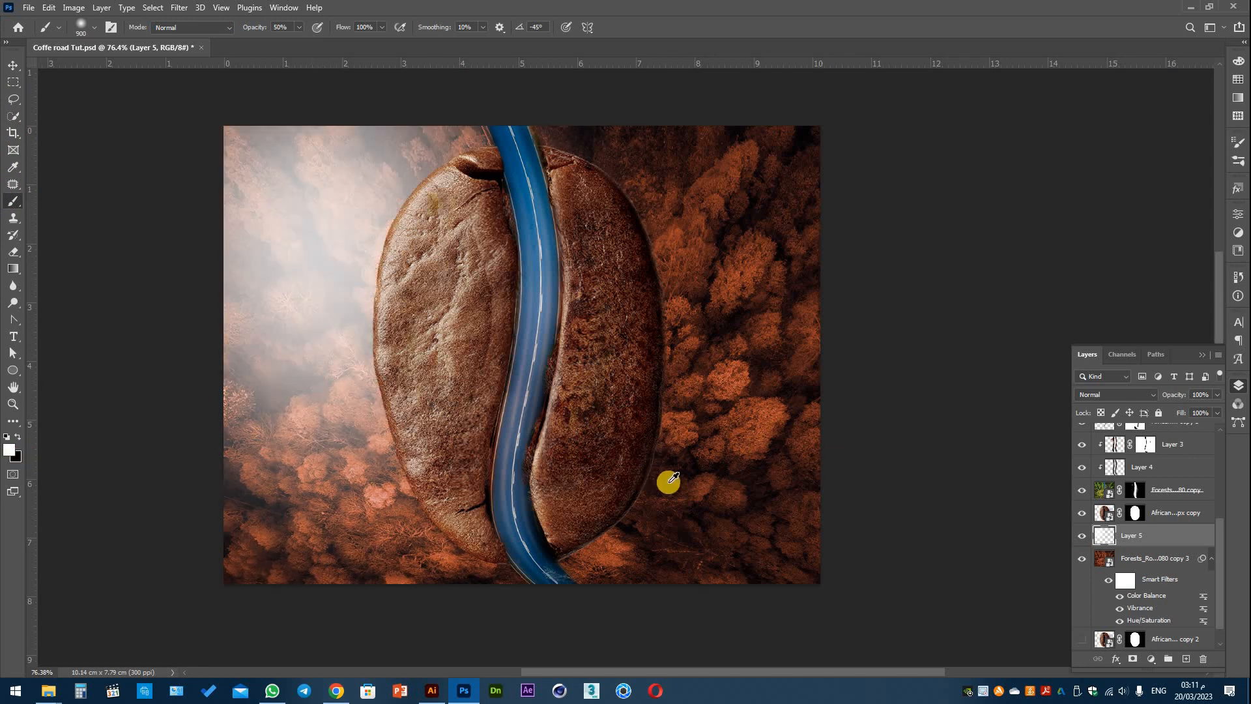
# Try several blend modes on Layer 5 and set it to Soft Light.
pyautogui.click(1178, 441)
pyautogui.press('v')
pyautogui.click(1112, 394)
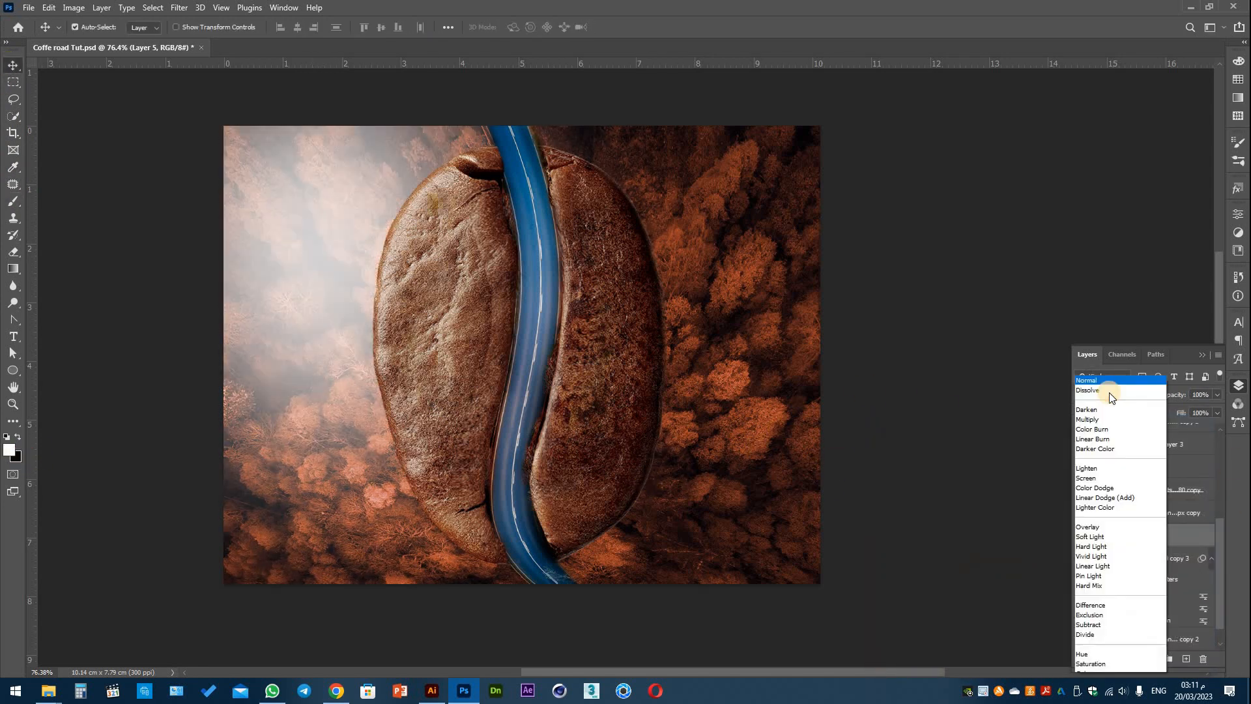
pyautogui.click(1097, 394)
pyautogui.scroll(-12, 1097, 394)
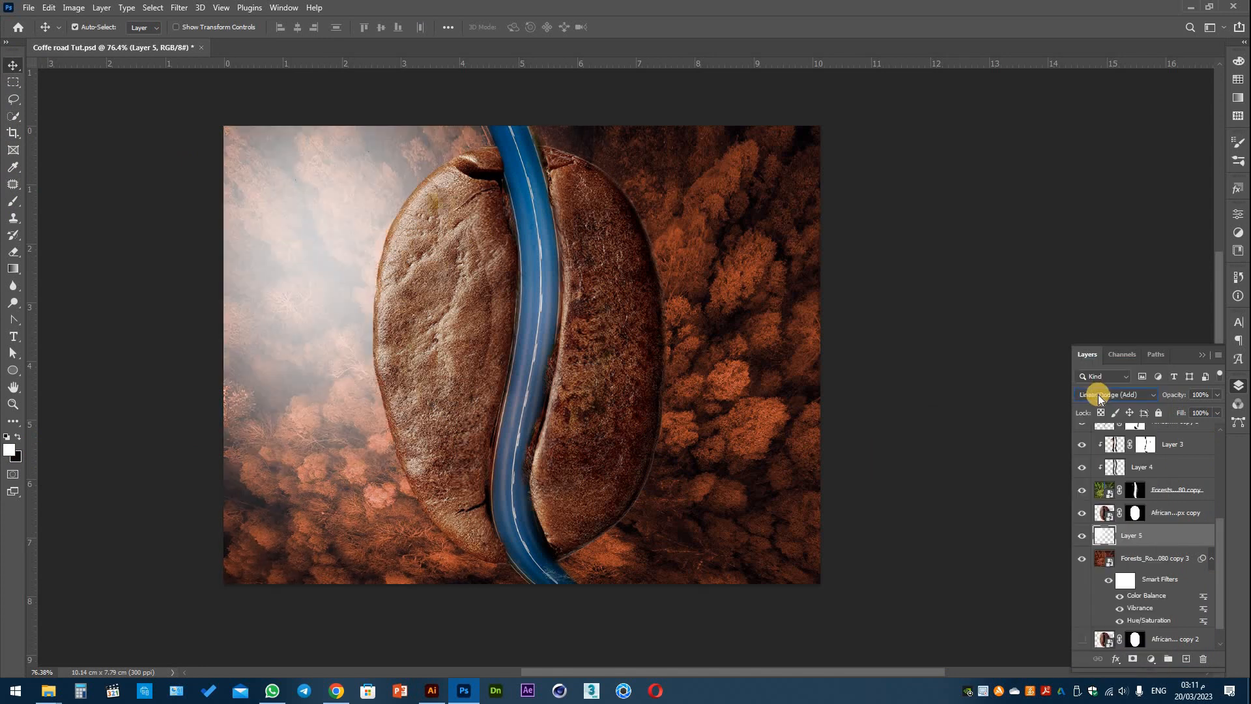
pyautogui.scroll(-5, 1093, 394)
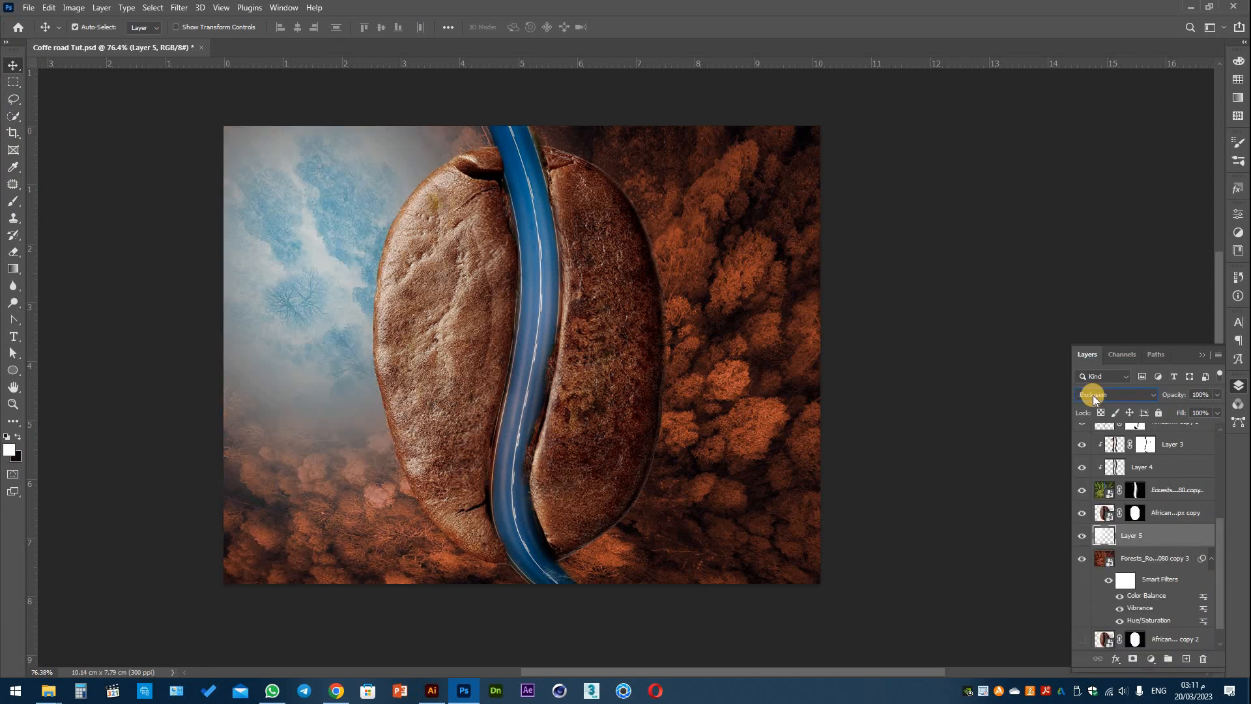
pyautogui.click(1093, 395)
pyautogui.click(1108, 519)
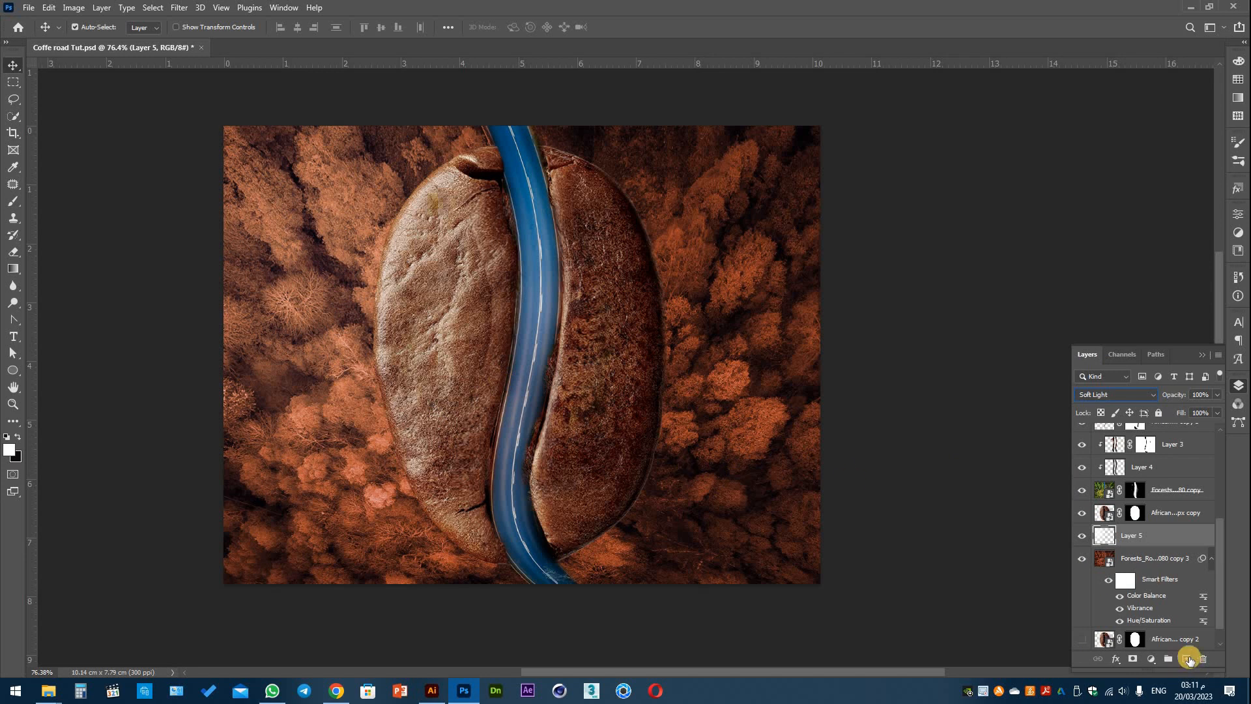
# Add a new layer above Layer 5 and paint black over the forest right of the bean with the size 900 brush.
pyautogui.click(1187, 659)
pyautogui.click(13, 202)
pyautogui.press('x')
pyautogui.moveTo(770, 497)
pyautogui.mouseDown()
pyautogui.moveTo(696, 508)
pyautogui.moveTo(745, 234)
pyautogui.moveTo(704, 143)
pyautogui.mouseUp()
# Compare blend modes on Layer 6, set it to Overlay, and save the document.
pyautogui.click(1126, 395)
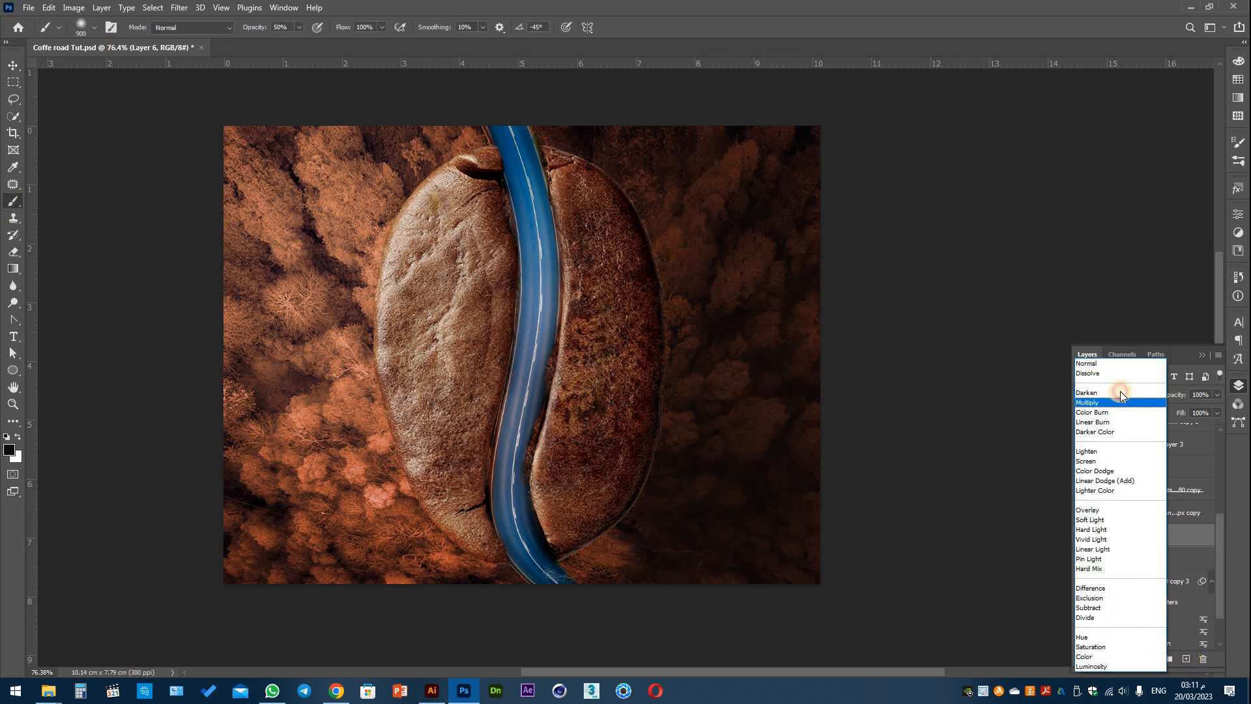
pyautogui.click(1119, 397)
pyautogui.scroll(-7, 1108, 394)
pyautogui.scroll(-4, 1106, 394)
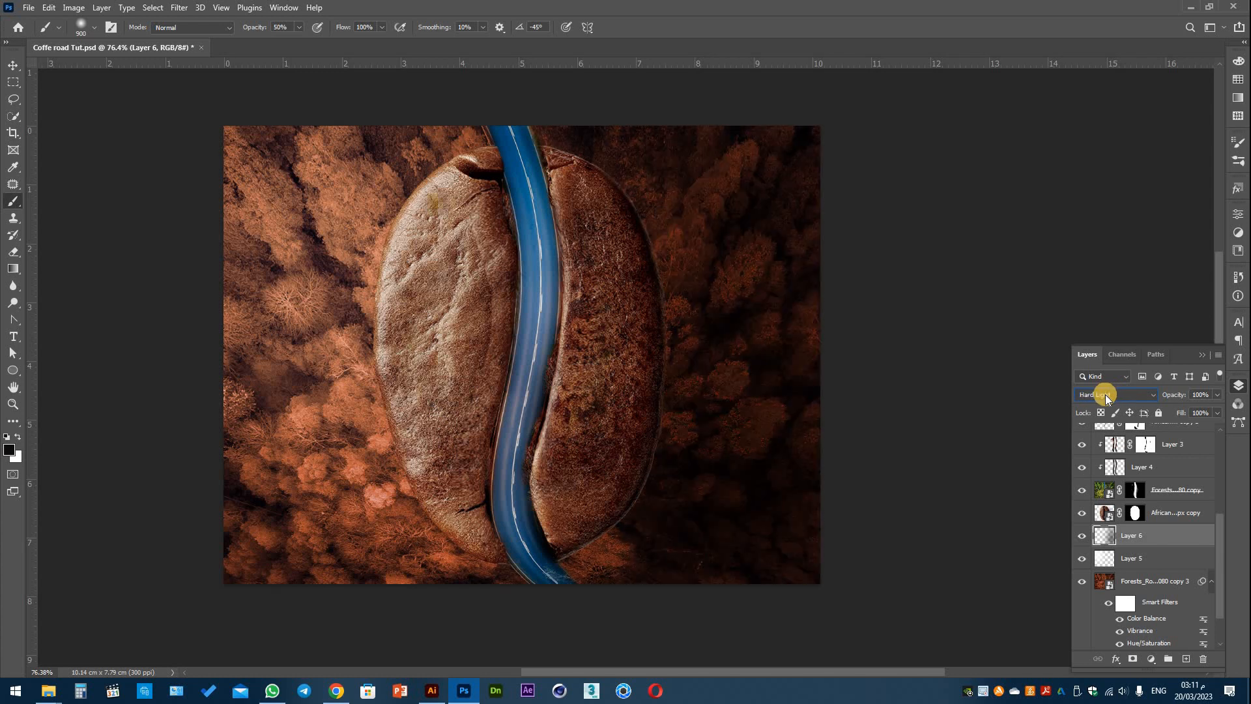
pyautogui.scroll(-2, 1106, 394)
pyautogui.scroll(-8, 1109, 393)
pyautogui.scroll(8, 1108, 394)
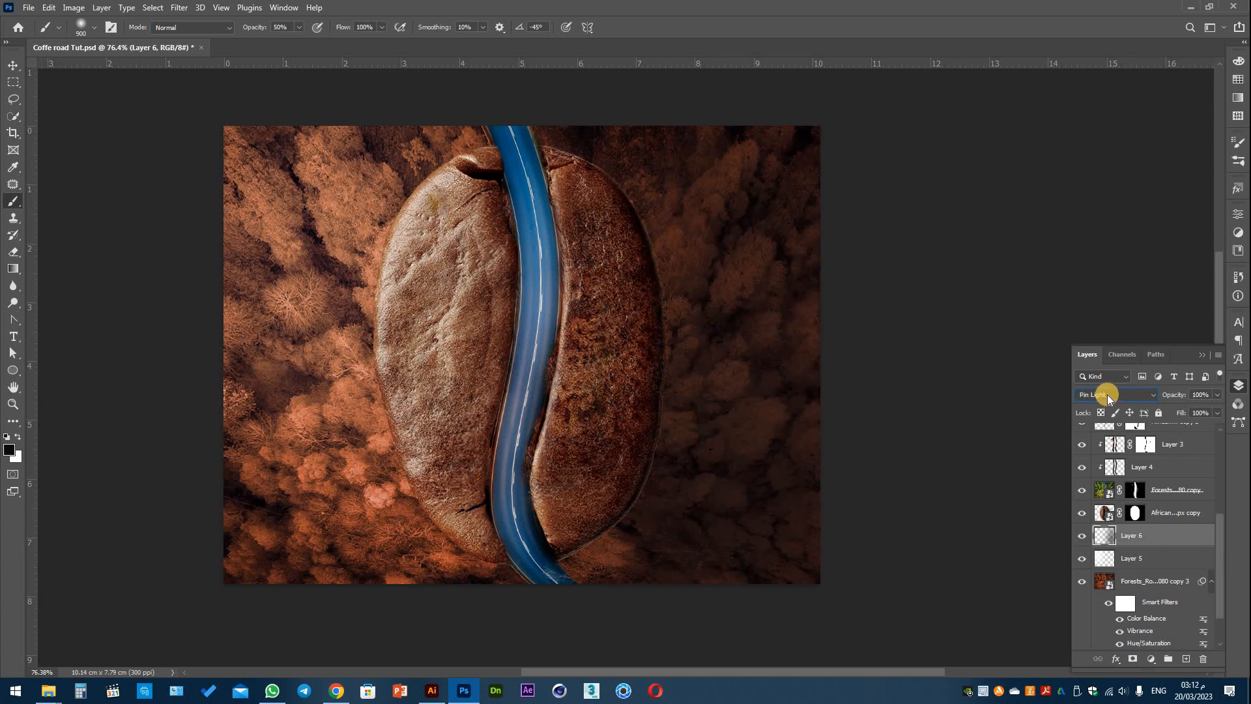
pyautogui.scroll(1, 1108, 394)
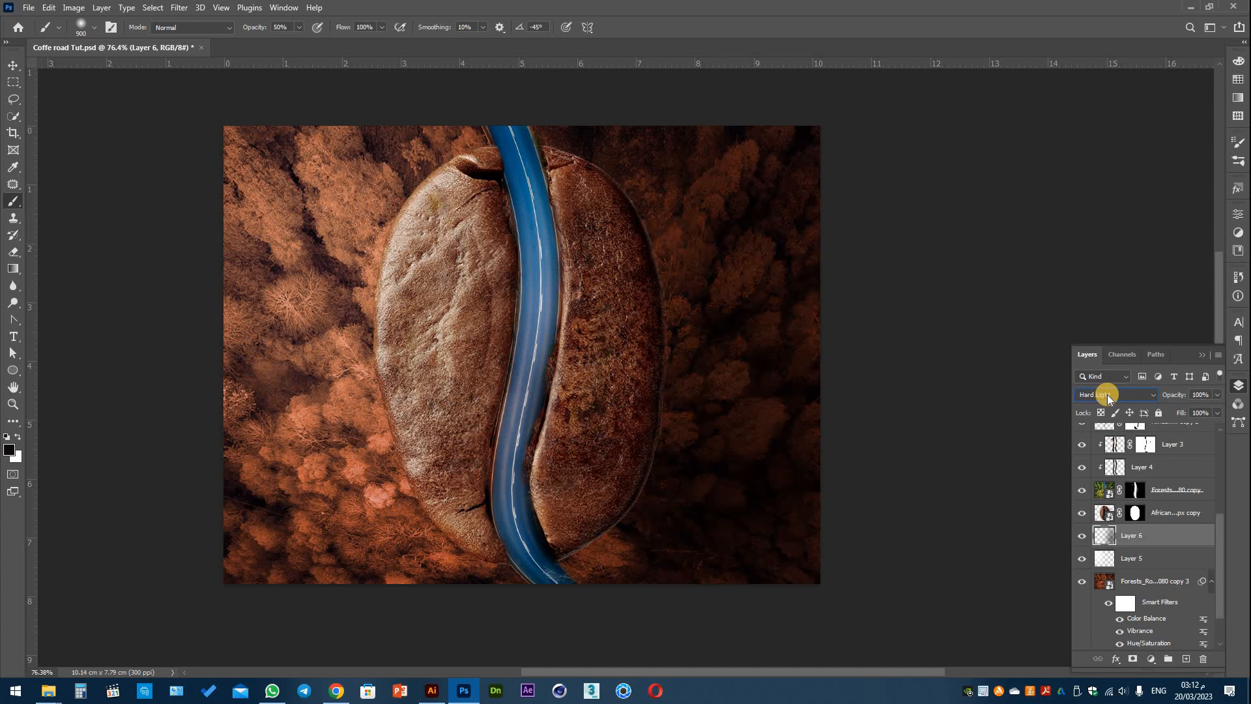
pyautogui.press('v')
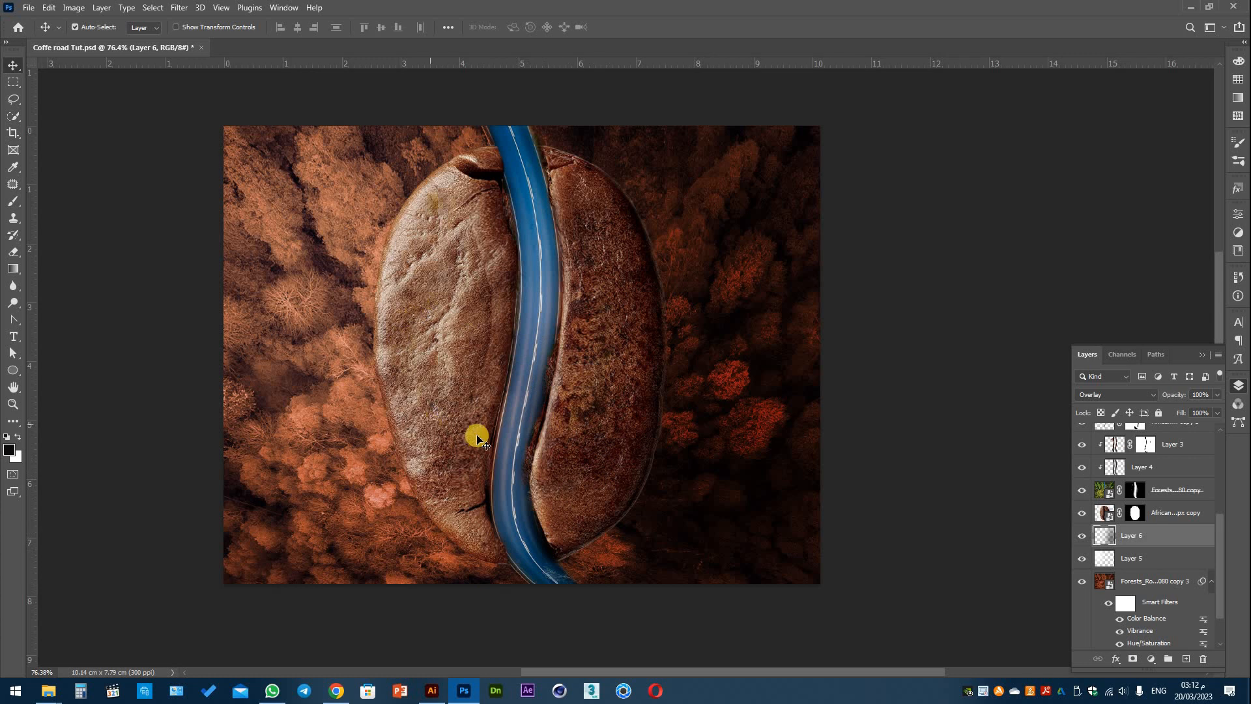
pyautogui.hotkey('ctrl', 's')
# Delete the hidden African copy 6 layer.
pyautogui.click(1111, 444)
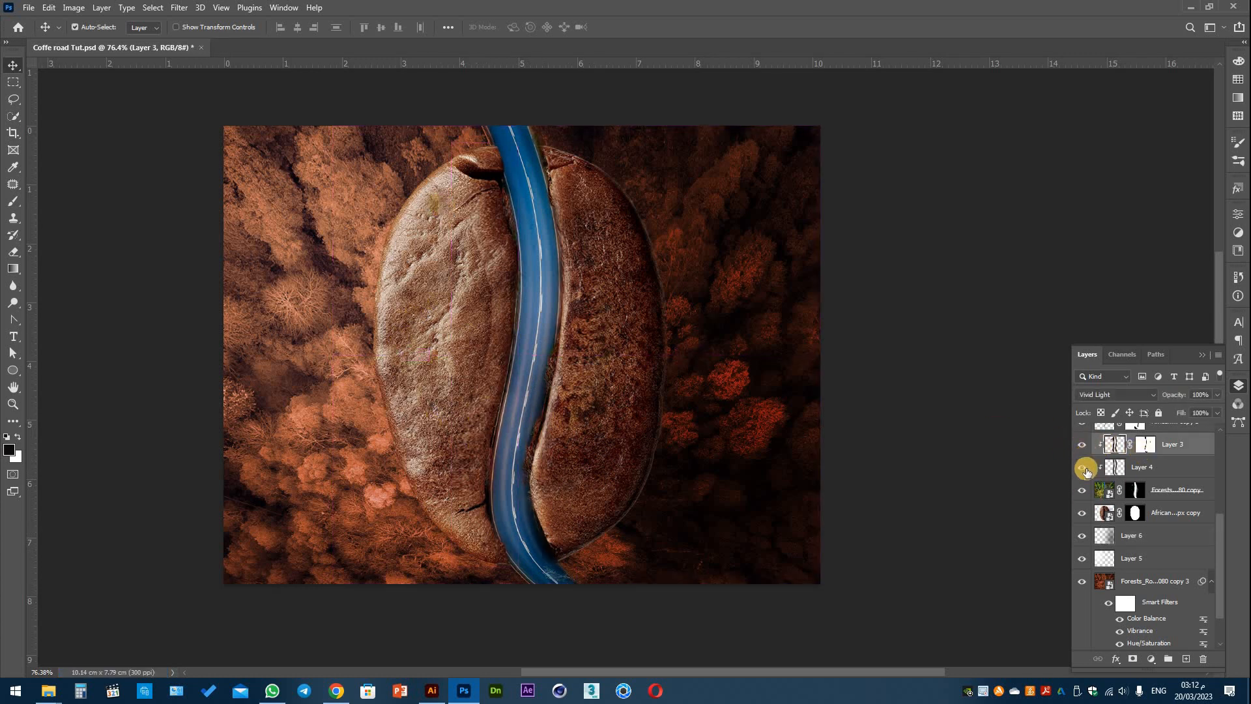
pyautogui.scroll(3, 1083, 470)
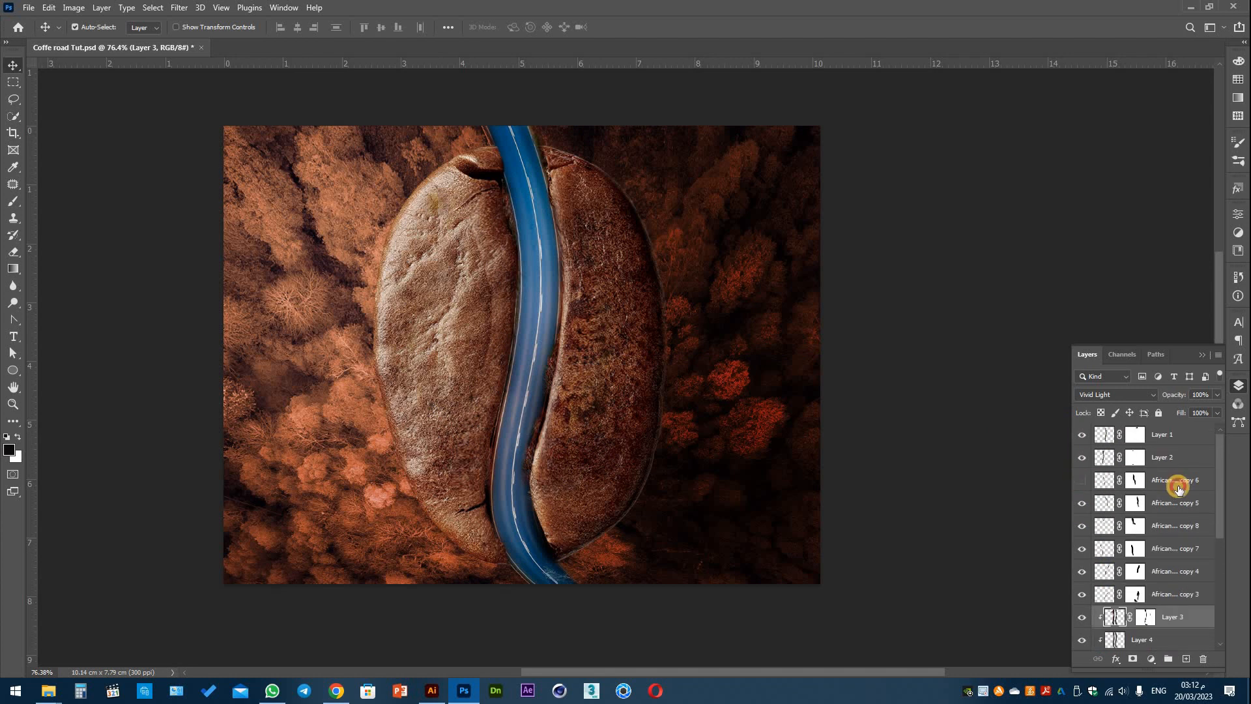
pyautogui.click(1178, 489)
pyautogui.press('Delete')
# Compare Layer 2 off and on, paint black at 50% opacity on the Layer 2 and Layer 1 masks, and save.
pyautogui.click(1082, 458)
pyautogui.click(1082, 458)
pyautogui.click(1083, 458)
pyautogui.click(1082, 458)
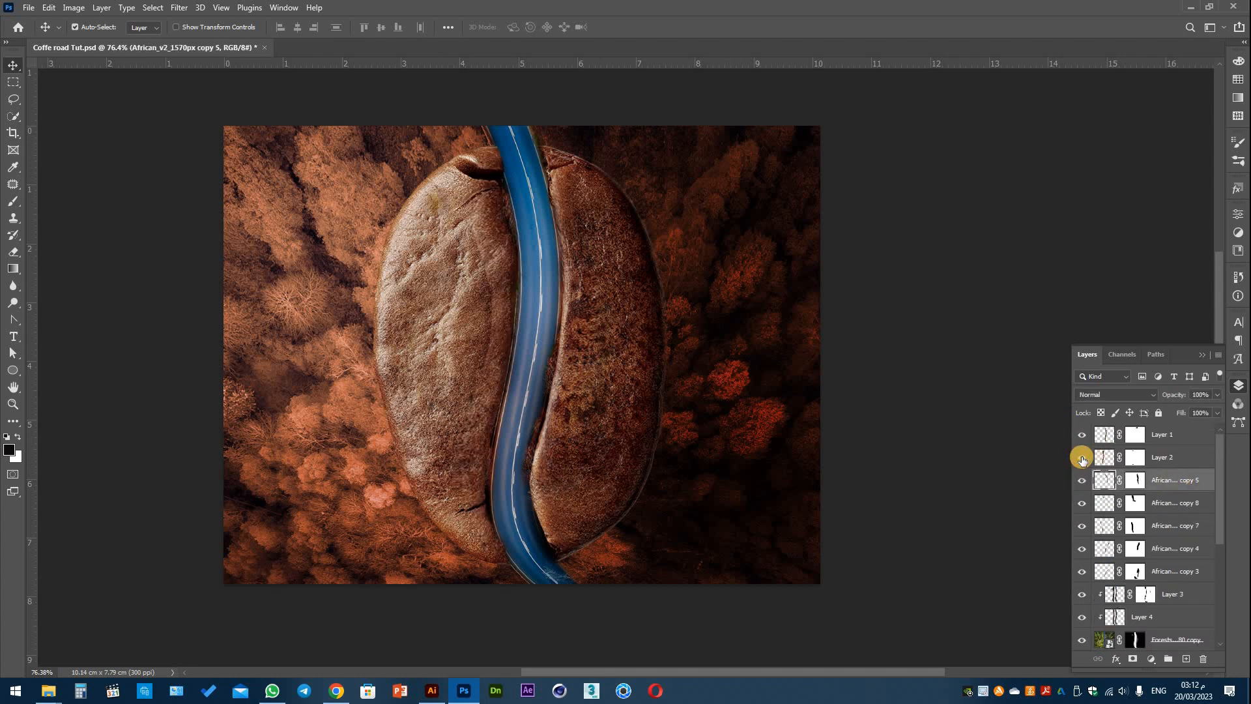
pyautogui.click(1136, 458)
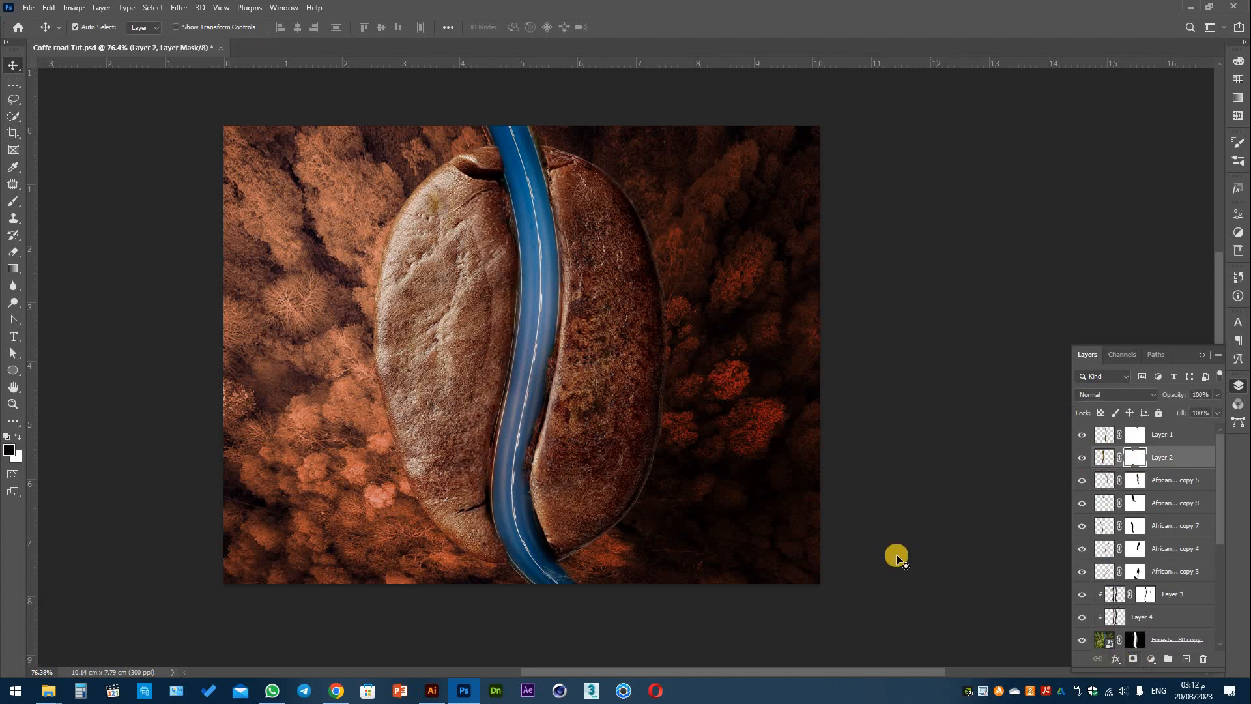
pyautogui.press('b')
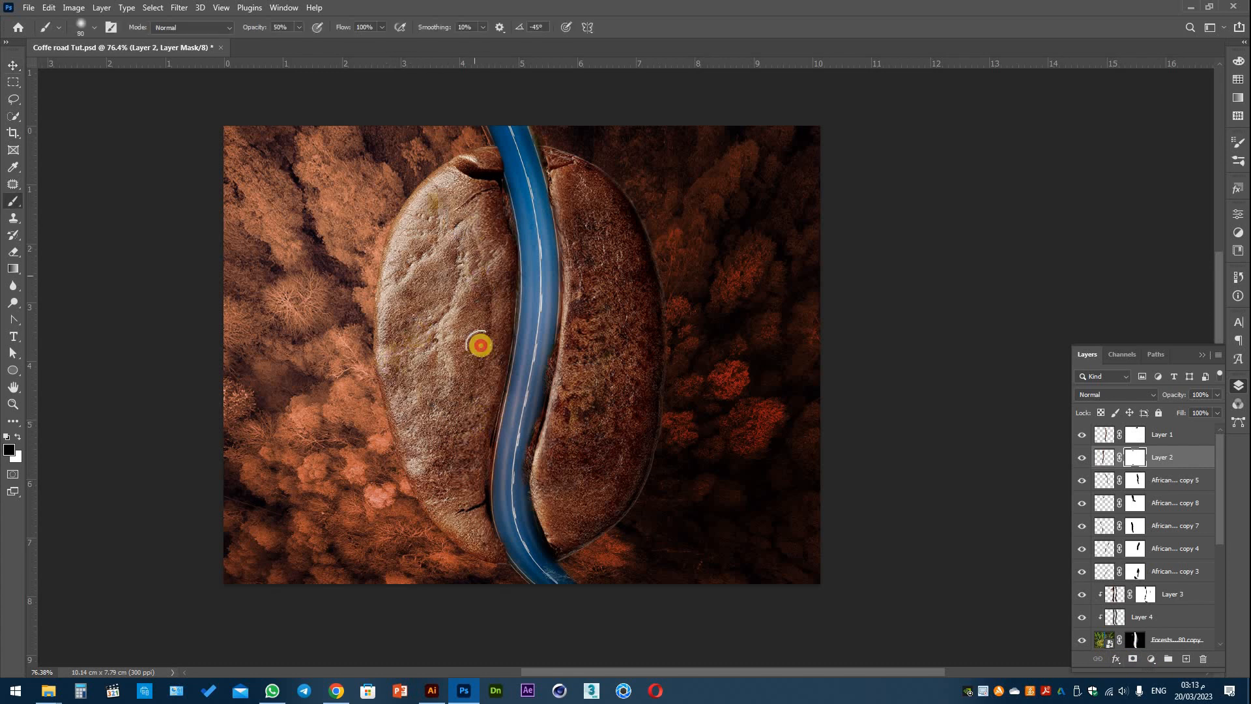
pyautogui.hotkey('alt', ']')
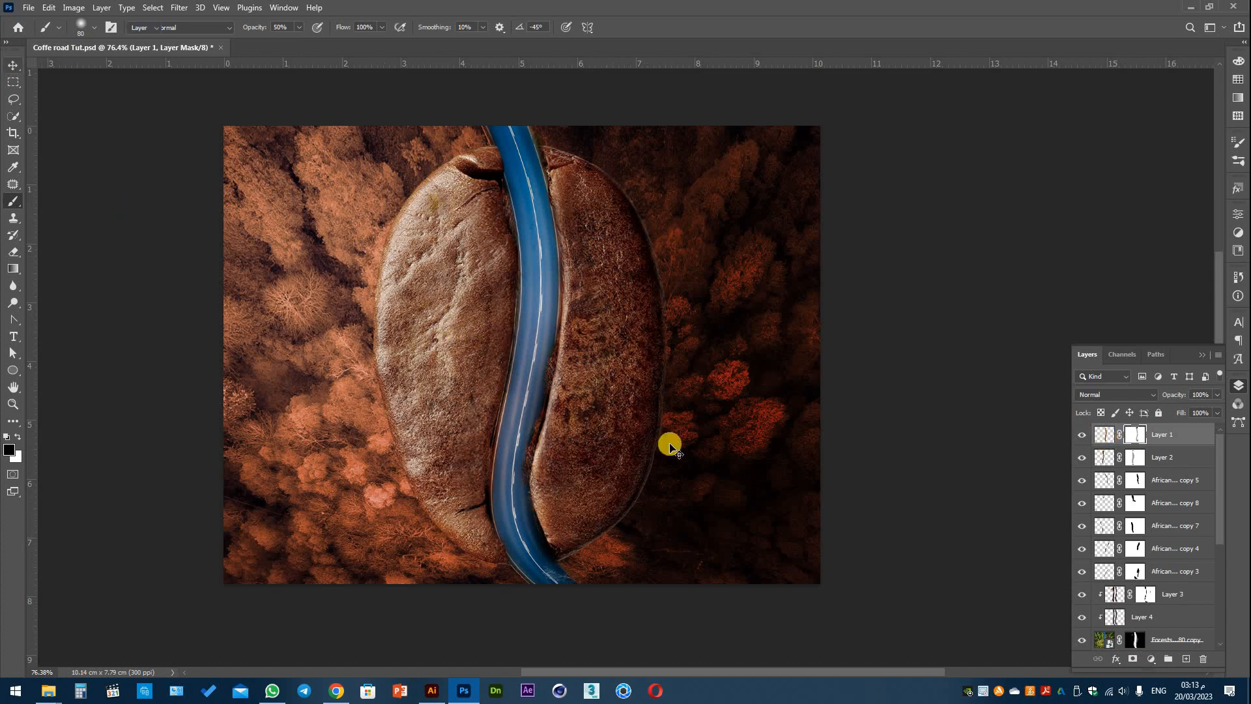
pyautogui.press('v')
pyautogui.hotkey('ctrl', 's')
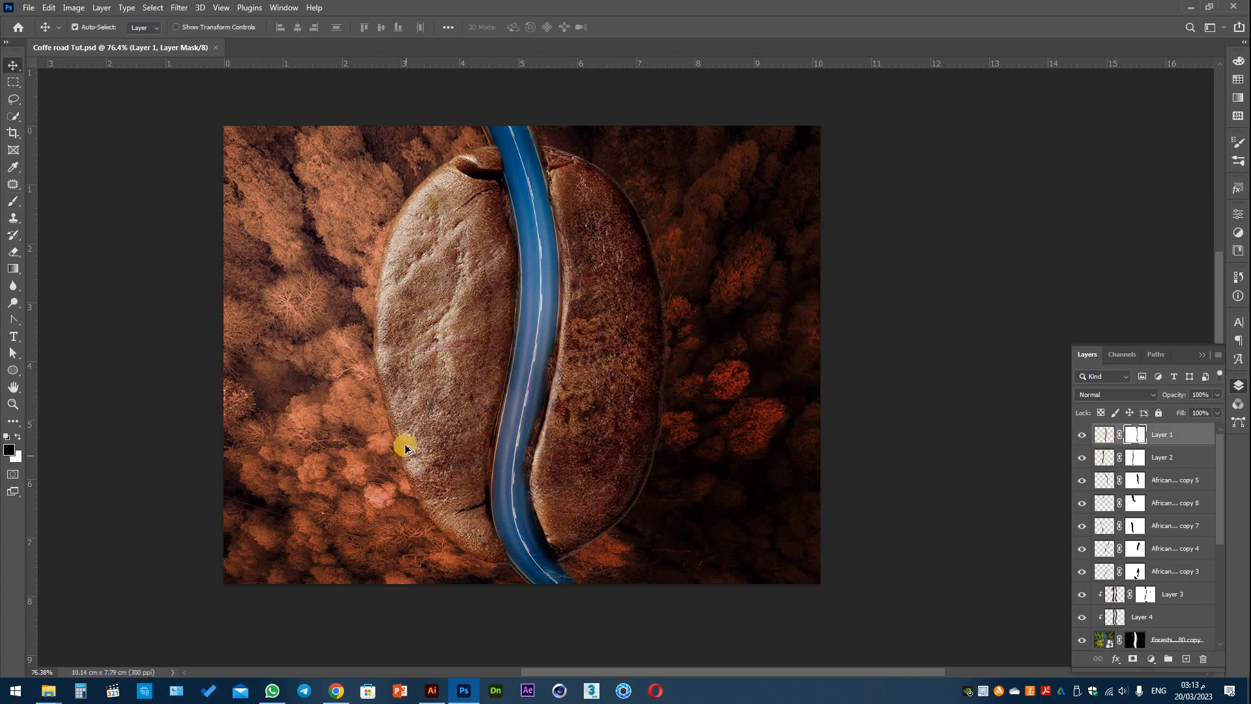
# Switch to File Explorer and place the coffee-bean-png image from the Links folder into the Photoshop document.
pyautogui.hotkey('alt', 'Tab')
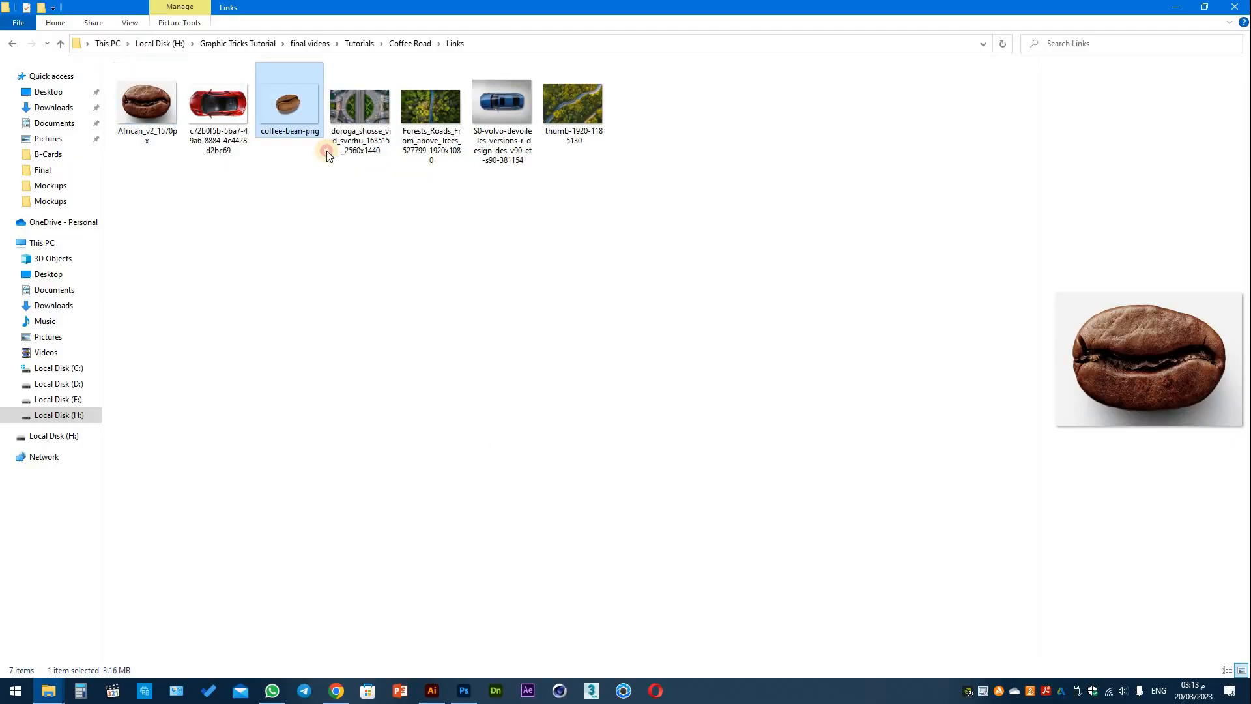
pyautogui.moveTo(326, 150); pyautogui.dragTo(743, 280)
pyautogui.hotkey('alt', 'Tab')
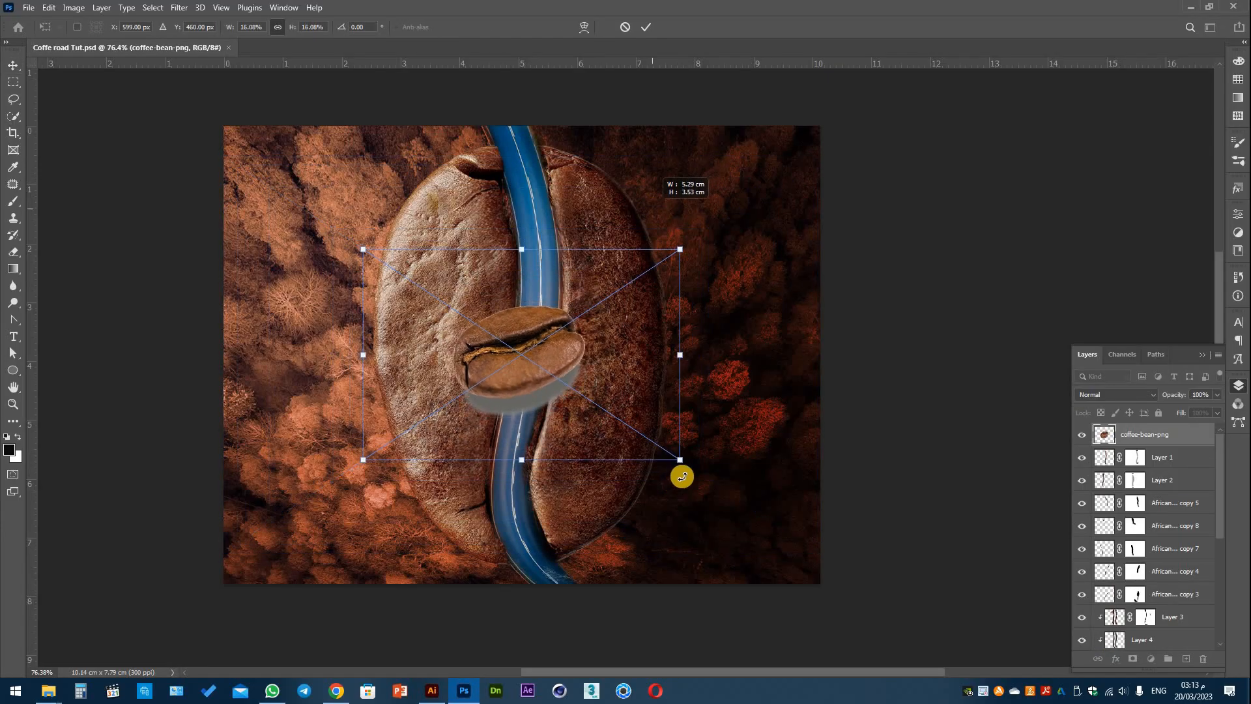
# Scale the placed small bean down to about 12%, rotate it nearly upright, and position it in the artwork's lower-left corner.
pyautogui.moveTo(682, 477); pyautogui.dragTo(677, 250)
pyautogui.moveTo(541, 356); pyautogui.dragTo(330, 510)
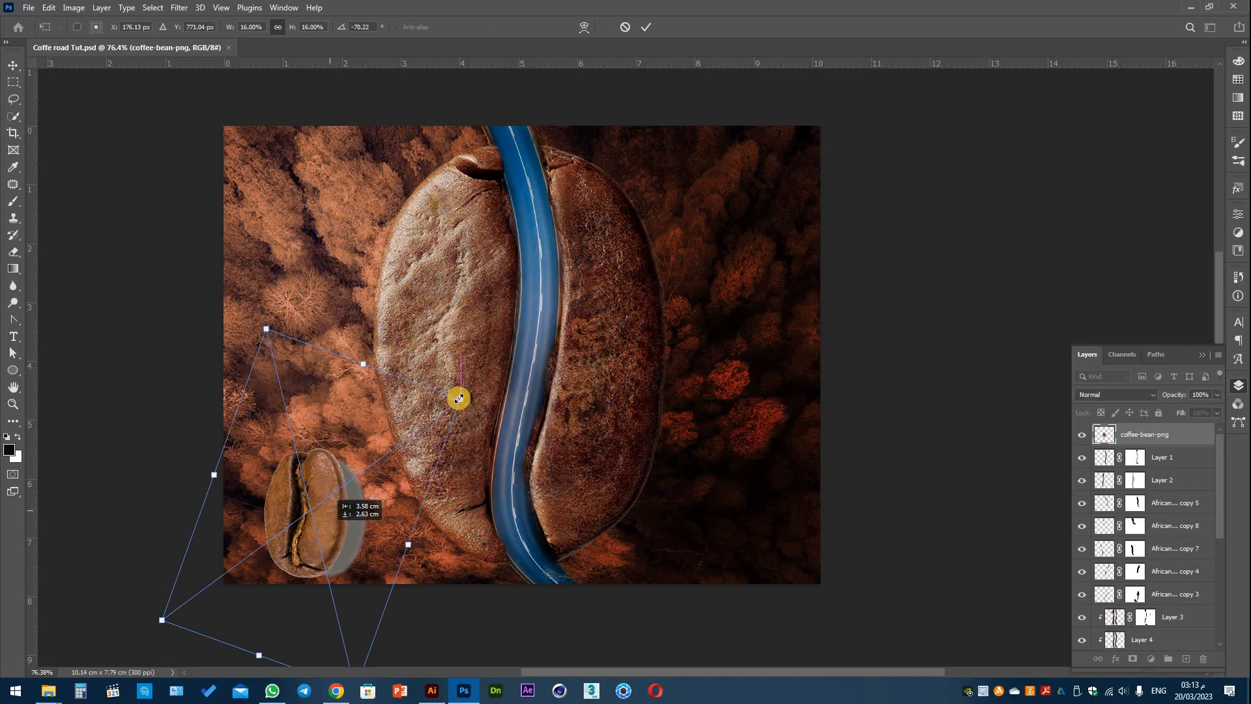
pyautogui.moveTo(459, 398); pyautogui.dragTo(456, 461)
pyautogui.moveTo(326, 509); pyautogui.dragTo(275, 545)
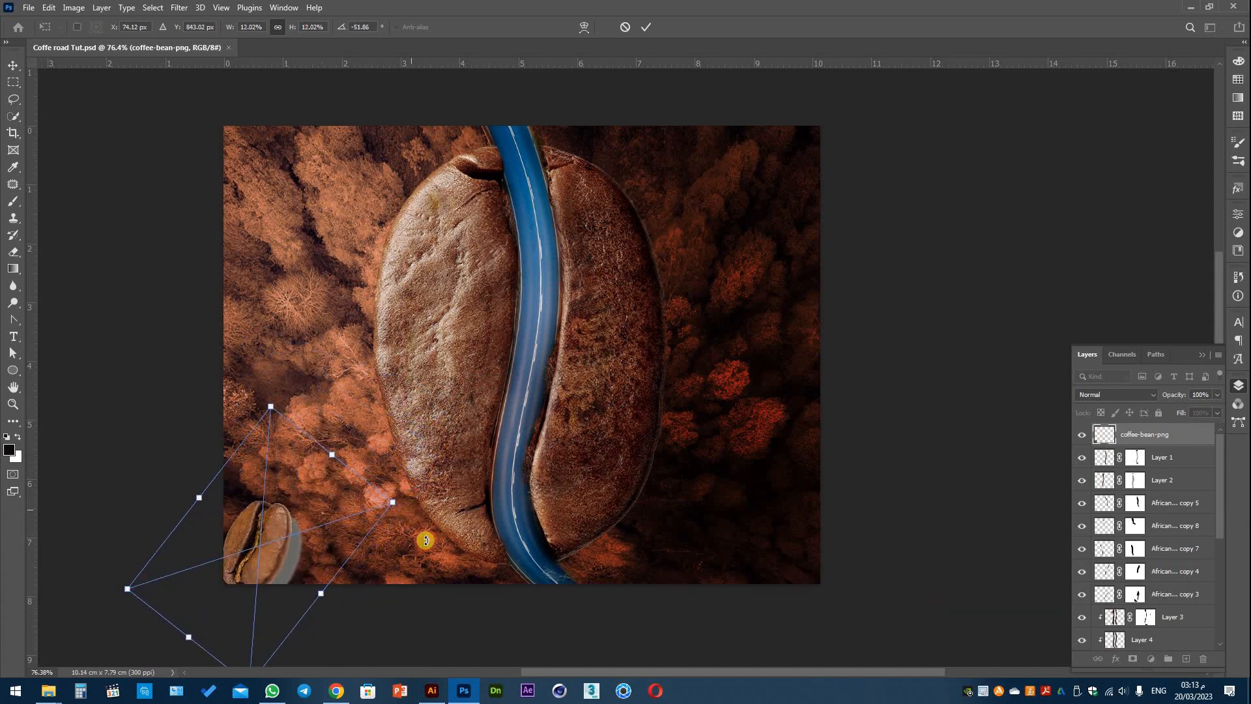
pyautogui.moveTo(426, 541); pyautogui.dragTo(368, 436)
pyautogui.click(645, 28)
pyautogui.scroll(5, 270, 565)
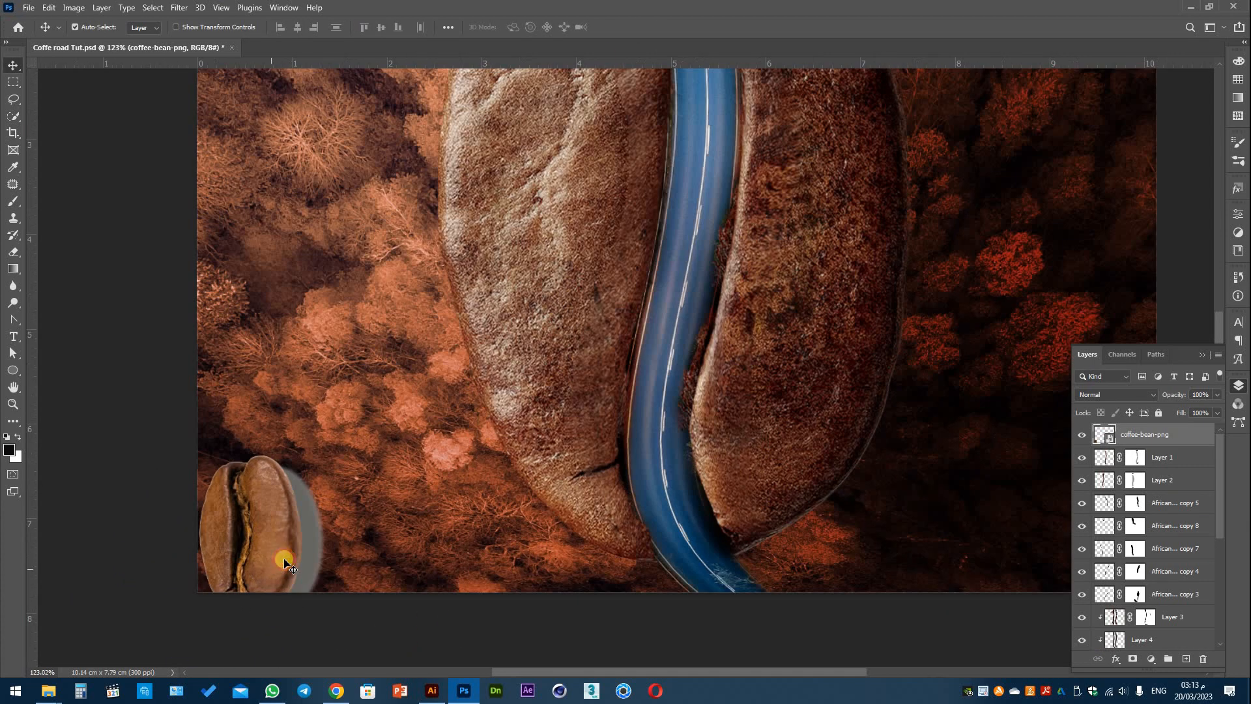
pyautogui.moveTo(285, 562); pyautogui.dragTo(282, 559)
# Add a mask to the small bean layer and paint out the grey shadow along its right edge with a size 10 brush.
pyautogui.click(1133, 659)
pyautogui.click(13, 200)
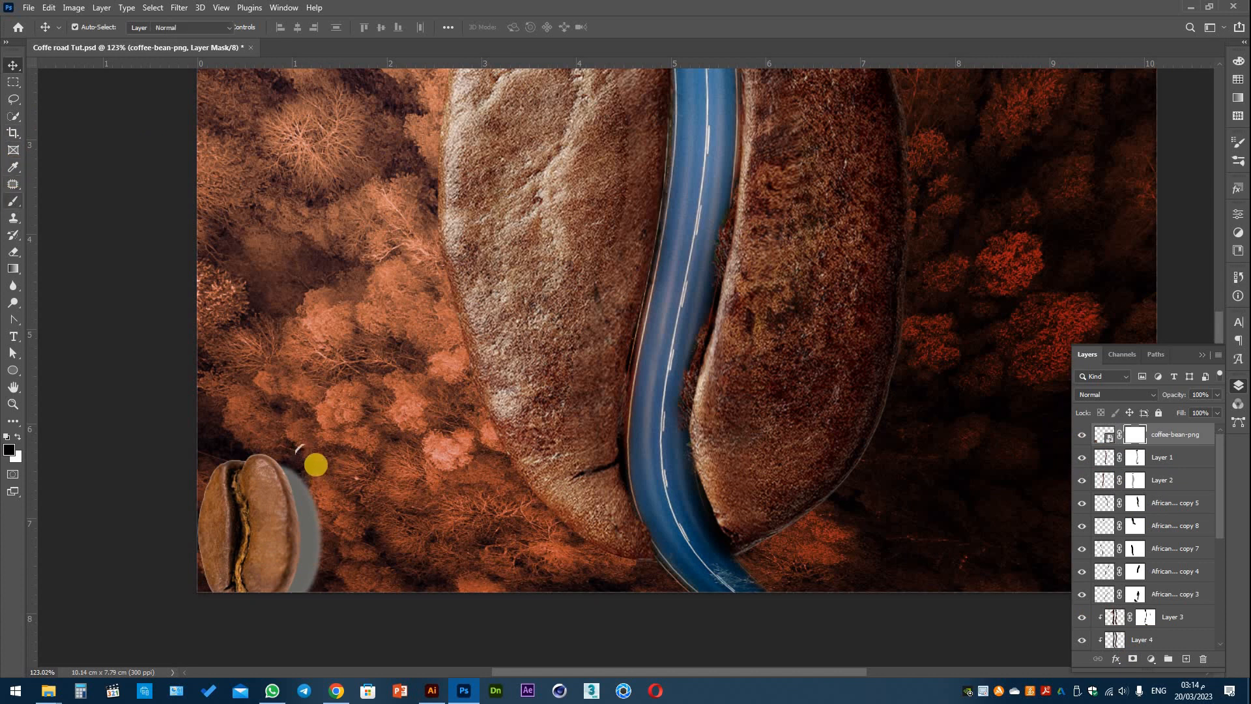
pyautogui.press('[')
pyautogui.moveTo(297, 458)
pyautogui.mouseDown()
pyautogui.moveTo(313, 578)
pyautogui.moveTo(305, 472)
pyautogui.mouseUp()
pyautogui.moveTo(313, 556); pyautogui.dragTo(297, 594)
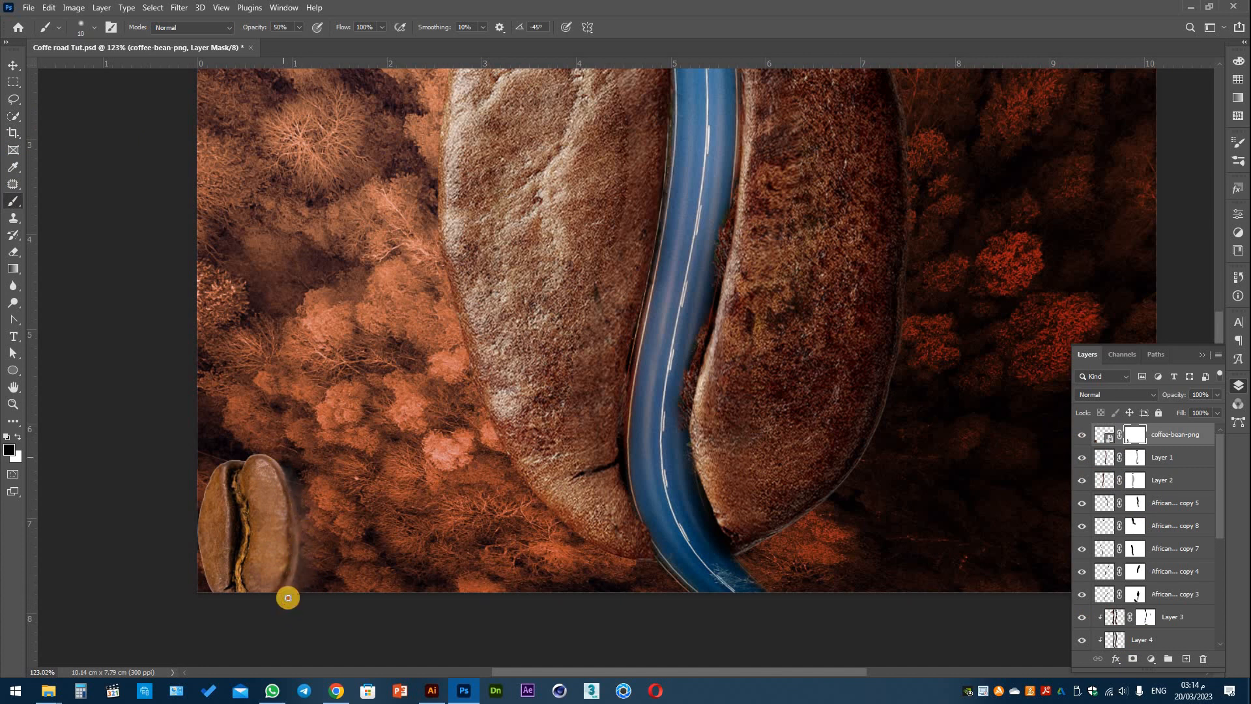
# Add a layer beneath the small bean and paint a soft black shadow along its right side with a size 70 brush at 100% opacity.
pyautogui.click(16, 69)
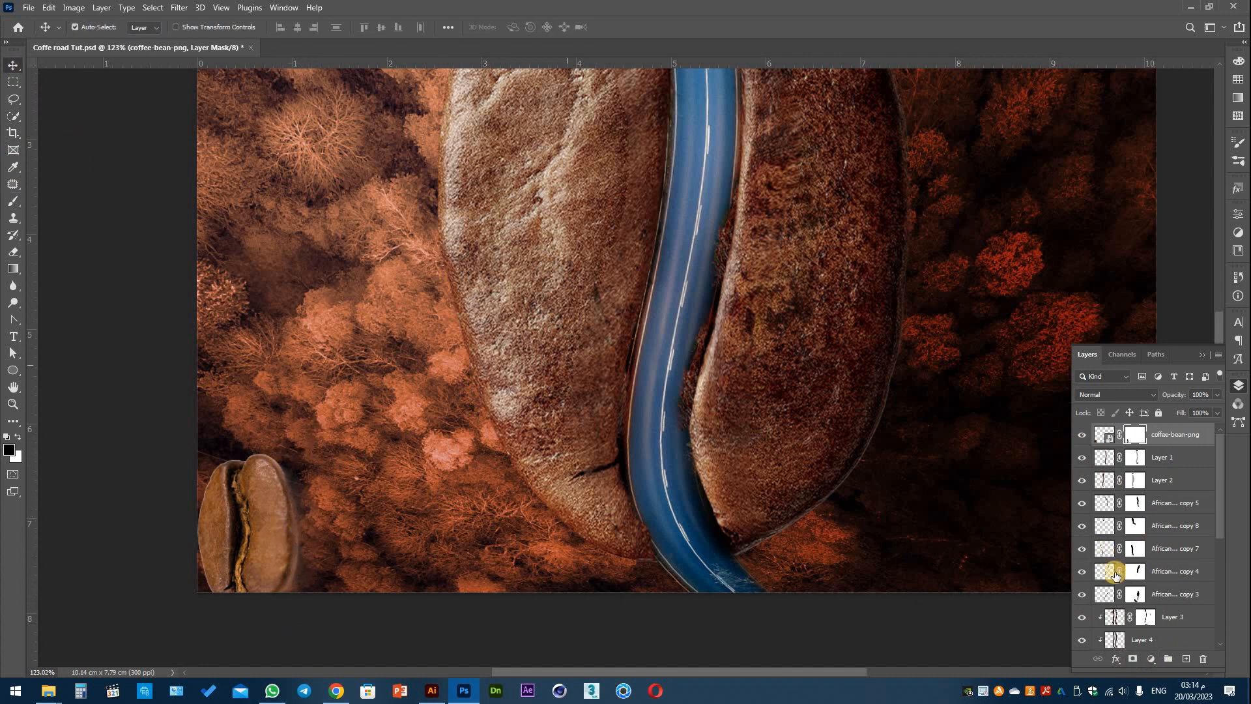
pyautogui.click(1113, 435)
pyautogui.hotkey('ctrl', 'shift', 'alt', 'n')
pyautogui.press('b')
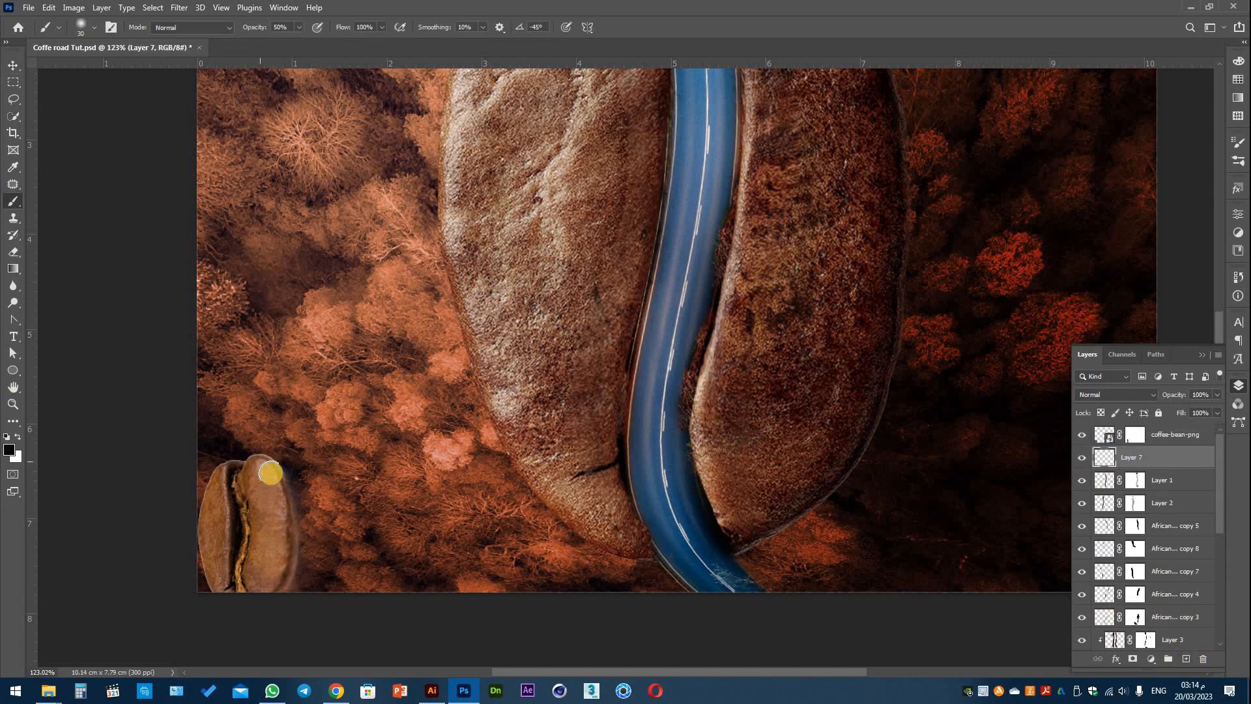
pyautogui.press(']')
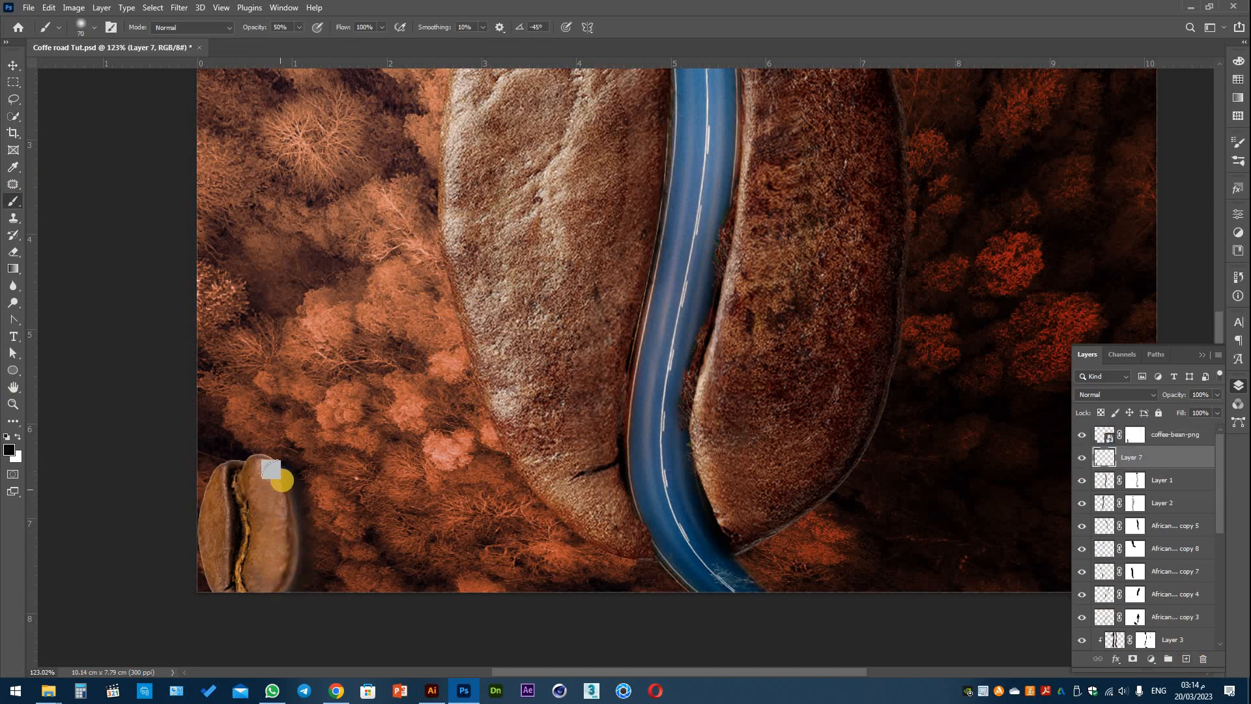
pyautogui.press('0')
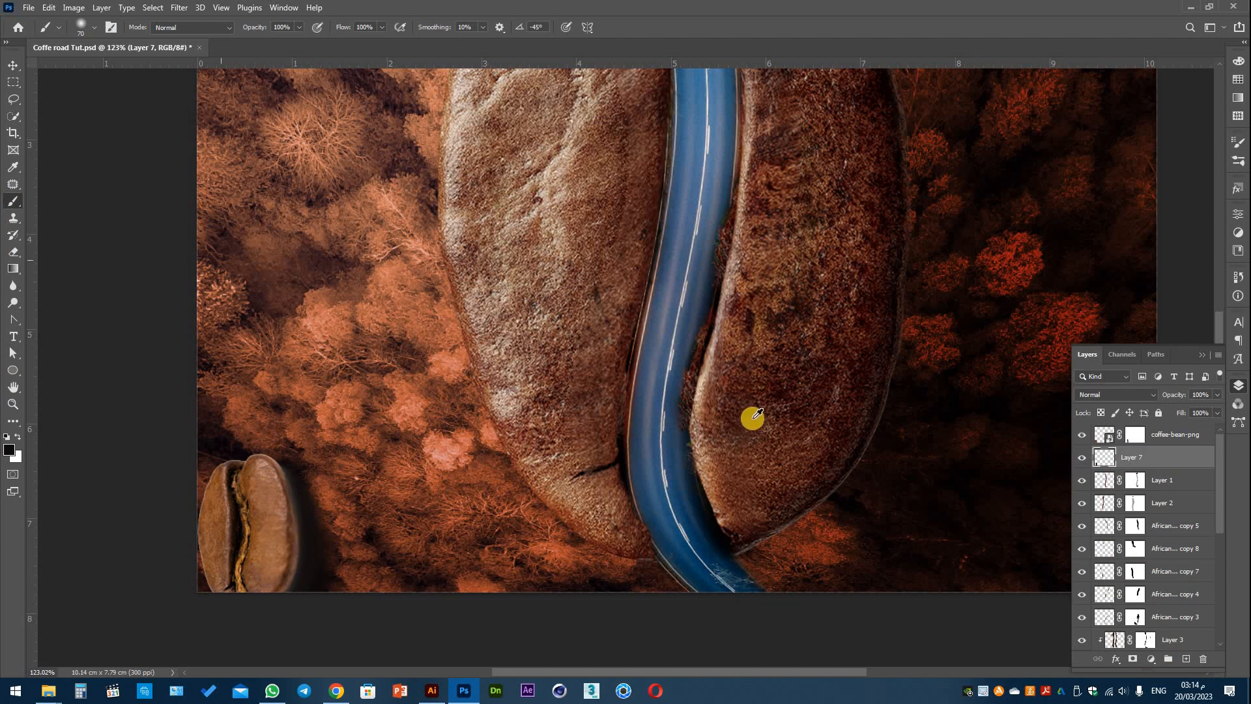
# Group the small bean layer with its shadow layer and name the group Bean1.
pyautogui.scroll(-4, 749, 419)
pyautogui.click(15, 65)
pyautogui.scroll(2, 573, 475)
pyautogui.click(585, 488)
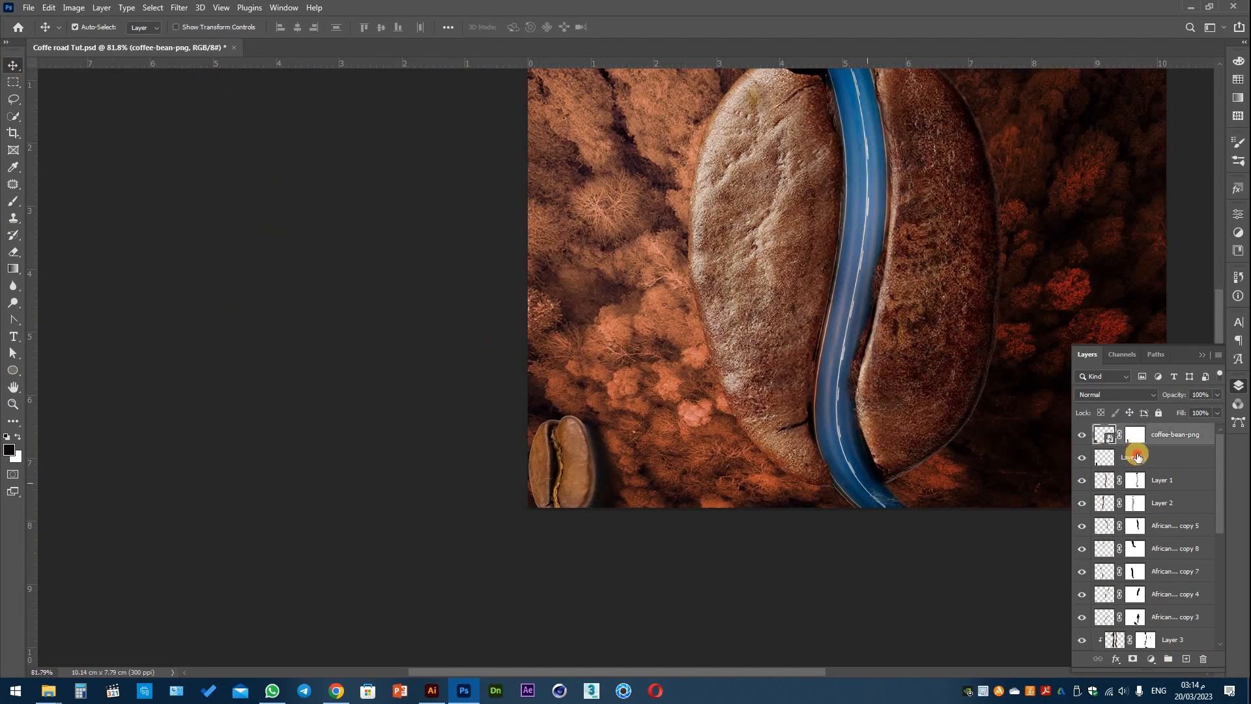
pyautogui.keyDown('shift'); pyautogui.click(1137, 457); pyautogui.keyUp('shift')
pyautogui.click(1168, 658)
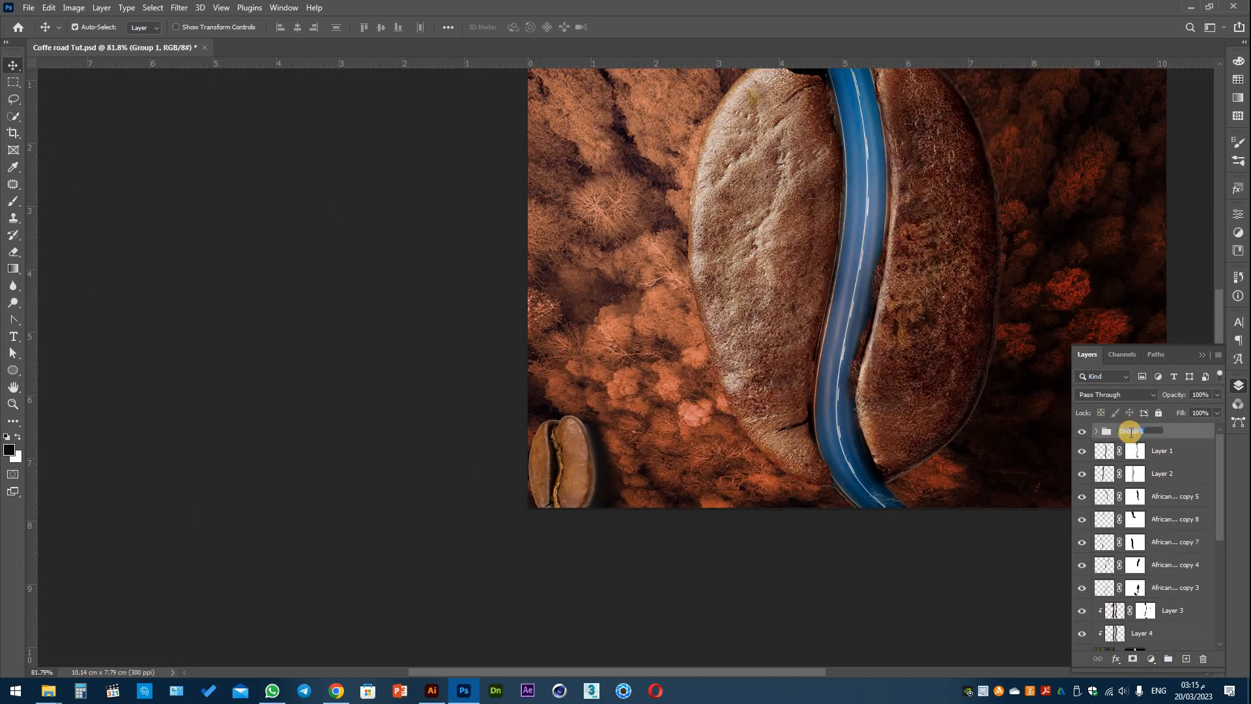
pyautogui.press('Return')
# Add a layer clipped to the small bean in the Bean1 group and paint white along its left side with a size 125 brush.
pyautogui.click(1096, 432)
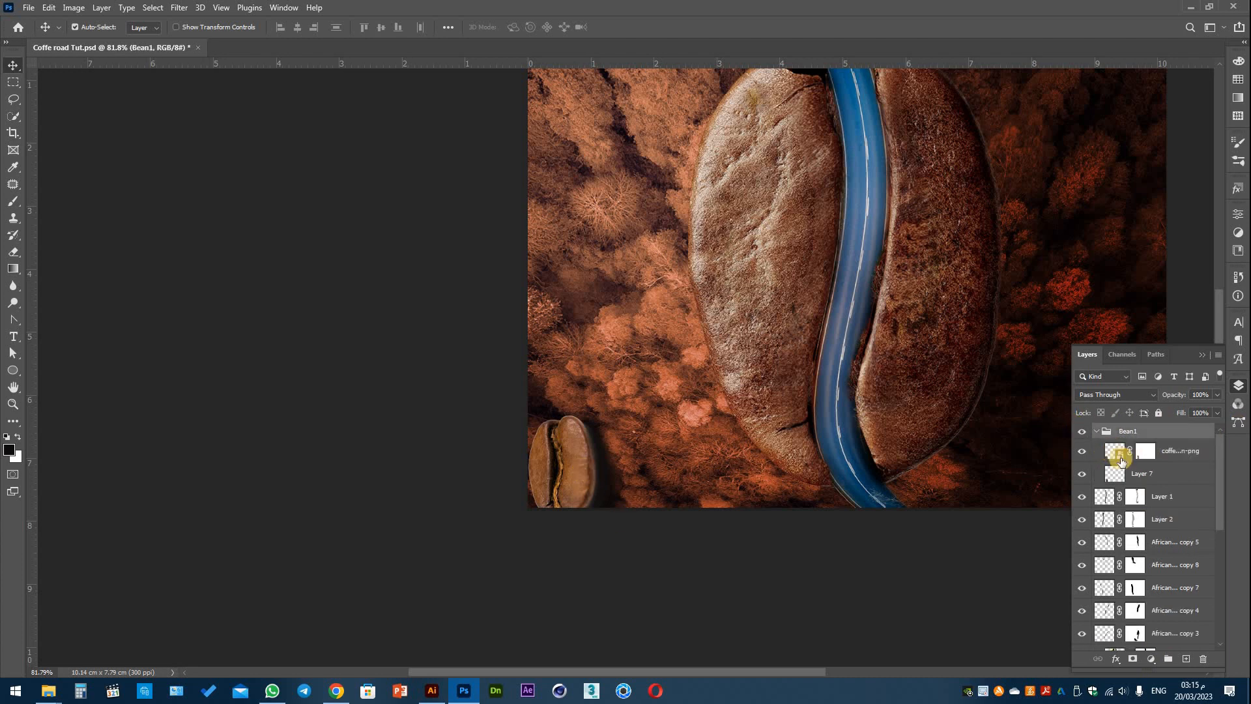
pyautogui.click(1121, 452)
pyautogui.click(1186, 659)
pyautogui.click(13, 200)
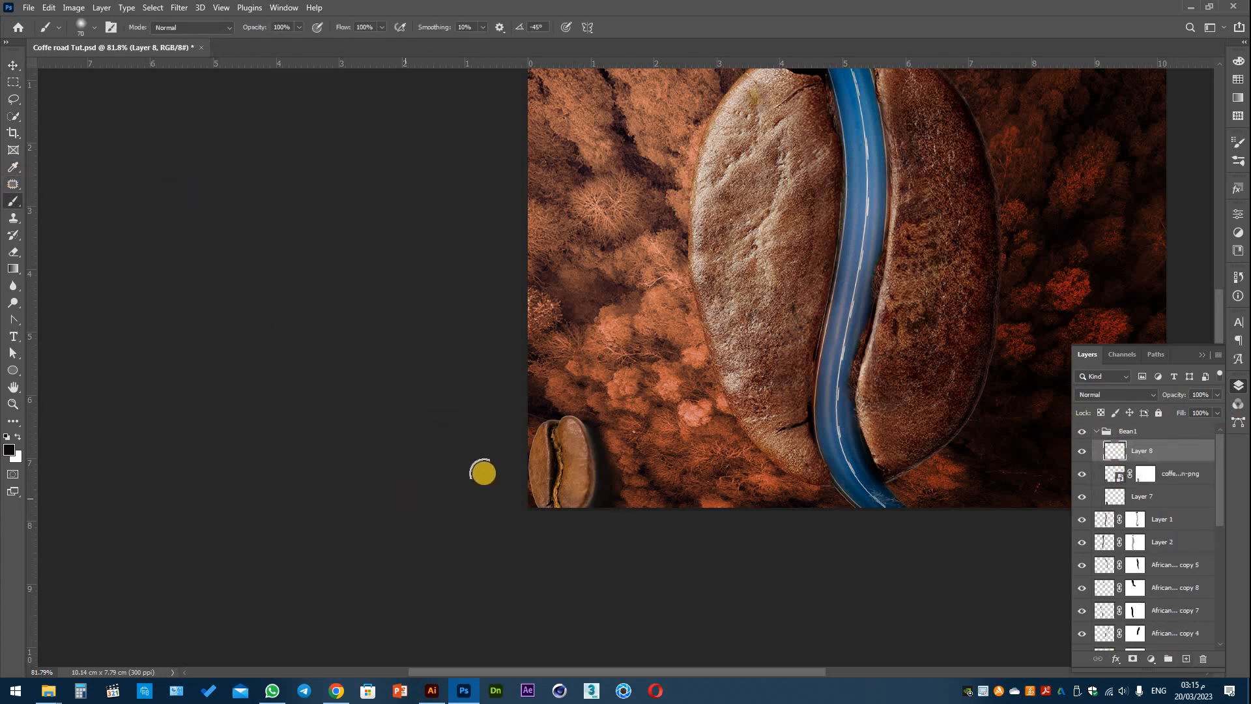
pyautogui.press('x')
pyautogui.press(']')
pyautogui.press(']')
pyautogui.press(']')
pyautogui.press(']')
pyautogui.moveTo(518, 501); pyautogui.dragTo(532, 421)
# Set the blend mode of the small bean's clipped white highlight layer to Soft Light.
pyautogui.click(1110, 396)
pyautogui.click(1085, 461)
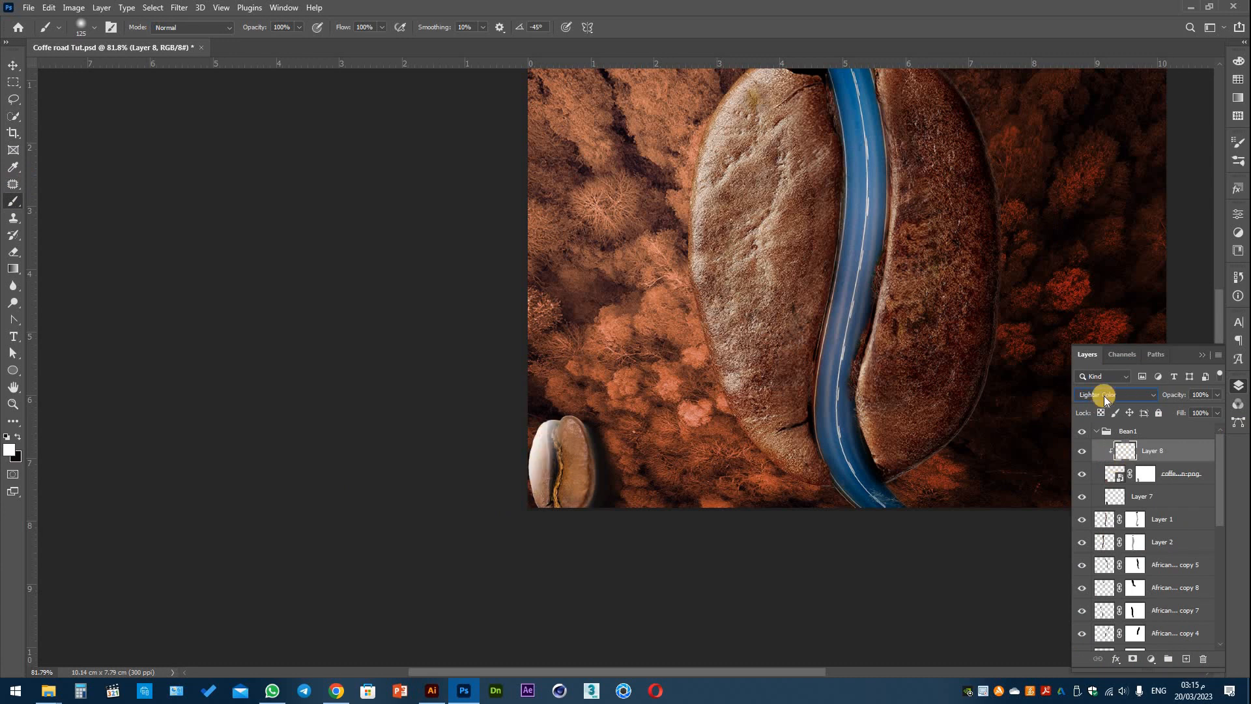
pyautogui.scroll(-2, 1104, 396)
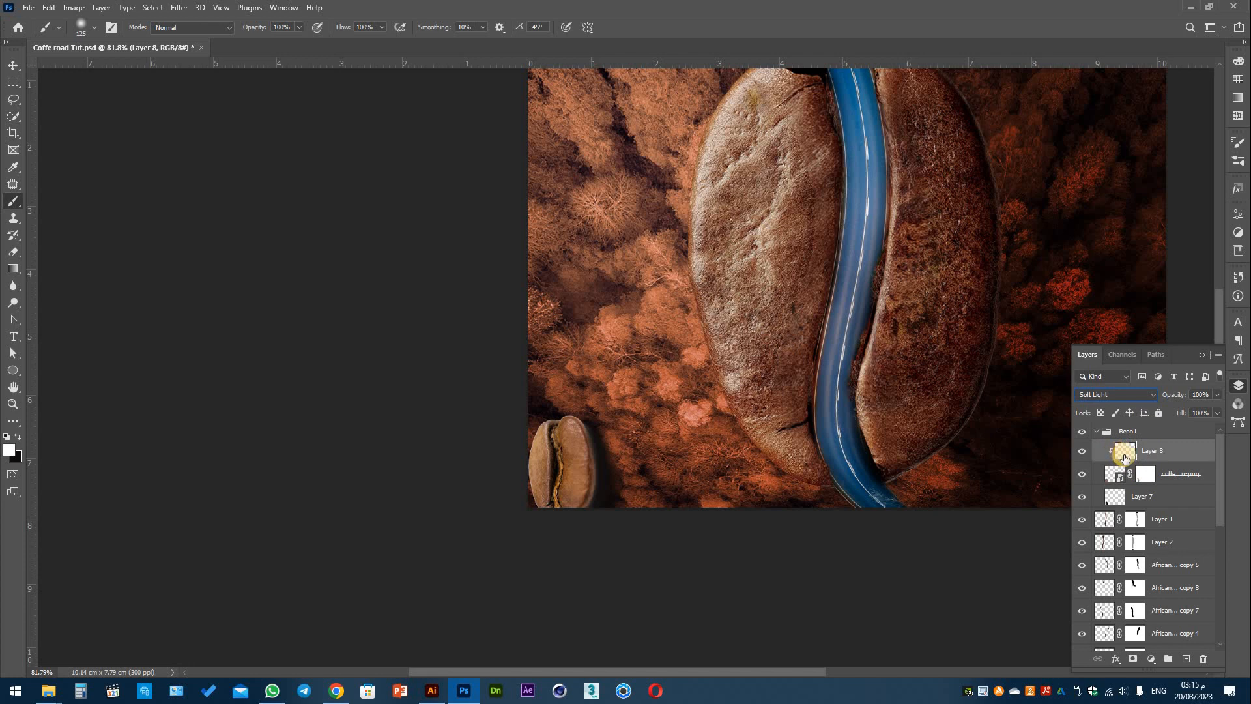
# Duplicate the highlight layer, set the copy to Overlay, clip it to the small bean and lower its opacity to 50%.
pyautogui.hotkey('ctrl', 'j')
pyautogui.click(1108, 395)
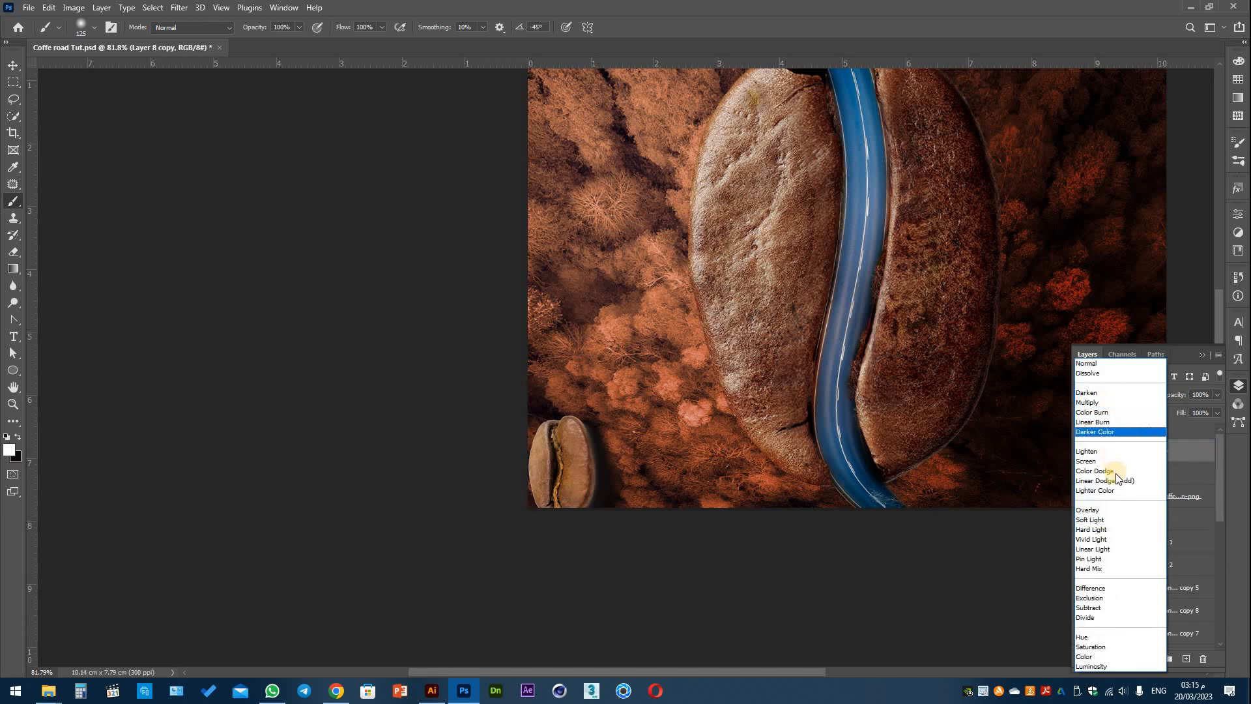
pyautogui.click(1111, 509)
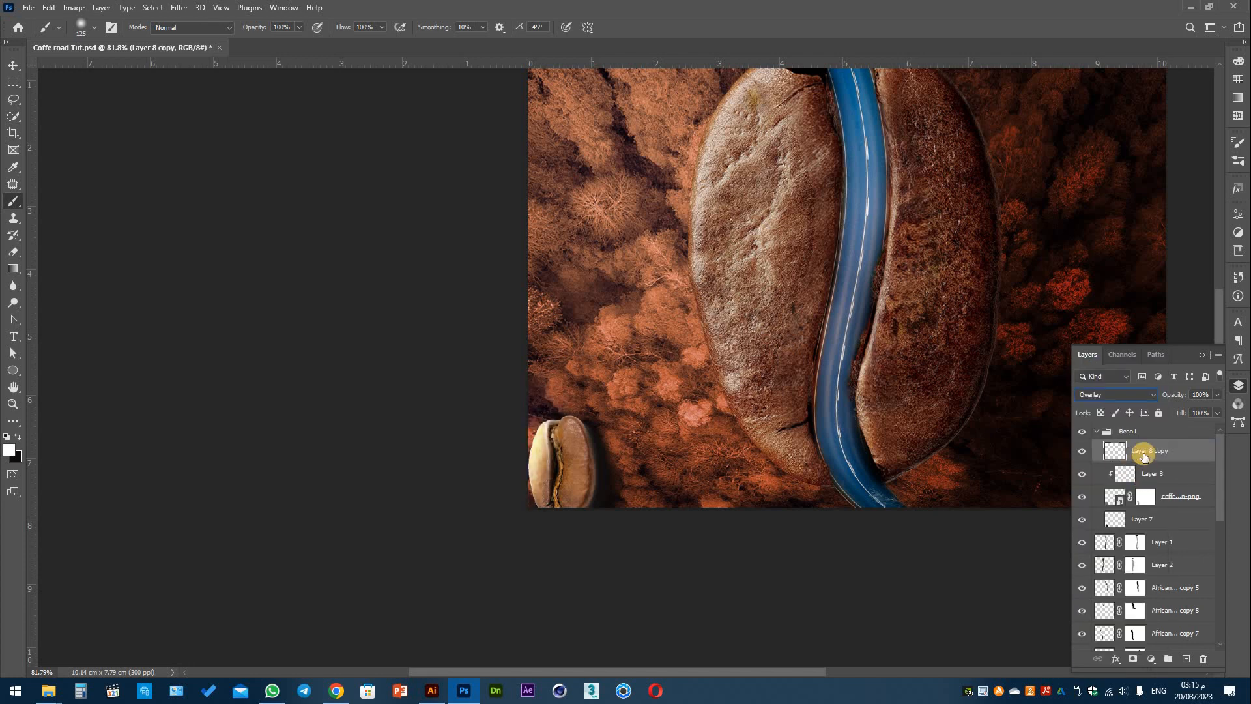
pyautogui.keyDown('alt'); pyautogui.click(1145, 456); pyautogui.keyUp('alt')
pyautogui.click(11, 66)
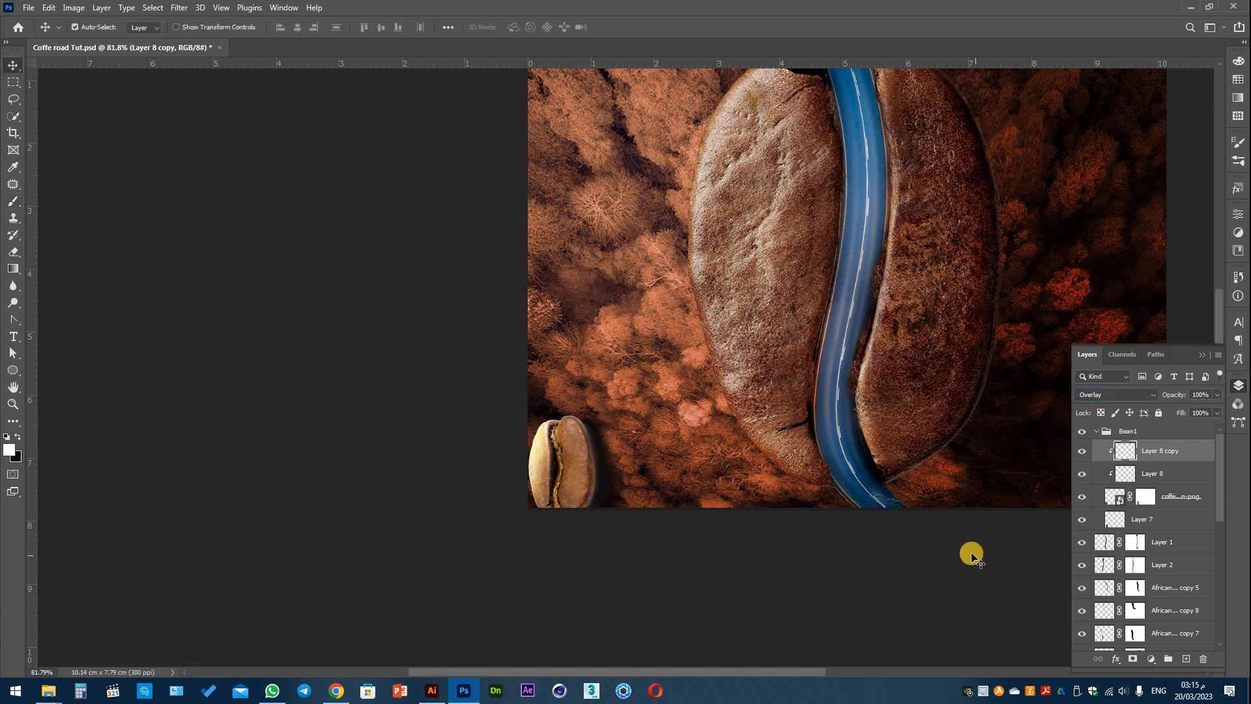
pyautogui.press('5')
# Add a clipped layer directly above the small bean, paint black along its right side, and set it to Multiply at 80% opacity.
pyautogui.keyDown('ctrl'); pyautogui.click(1186, 658); pyautogui.keyUp('ctrl')
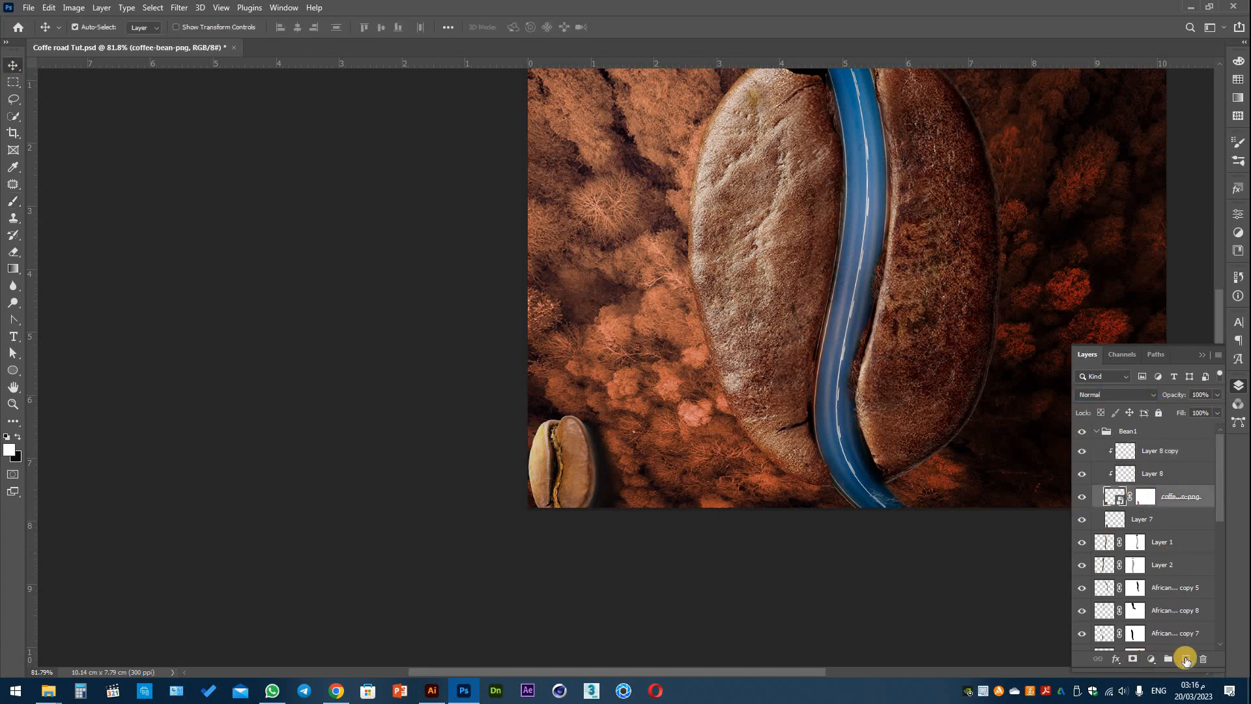
pyautogui.click(13, 201)
pyautogui.press('x')
pyautogui.moveTo(590, 514)
pyautogui.mouseDown()
pyautogui.moveTo(572, 421)
pyautogui.moveTo(587, 425)
pyautogui.moveTo(620, 522)
pyautogui.mouseUp()
pyautogui.press('v')
pyautogui.click(1116, 396)
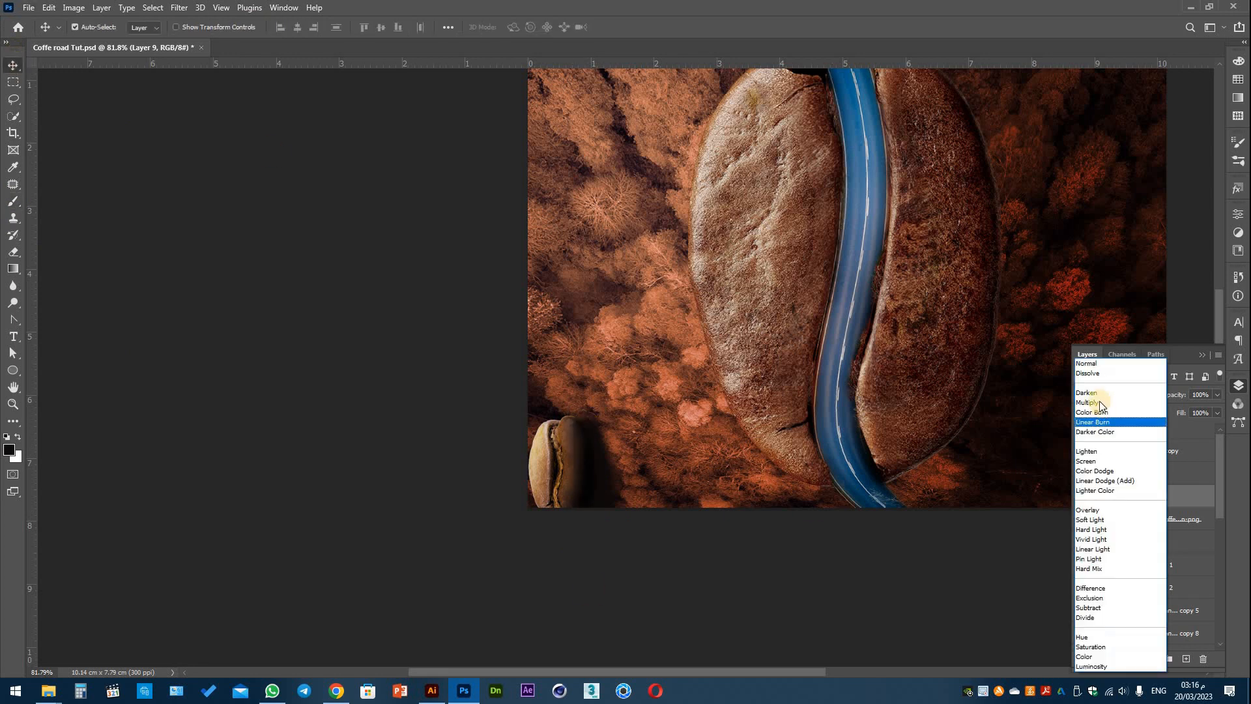
pyautogui.click(1096, 389)
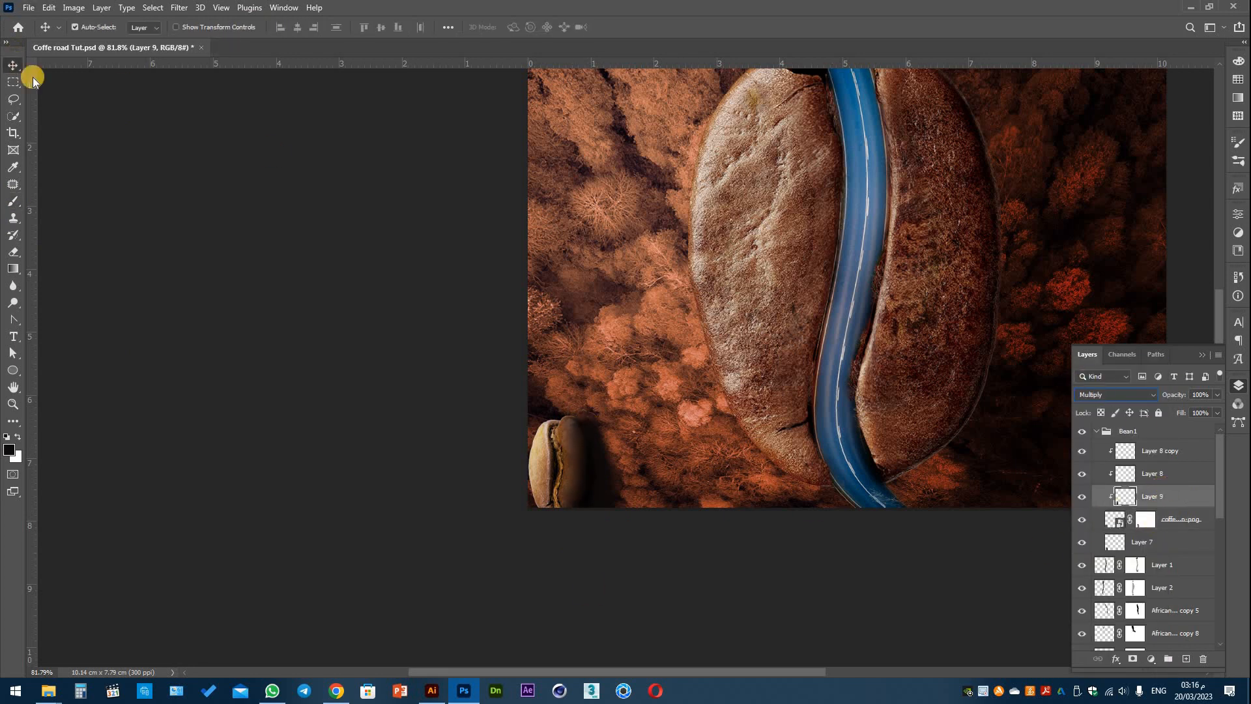
pyautogui.press('8')
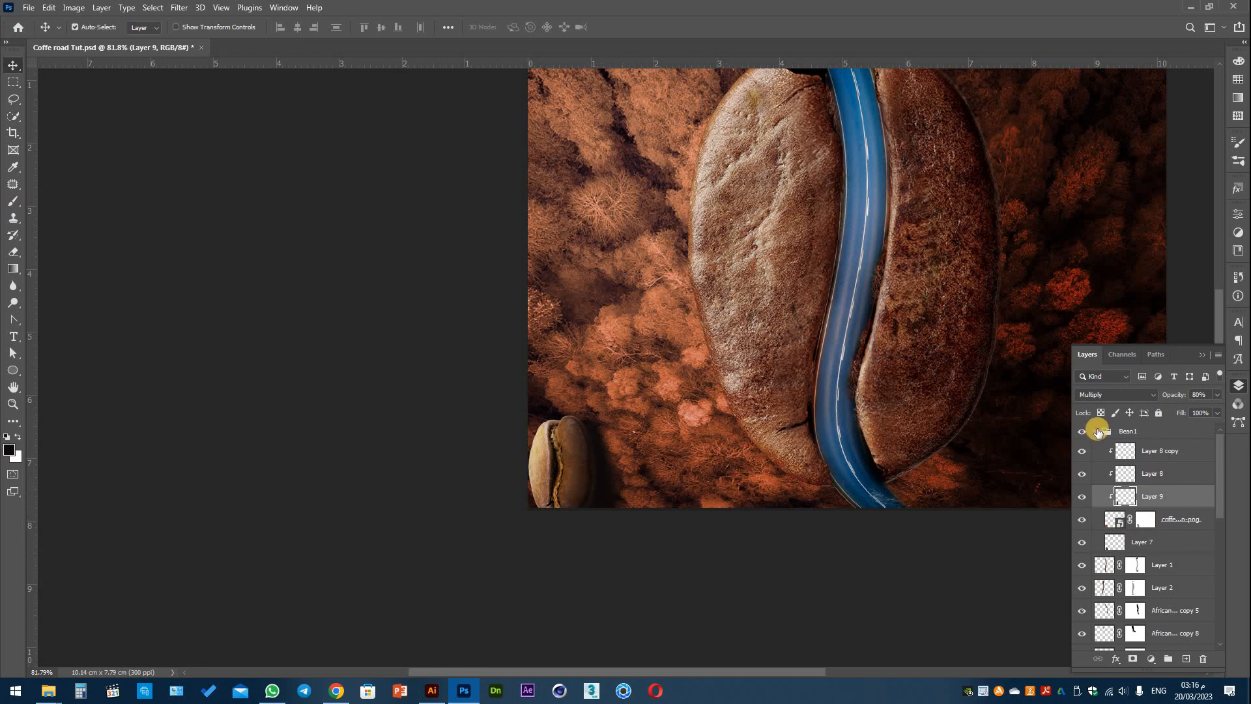
pyautogui.click(1097, 432)
pyautogui.hotkey('ctrl', 't')
pyautogui.keyDown('alt'); pyautogui.scroll(-3, 587, 471); pyautogui.keyUp('alt')
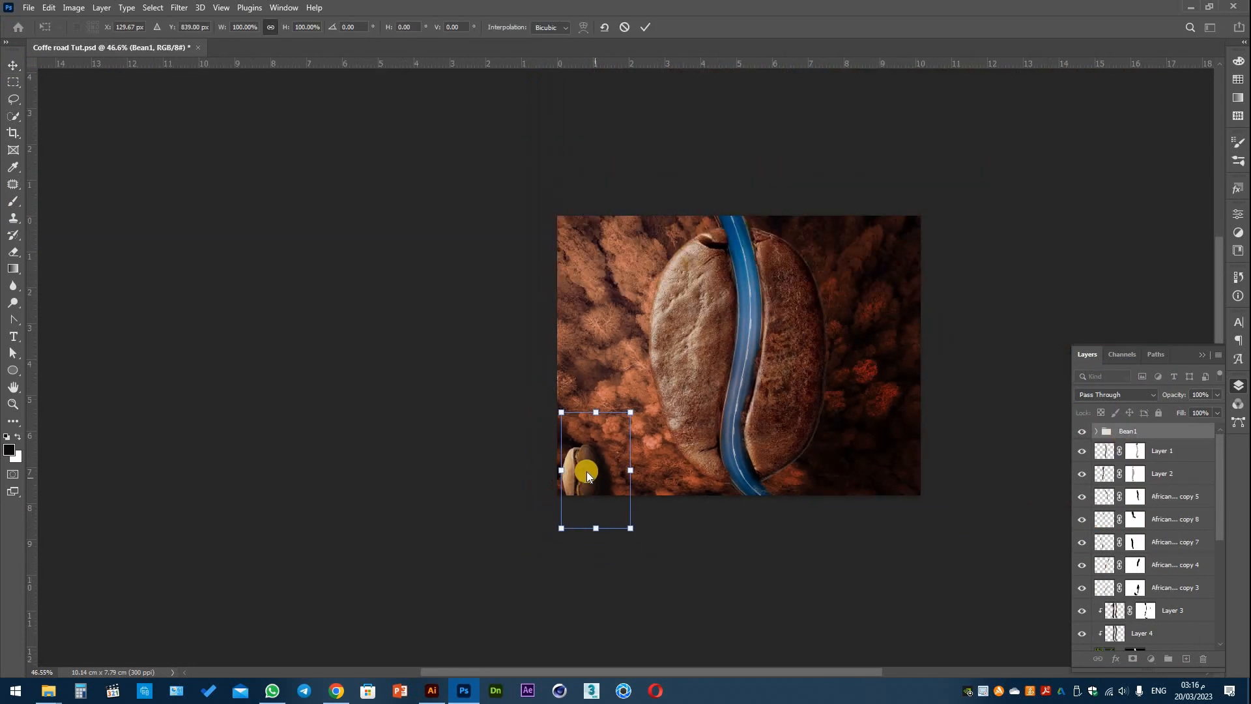
pyautogui.click(645, 27)
pyautogui.click(642, 323)
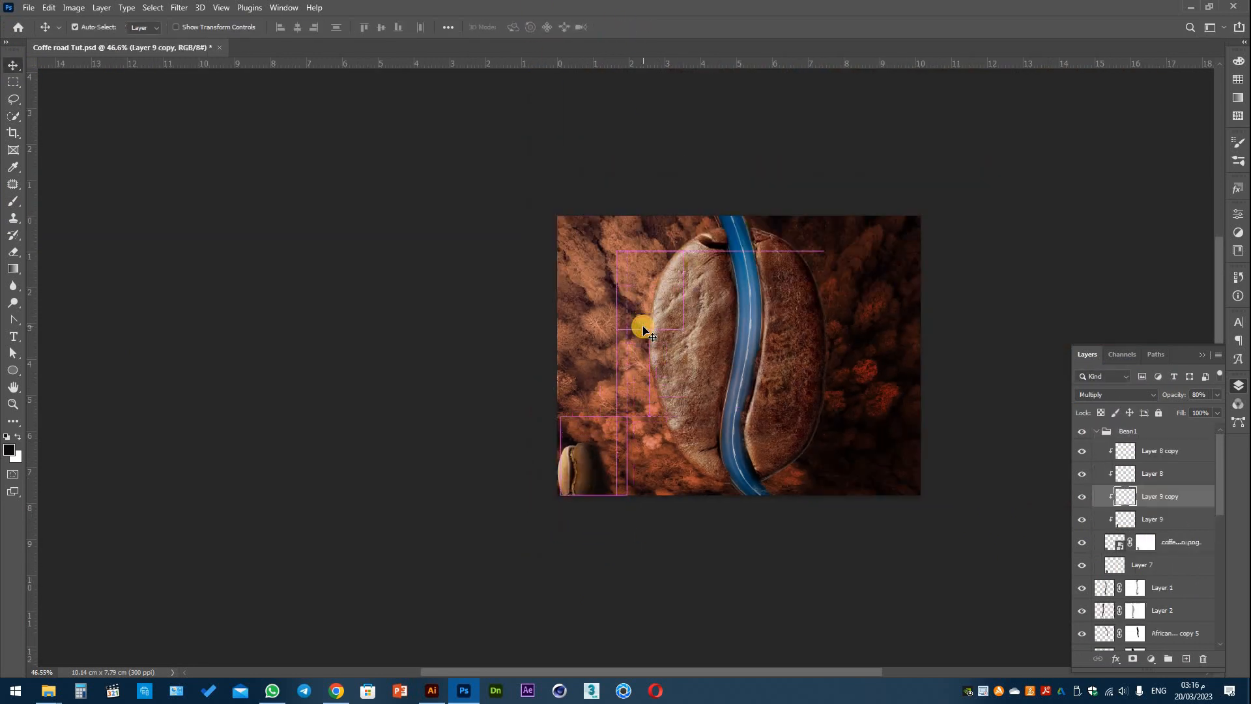
# Switch auto-selection to Group, duplicate the Bean1 group onto the forest's upper-left corner, and rotate the copy about 32°.
pyautogui.click(144, 43)
pyautogui.moveTo(580, 467); pyautogui.dragTo(459, 293)
pyautogui.keyDown('alt'); pyautogui.scroll(3, 896, 270); pyautogui.keyUp('alt')
pyautogui.hotkey('ctrl', 't')
pyautogui.moveTo(480, 360); pyautogui.dragTo(569, 123)
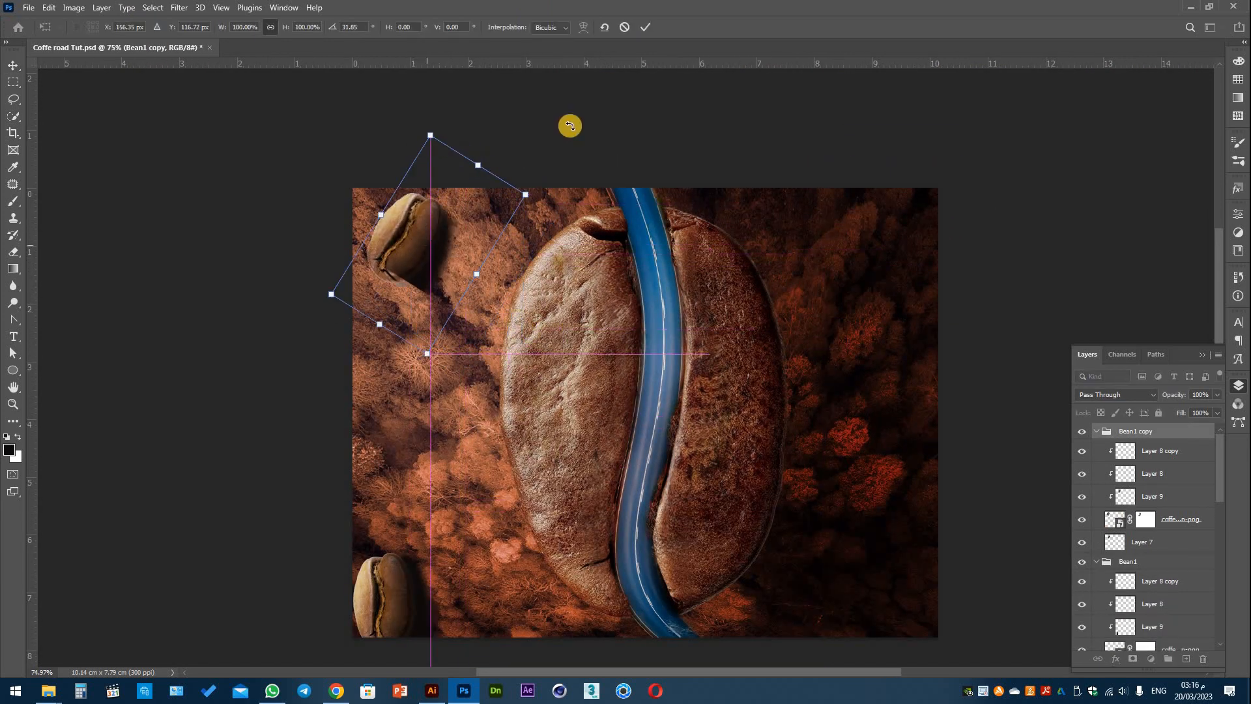
pyautogui.click(646, 28)
# Try rotating the shadow layer beneath the copied bean by about -25°.
pyautogui.click(1124, 499)
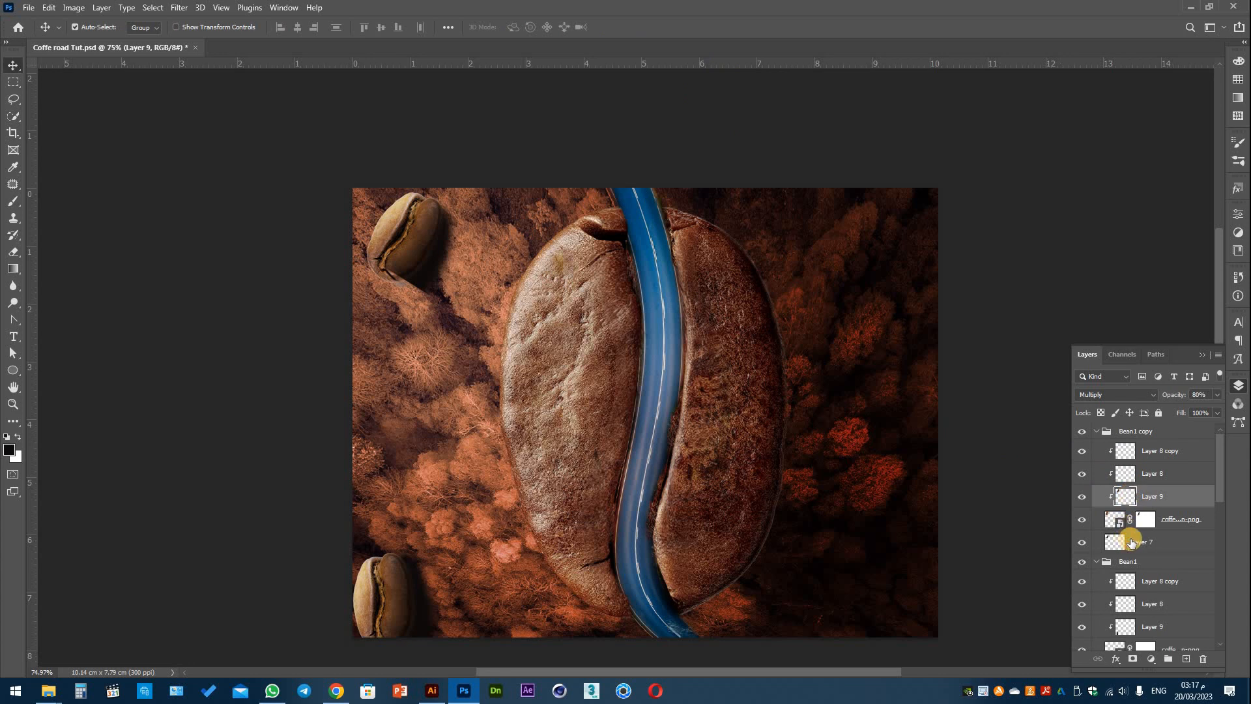
pyautogui.click(1131, 541)
pyautogui.hotkey('ctrl', 't')
pyautogui.moveTo(480, 282); pyautogui.dragTo(447, 274)
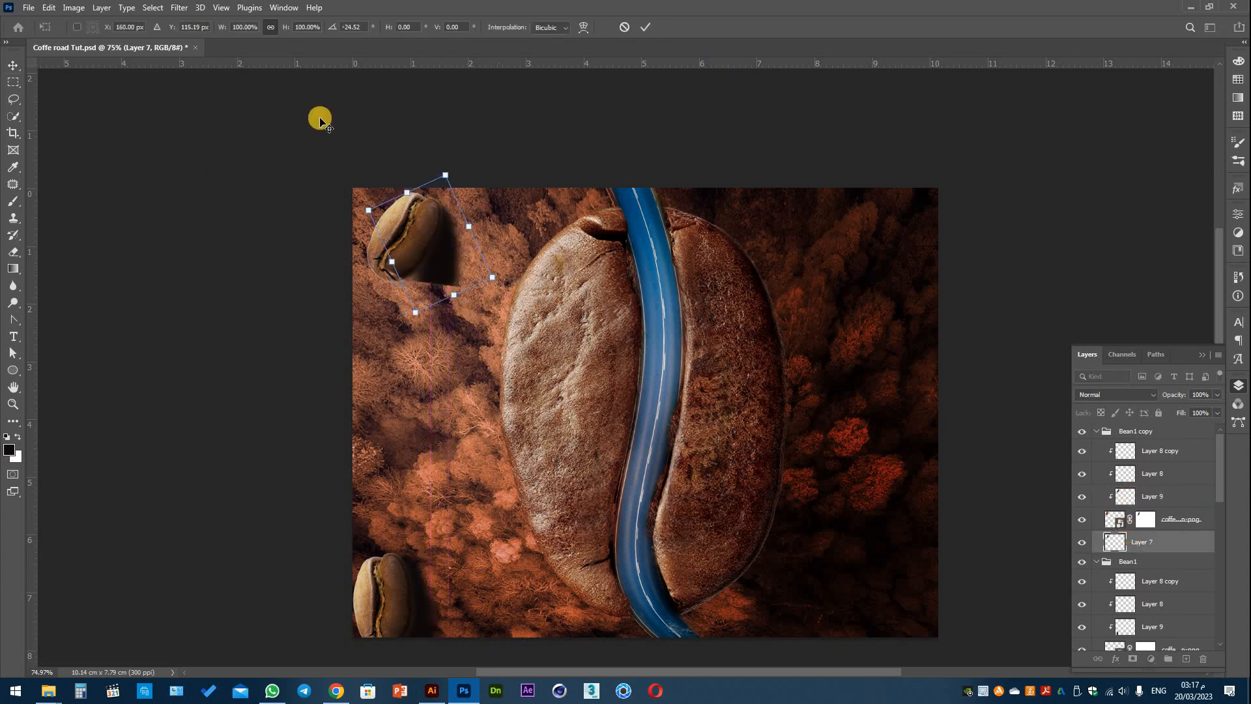
pyautogui.press('Return')
# Replace the copied bean's shadow layer with a new layer beneath the bean, painting a soft black shadow blended with Linear Burn.
pyautogui.press('Delete')
pyautogui.press('b')
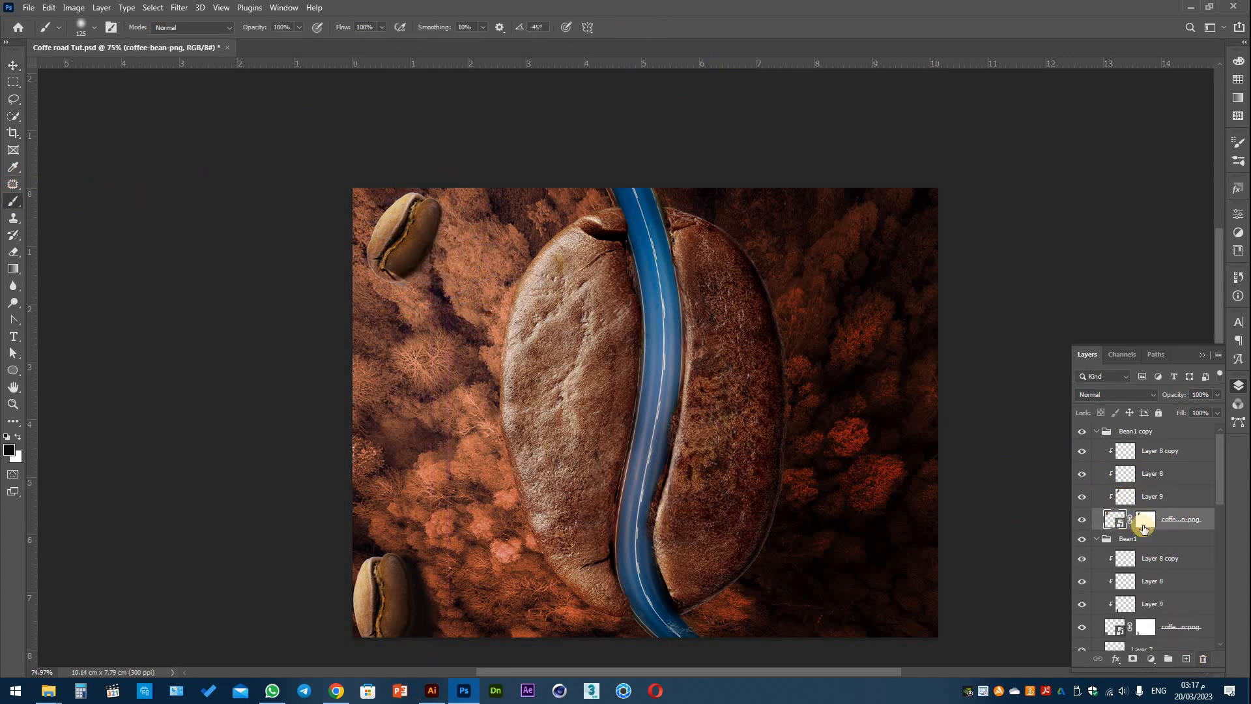
pyautogui.hotkey('ctrl', 'shift', 'alt', 'n')
pyautogui.moveTo(410, 229)
pyautogui.mouseDown()
pyautogui.moveTo(419, 252)
pyautogui.moveTo(430, 230)
pyautogui.moveTo(405, 265)
pyautogui.moveTo(427, 215)
pyautogui.moveTo(411, 262)
pyautogui.mouseUp()
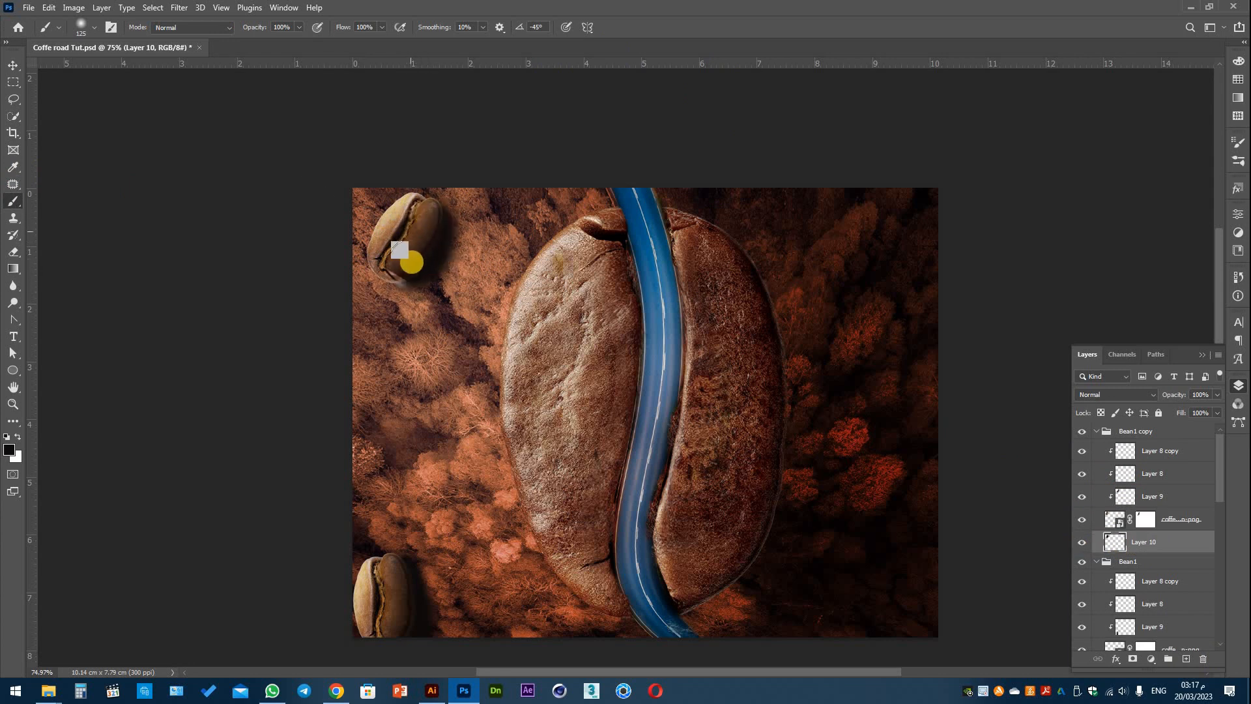
pyautogui.press('v')
pyautogui.click(1115, 395)
pyautogui.click(1117, 399)
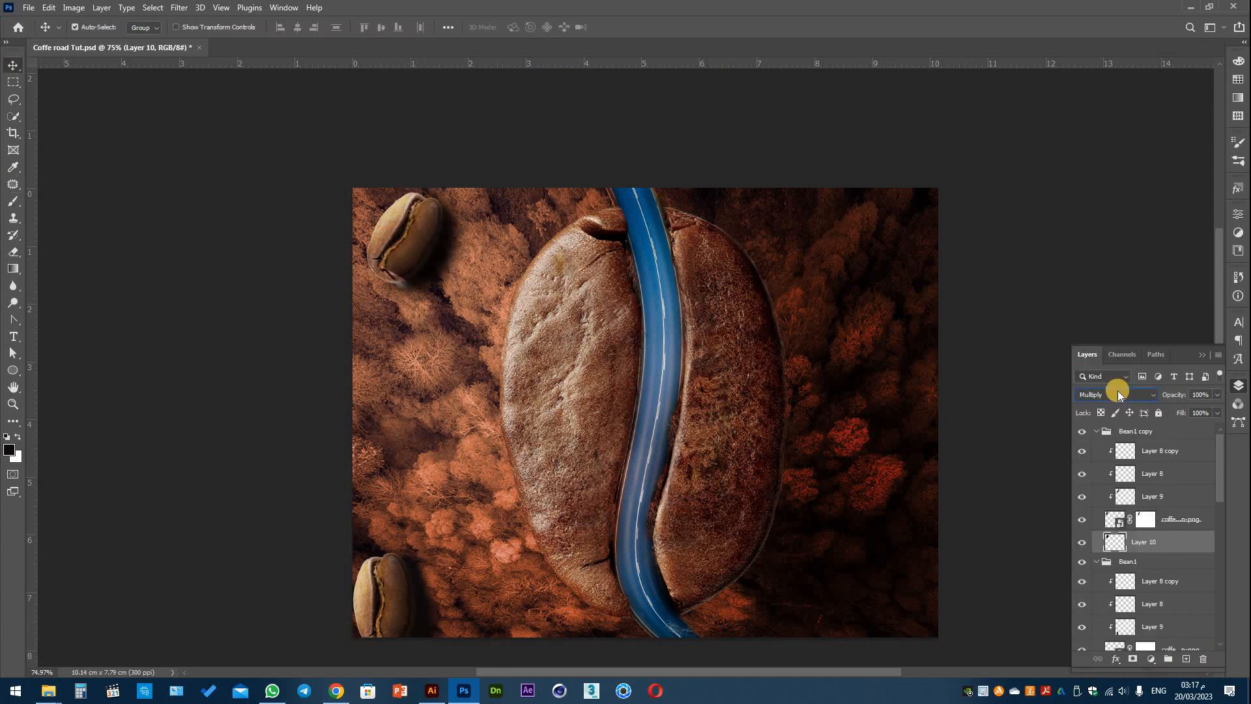
# Erase the Layer 9 dark shading from the left side of the upper-left bean with a soft size 90 eraser.
pyautogui.click(1125, 496)
pyautogui.click(1082, 497)
pyautogui.click(1082, 496)
pyautogui.click(13, 201)
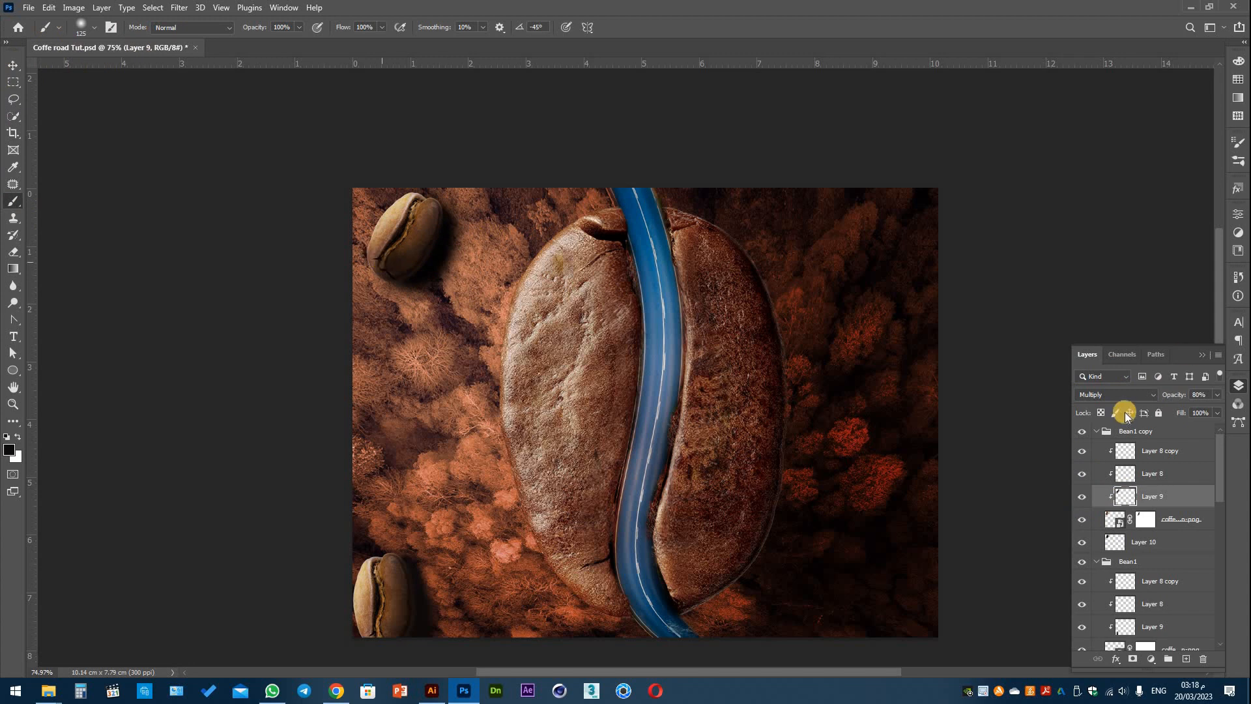
pyautogui.press('e')
pyautogui.rightClick(417, 261)
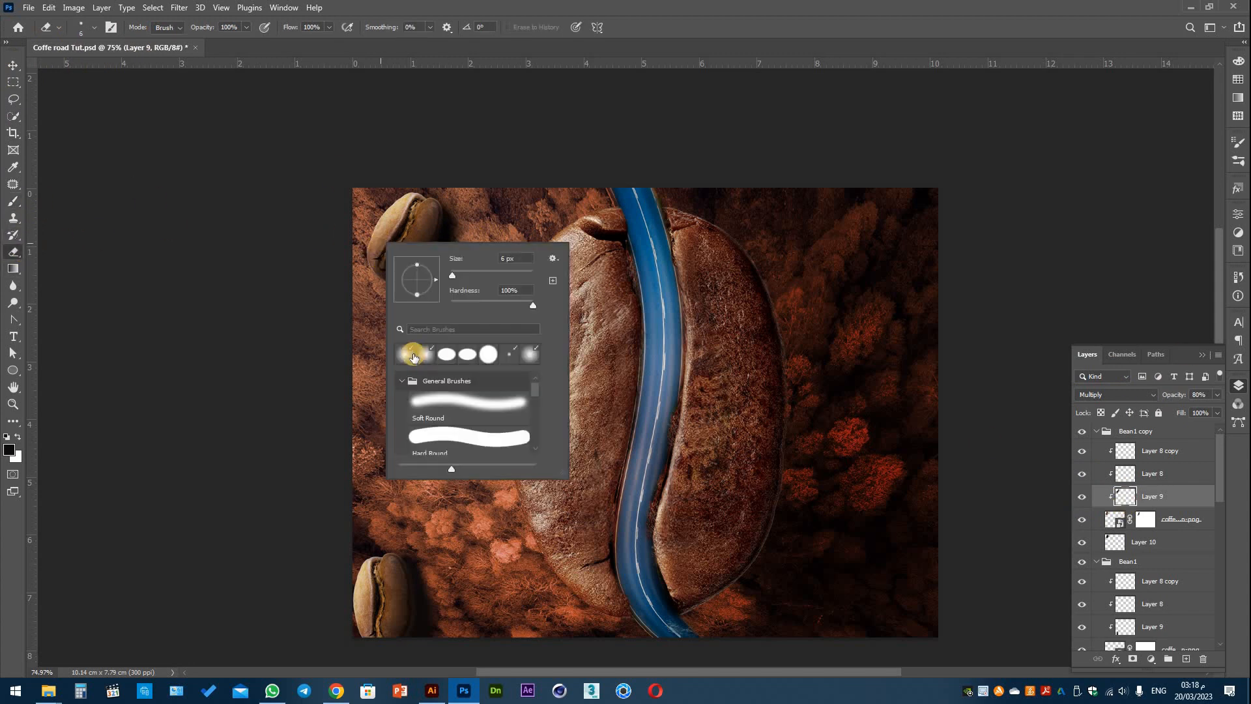
pyautogui.click(455, 203)
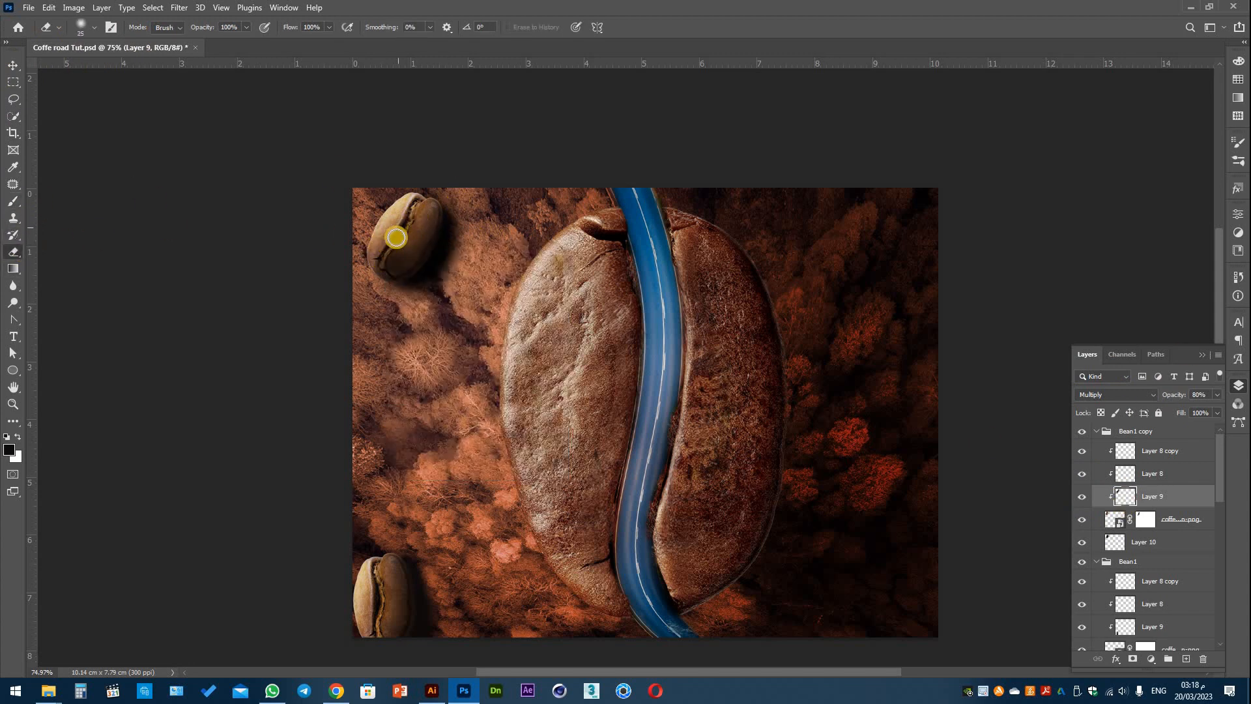
pyautogui.press(']')
pyautogui.press(']')
pyautogui.press(']')
pyautogui.press(']')
pyautogui.press(']')
pyautogui.press(']')
pyautogui.press(']')
pyautogui.press(']')
pyautogui.press(']')
pyautogui.moveTo(375, 262); pyautogui.dragTo(408, 209)
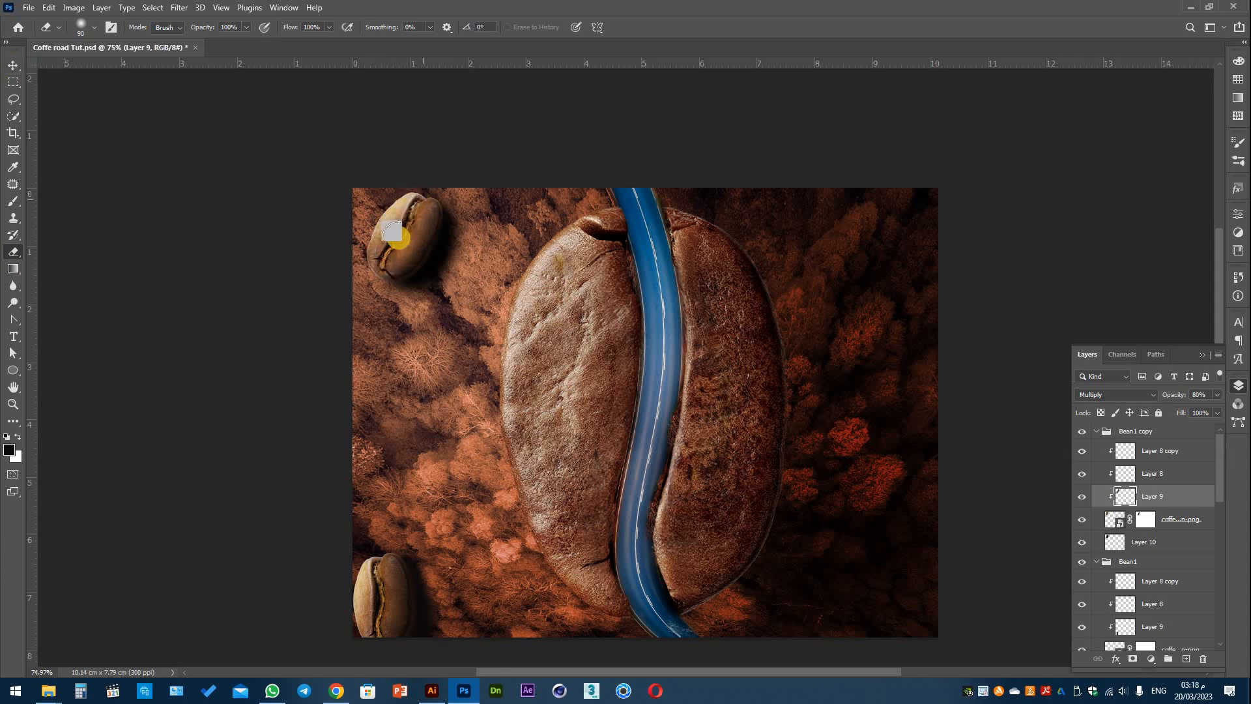
# Duplicate the upper-left bean group down to the middle of the forest's left side and rotate the copy about -70°.
pyautogui.press('v')
pyautogui.click(393, 586)
pyautogui.click(404, 246)
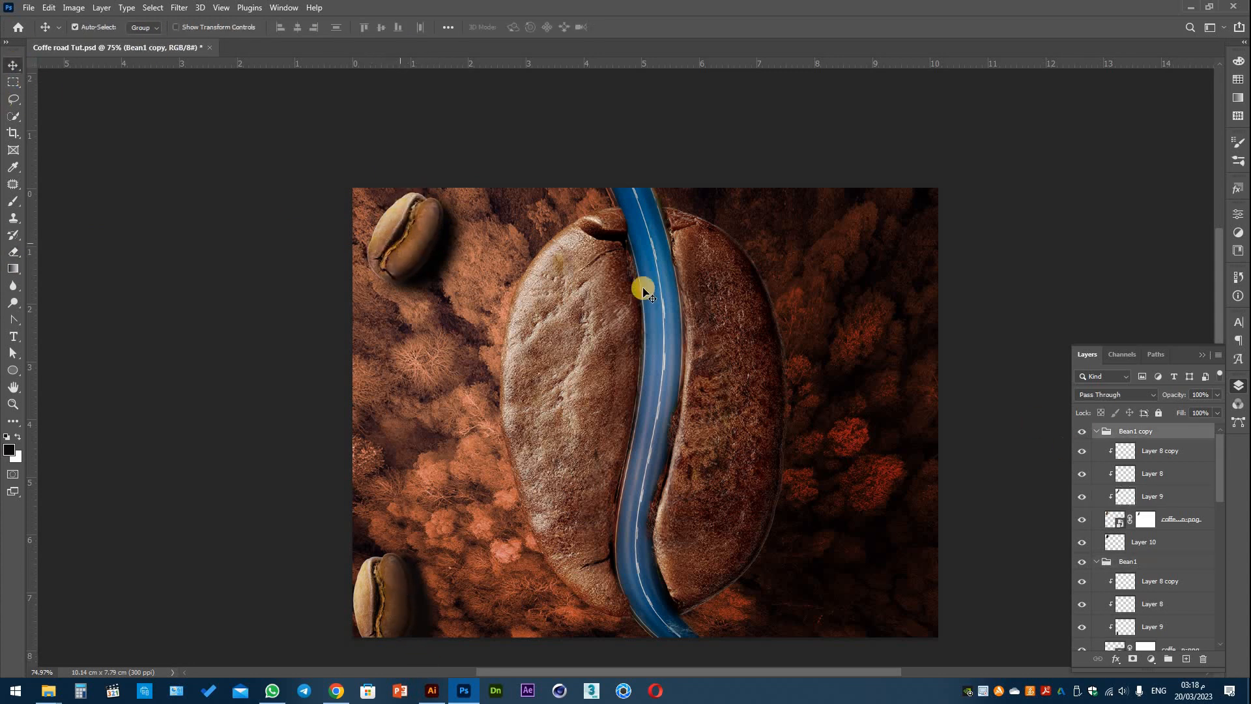
pyautogui.moveTo(405, 248); pyautogui.dragTo(420, 417)
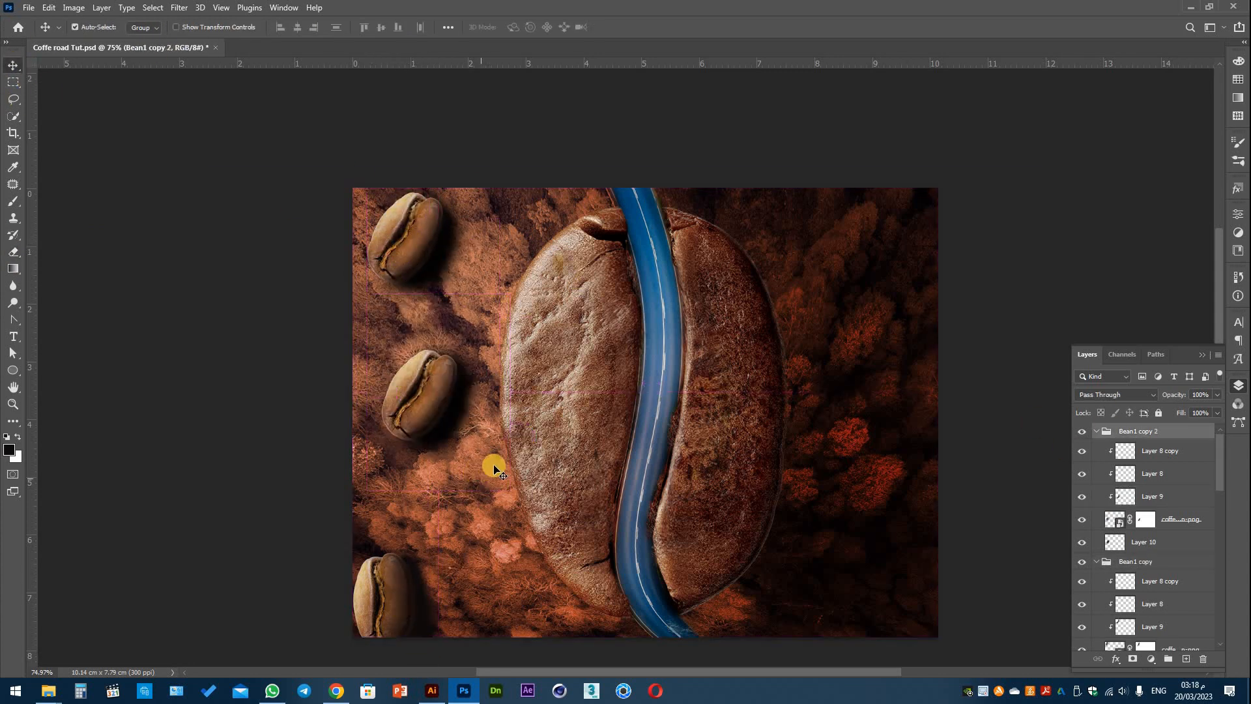
pyautogui.hotkey('ctrl', 't')
pyautogui.moveTo(517, 494); pyautogui.dragTo(455, 447)
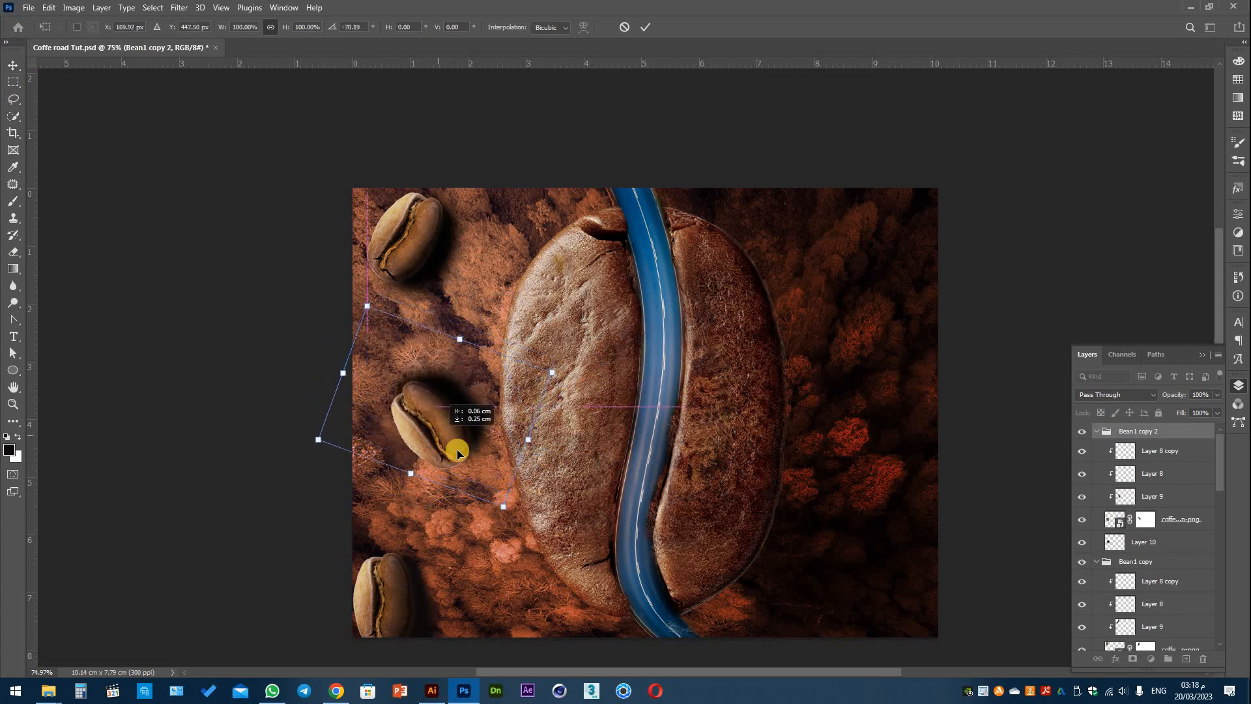
pyautogui.click(646, 27)
# Rotate the middle bean's Layer 10 shadow about 36° and nudge it down so it falls on the bean's right side.
pyautogui.click(1153, 541)
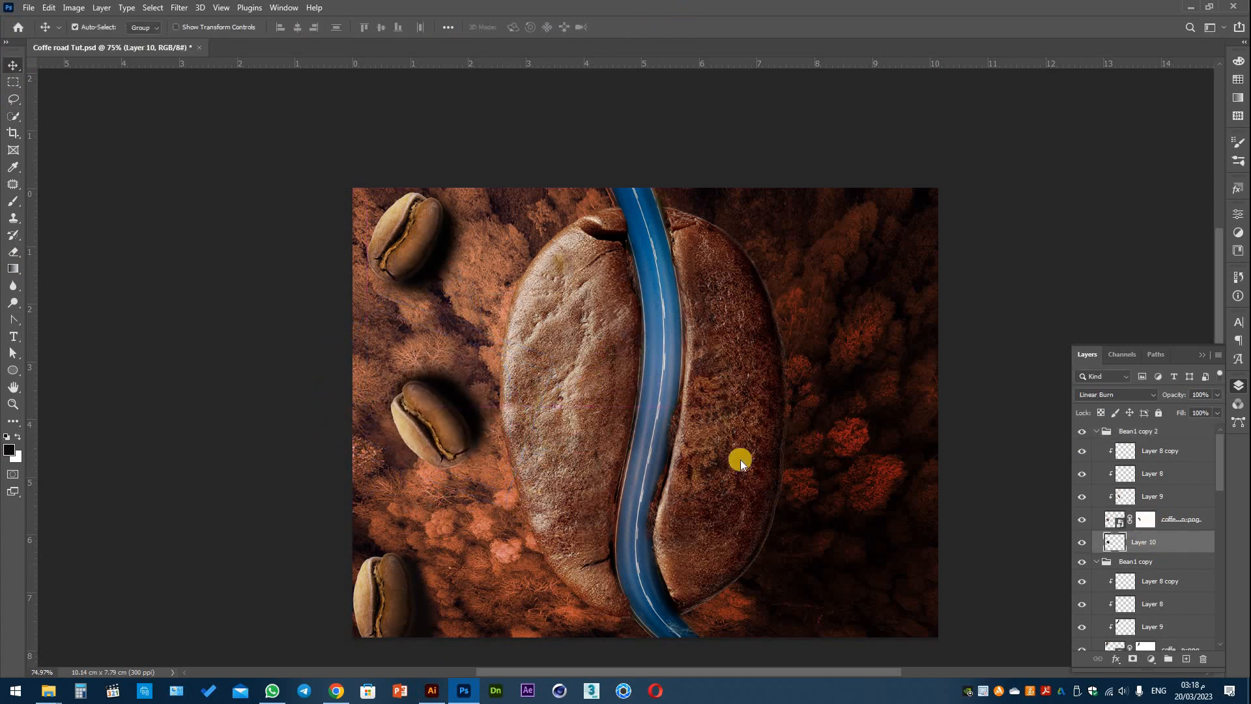
pyautogui.hotkey('ctrl', 't')
pyautogui.moveTo(488, 526); pyautogui.dragTo(489, 433)
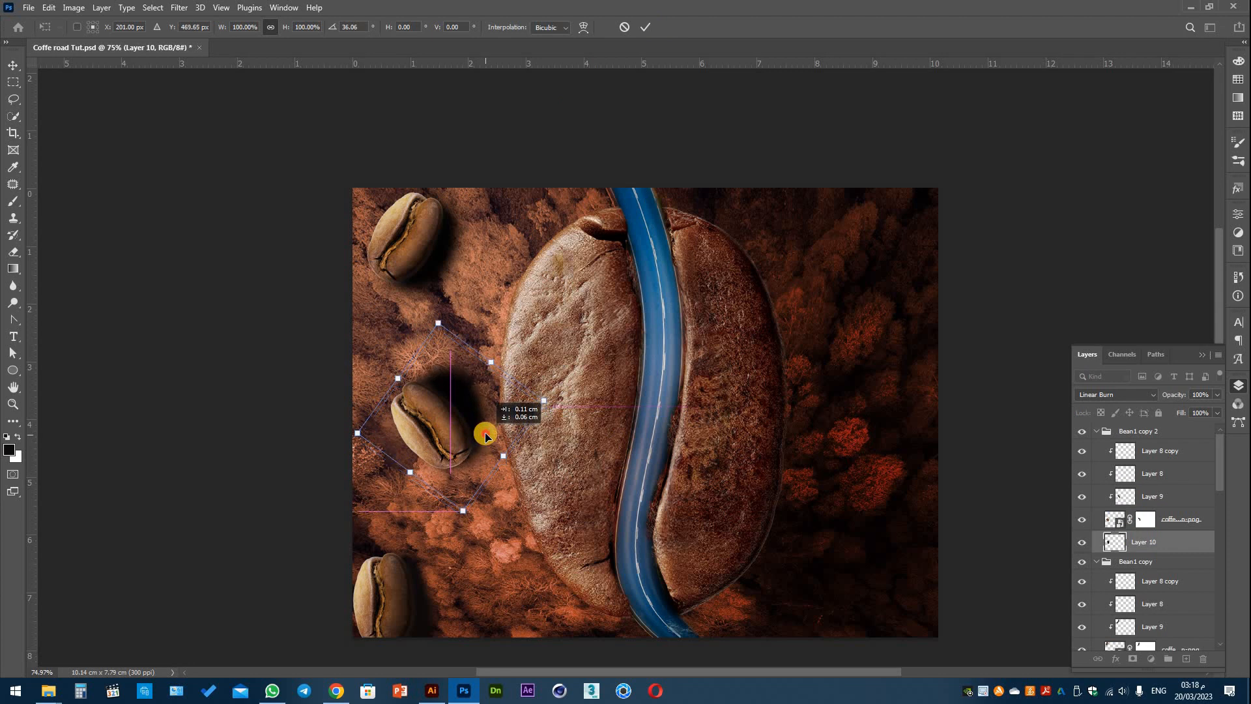
pyautogui.press('Down')
pyautogui.press('Down')
pyautogui.press('Down')
pyautogui.press('Down')
pyautogui.press('Down')
pyautogui.press('Down')
pyautogui.press('Down')
pyautogui.press('Down')
pyautogui.press('Down')
pyautogui.press('Down')
pyautogui.press('Down')
pyautogui.press('Down')
pyautogui.press('Down')
pyautogui.press('Down')
pyautogui.press('Down')
pyautogui.press('Down')
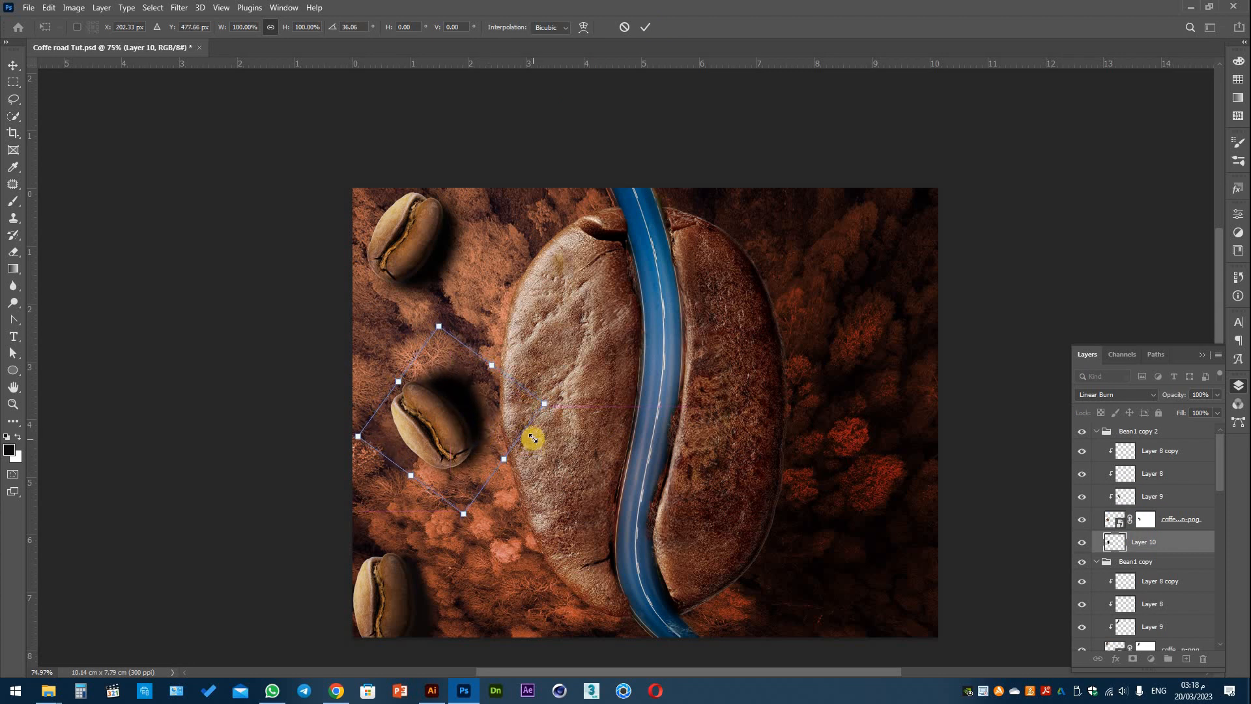
pyautogui.click(646, 27)
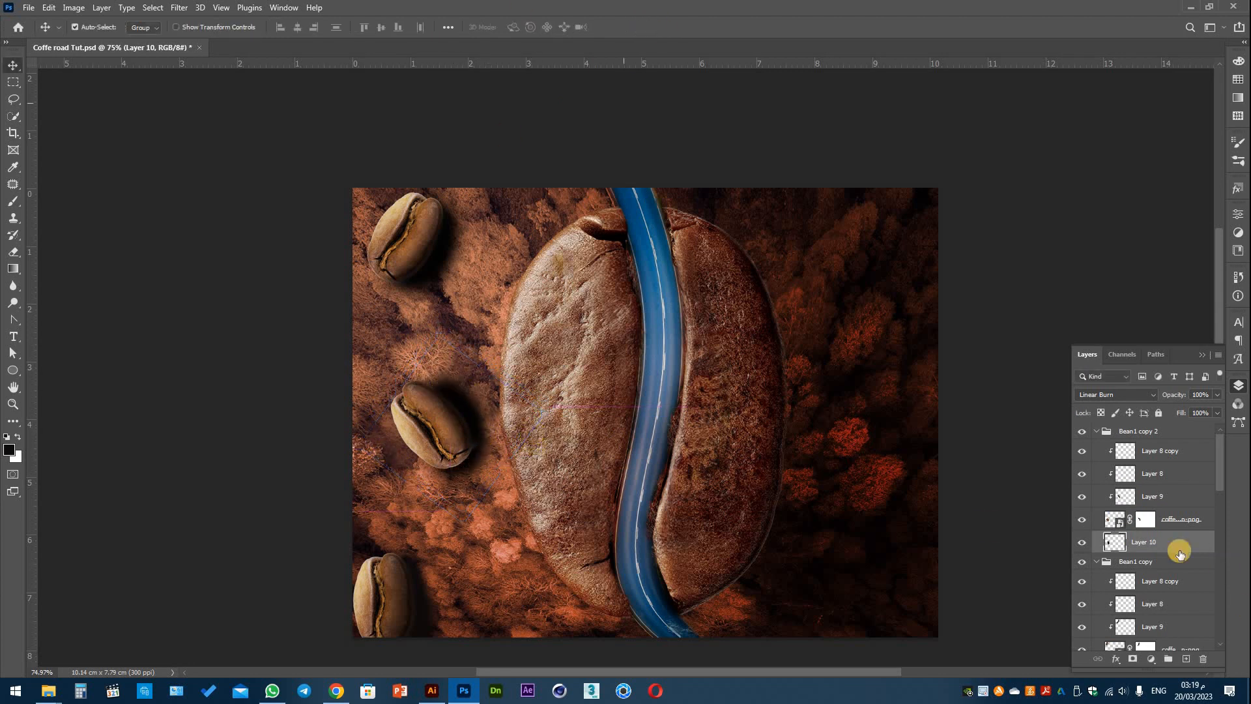
# Enlarge the Bean1 copy 2 group slightly and shift it a little to the left.
pyautogui.click(14, 200)
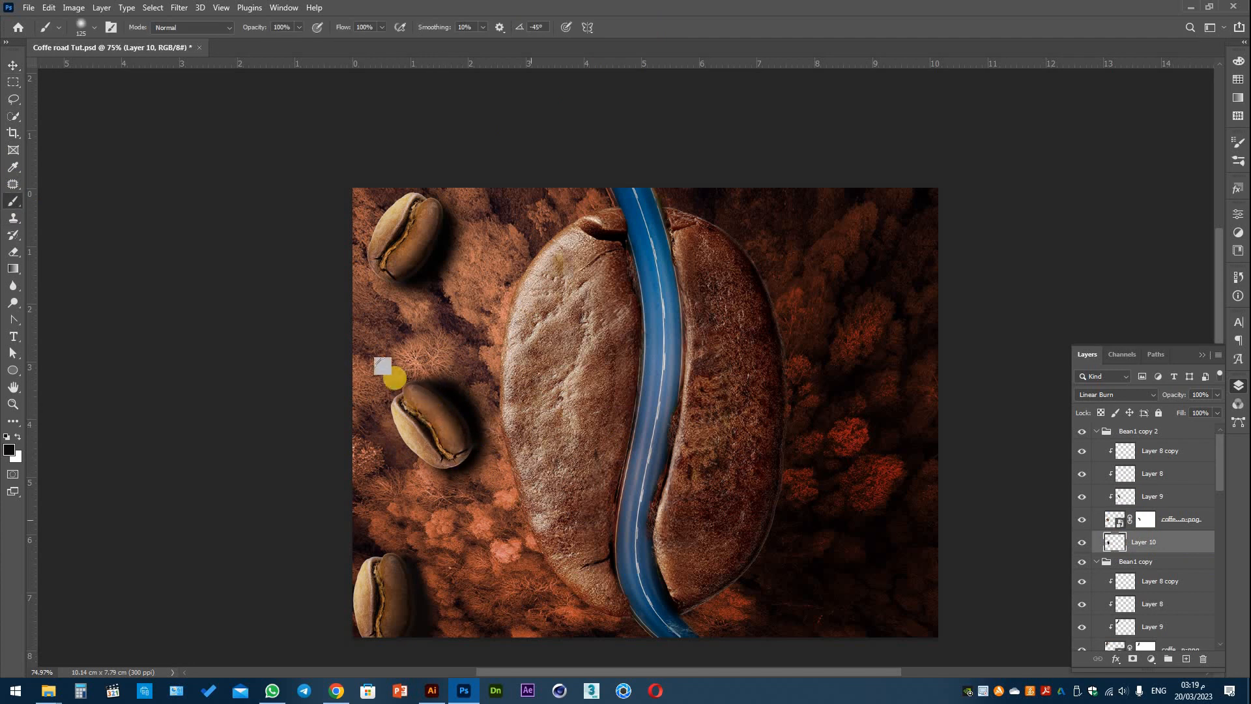
pyautogui.press('v')
pyautogui.click(1135, 434)
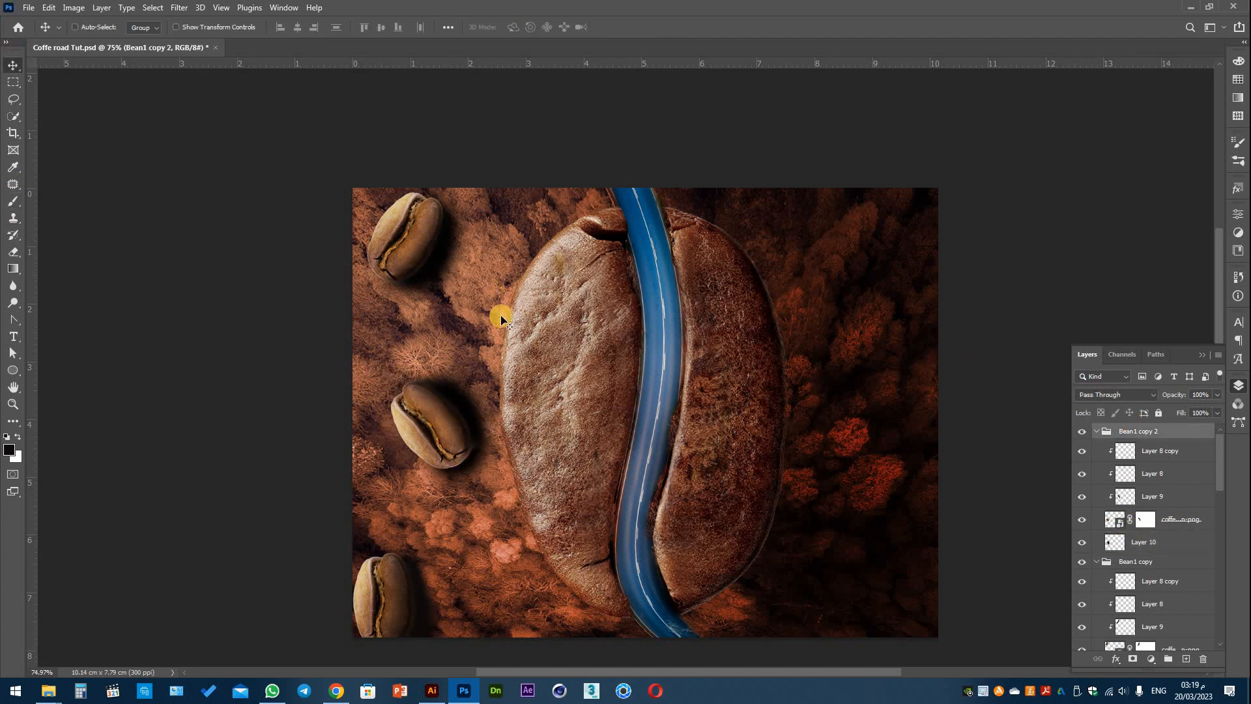
pyautogui.hotkey('ctrl', 't')
pyautogui.moveTo(522, 329); pyautogui.dragTo(537, 315)
pyautogui.moveTo(444, 436); pyautogui.dragTo(440, 439)
pyautogui.click(646, 25)
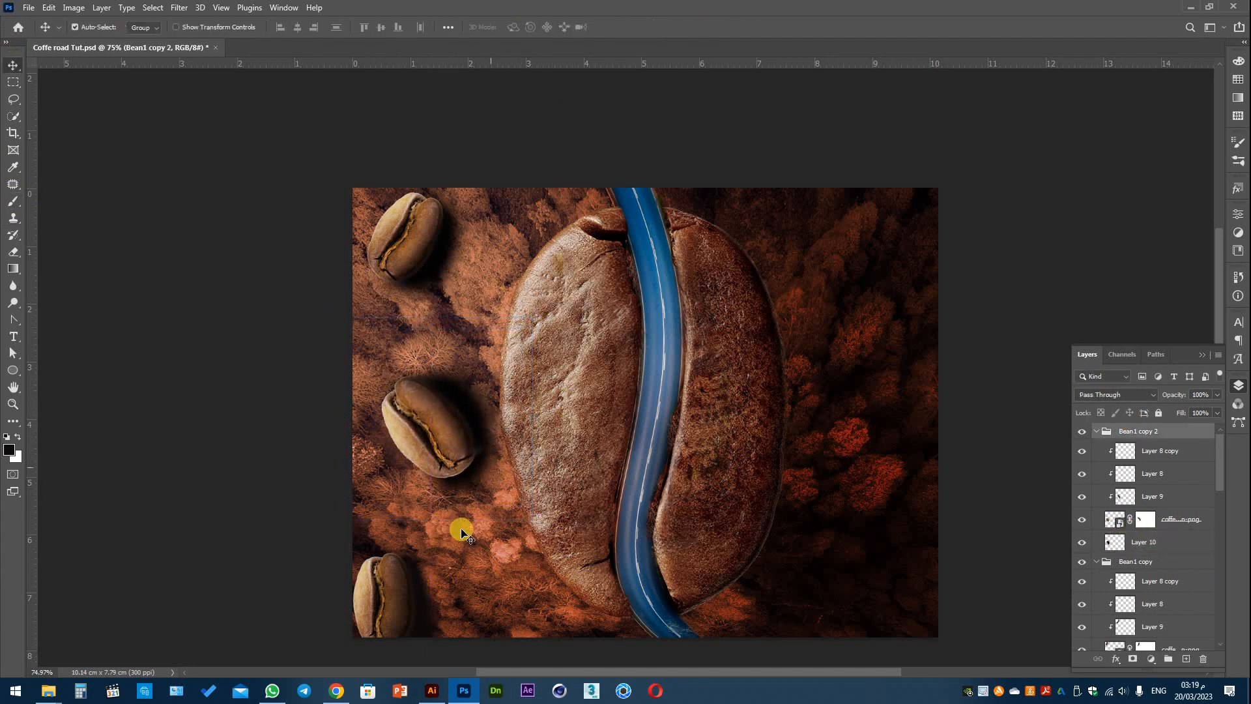
# Duplicate the upper-left bean group onto the forest's upper-right area and hide the copy's Layer 8 and Layer 8 copy highlights.
pyautogui.moveTo(417, 242); pyautogui.dragTo(866, 268)
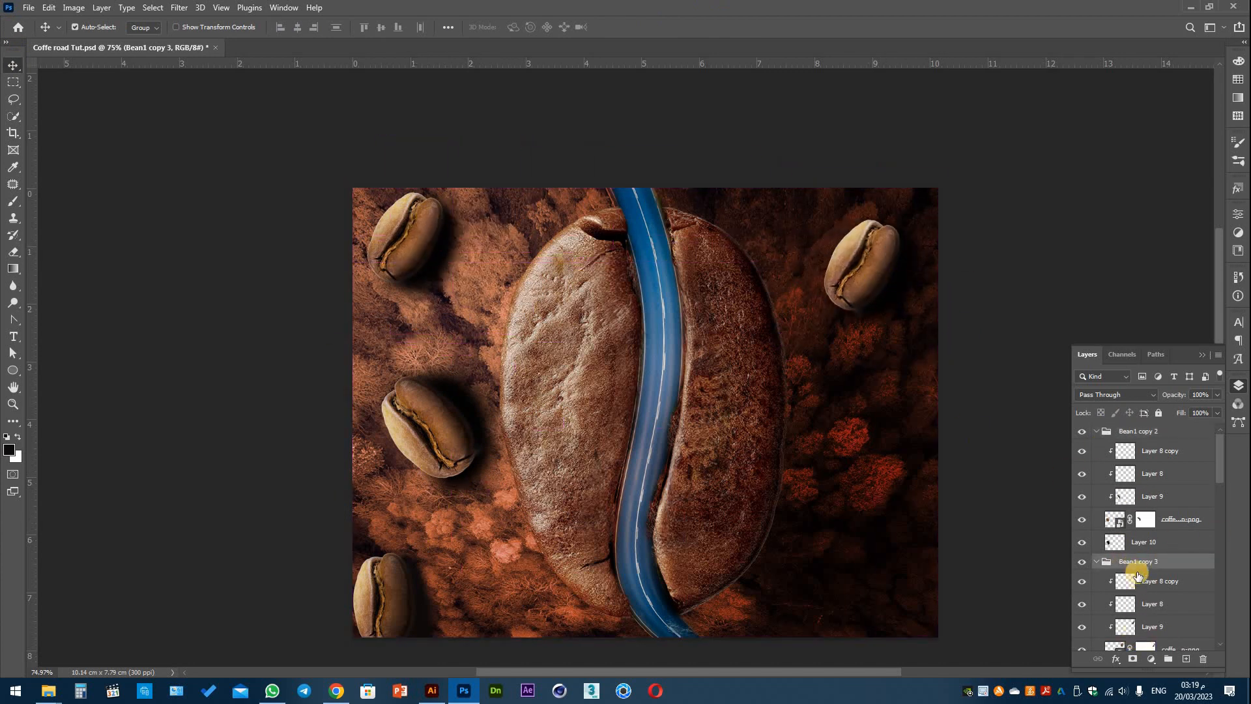
pyautogui.scroll(-3, 1138, 574)
pyautogui.click(1082, 500)
pyautogui.click(1082, 522)
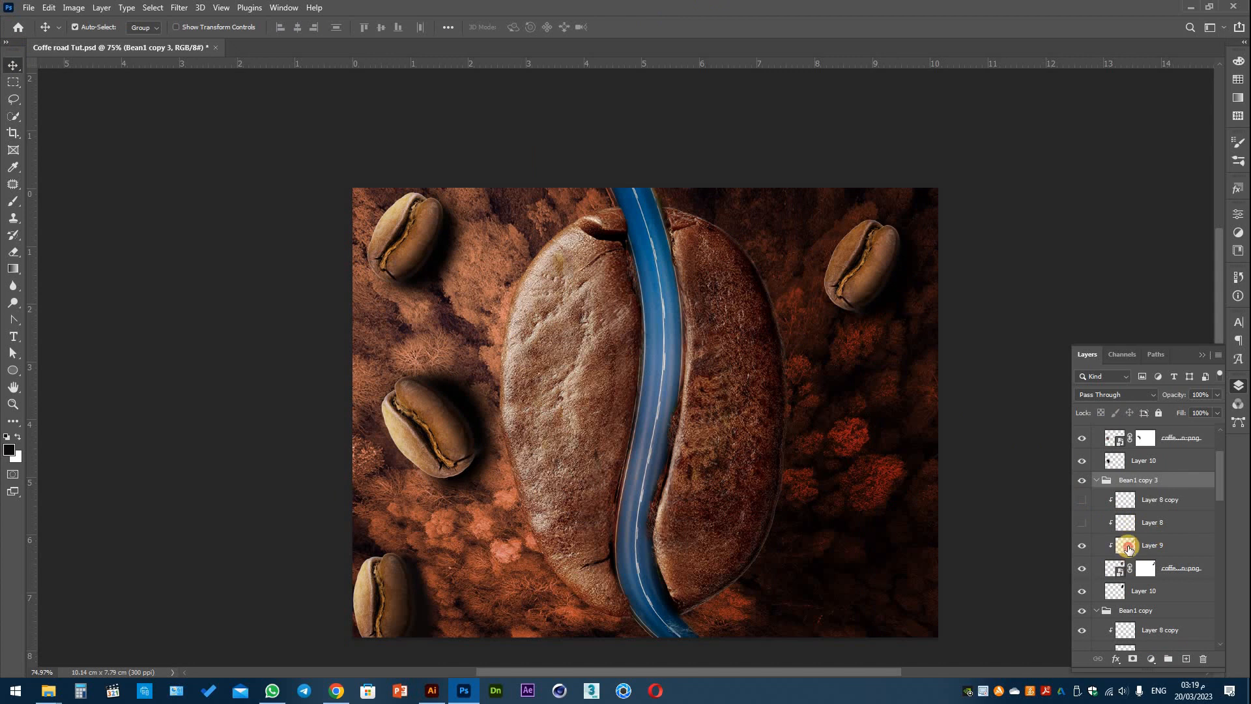
# Paint black over the upper-right bean on its Layer 9 shading layer with a size 200 brush to darken it.
pyautogui.press('b')
pyautogui.click(1128, 548)
pyautogui.moveTo(867, 291); pyautogui.dragTo(879, 230)
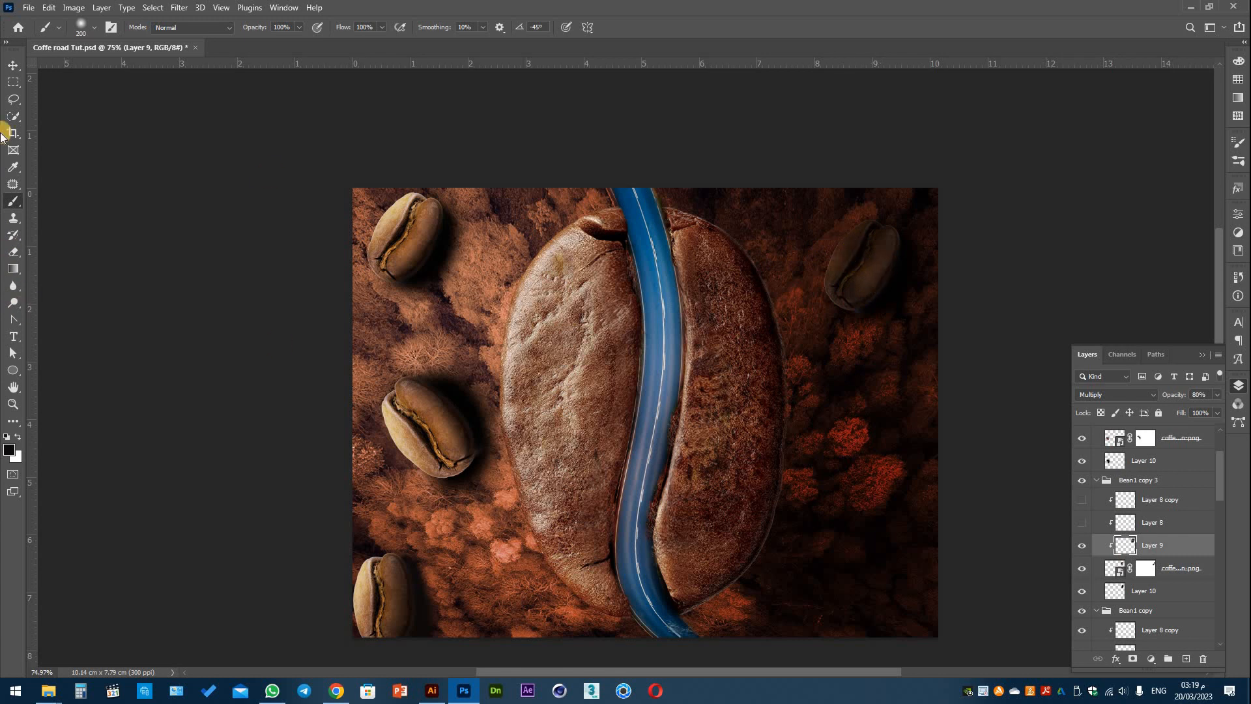
pyautogui.click(4, 71)
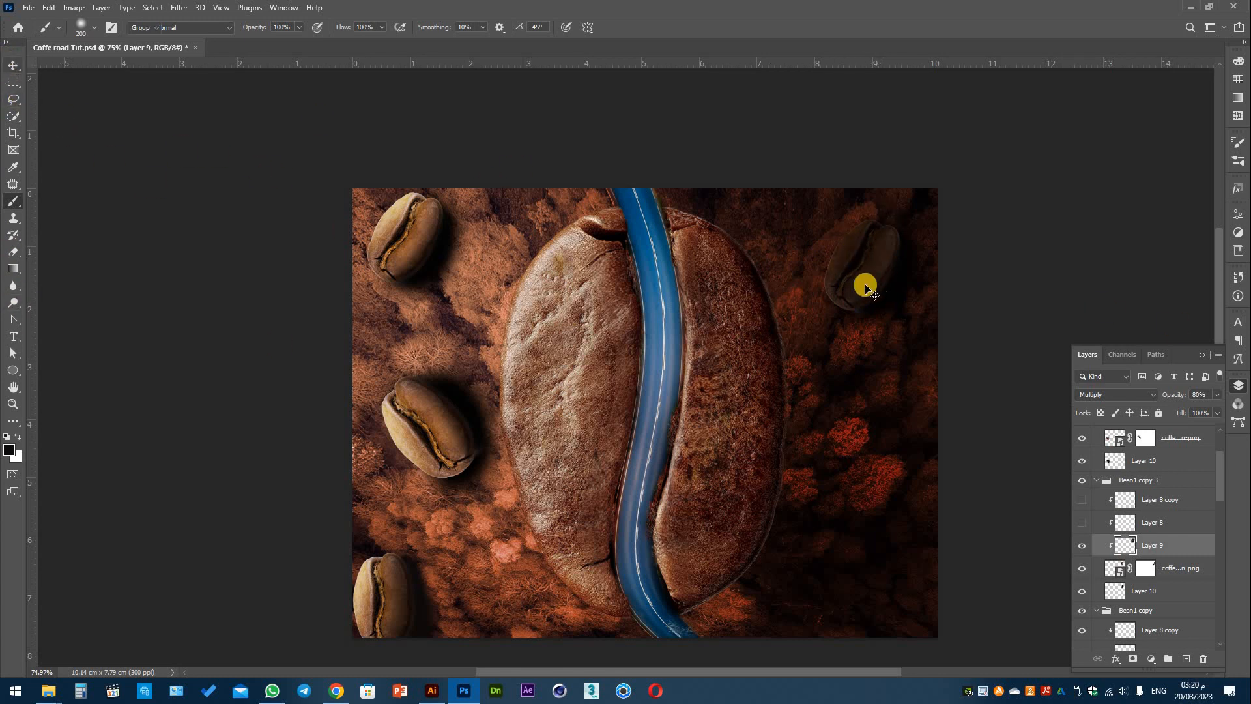
# Duplicate the darkened upper-right bean group below itself, enlarge the copy to about 111% and rotate it about -26°.
pyautogui.click(877, 290)
pyautogui.moveTo(877, 276); pyautogui.dragTo(871, 461)
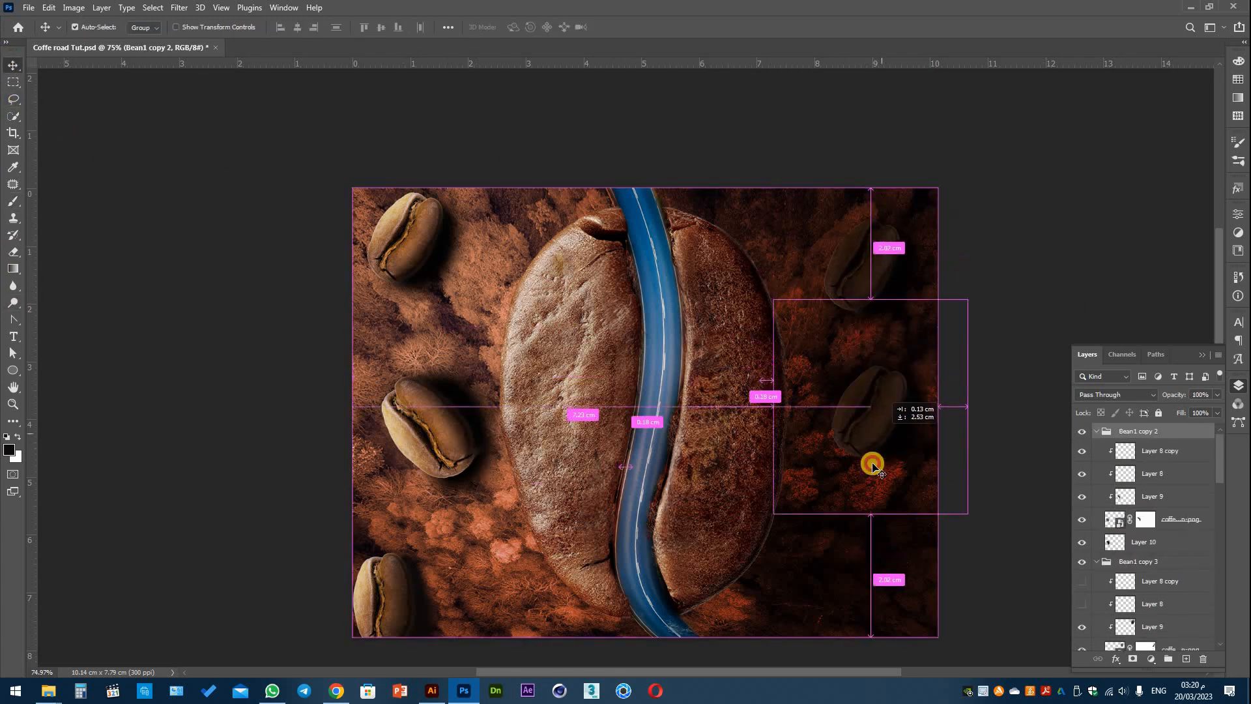
pyautogui.hotkey('ctrl', 't')
pyautogui.moveTo(980, 573); pyautogui.dragTo(1015, 479)
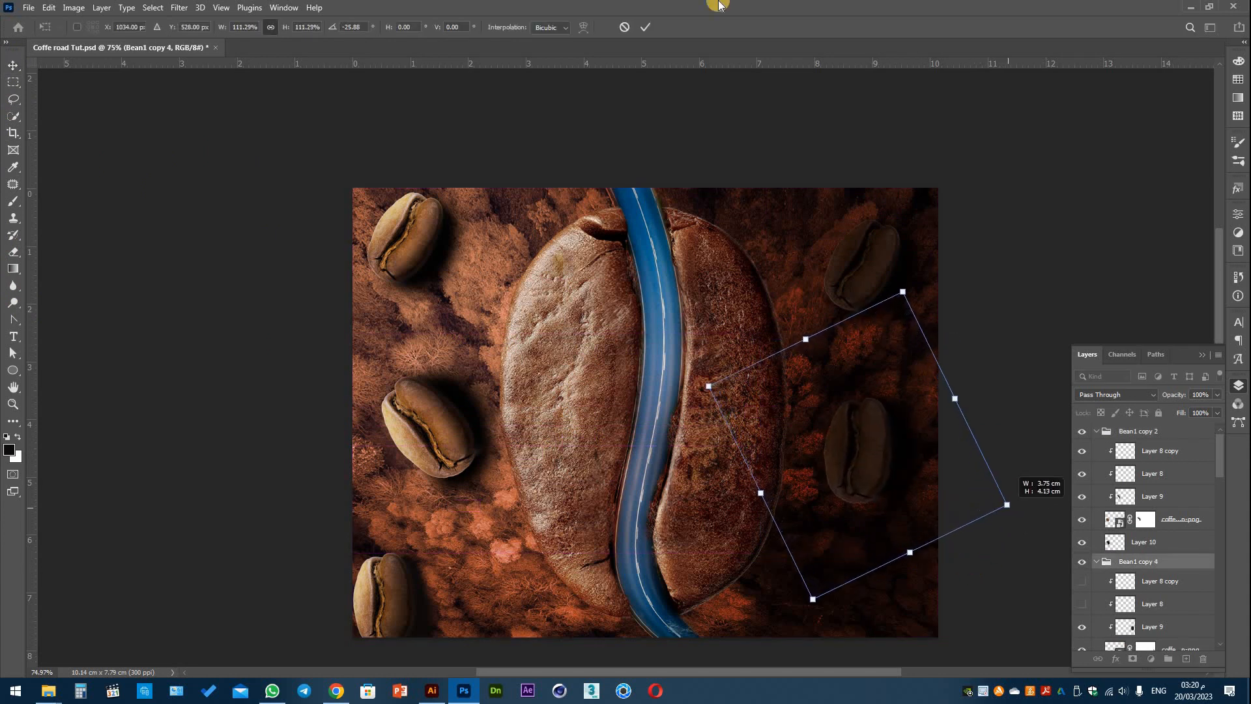
pyautogui.press('Return')
# Duplicate the upper-right bean group to the canvas's bottom edge, right of the road, and shrink the copy slightly.
pyautogui.moveTo(867, 278); pyautogui.dragTo(809, 635)
pyautogui.hotkey('ctrl', 't')
pyautogui.moveTo(904, 513); pyautogui.dragTo(888, 530)
pyautogui.click(645, 26)
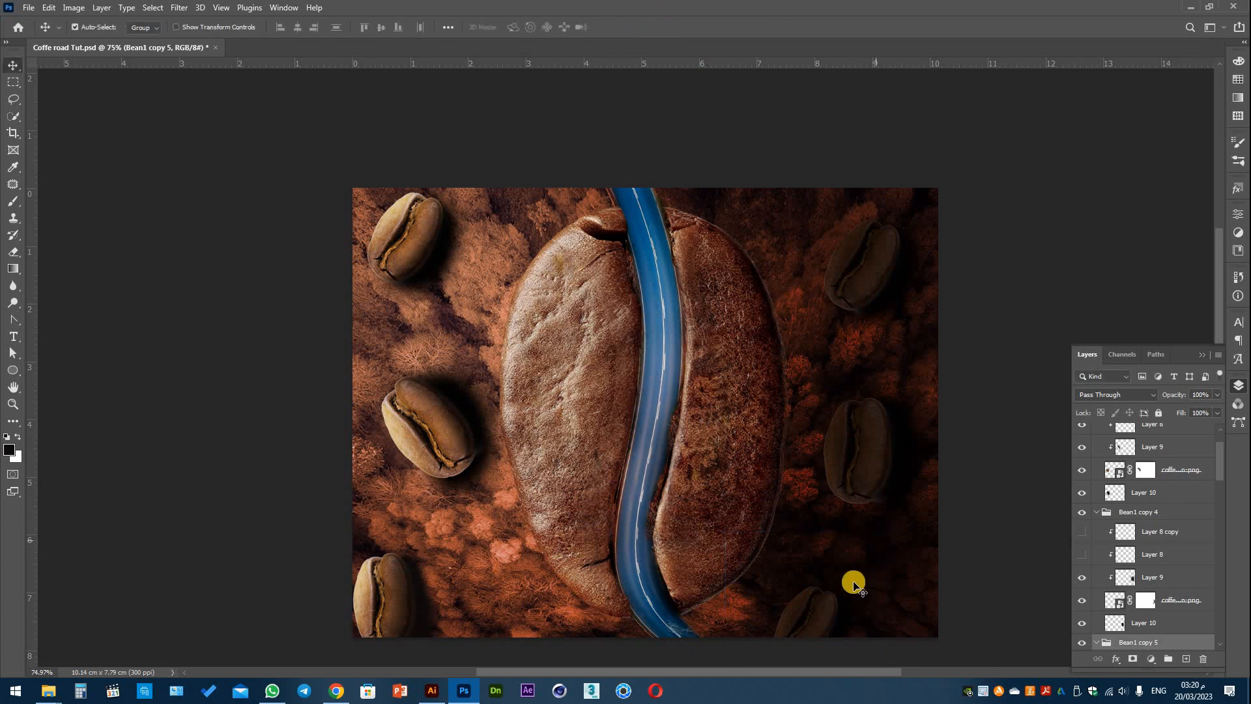
pyautogui.hotkey('ctrl', 't')
pyautogui.press('Return')
# Duplicate the bottom-edge bean group up to the canvas's lower-right edge and rotate the copy so it tilts differently.
pyautogui.moveTo(819, 611); pyautogui.dragTo(924, 498)
pyautogui.hotkey('ctrl', 't')
pyautogui.moveTo(922, 592); pyautogui.dragTo(919, 565)
pyautogui.click(648, 27)
# Move the middle-right and lower-right beans up slightly and shift the upper-right bean partly past the canvas's top edge.
pyautogui.moveTo(876, 466); pyautogui.dragTo(871, 427)
pyautogui.moveTo(874, 258); pyautogui.dragTo(870, 213)
pyautogui.moveTo(861, 422); pyautogui.dragTo(865, 402)
pyautogui.moveTo(919, 586); pyautogui.dragTo(912, 571)
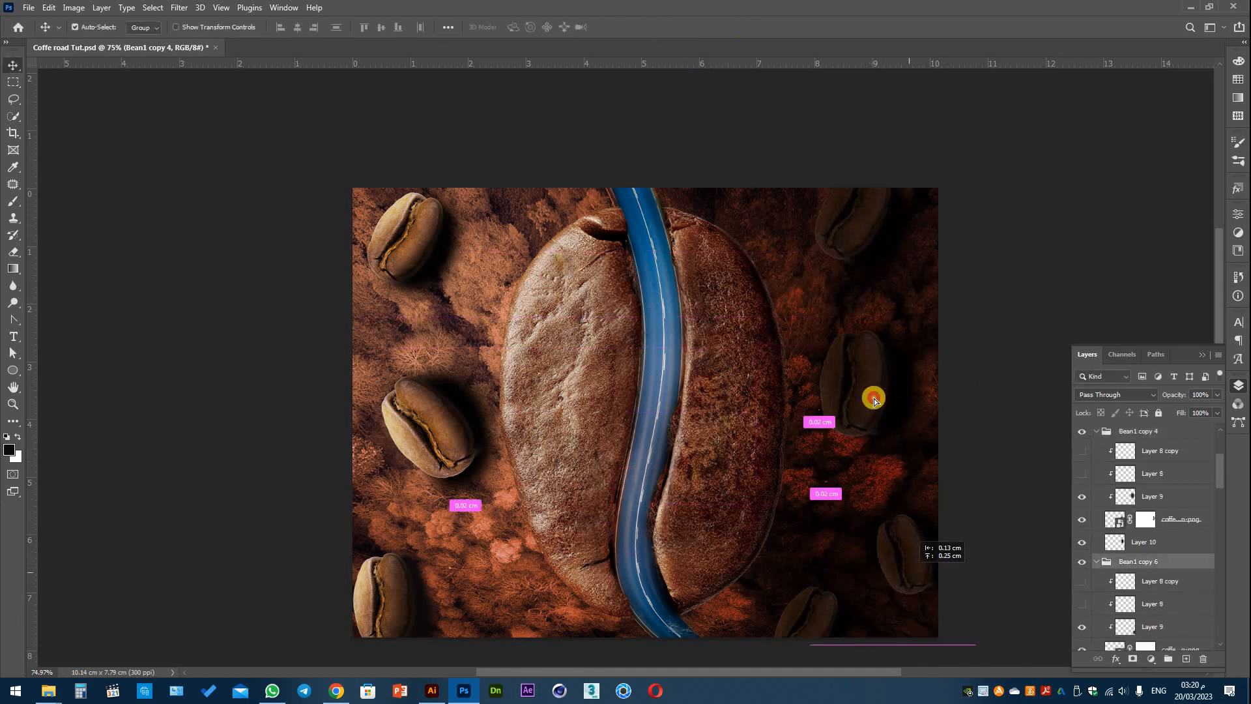
# Enlarge the middle-right bean group Bean1 copy 4, nudge it into place, and save the document.
pyautogui.moveTo(874, 399); pyautogui.dragTo(877, 405)
pyautogui.hotkey('ctrl', 't')
pyautogui.moveTo(958, 266); pyautogui.dragTo(981, 238)
pyautogui.click(645, 27)
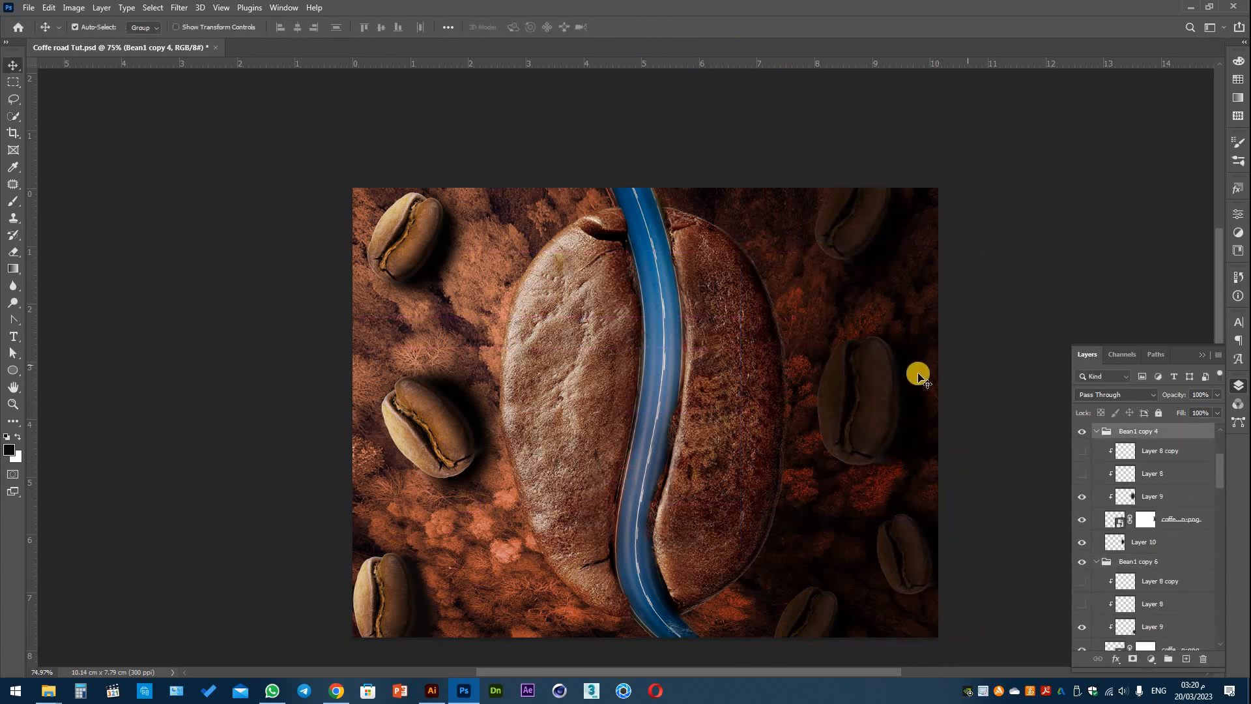
pyautogui.scroll(-3, 882, 439)
pyautogui.scroll(2, 573, 393)
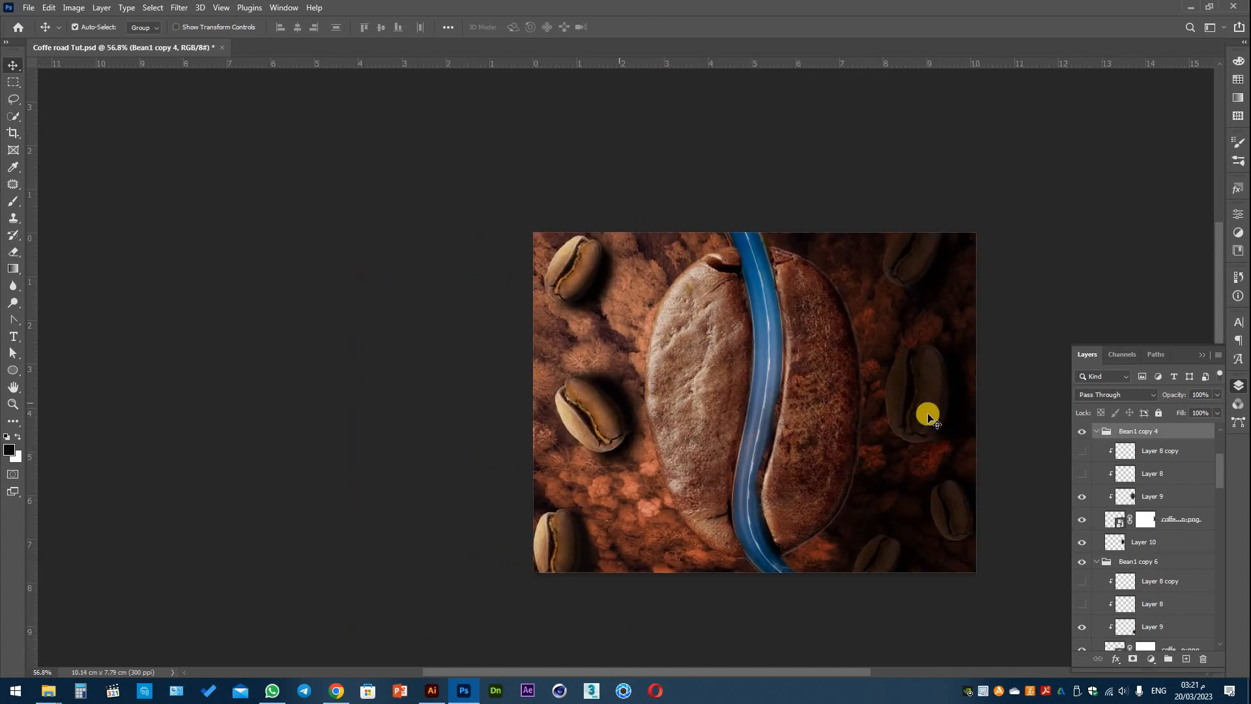
pyautogui.hotkey('ctrl', 's')
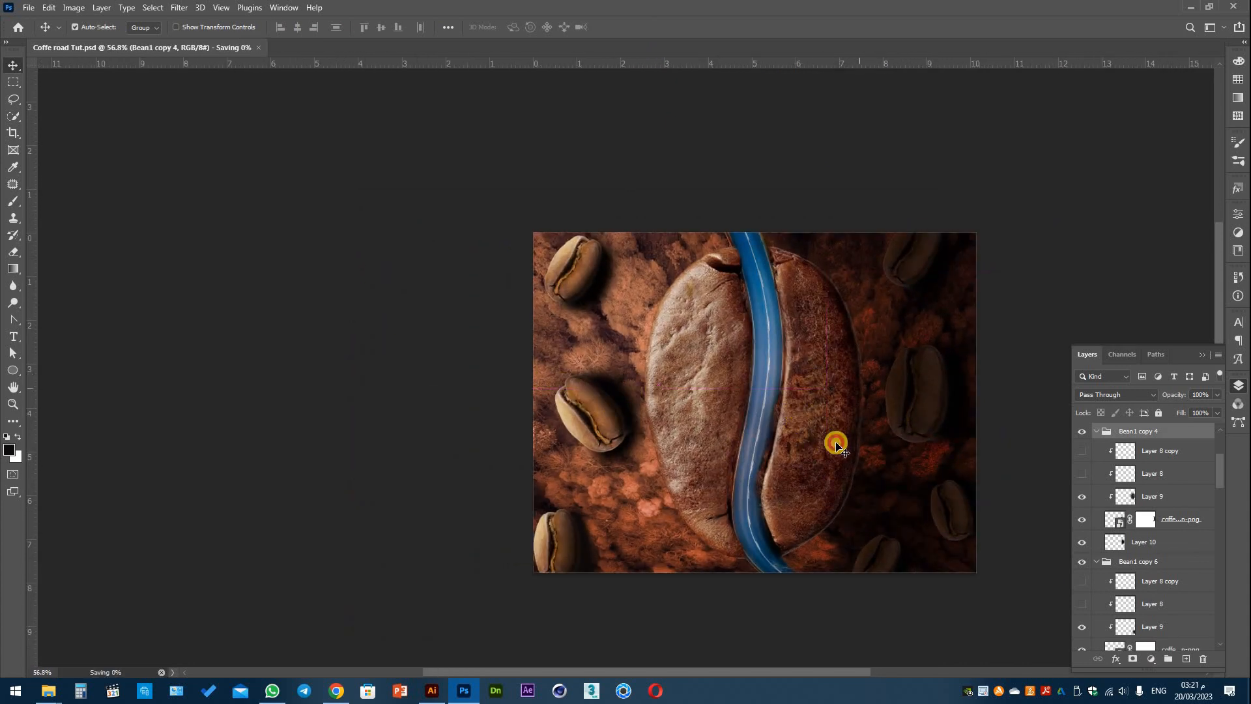
# On the empty Layer 11 above Layer 6, paint a soft black shadow along the large bean's right side with a size 200 brush.
pyautogui.scroll(-5, 1103, 559)
pyautogui.click(1111, 580)
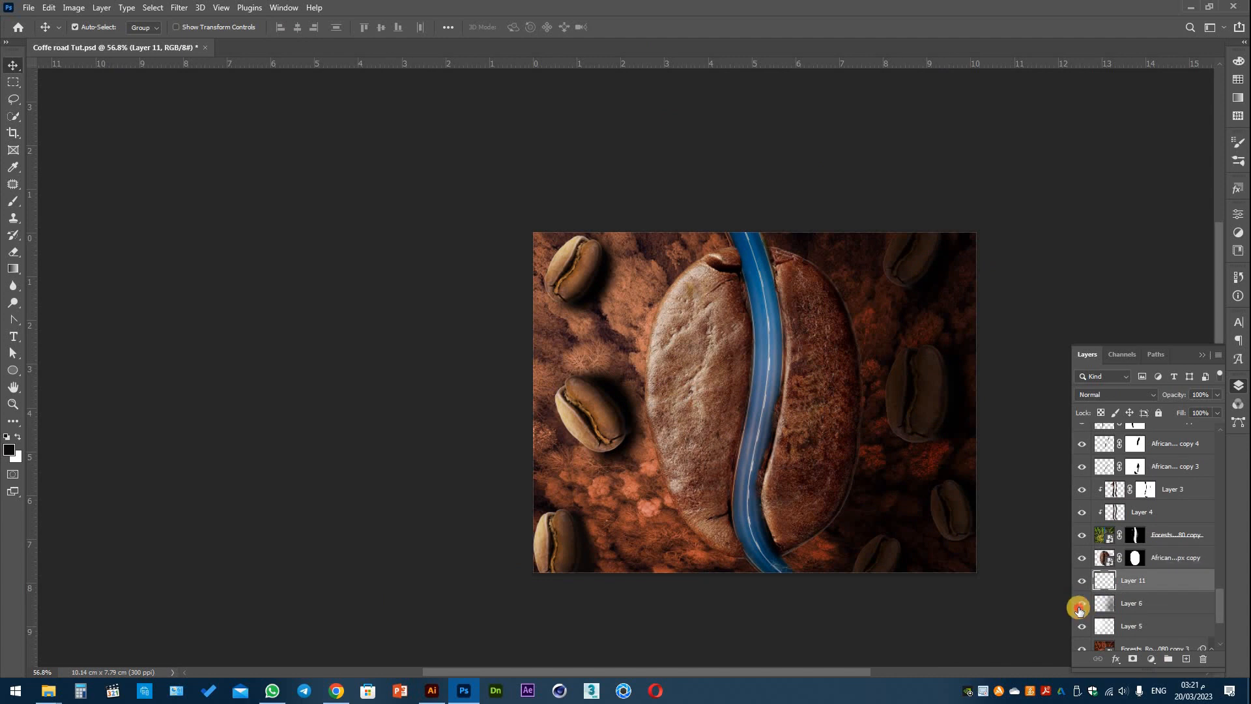
pyautogui.click(1079, 607)
pyautogui.click(1080, 607)
pyautogui.press('b')
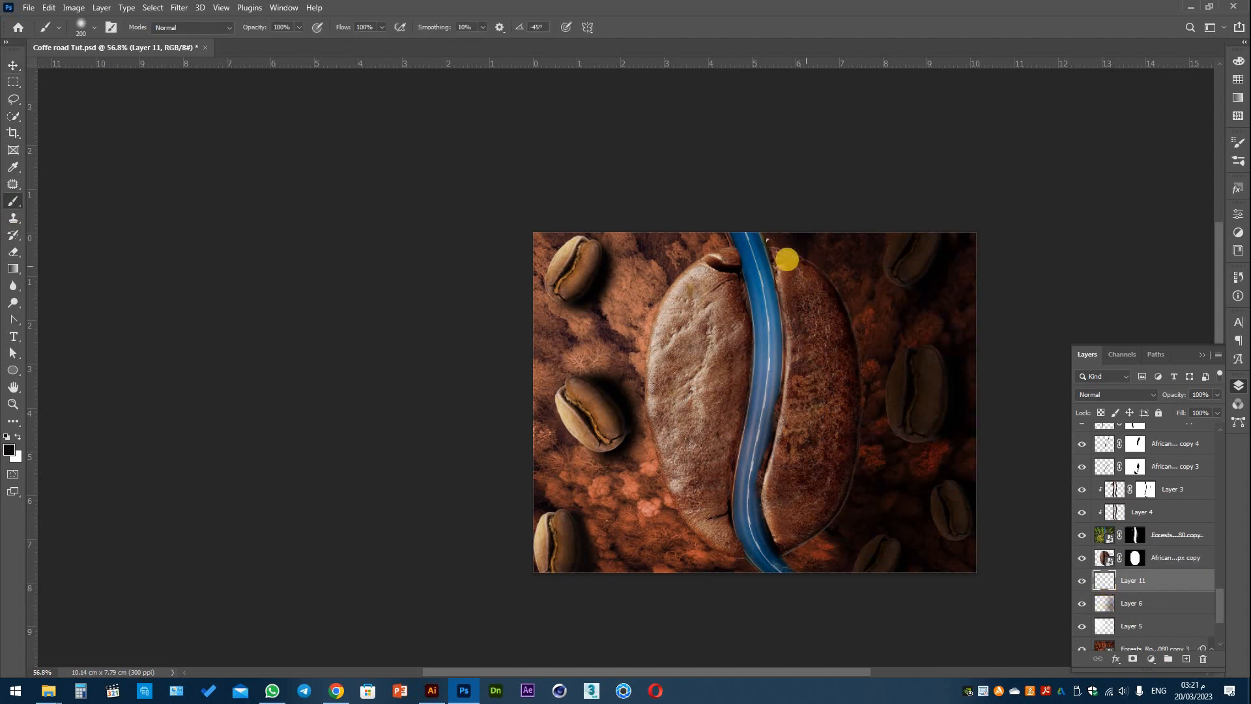
pyautogui.moveTo(790, 259)
pyautogui.mouseDown()
pyautogui.moveTo(838, 379)
pyautogui.moveTo(790, 521)
pyautogui.moveTo(823, 535)
pyautogui.mouseUp()
pyautogui.moveTo(831, 329); pyautogui.dragTo(858, 348)
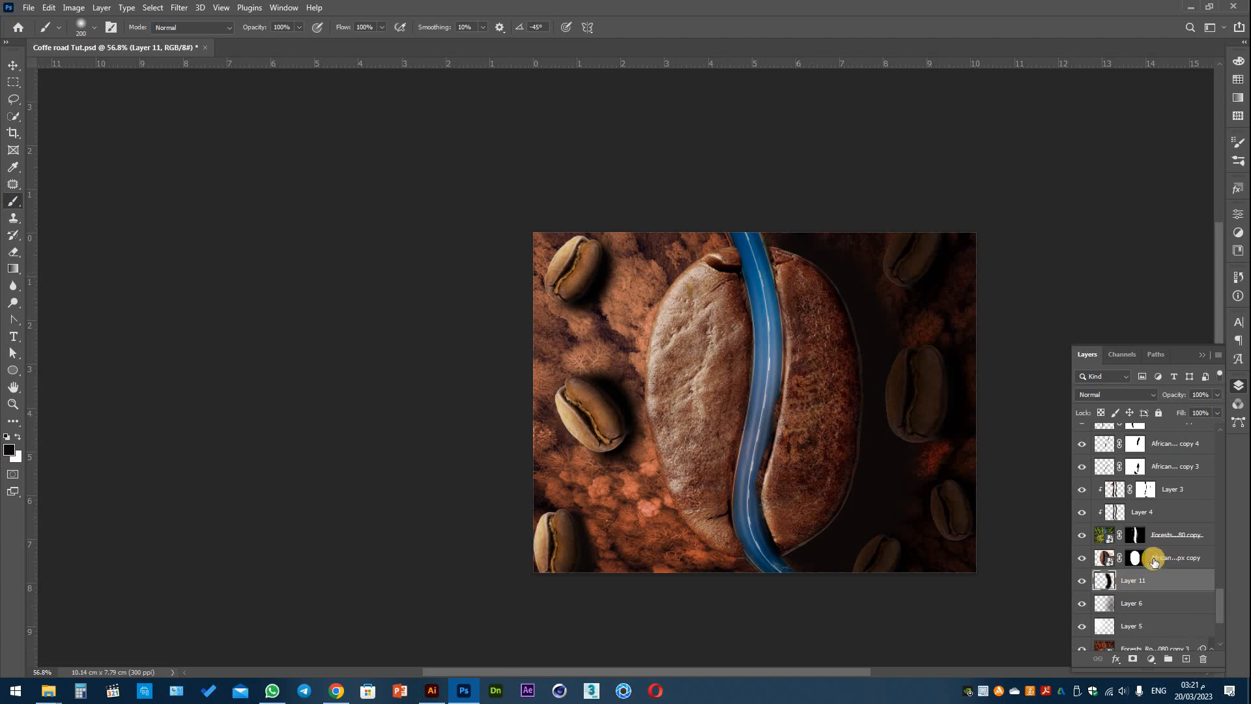
# Paint white along the large bean's left side on a new layer above Layer 11 and set its blend mode to Overlay.
pyautogui.hotkey('ctrl', 'shift', 'alt', 'n')
pyautogui.press('x')
pyautogui.moveTo(721, 564)
pyautogui.mouseDown()
pyautogui.moveTo(637, 342)
pyautogui.moveTo(707, 214)
pyautogui.mouseUp()
pyautogui.click(13, 65)
pyautogui.click(1115, 395)
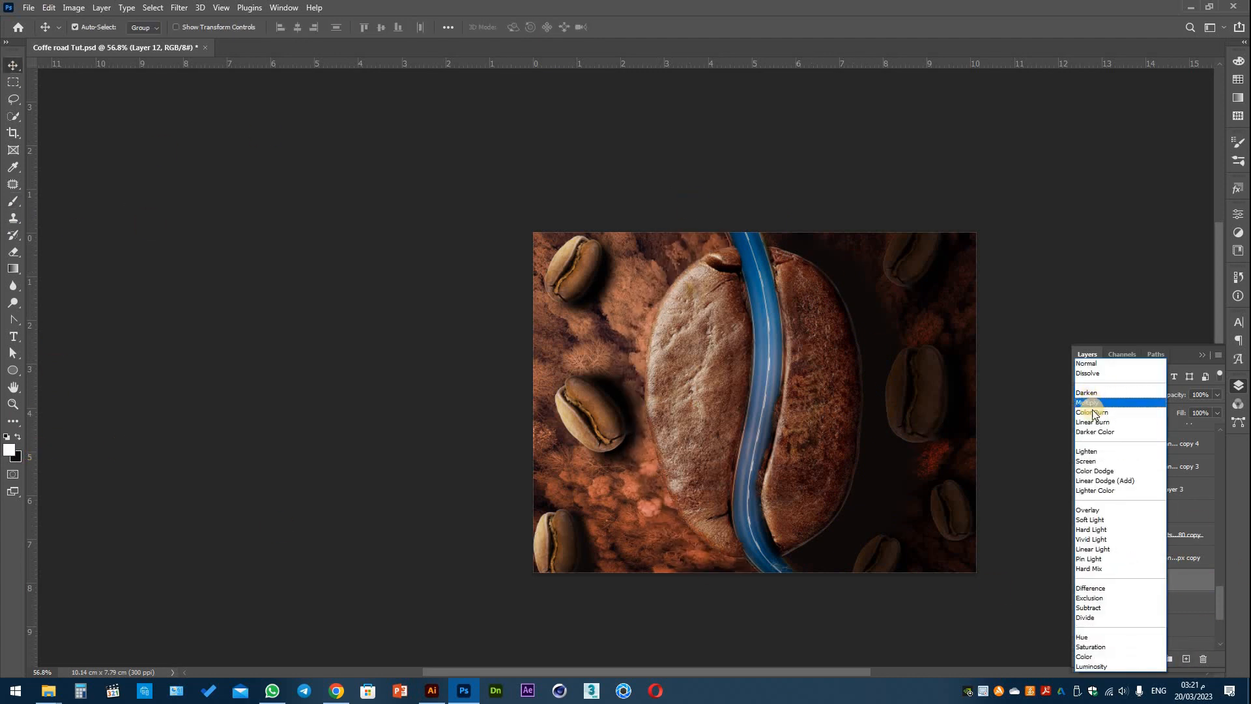
pyautogui.click(1084, 511)
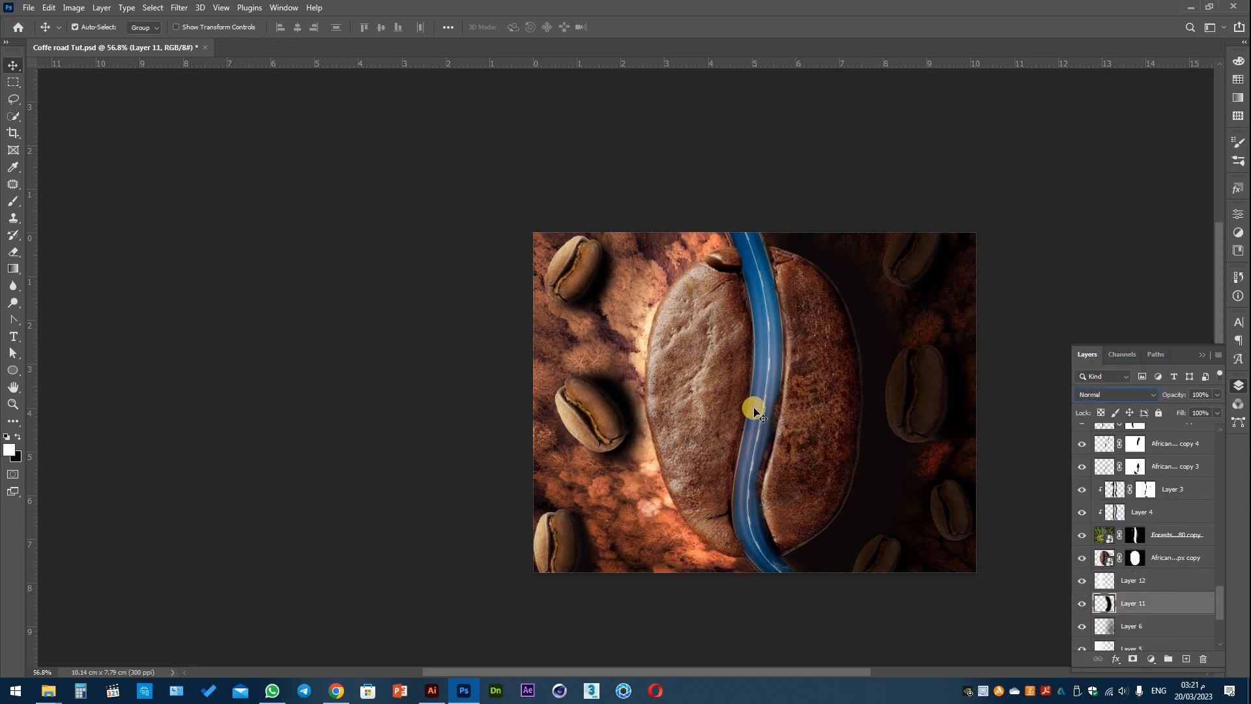
# Set the black shadow Layer 11 to Multiply at 70% opacity and save the document.
pyautogui.click(1149, 601)
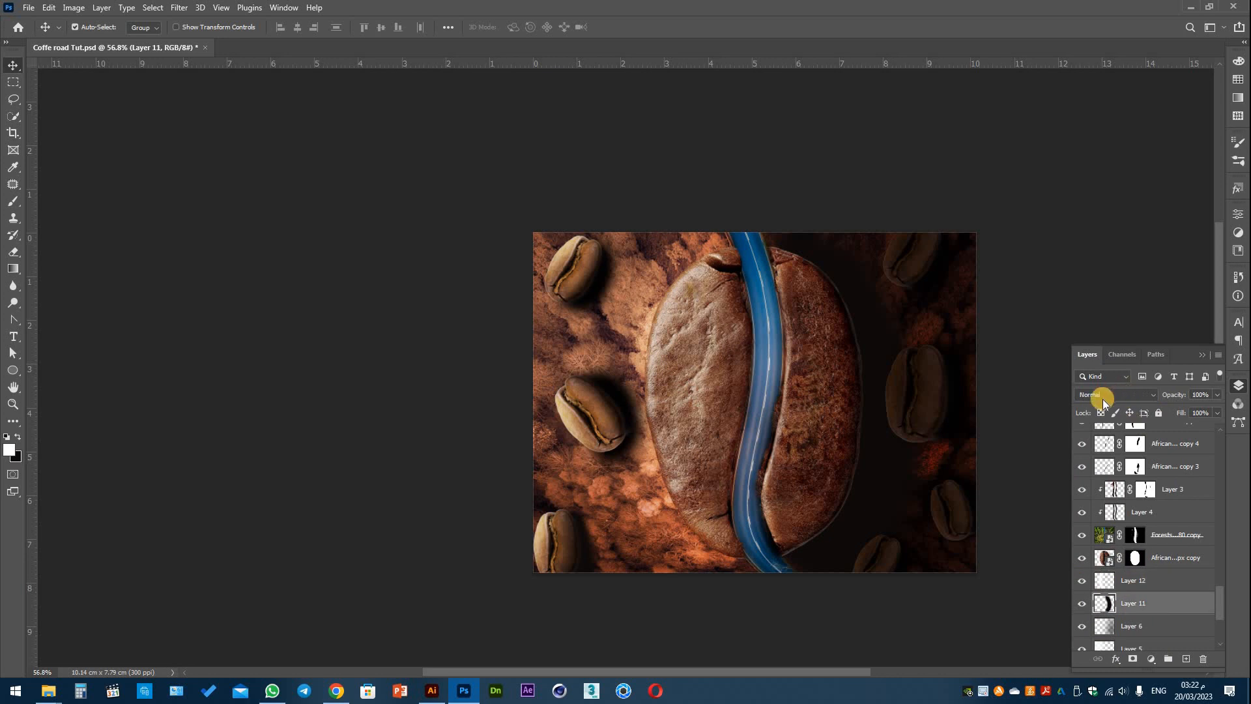
pyautogui.click(1101, 395)
pyautogui.click(1101, 399)
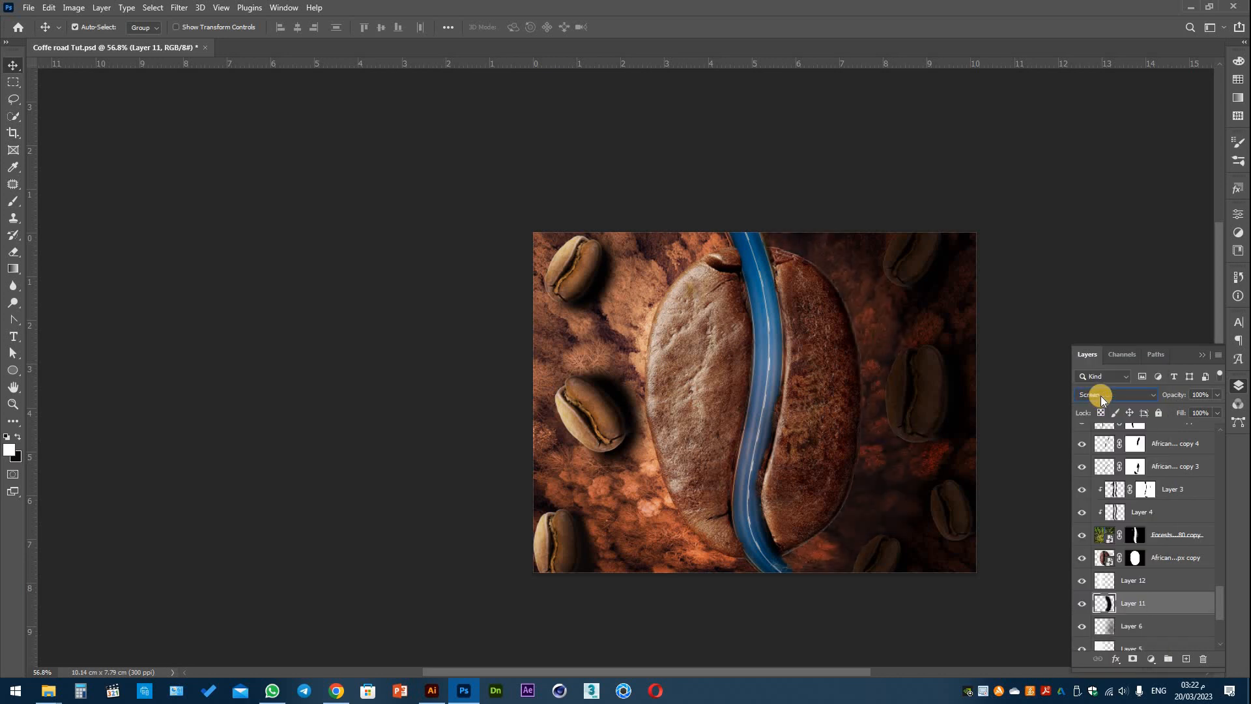
pyautogui.scroll(-1, 1100, 397)
pyautogui.scroll(4, 1100, 396)
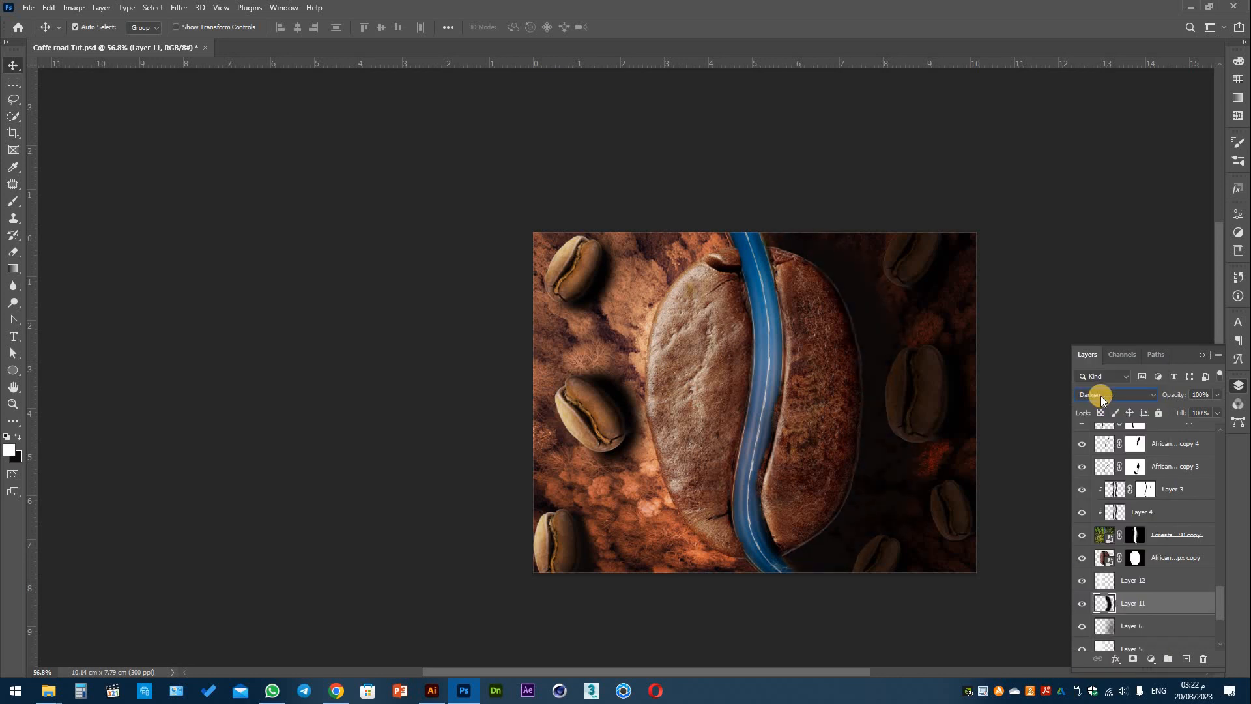
pyautogui.scroll(-10, 1100, 397)
pyautogui.scroll(10, 1100, 396)
pyautogui.click(1105, 400)
pyautogui.click(1109, 410)
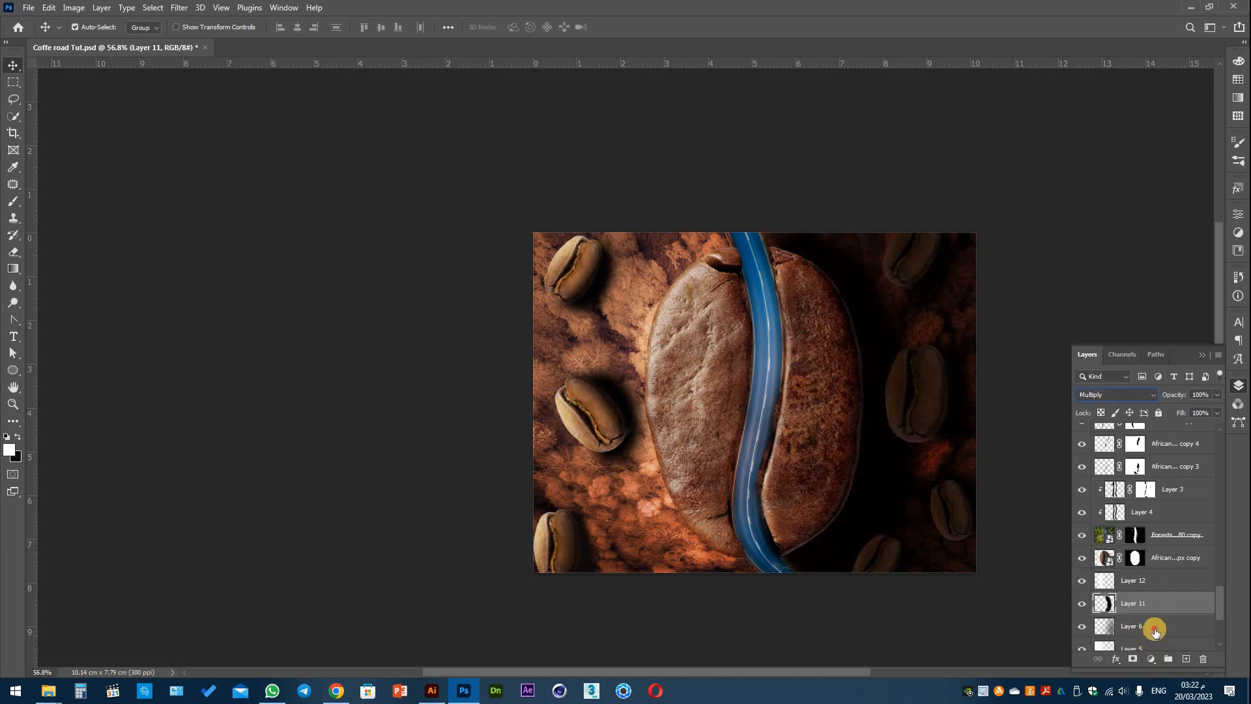
pyautogui.press('5')
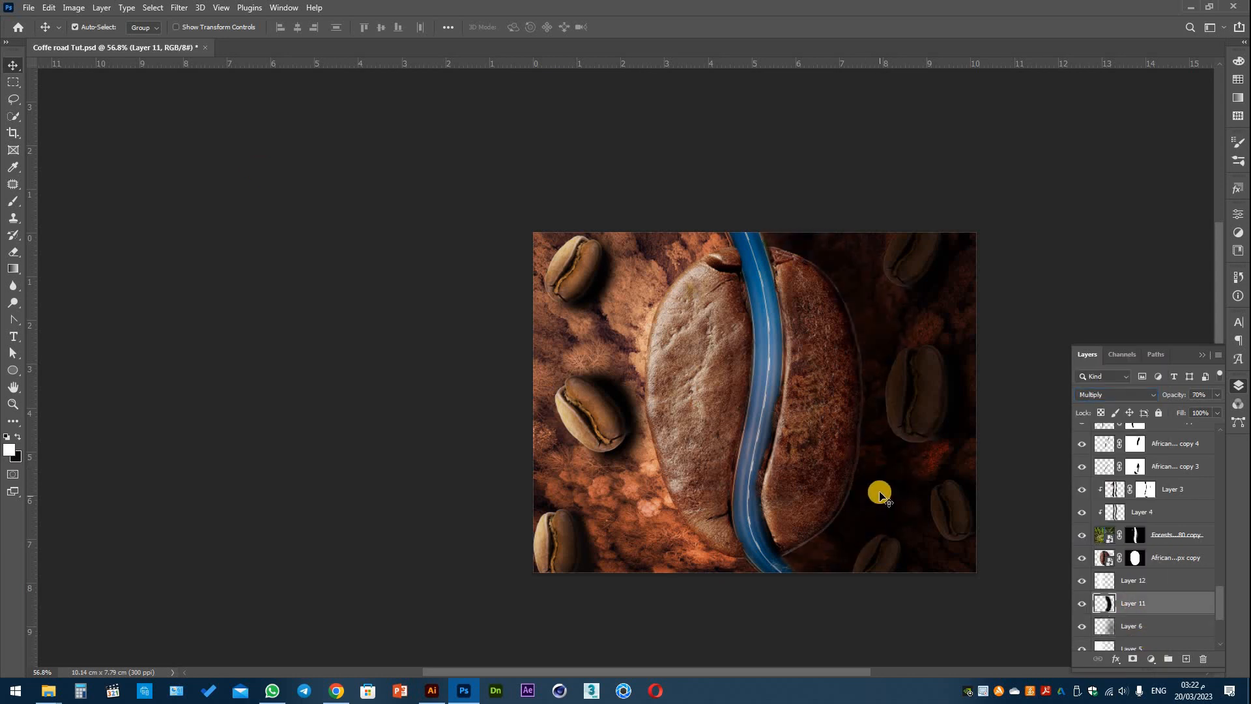
pyautogui.hotkey('ctrl', 's')
# Open the top-view blue Volvo image and the c72b0f5b JPG from the file explorer as separate Photoshop documents.
pyautogui.hotkey('alt', 'Tab')
pyautogui.click(502, 112)
pyautogui.keyDown('ctrl'); pyautogui.click(245, 124); pyautogui.keyUp('ctrl')
pyautogui.moveTo(245, 124); pyautogui.dragTo(672, 49)
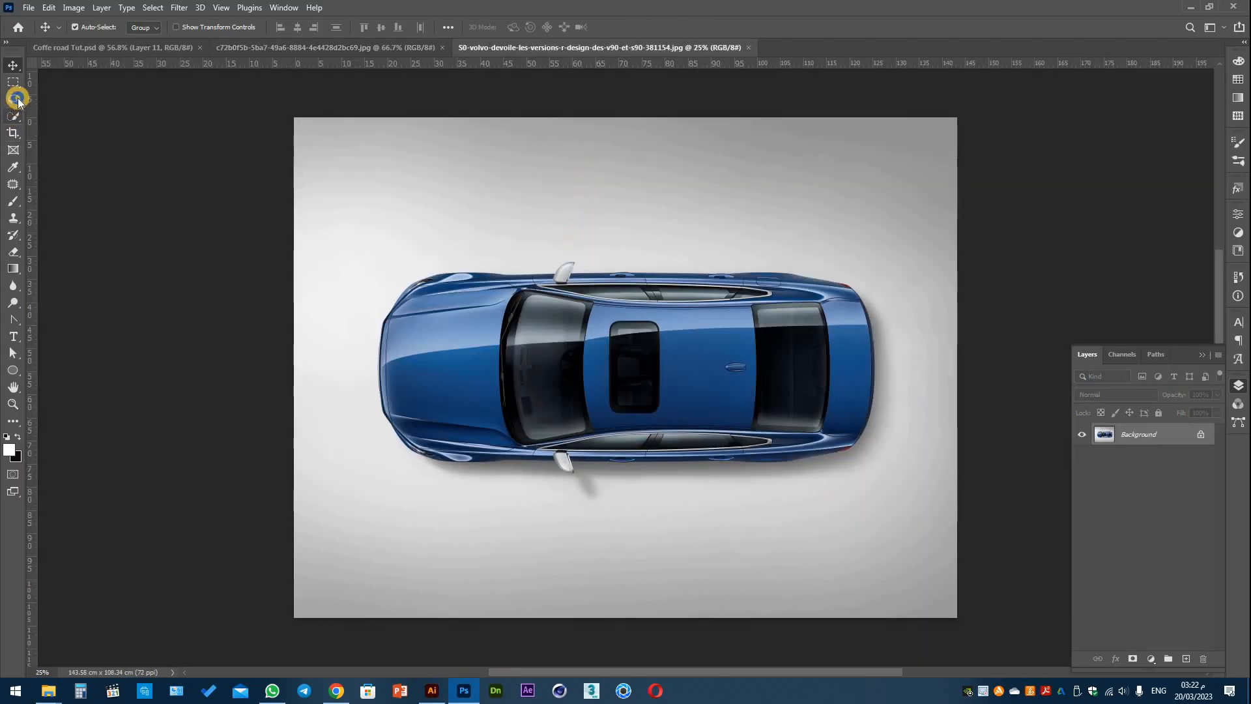
# Select the blue car with the Object Selection tool and check its cutout in Select and Mask, leaving without applying.
pyautogui.rightClick(13, 115)
pyautogui.click(62, 115)
pyautogui.moveTo(347, 224); pyautogui.dragTo(896, 512)
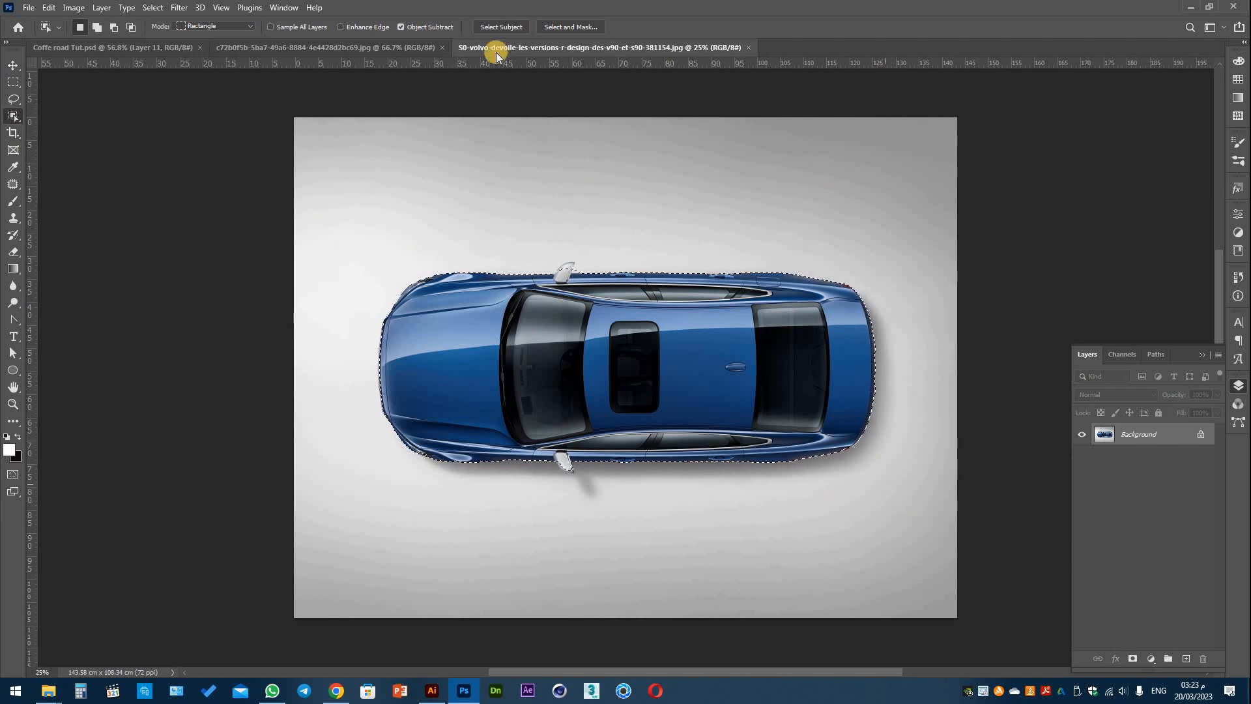
pyautogui.click(569, 27)
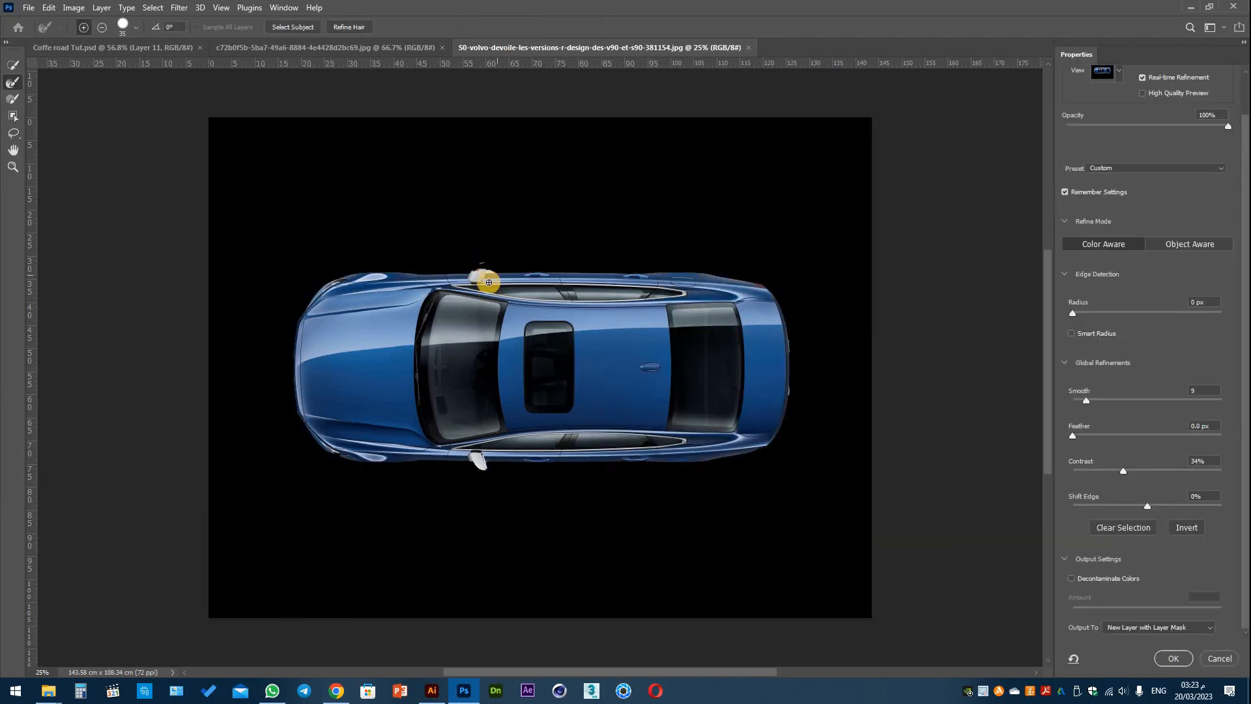
pyautogui.click(1219, 658)
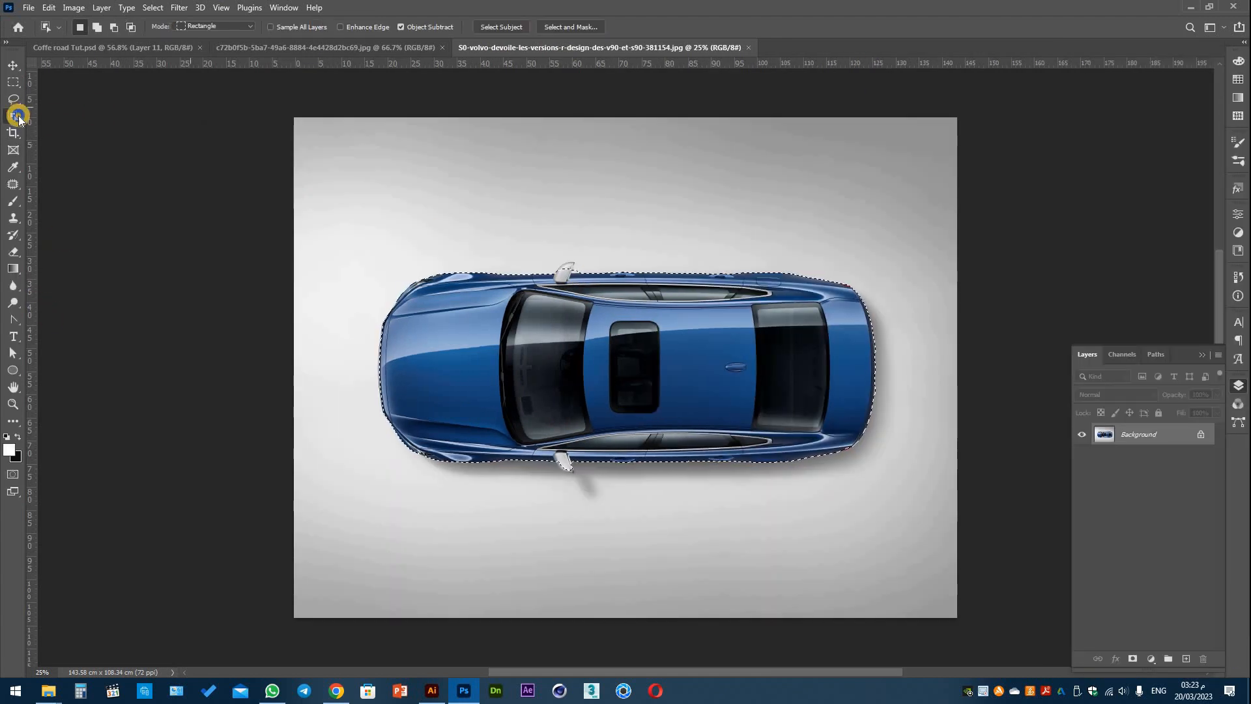
# Refine the car selection with the Quick Selection tool around both side mirrors and the front bumper edge.
pyautogui.hotkey('shift', 'w')
pyautogui.scroll(3, 566, 280)
pyautogui.click(555, 241)
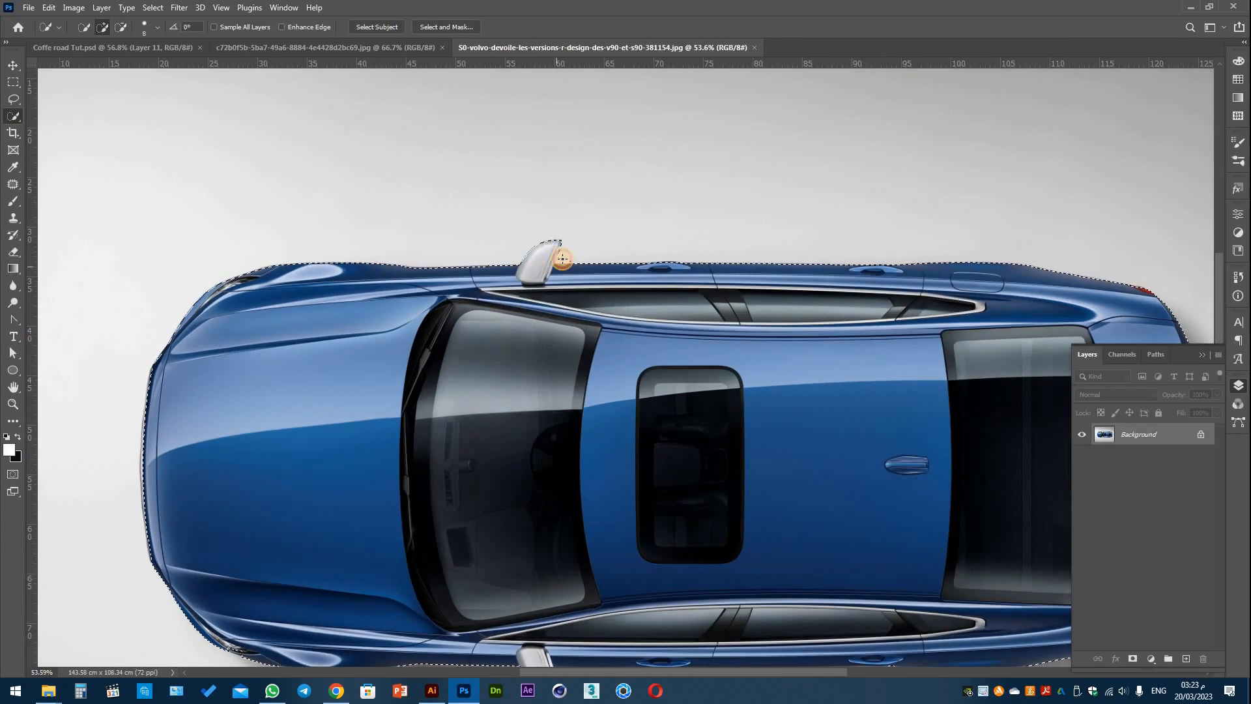
pyautogui.scroll(-3, 559, 327)
pyautogui.click(525, 486)
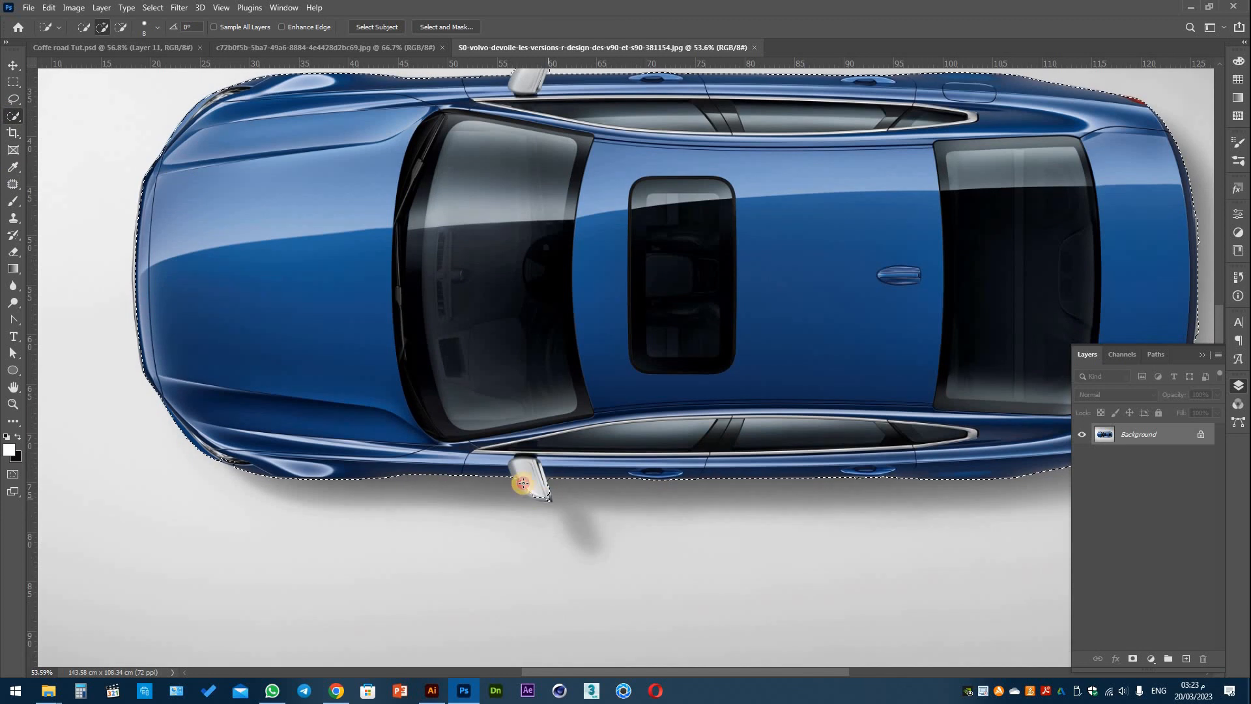
pyautogui.moveTo(523, 483)
pyautogui.mouseDown()
pyautogui.moveTo(549, 500)
pyautogui.moveTo(516, 496)
pyautogui.mouseUp()
pyautogui.moveTo(346, 421)
pyautogui.mouseDown()
pyautogui.moveTo(332, 444)
pyautogui.moveTo(404, 426)
pyautogui.mouseUp()
pyautogui.moveTo(300, 469); pyautogui.dragTo(278, 459)
pyautogui.scroll(2, 355, 268)
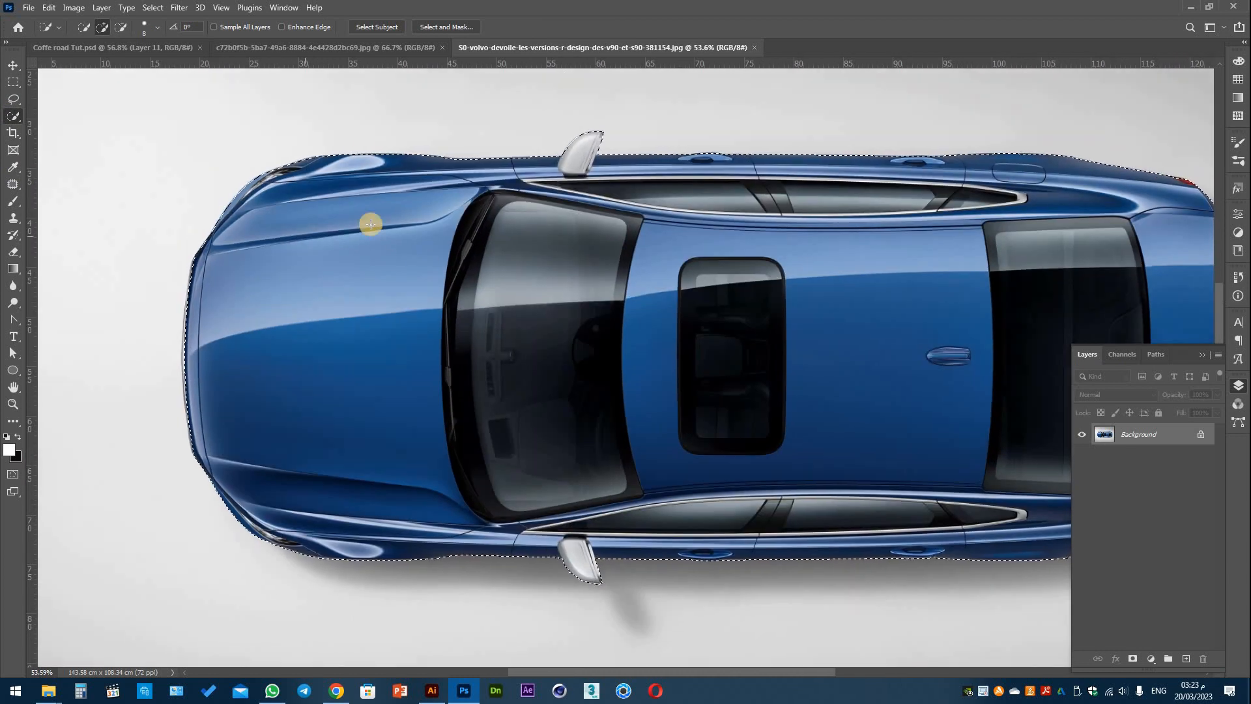
pyautogui.hscroll(5, 828, 280)
pyautogui.scroll(-2, 1012, 325)
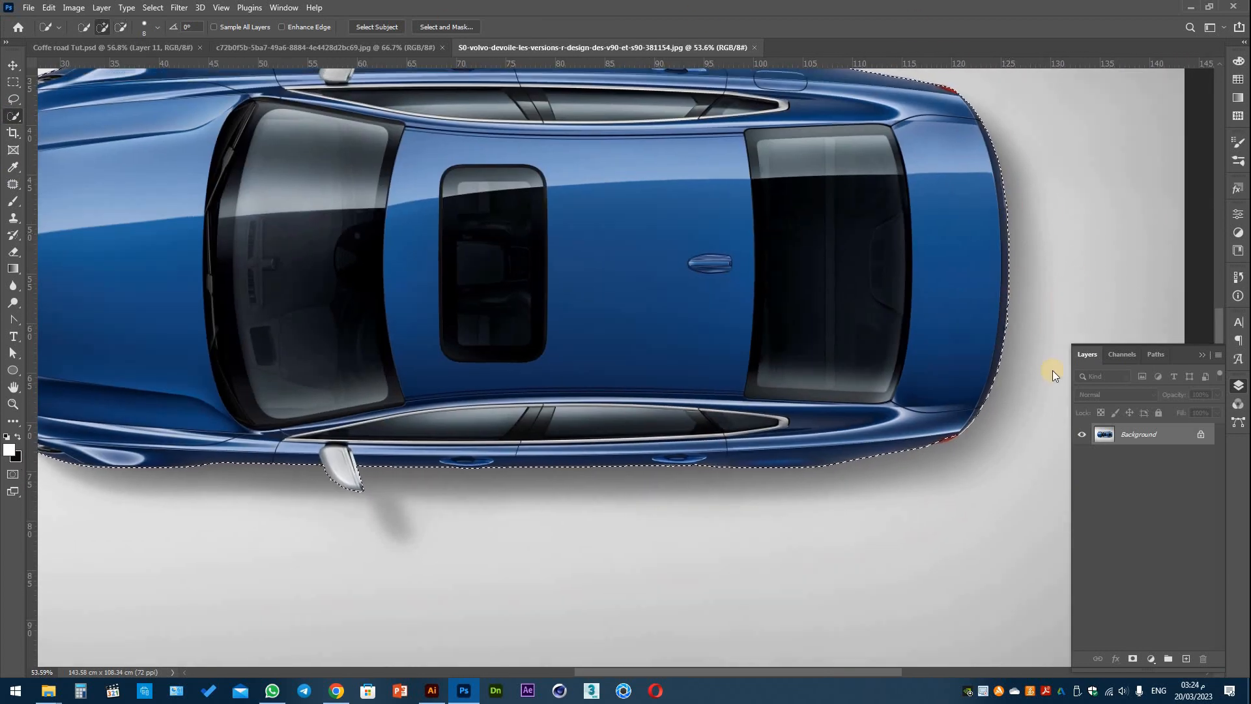
# Open the car selection in Select and Mask and set Radius to 3 px with Smart Radius and Smooth to 2.
pyautogui.hotkey('ctrl', 'alt', 'r')
pyautogui.hotkey('ctrl', '-')
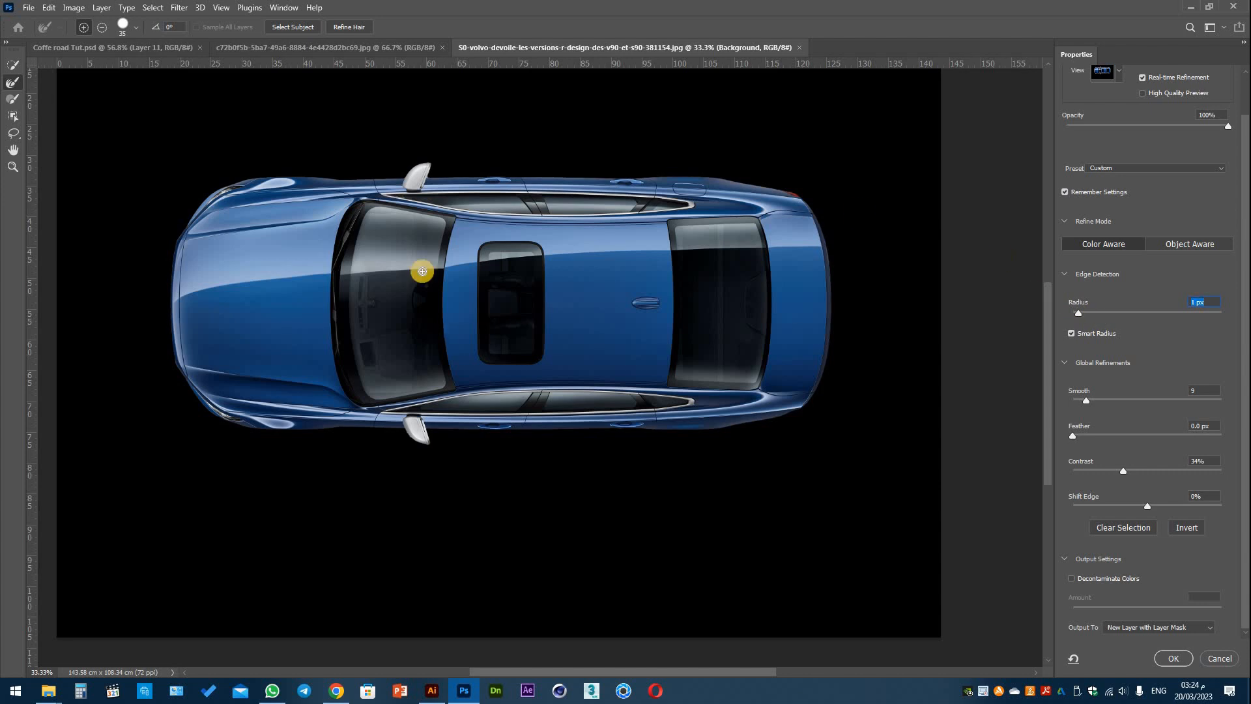
pyautogui.moveTo(1081, 397); pyautogui.dragTo(1077, 401)
pyautogui.moveTo(1079, 312); pyautogui.dragTo(1097, 314)
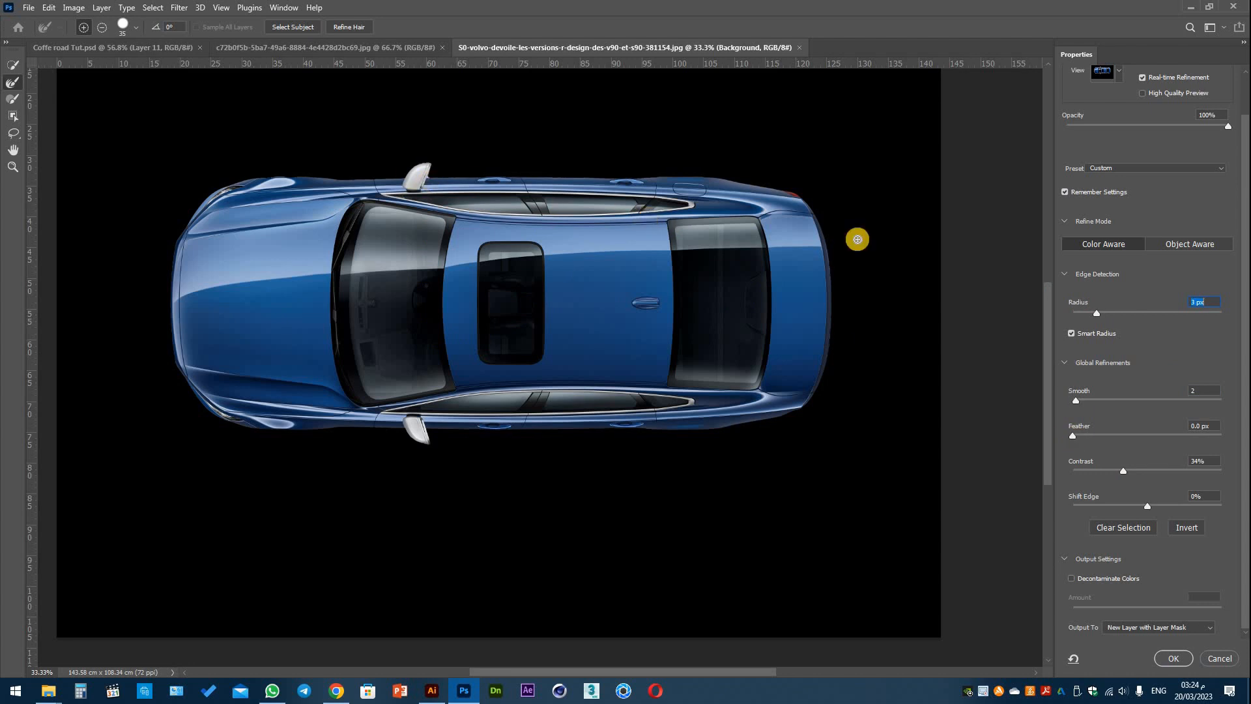
# Try brushing the selection edge around the car's upper side mirror, and undo the last stroke.
pyautogui.press('b')
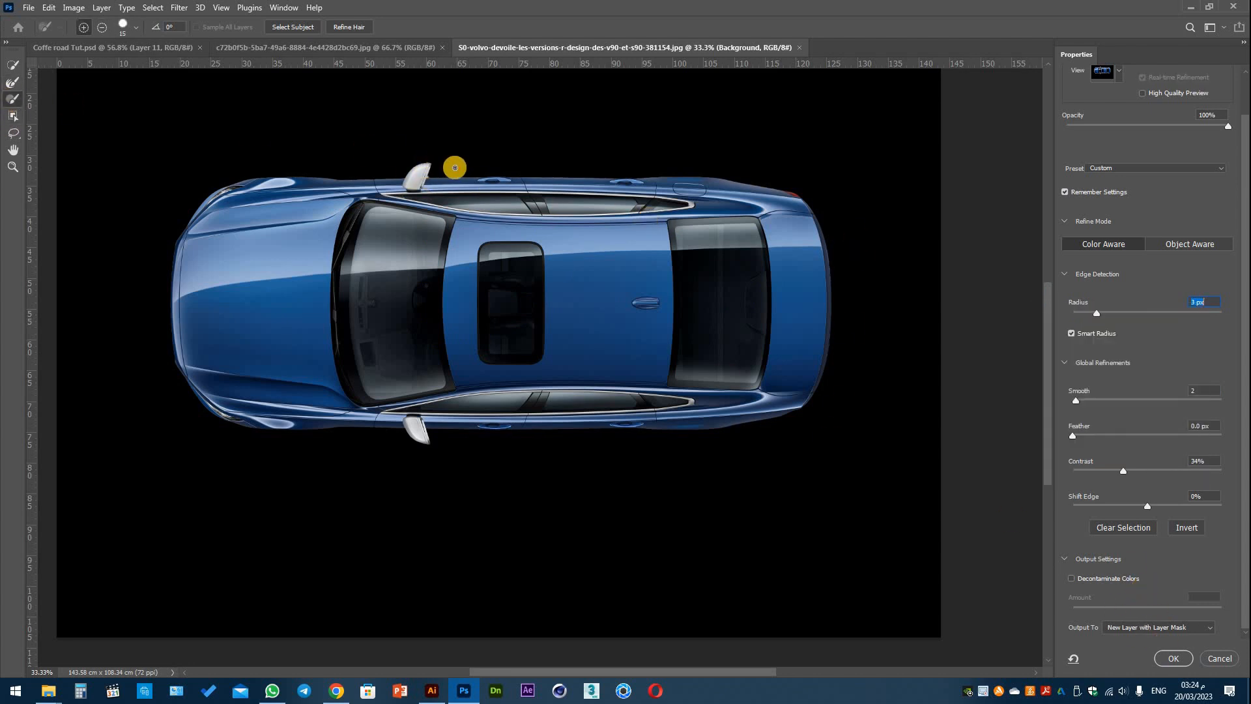
pyautogui.click(456, 168)
pyautogui.hotkey('ctrl', '+')
pyautogui.hotkey('ctrl', '+')
pyautogui.moveTo(519, 388); pyautogui.dragTo(605, 652)
pyautogui.hotkey('ctrl', '+')
pyautogui.moveTo(370, 170); pyautogui.dragTo(433, 250)
pyautogui.hotkey('ctrl', 'z')
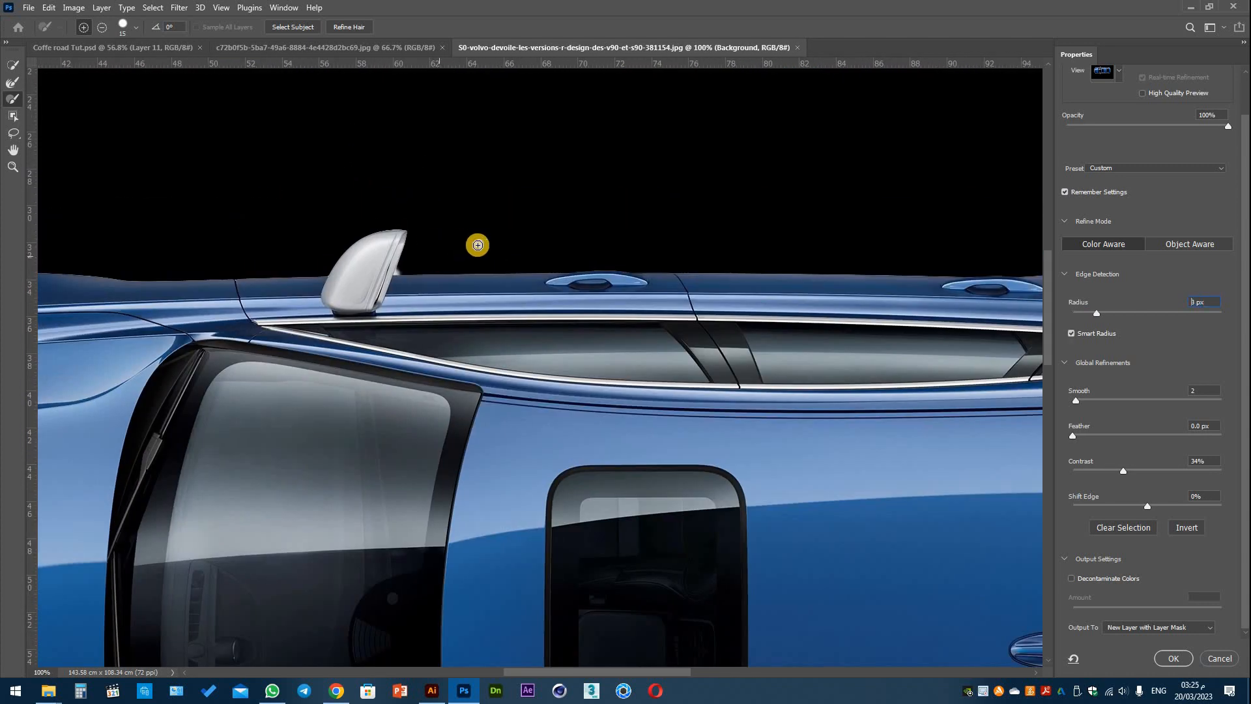
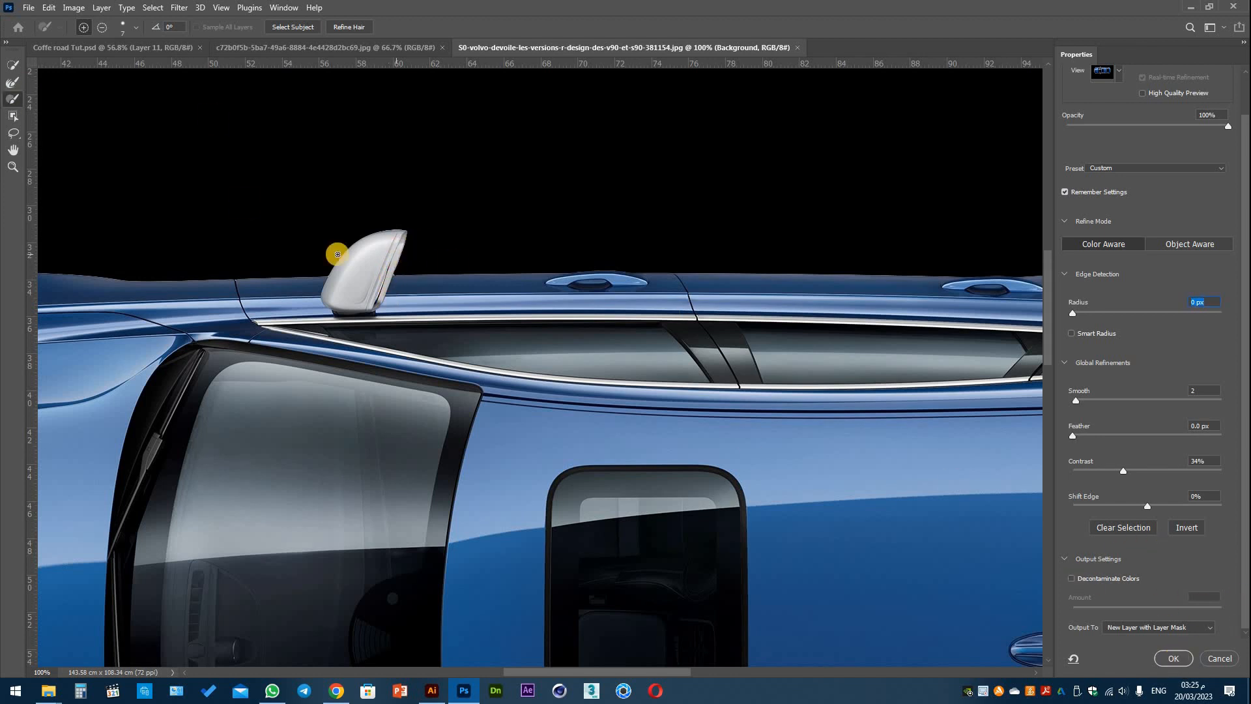
# Output the refined car selection to a new layer with a layer mask.
pyautogui.hotkey('ctrl', '-')
pyautogui.hotkey('ctrl', '-')
pyautogui.hotkey('ctrl', '-')
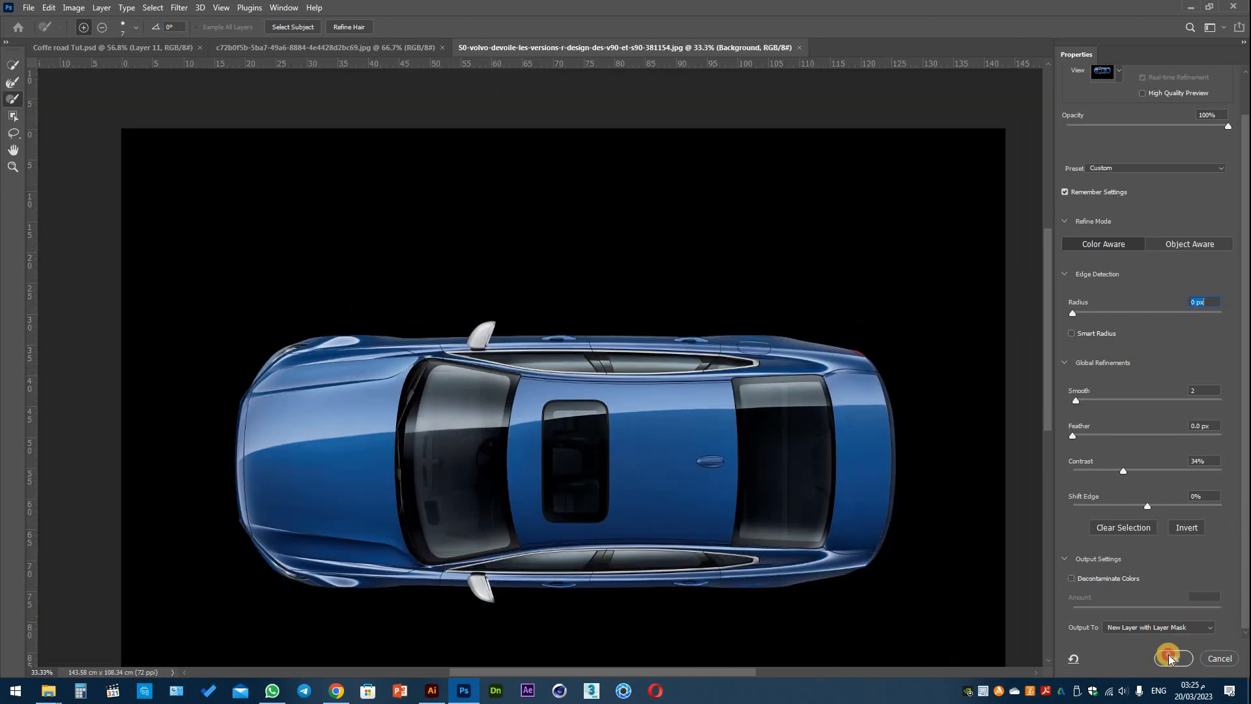
pyautogui.click(1170, 658)
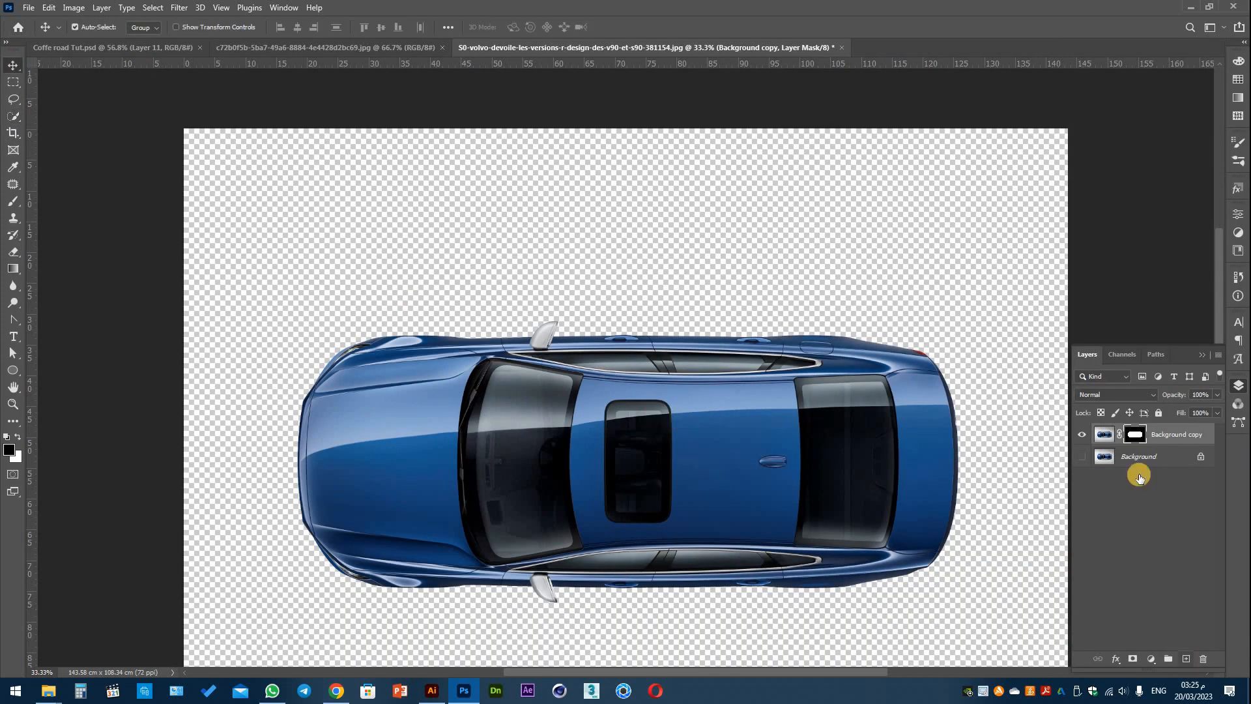
# Convert the car layer to a smart object, parking its mask on a new layer meanwhile, and copy it into Coffe road Tut.psd.
pyautogui.click(1186, 658)
pyautogui.moveTo(1136, 457); pyautogui.dragTo(1139, 435)
pyautogui.rightClick(1141, 457)
pyautogui.click(1057, 309)
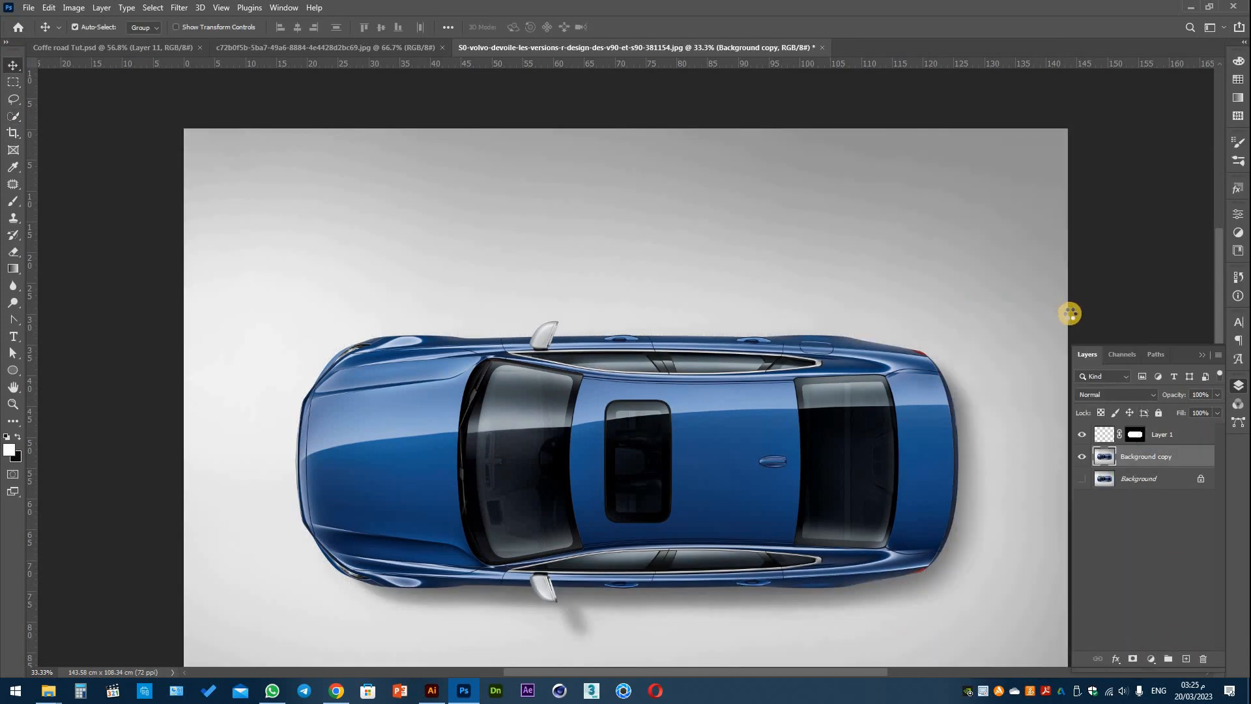
pyautogui.moveTo(1139, 455); pyautogui.dragTo(1139, 456)
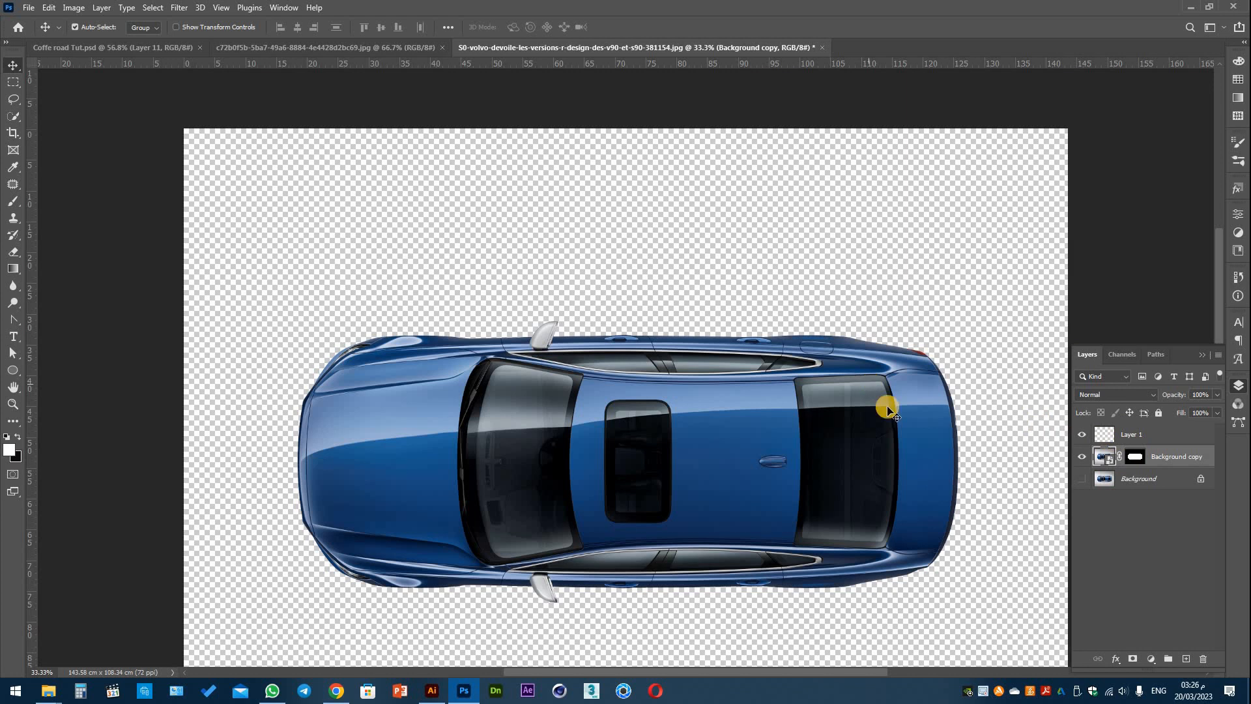
pyautogui.moveTo(352, 99); pyautogui.dragTo(771, 413)
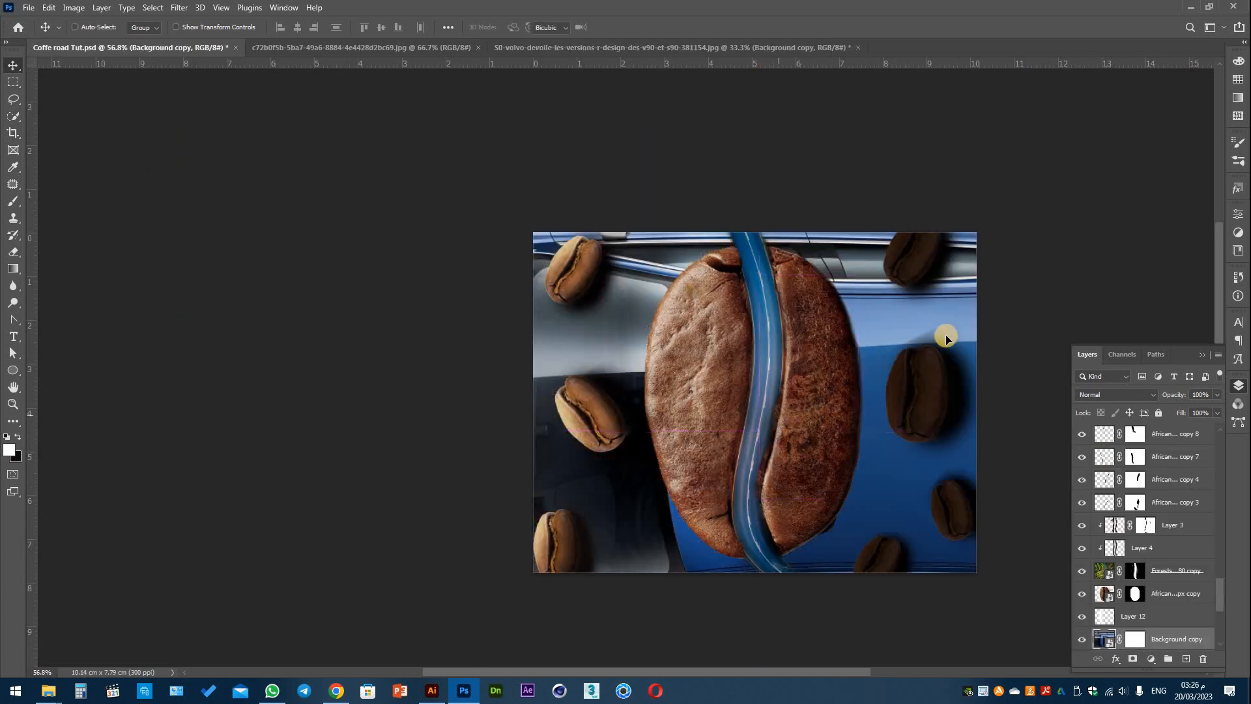
# Scale down the pasted blue car image so it fits within the coffee bean composition.
pyautogui.hotkey('ctrl', 't')
pyautogui.scroll(-5, 832, 447)
pyautogui.moveTo(1056, 237); pyautogui.dragTo(807, 450)
pyautogui.press('Return')
pyautogui.scroll(7, 811, 447)
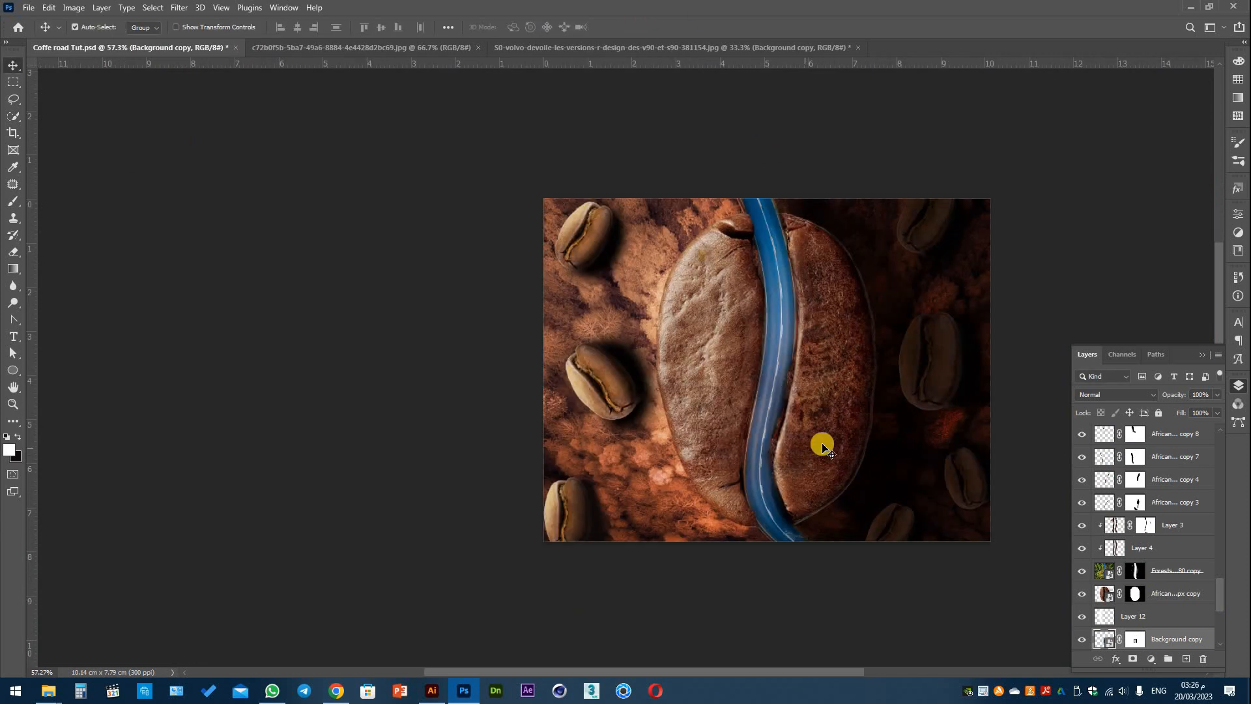
# Bring the blue car layer above the bean groups, scale it to about 44% and rotate it to follow the lower road curve.
pyautogui.hotkey('ctrl', 't')
pyautogui.scroll(4, 846, 224)
pyautogui.moveTo(813, 260); pyautogui.dragTo(790, 342)
pyautogui.moveTo(741, 381); pyautogui.dragTo(736, 373)
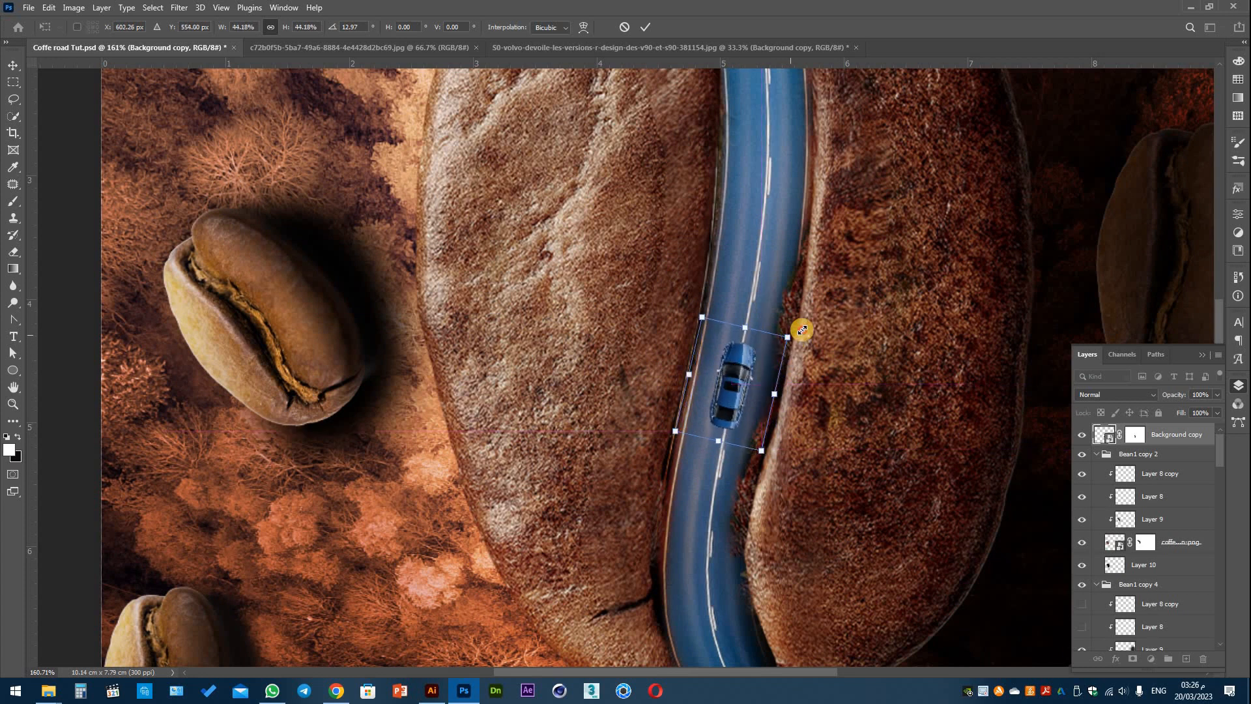
pyautogui.moveTo(801, 326); pyautogui.dragTo(822, 320)
pyautogui.click(645, 26)
# Fill the leftover border around the blue car with black on its layer mask, using added rectangular selections, and deselect.
pyautogui.click(1134, 440)
pyautogui.press('x')
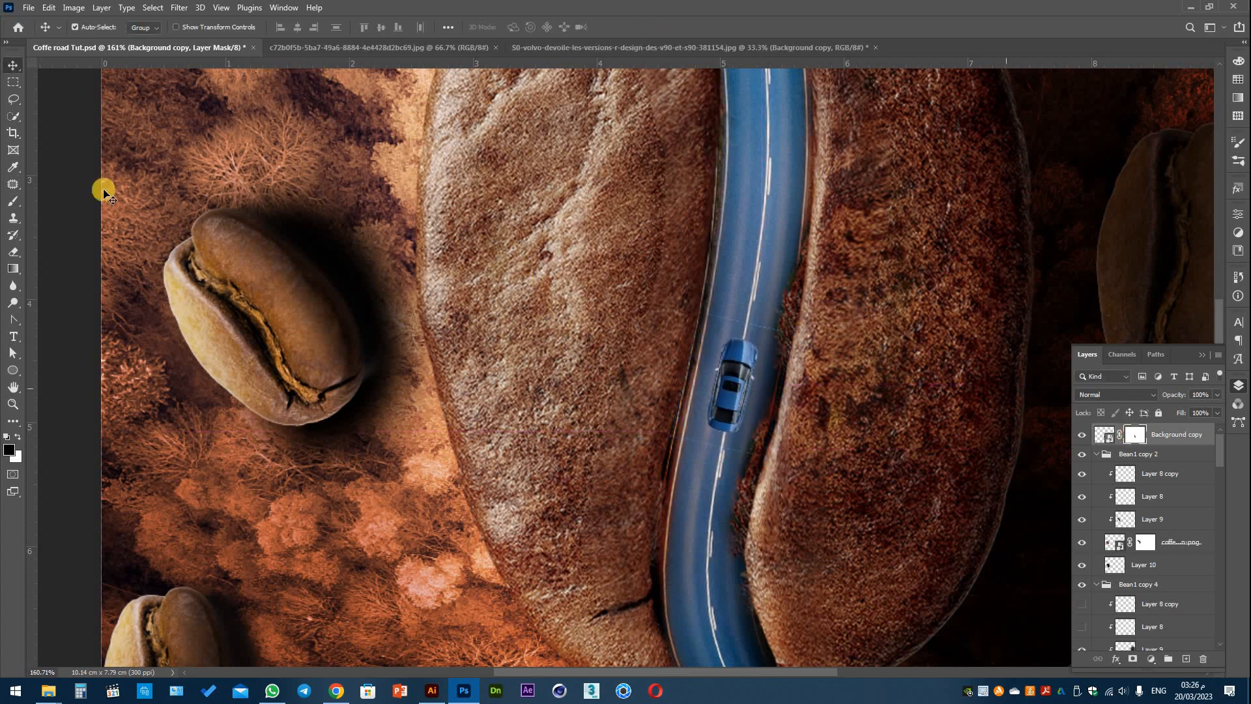
pyautogui.keyDown('ctrl'); pyautogui.click(1135, 435); pyautogui.keyUp('ctrl')
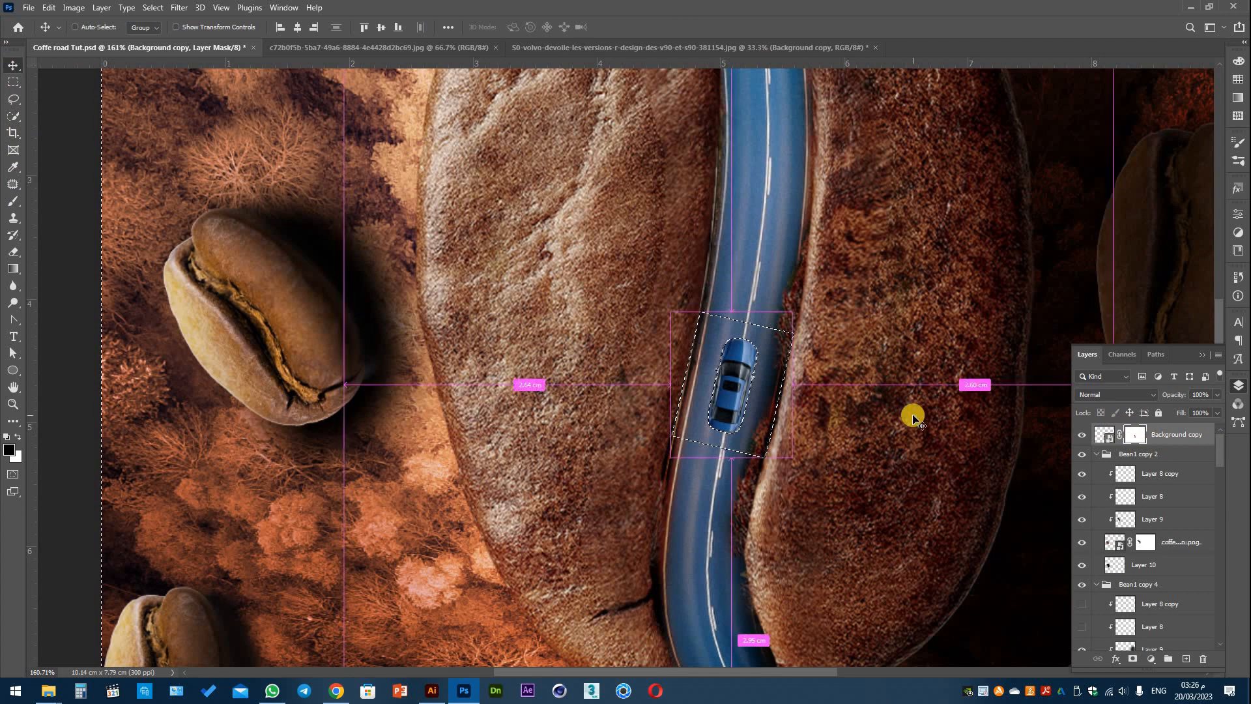
pyautogui.click(13, 116)
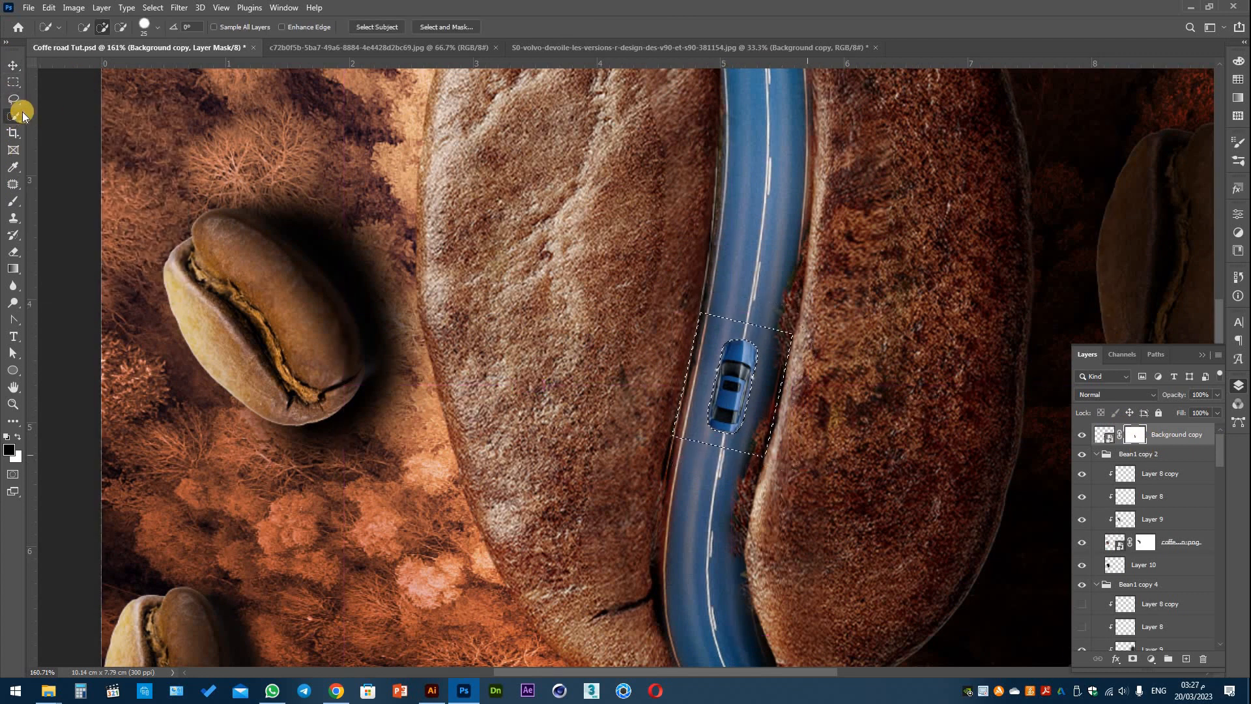
pyautogui.click(13, 82)
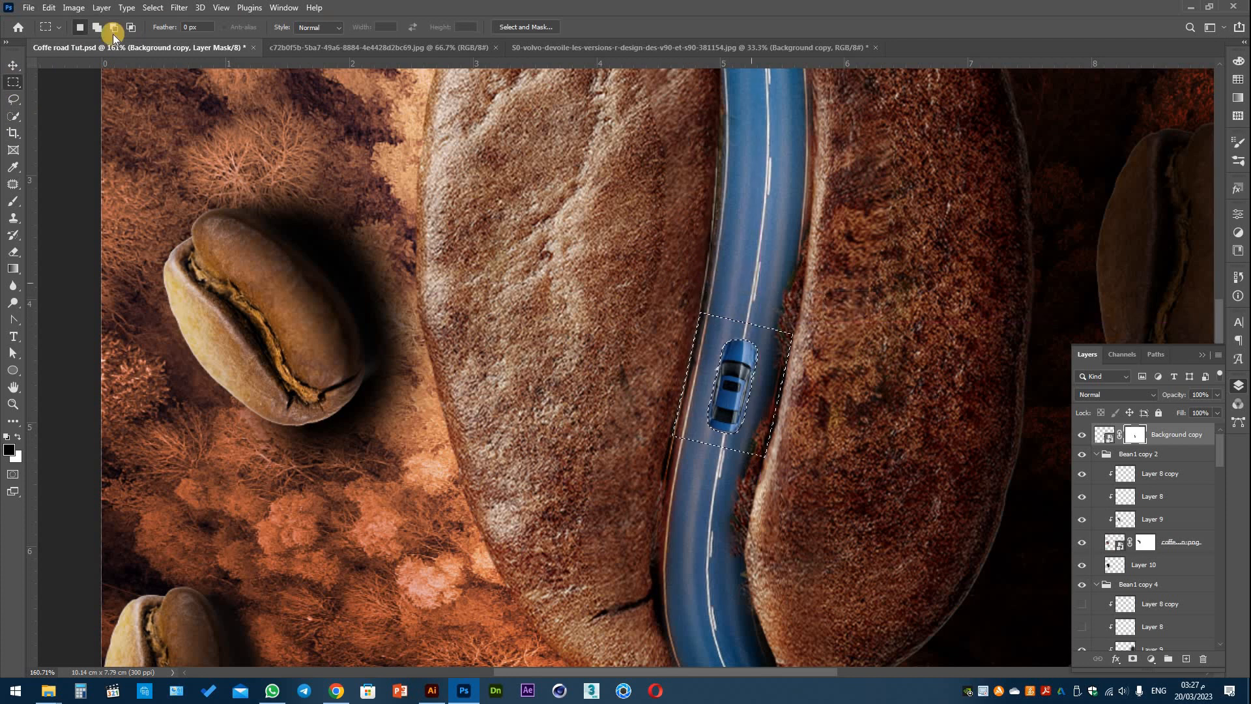
pyautogui.moveTo(773, 307); pyautogui.dragTo(836, 424)
pyautogui.moveTo(776, 400); pyautogui.dragTo(809, 481)
pyautogui.moveTo(776, 450); pyautogui.dragTo(694, 495)
pyautogui.moveTo(712, 445); pyautogui.dragTo(639, 438)
pyautogui.moveTo(672, 361); pyautogui.dragTo(710, 285)
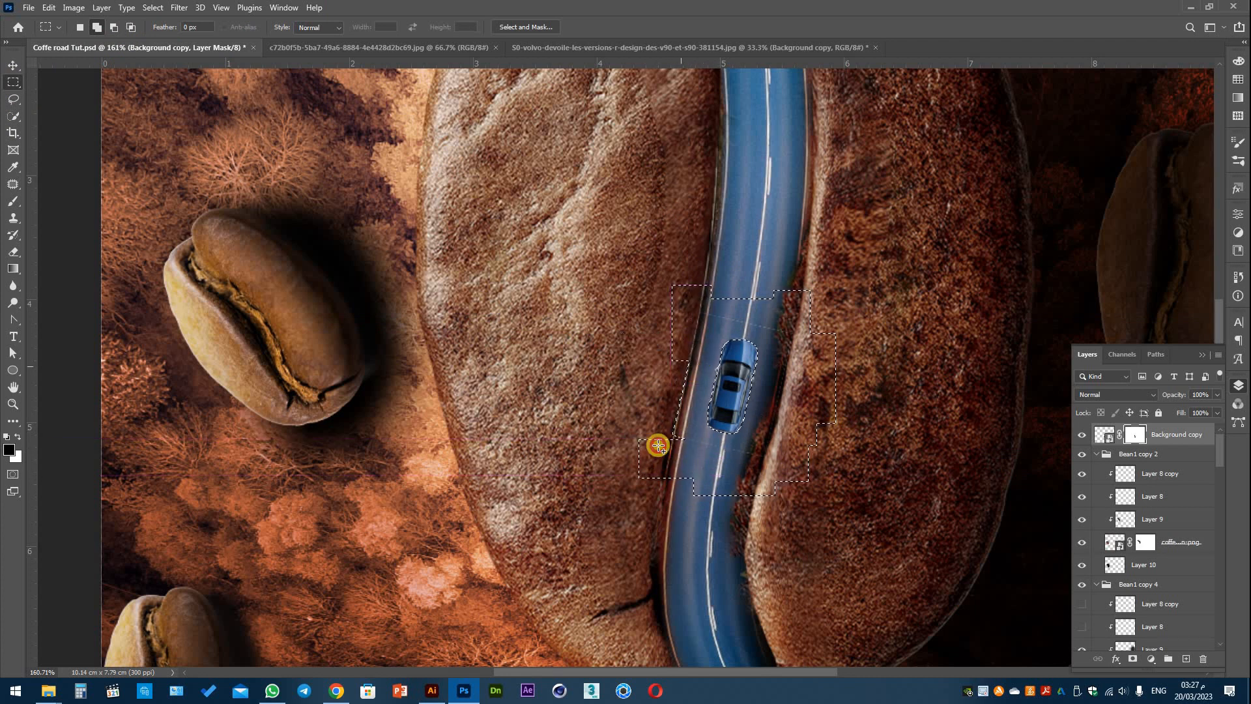
pyautogui.hotkey('alt', 'BackSpace')
pyautogui.hotkey('ctrl', 'd')
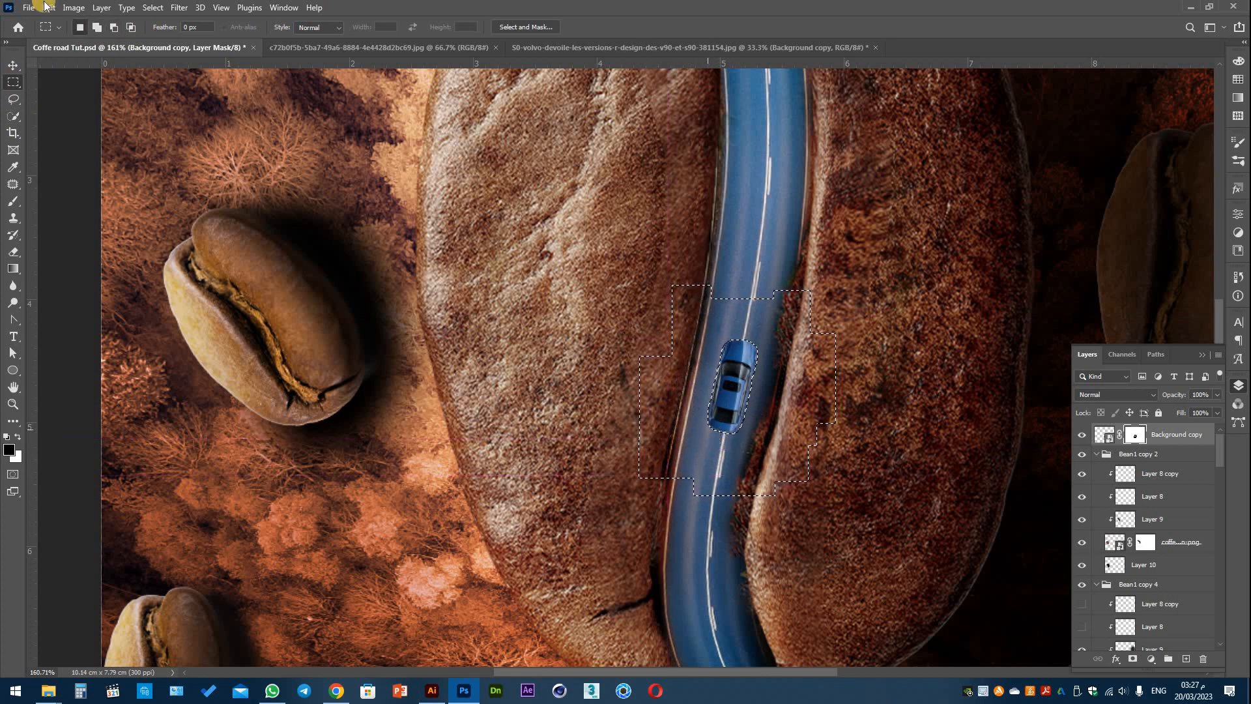
# Add a Drop Shadow effect to the blue car layer and darken the shadow color to a near-black gray.
pyautogui.press('v')
pyautogui.click(1103, 440)
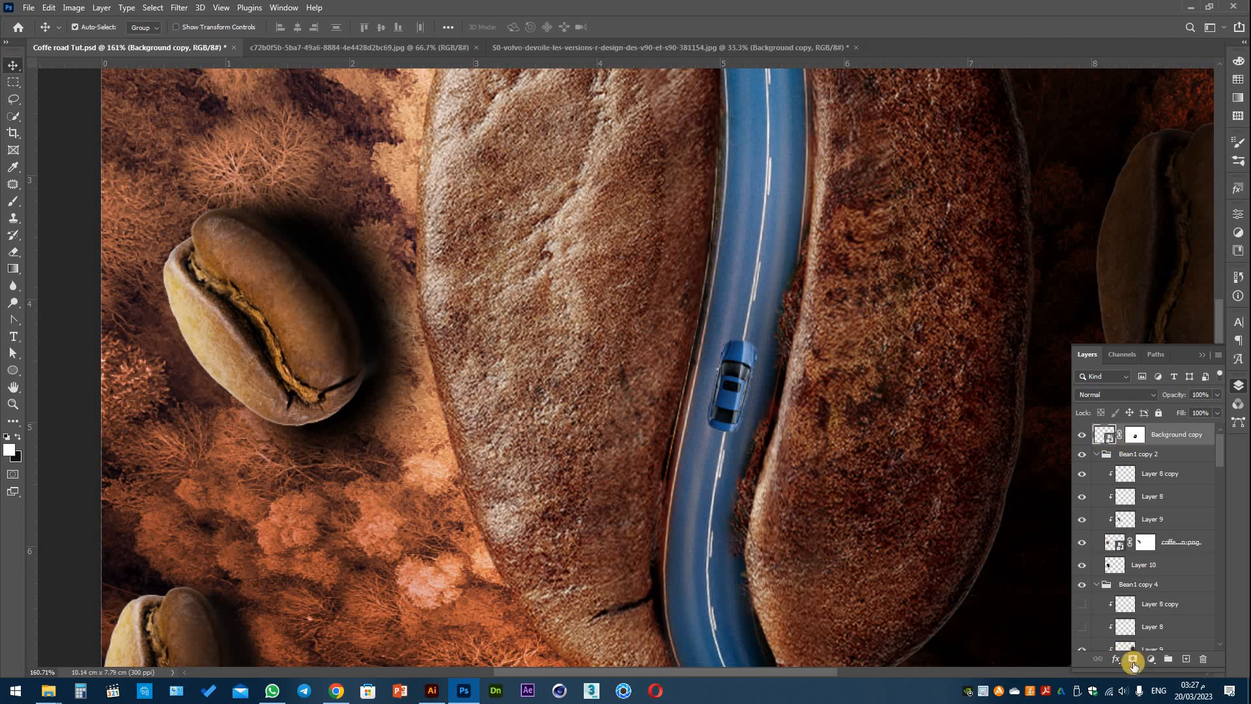
pyautogui.click(1116, 658)
pyautogui.click(1147, 665)
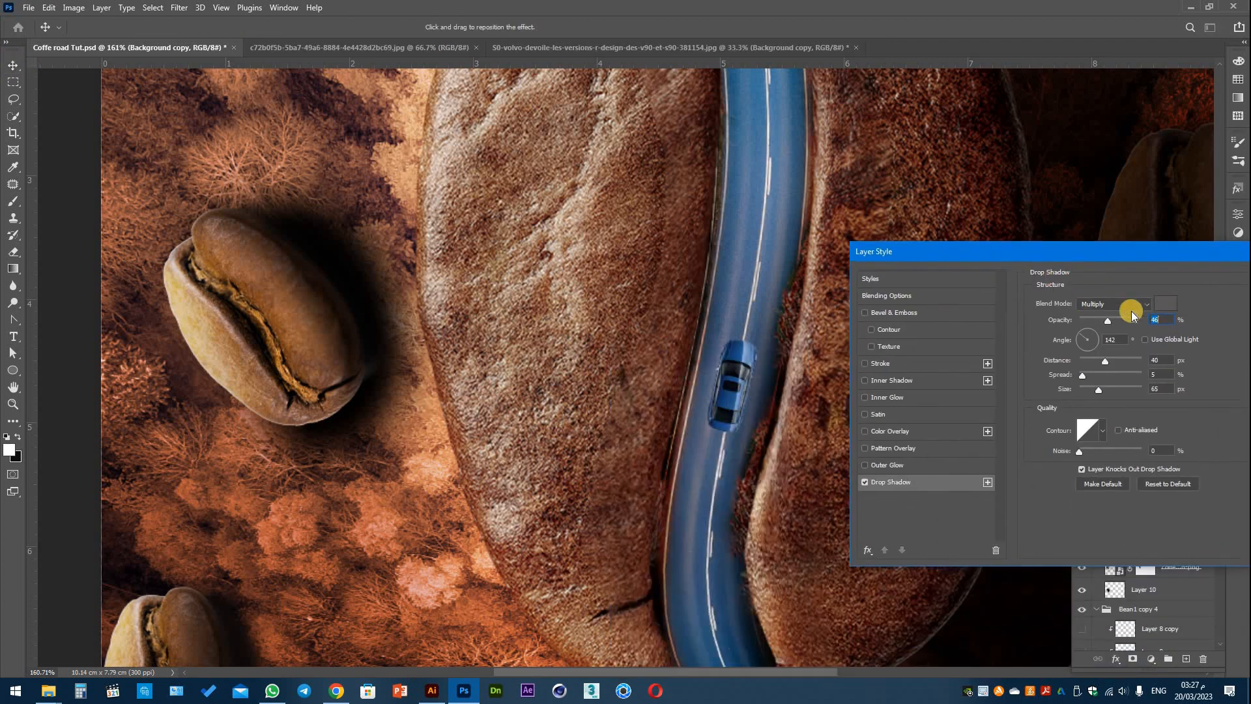
pyautogui.click(1165, 304)
pyautogui.moveTo(1061, 599); pyautogui.dragTo(1061, 513)
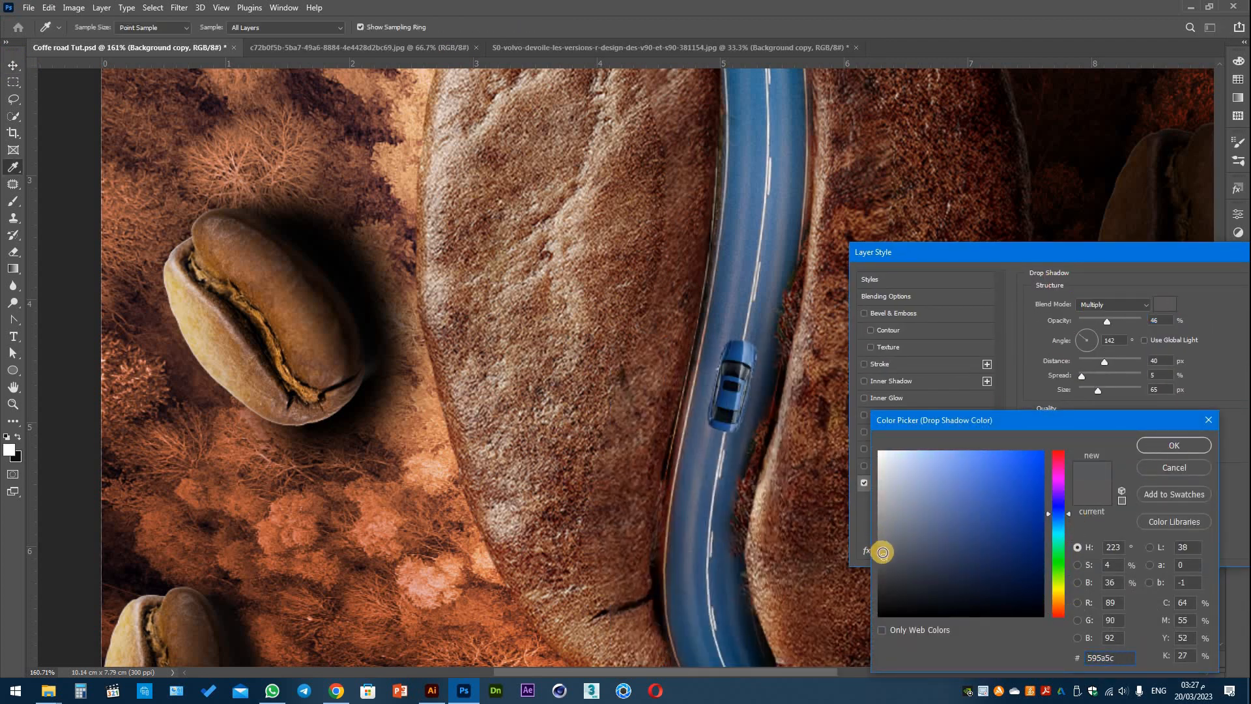
pyautogui.click(881, 575)
pyautogui.click(1174, 445)
# Set the car's drop shadow to 100% opacity, 8 px distance and 5 px size, adjust its angle, and apply it.
pyautogui.moveTo(1089, 344); pyautogui.dragTo(1082, 393)
pyautogui.moveTo(1080, 361); pyautogui.dragTo(1085, 393)
pyautogui.click(1083, 335)
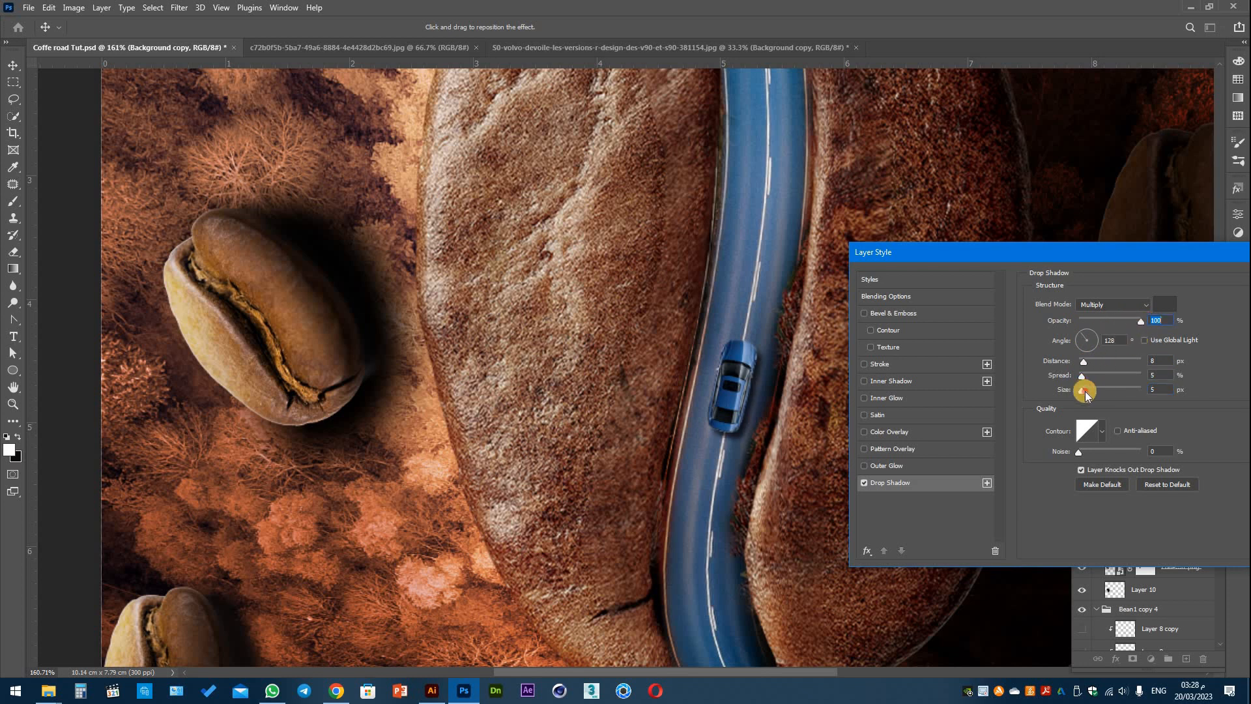
pyautogui.click(1076, 338)
pyautogui.moveTo(1079, 255); pyautogui.dragTo(973, 269)
pyautogui.press('Return')
pyautogui.scroll(-5, 765, 415)
pyautogui.scroll(2, 779, 397)
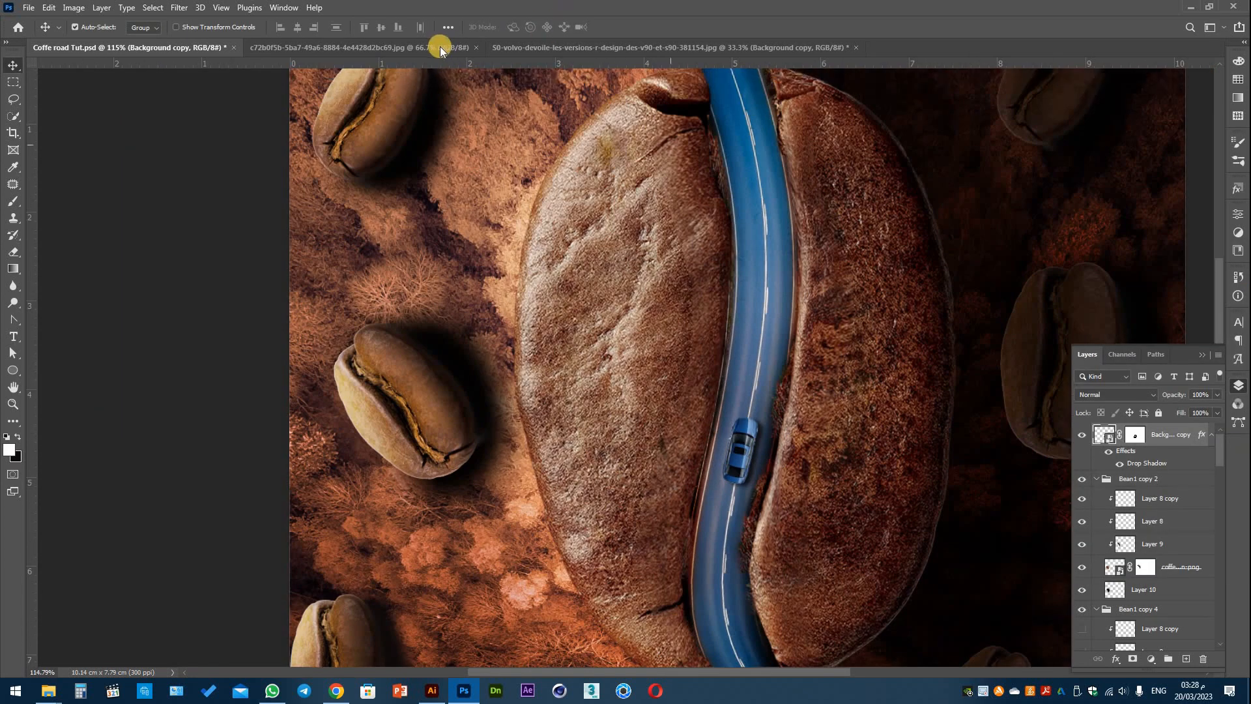
# Switch to the red car image and select the whole car with the Object Selection tool.
pyautogui.click(579, 46)
pyautogui.click(417, 47)
pyautogui.moveTo(13, 107); pyautogui.dragTo(58, 112)
pyautogui.moveTo(268, 144); pyautogui.dragTo(997, 571)
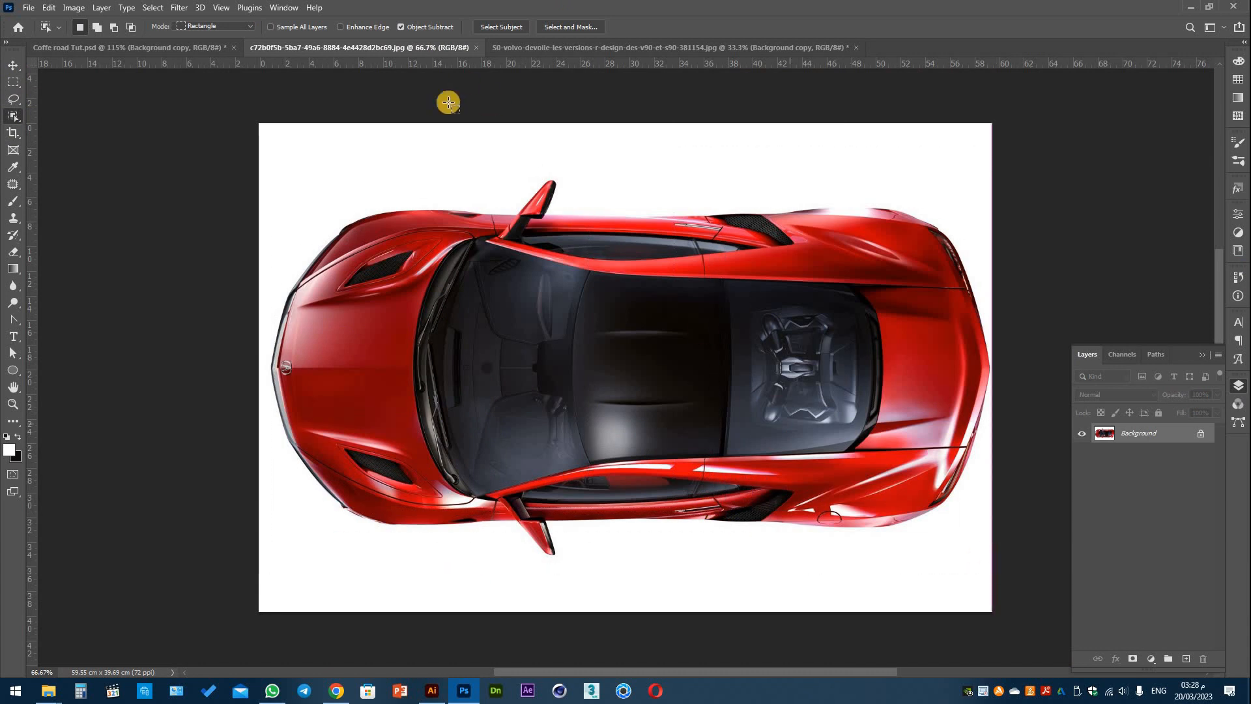
# Refine the red car's selection along its front and rear edges with the Quick Selection tool.
pyautogui.rightClick(13, 115)
pyautogui.hotkey('shift', 'w')
pyautogui.scroll(3, 292, 355)
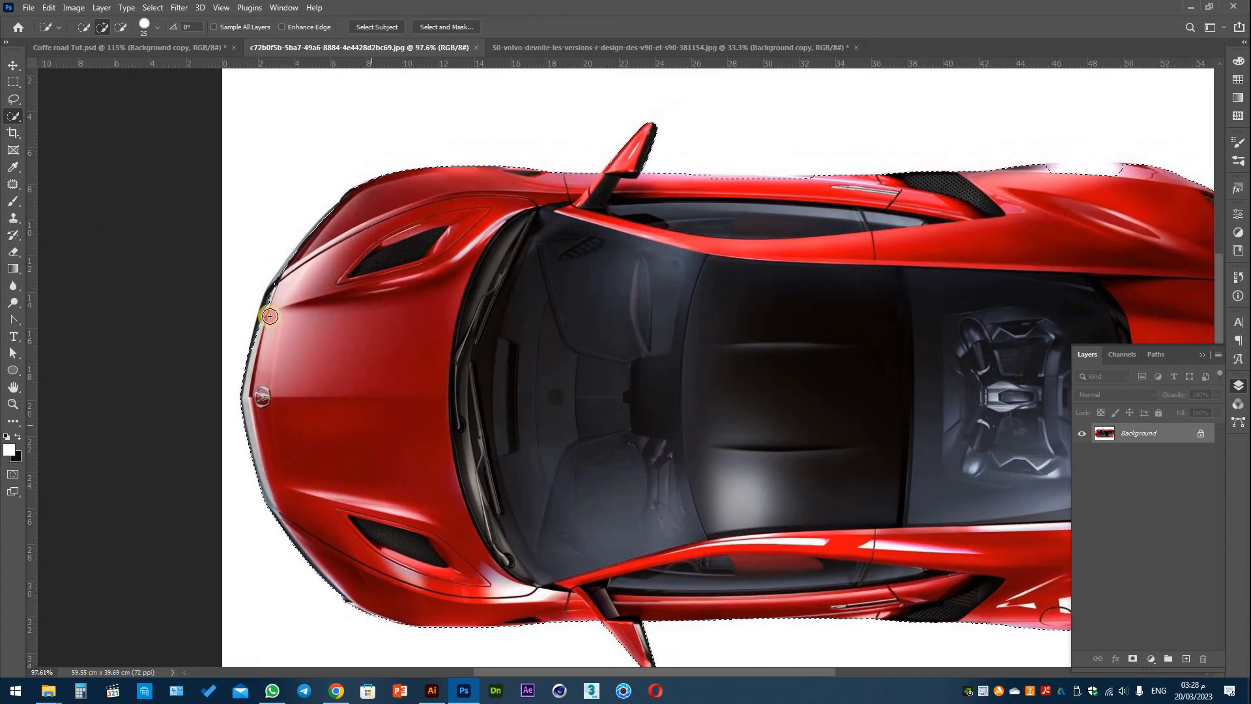
pyautogui.moveTo(441, 548); pyautogui.dragTo(415, 570)
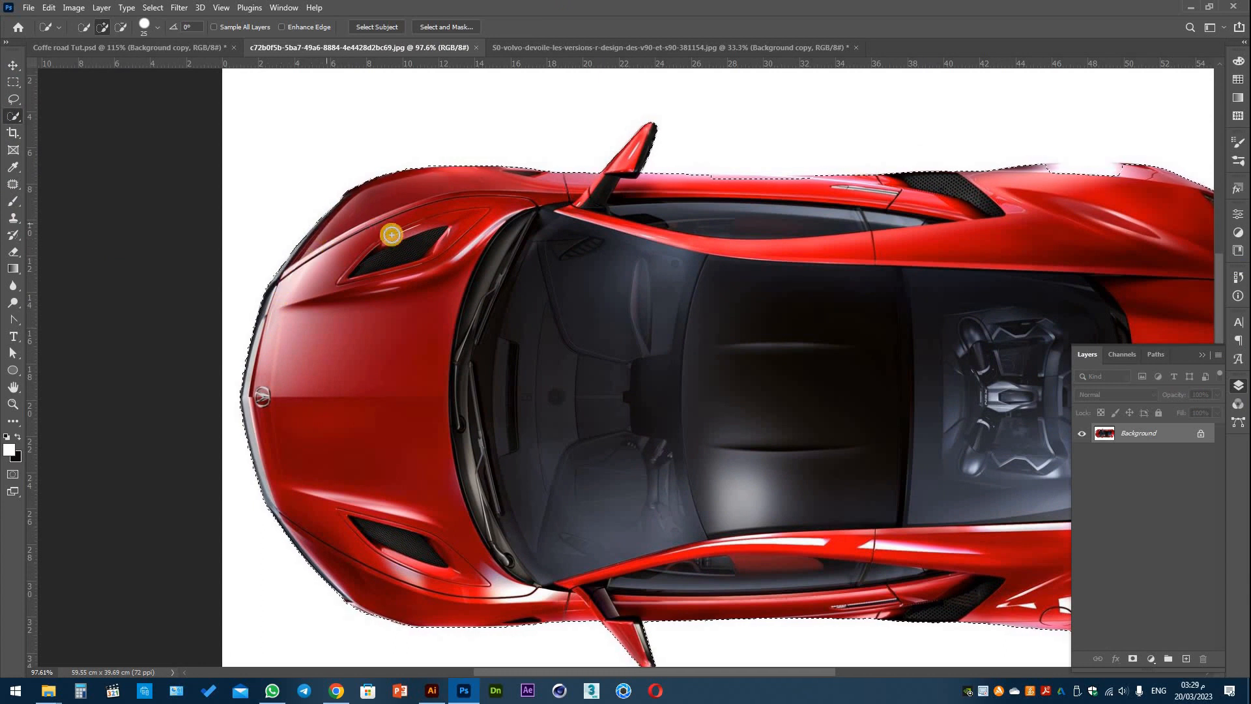
pyautogui.moveTo(1080, 182); pyautogui.dragTo(894, 110)
pyautogui.moveTo(933, 99); pyautogui.dragTo(872, 107)
pyautogui.moveTo(945, 328)
pyautogui.mouseDown()
pyautogui.moveTo(908, 330)
pyautogui.moveTo(897, 355)
pyautogui.moveTo(964, 343)
pyautogui.mouseUp()
# Open the red car selection in Select and Mask and brush the missing edge along the upper door back in.
pyautogui.click(460, 26)
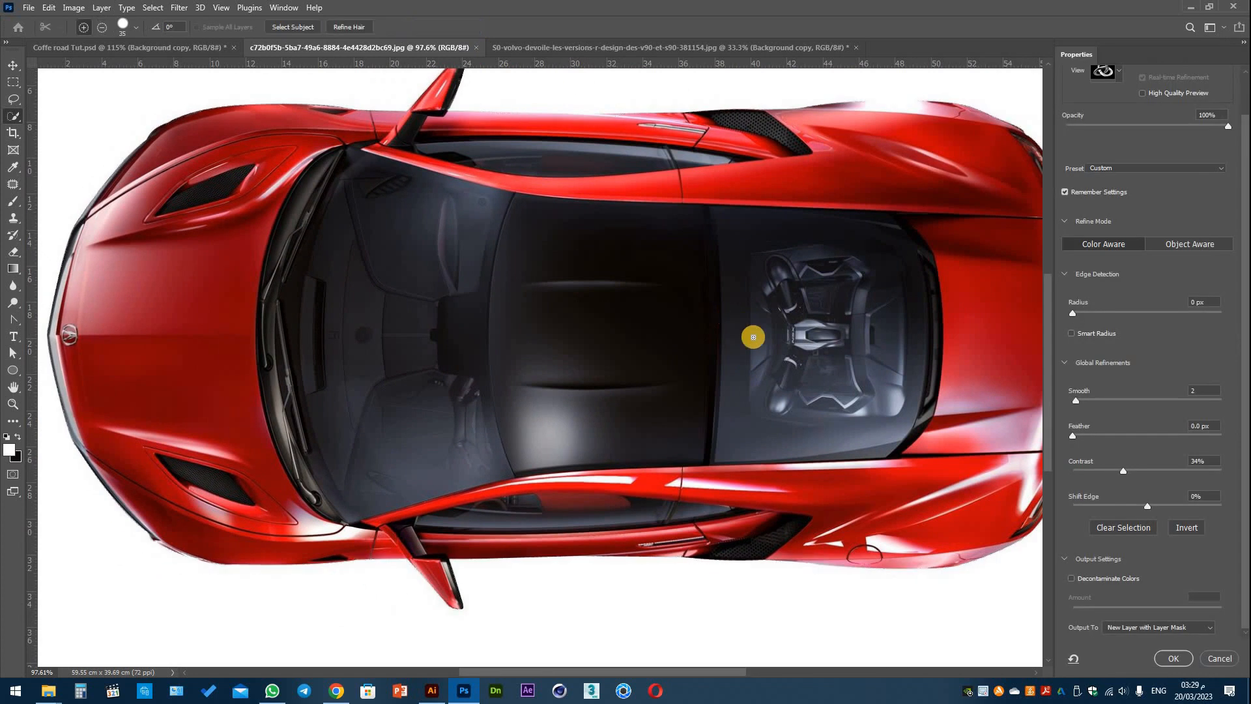
pyautogui.hotkey('ctrl', '-')
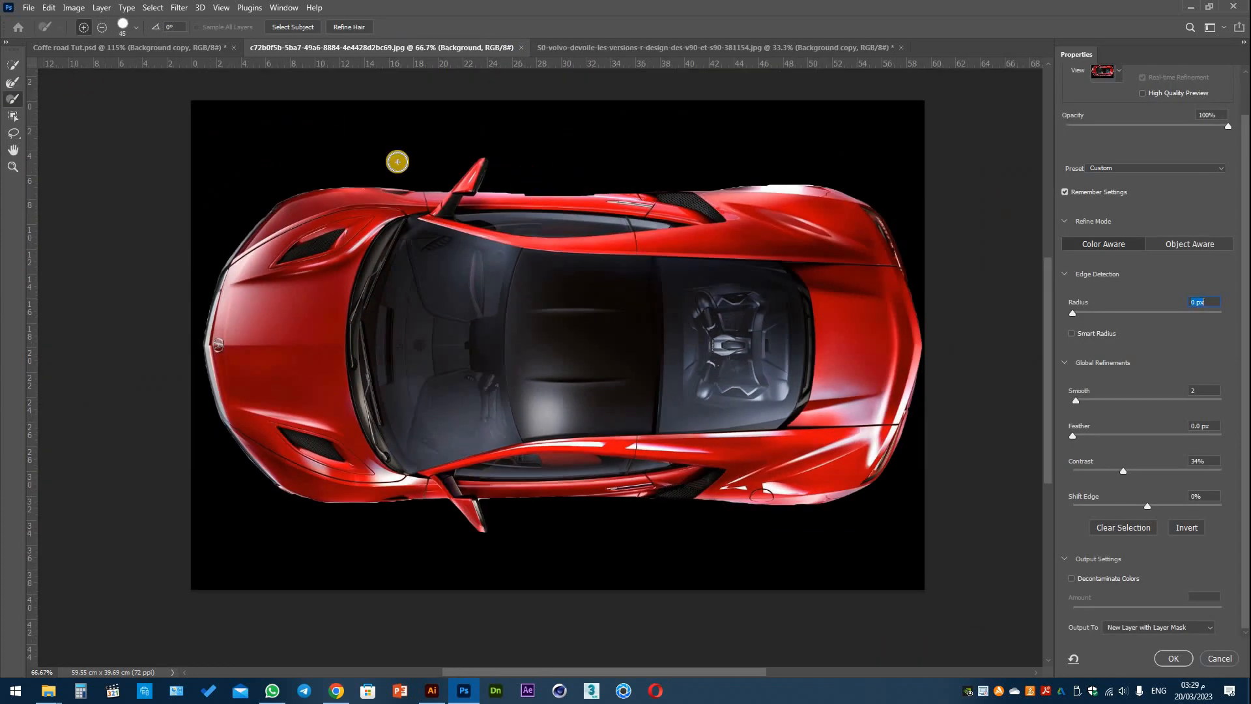
pyautogui.hotkey('ctrl', '+')
pyautogui.hotkey('ctrl', '+')
pyautogui.moveTo(589, 285); pyautogui.dragTo(607, 554)
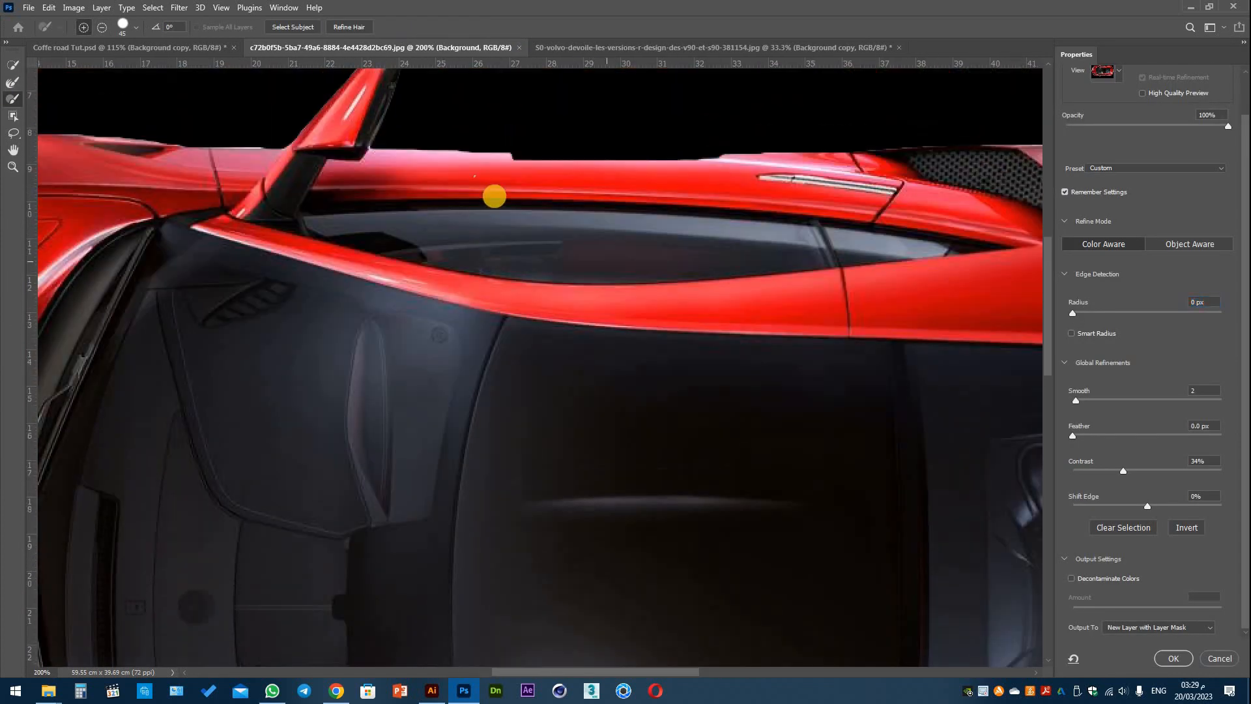
pyautogui.moveTo(583, 194); pyautogui.dragTo(757, 195)
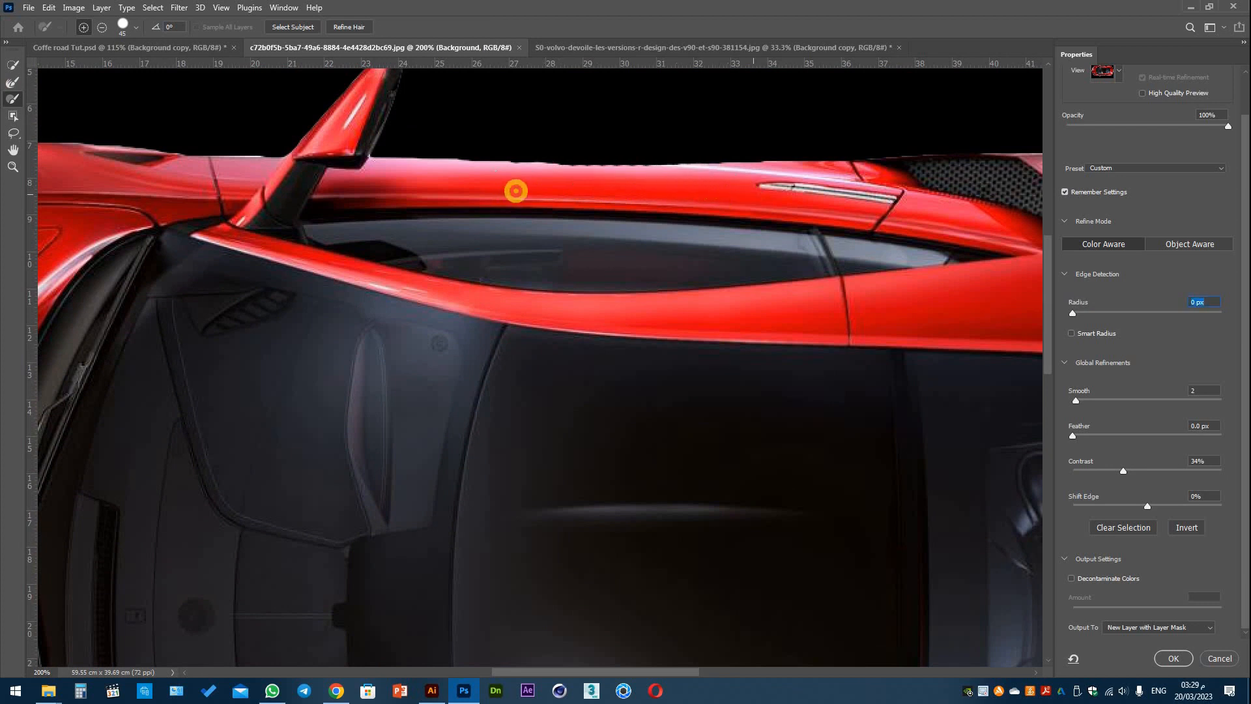
pyautogui.moveTo(515, 190); pyautogui.dragTo(479, 194)
pyautogui.hotkey('ctrl', '-')
pyautogui.hotkey('ctrl', '-')
pyautogui.hotkey('ctrl', '-')
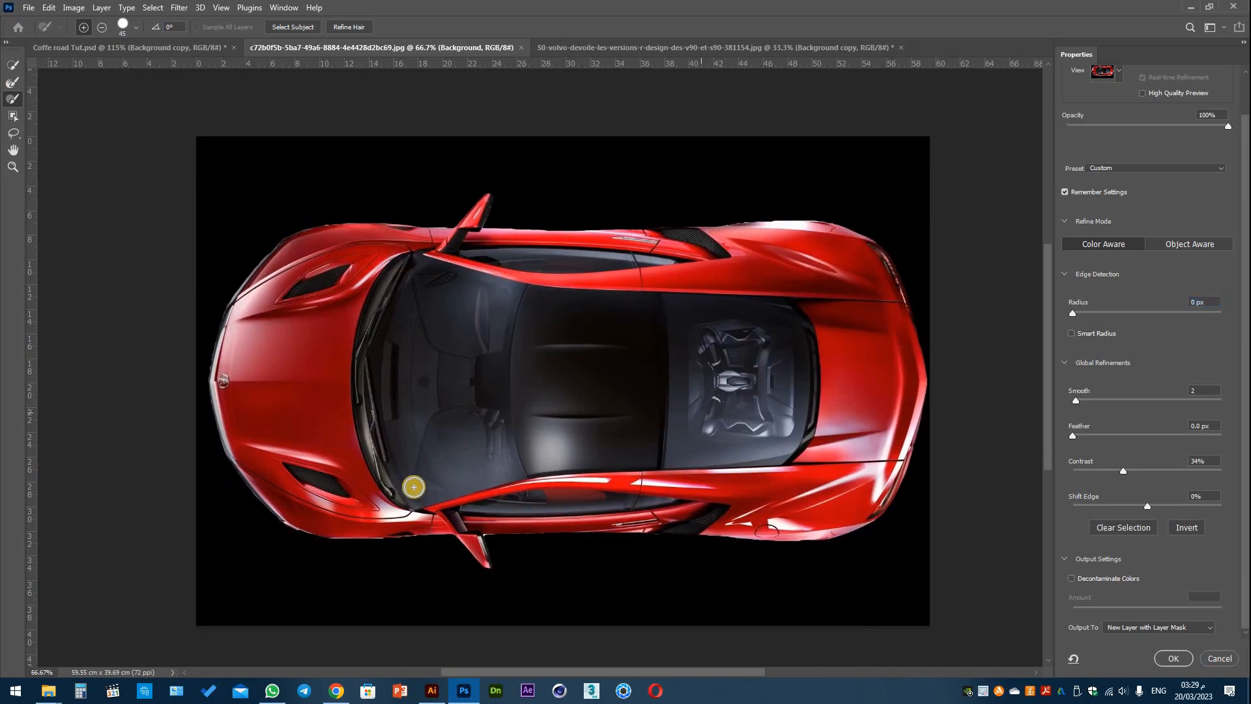
# Set Radius to 2 px with Smart Radius and Smooth to 5, and output to a new layer with layer mask.
pyautogui.moveTo(1082, 318); pyautogui.dragTo(1088, 316)
pyautogui.click(13, 82)
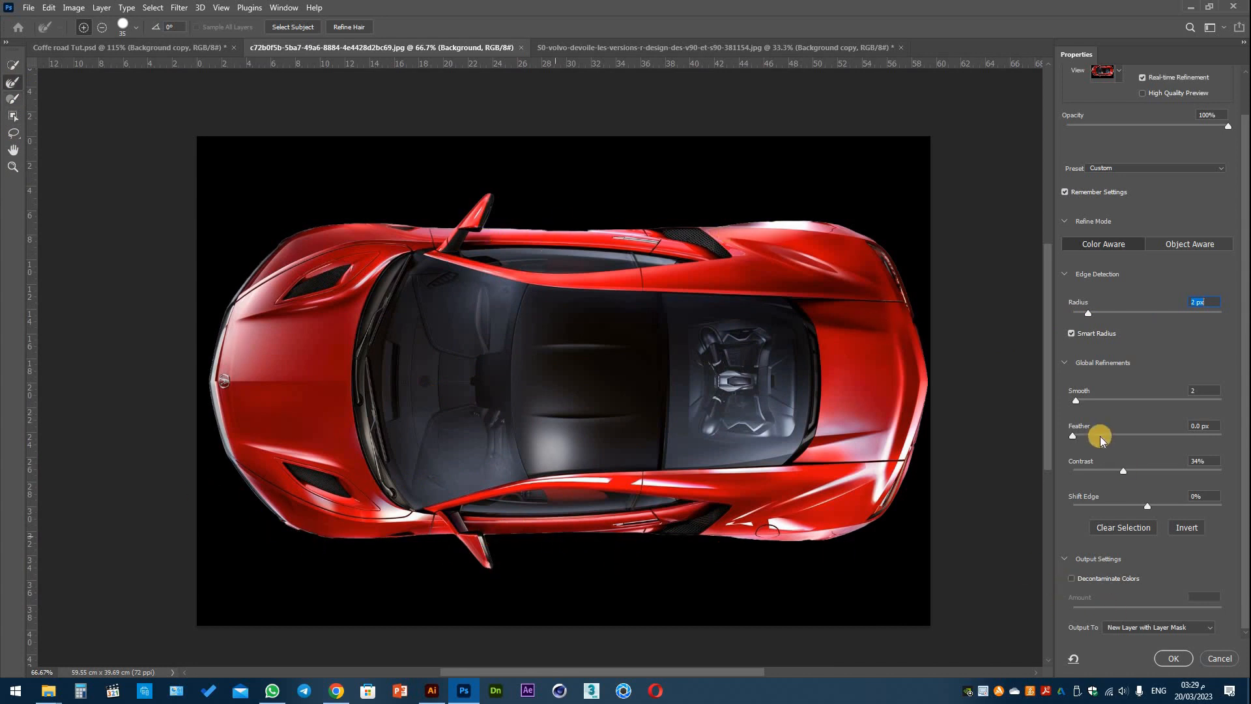
pyautogui.moveTo(1078, 403); pyautogui.dragTo(1081, 401)
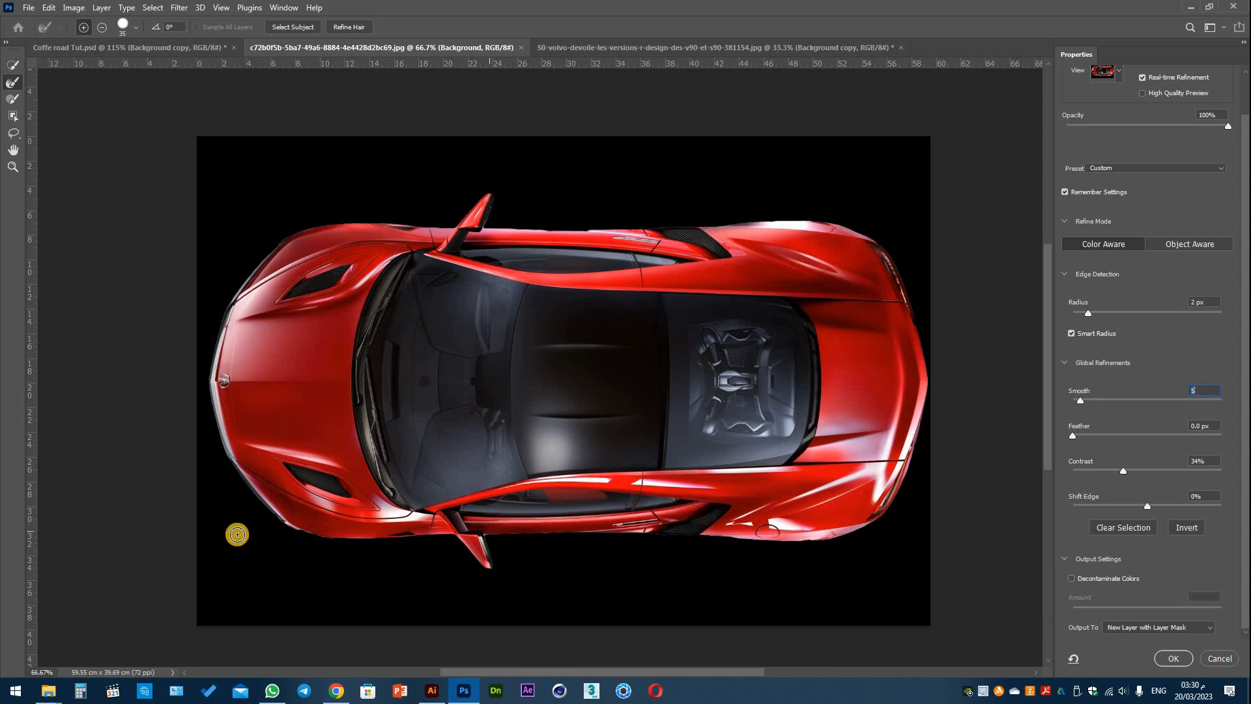
pyautogui.click(1171, 659)
# Convert the red car layer to a smart object, parking its mask on a new layer meanwhile, and copy it into Coffe road Tut.psd.
pyautogui.click(1134, 440)
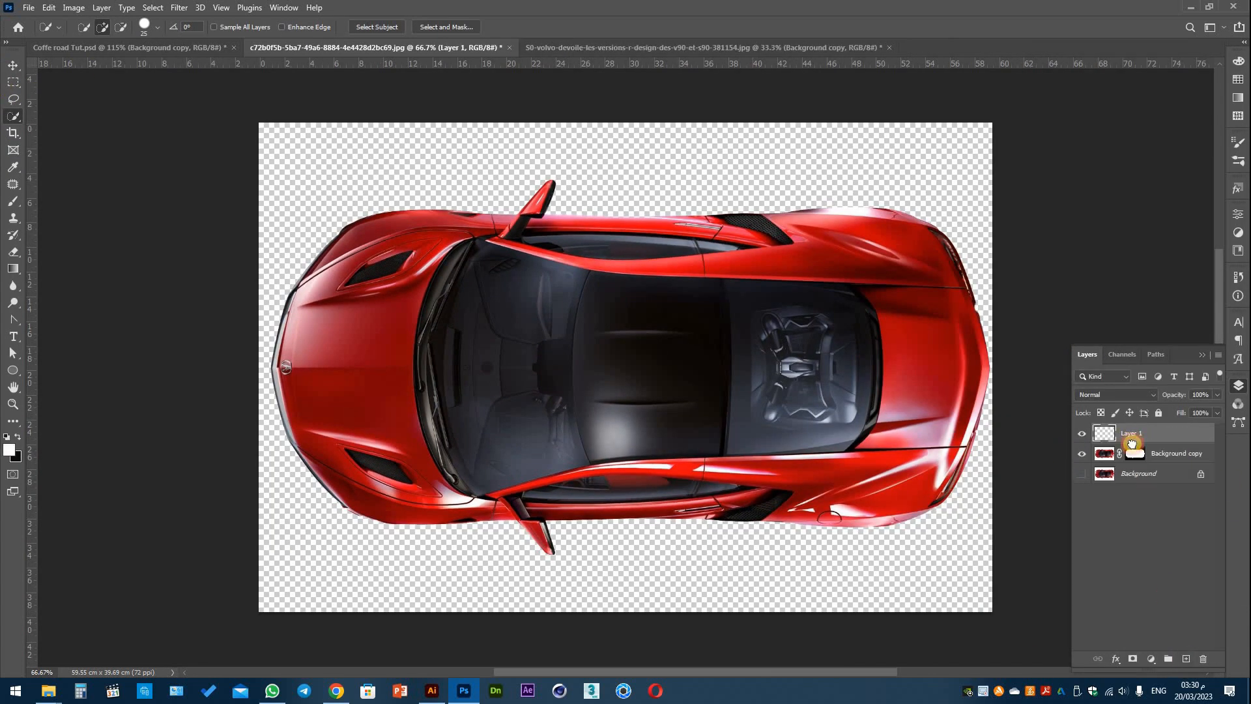
pyautogui.rightClick(1141, 452)
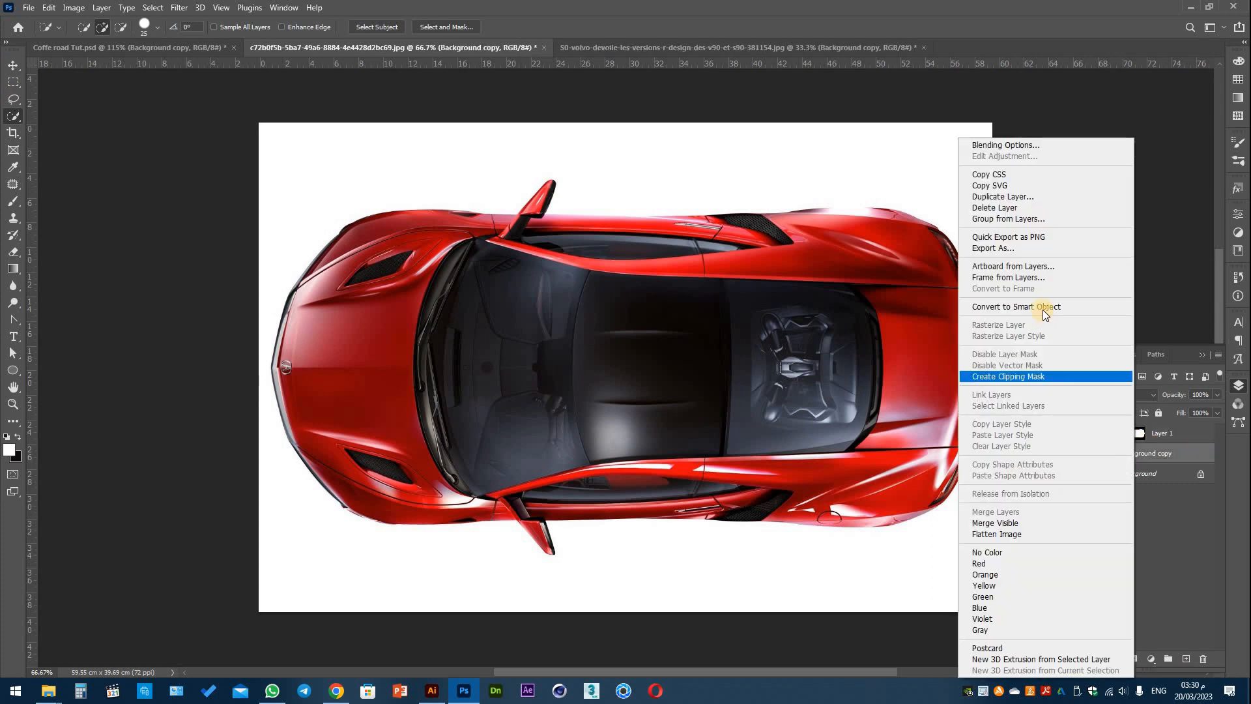
pyautogui.click(1043, 312)
pyautogui.moveTo(1140, 451); pyautogui.dragTo(1140, 452)
pyautogui.press('v')
pyautogui.moveTo(411, 248); pyautogui.dragTo(762, 299)
# Scale the red car to about 6% and rotate it about 78° so it follows the upper part of the road.
pyautogui.hotkey('ctrl', 't')
pyautogui.hotkey('ctrl', '0')
pyautogui.moveTo(1030, 193); pyautogui.dragTo(738, 144)
pyautogui.scroll(5, 768, 368)
pyautogui.scroll(2, 740, 150)
pyautogui.moveTo(776, 198); pyautogui.dragTo(718, 278)
pyautogui.scroll(5, 745, 295)
pyautogui.moveTo(770, 142); pyautogui.dragTo(754, 169)
pyautogui.moveTo(814, 370); pyautogui.dragTo(818, 367)
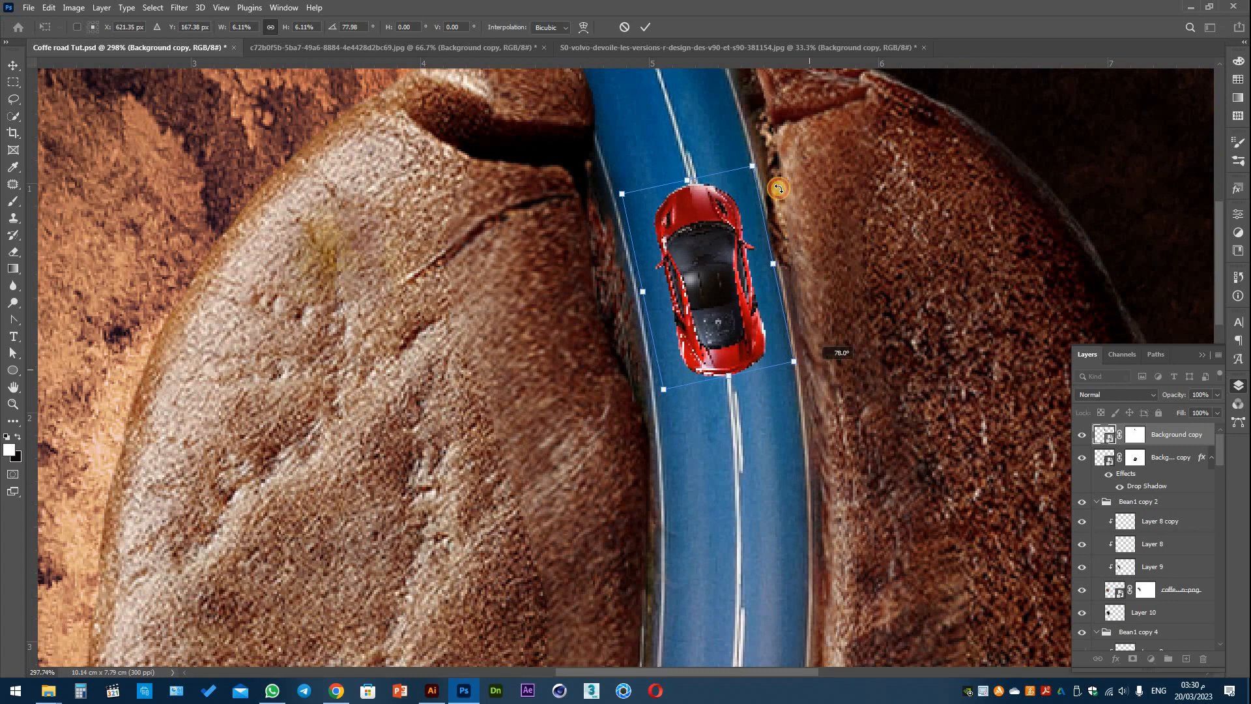
pyautogui.moveTo(750, 172); pyautogui.dragTo(748, 181)
pyautogui.click(645, 28)
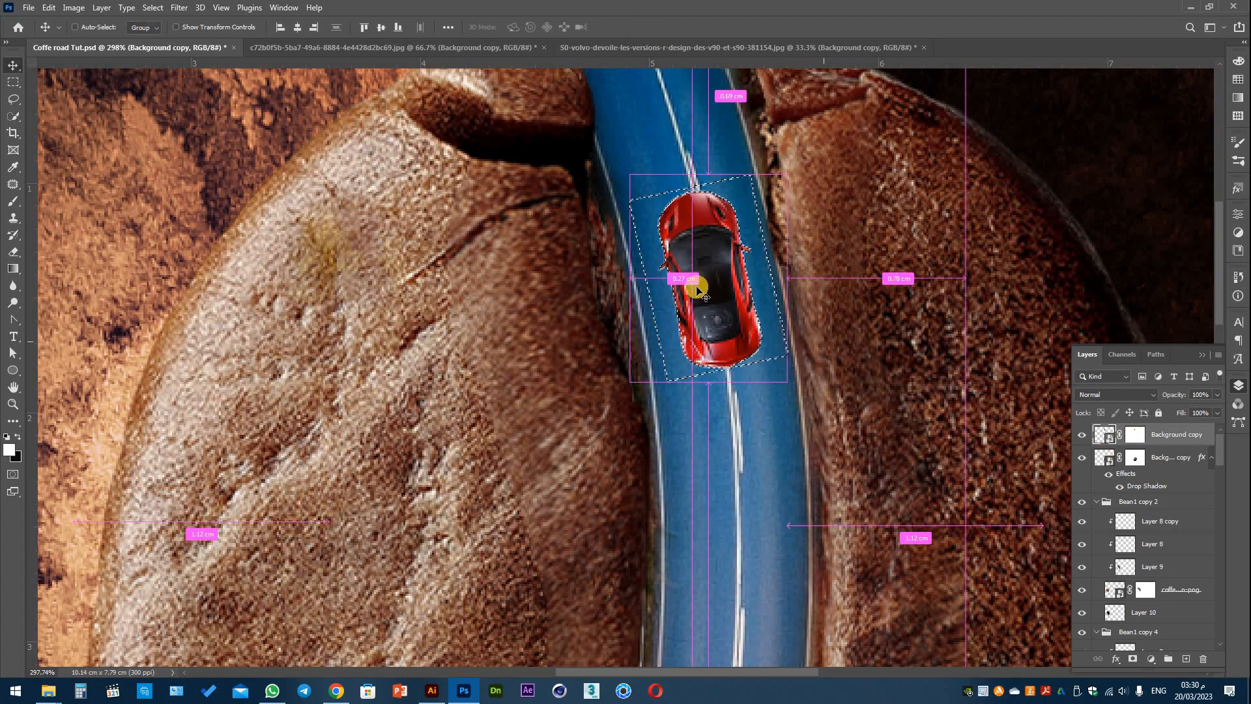
# Paint the leftover outline around the red car black on its layer mask.
pyautogui.click(1134, 434)
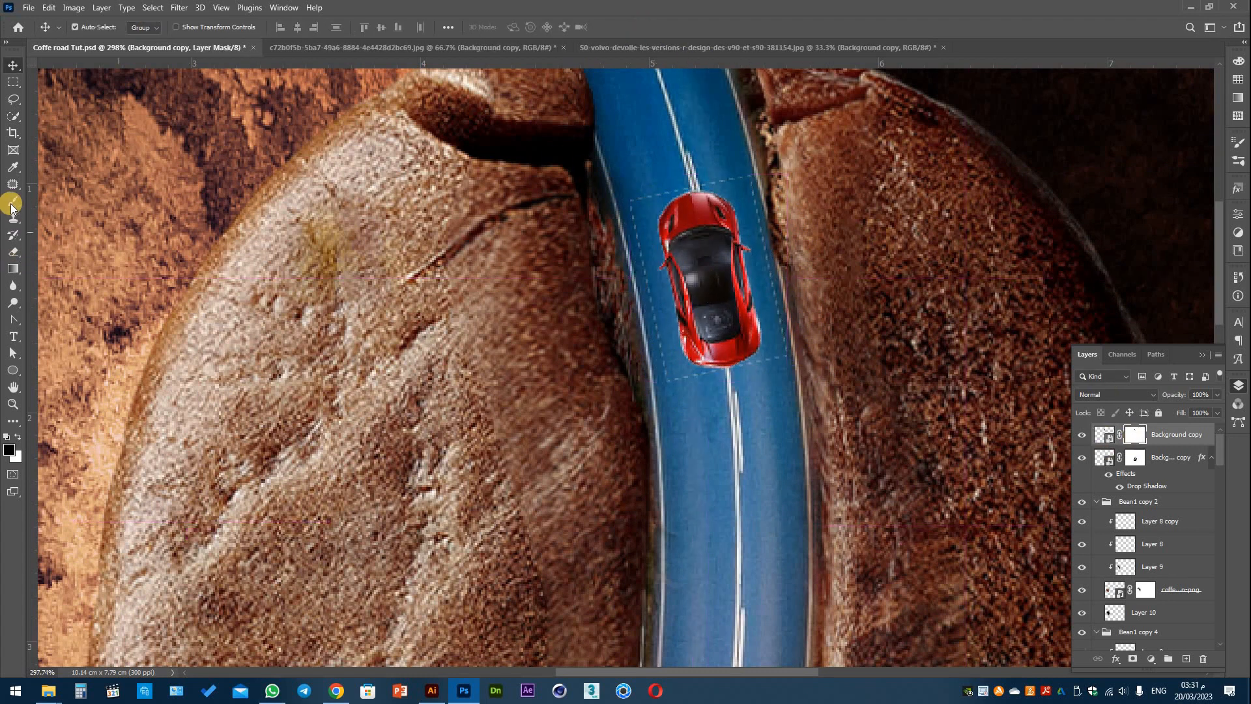
pyautogui.click(13, 201)
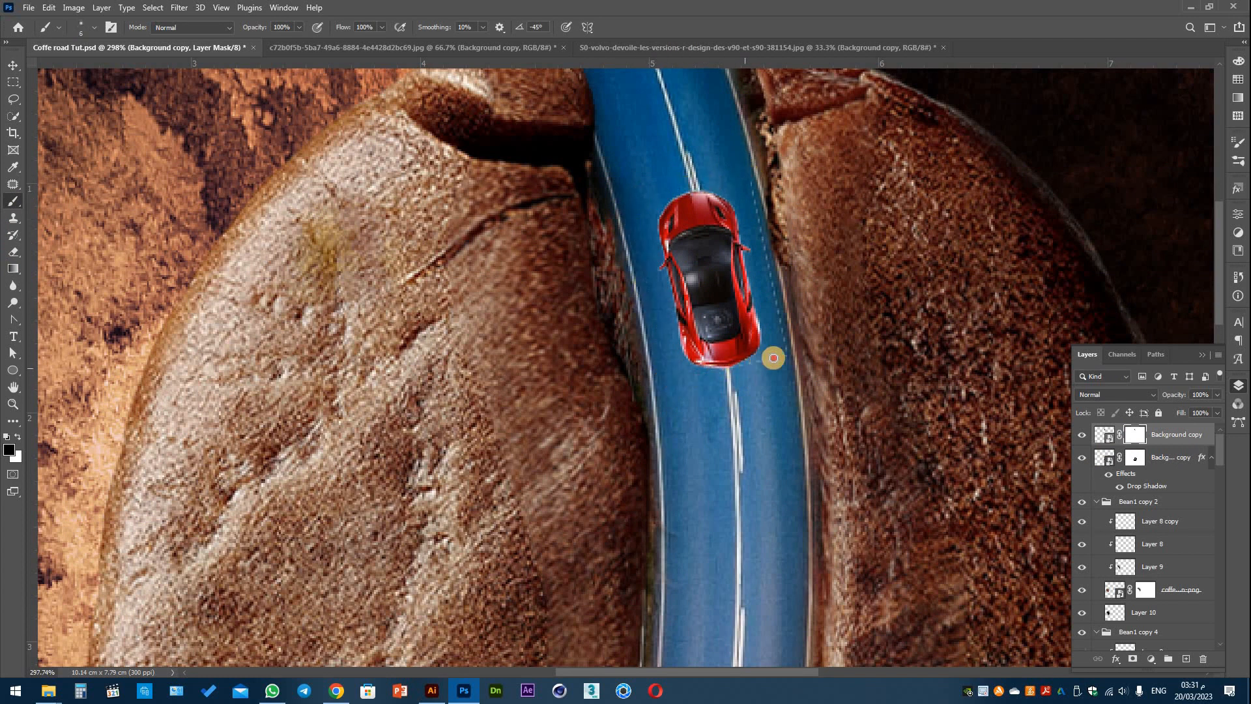
pyautogui.press('v')
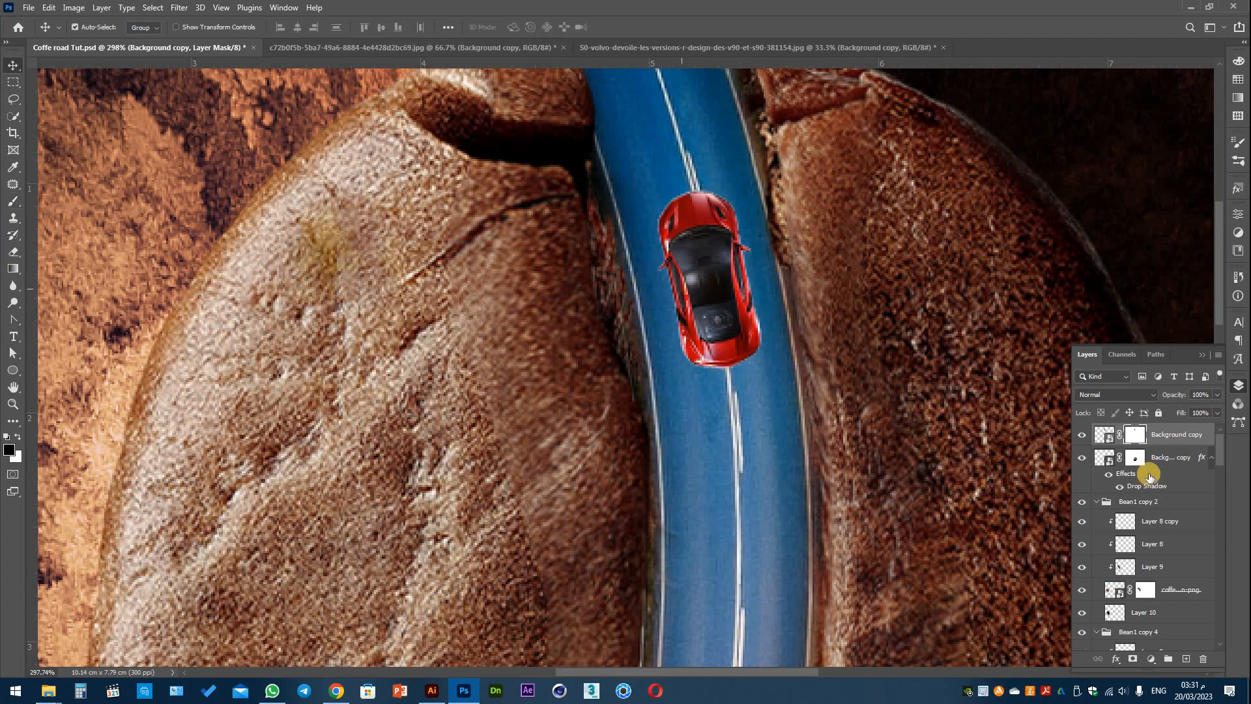
# Give the red car layer the same Drop Shadow effect as the blue car and scale it to about 95%.
pyautogui.moveTo(1105, 431); pyautogui.dragTo(1103, 431)
pyautogui.scroll(-8, 794, 447)
pyautogui.scroll(3, 736, 479)
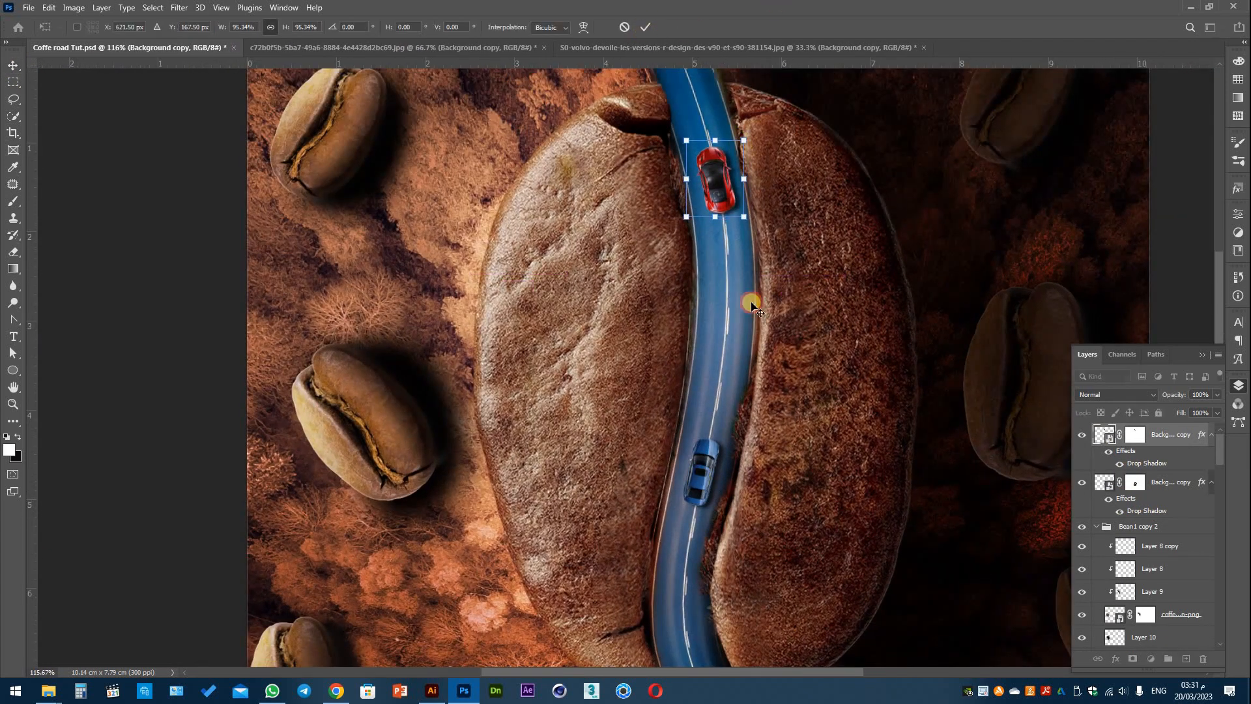
# Enlarge the blue car on the road to about 112.6%.
pyautogui.click(703, 472)
pyautogui.hotkey('ctrl', 't')
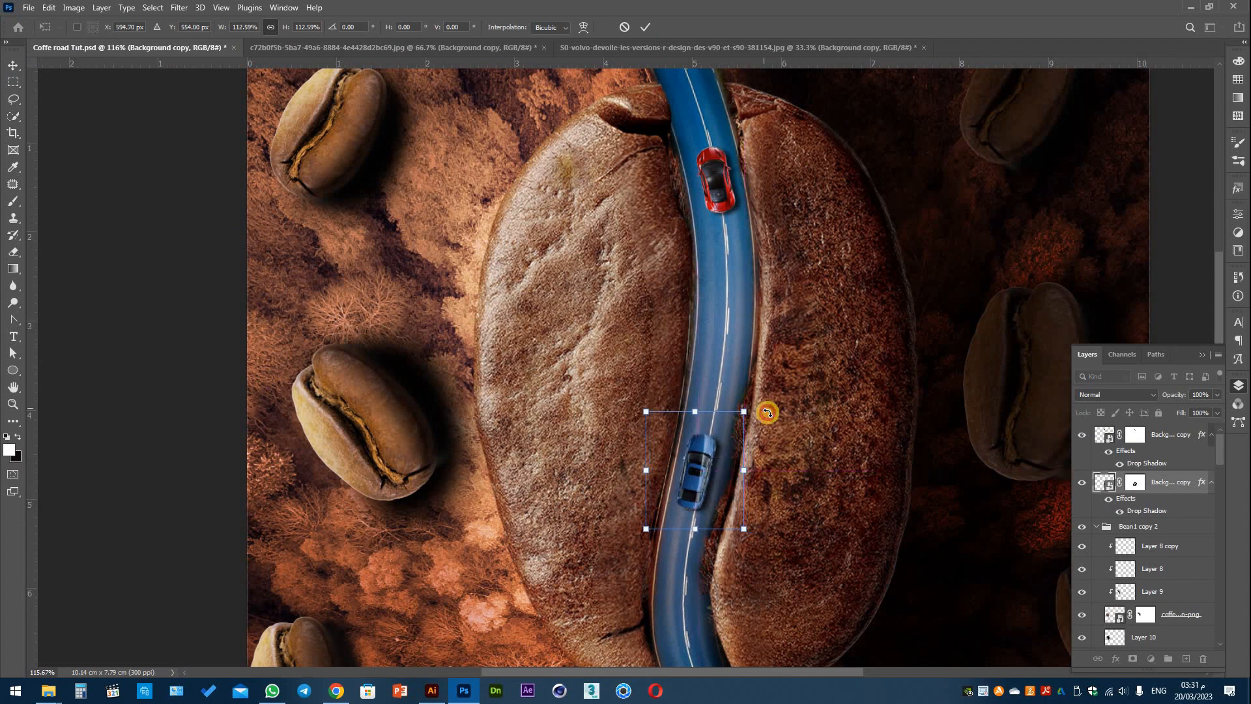
pyautogui.press('Return')
pyautogui.scroll(-5, 764, 471)
pyautogui.scroll(3, 715, 475)
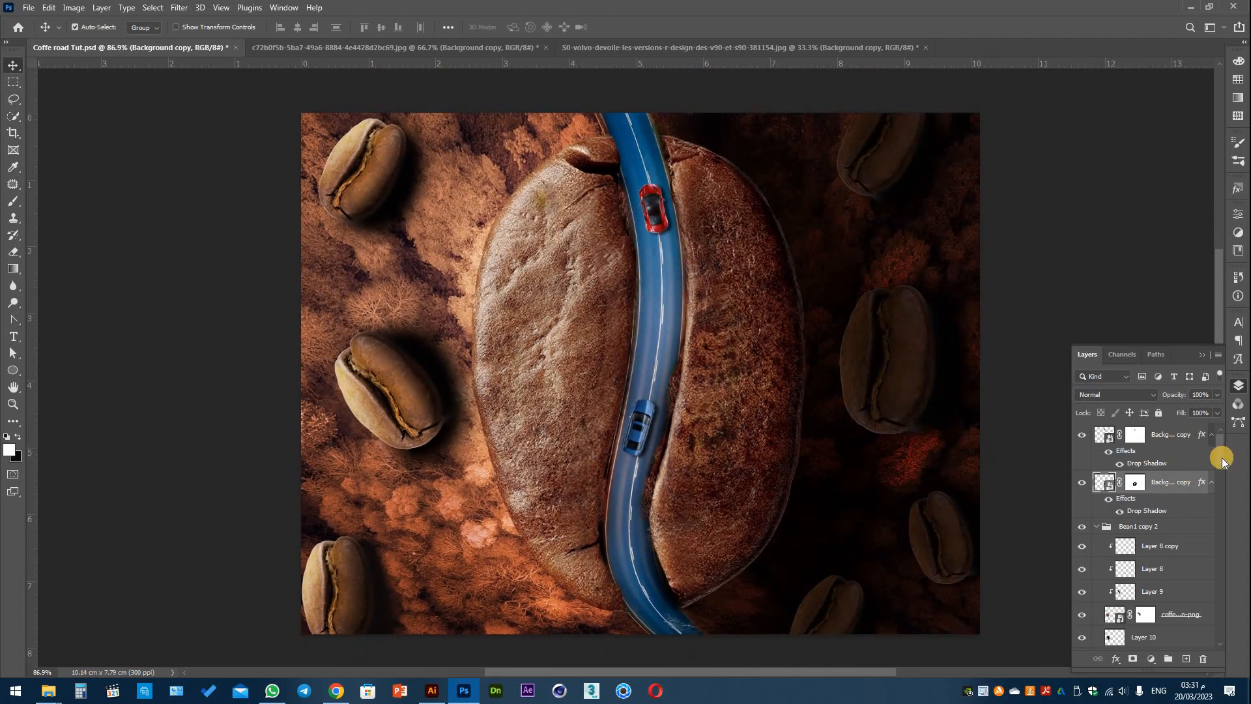
# Create a group at the top of the layer stack and add a Vibrance adjustment with vibrance +62 and saturation +9.
pyautogui.hotkey('alt', ']')
pyautogui.hotkey('ctrl', 'g')
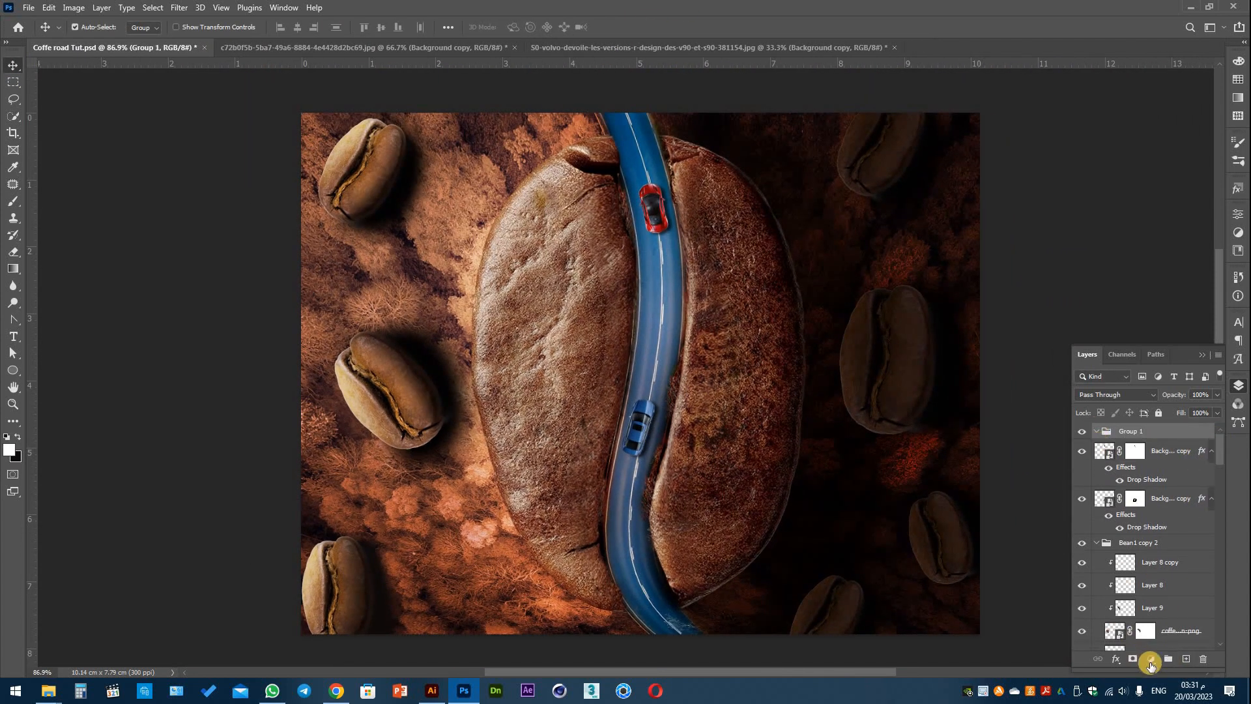
pyautogui.click(1151, 659)
pyautogui.click(1179, 524)
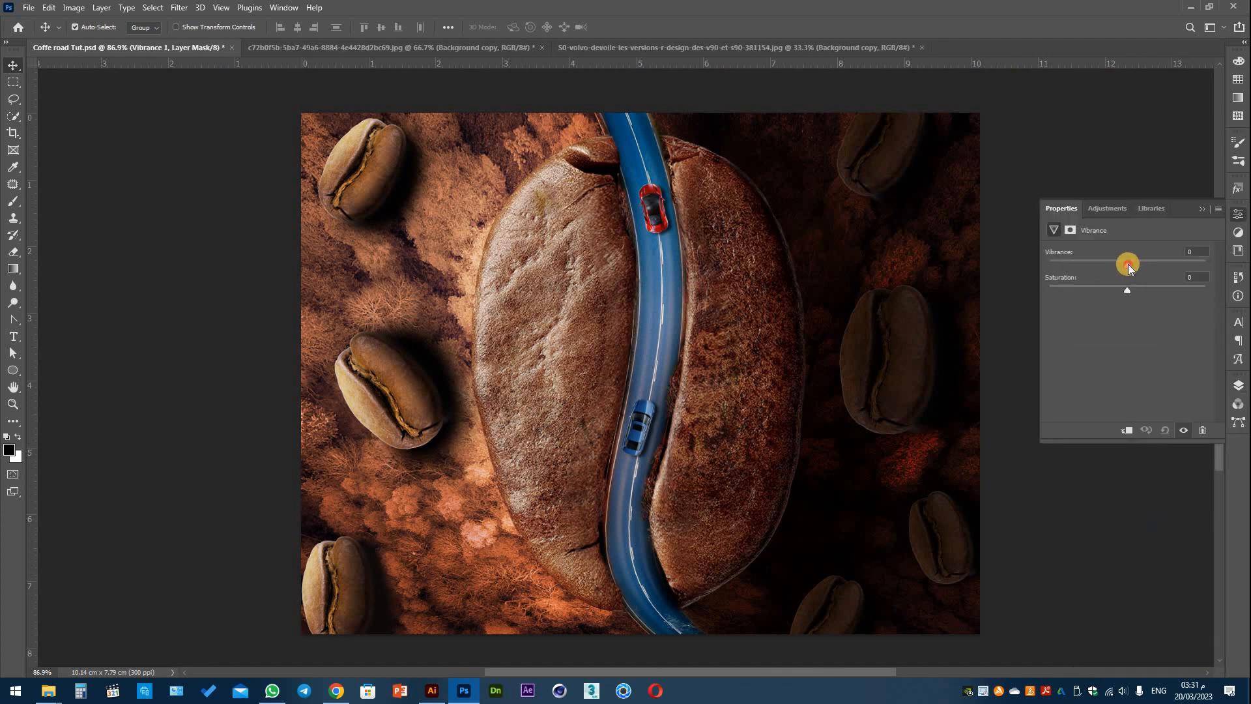
pyautogui.moveTo(1134, 288); pyautogui.dragTo(1138, 288)
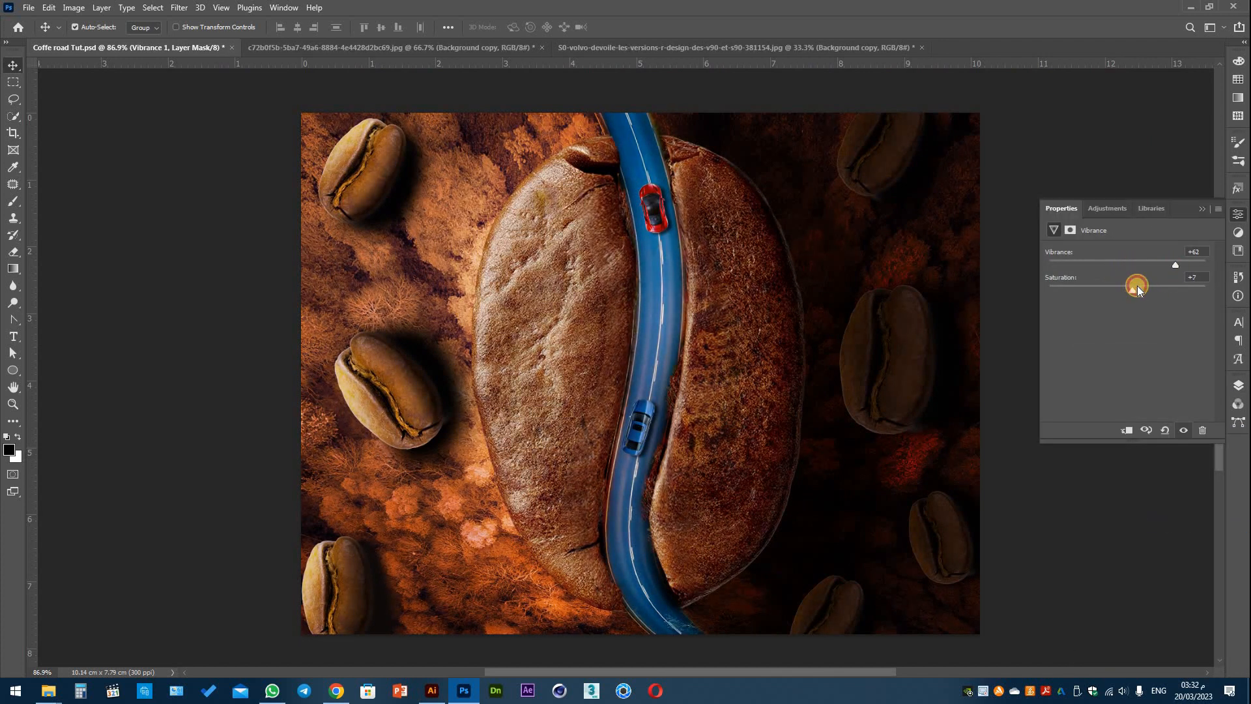
pyautogui.click(1239, 214)
pyautogui.click(1238, 385)
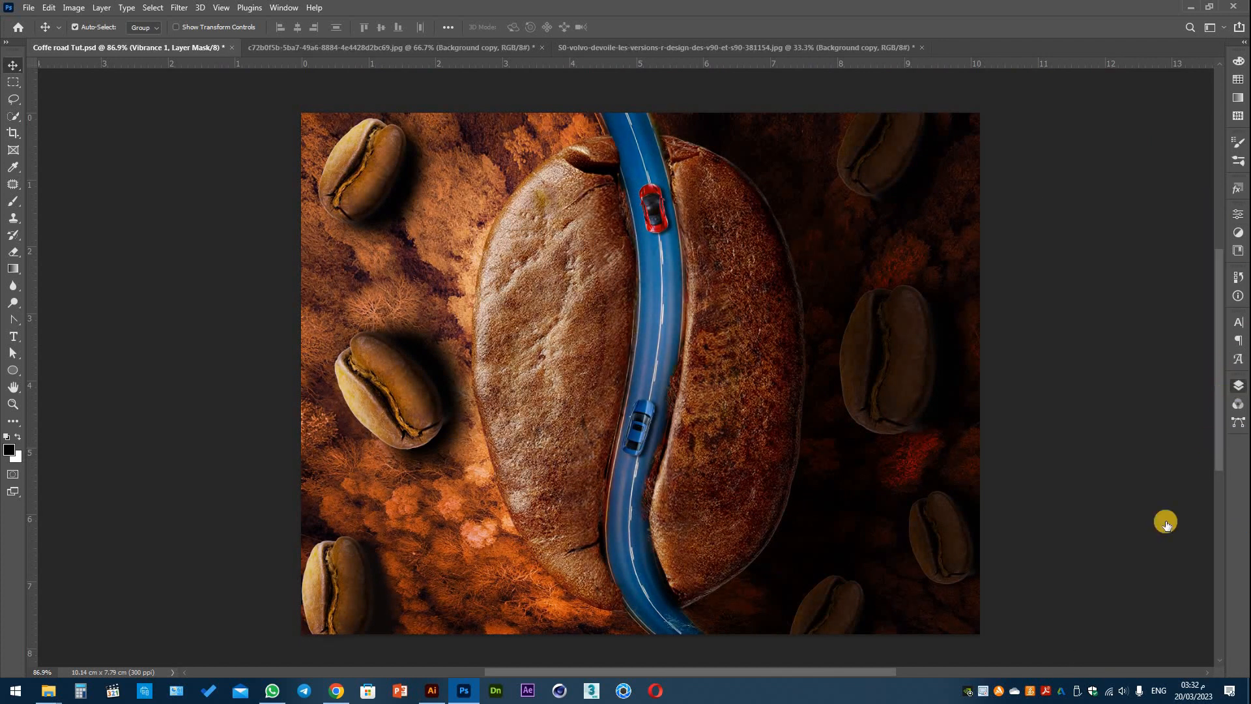
# Add a Photo Filter adjustment above Vibrance with a lighter orange color and a density of about 15%.
pyautogui.click(1150, 659)
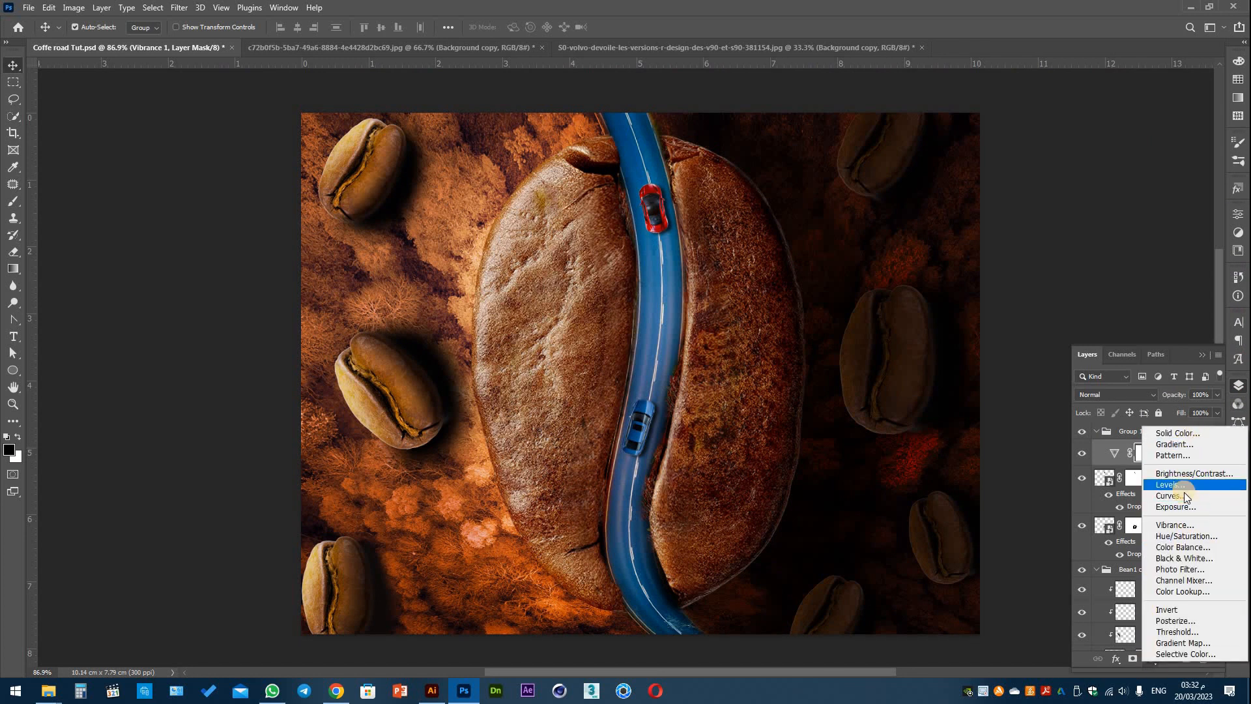
pyautogui.click(1180, 569)
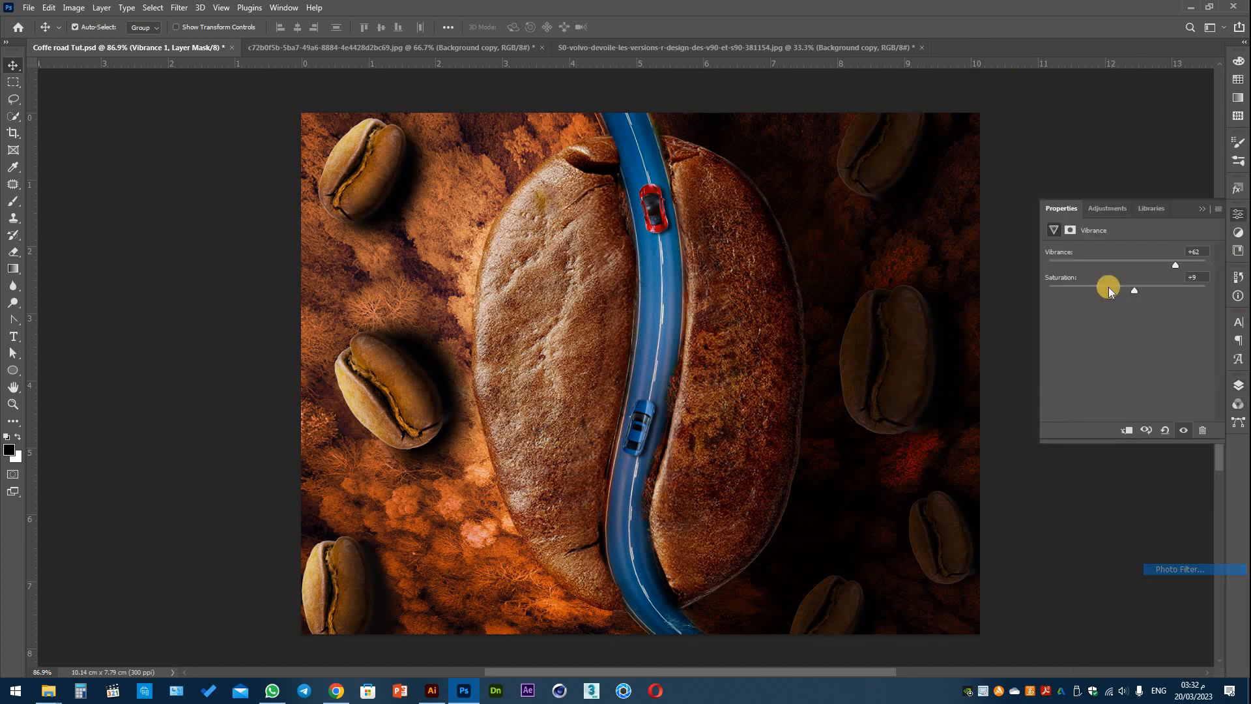
pyautogui.click(1089, 271)
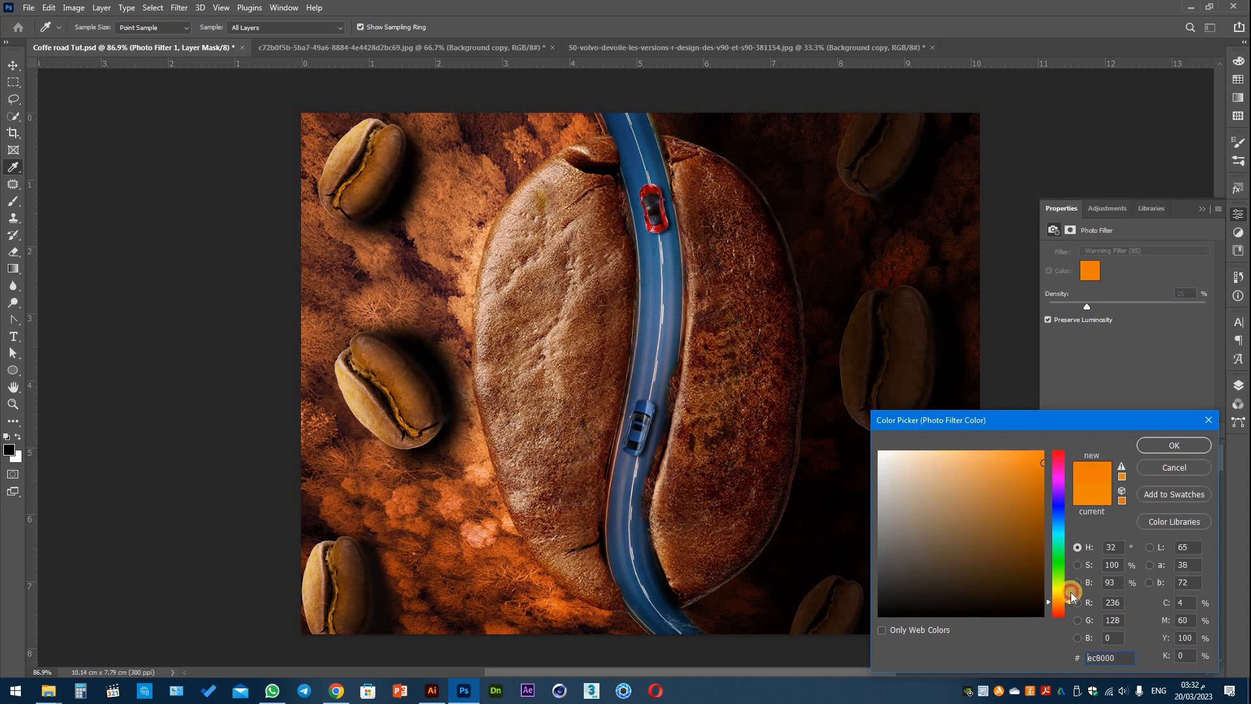
pyautogui.click(1017, 453)
pyautogui.press('Return')
pyautogui.moveTo(1085, 308); pyautogui.dragTo(1079, 306)
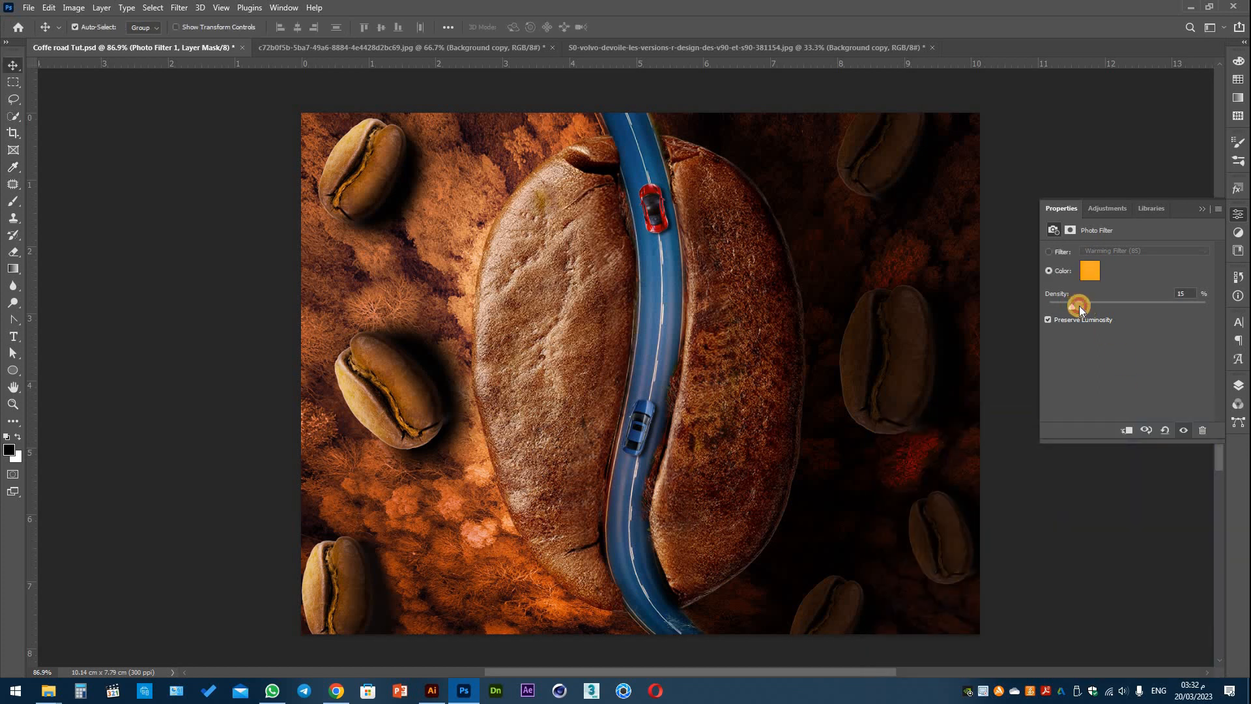
pyautogui.click(1202, 207)
pyautogui.click(1239, 385)
# Add a Brightness/Contrast adjustment above the Photo Filter and set its brightness to about -1.
pyautogui.click(1152, 658)
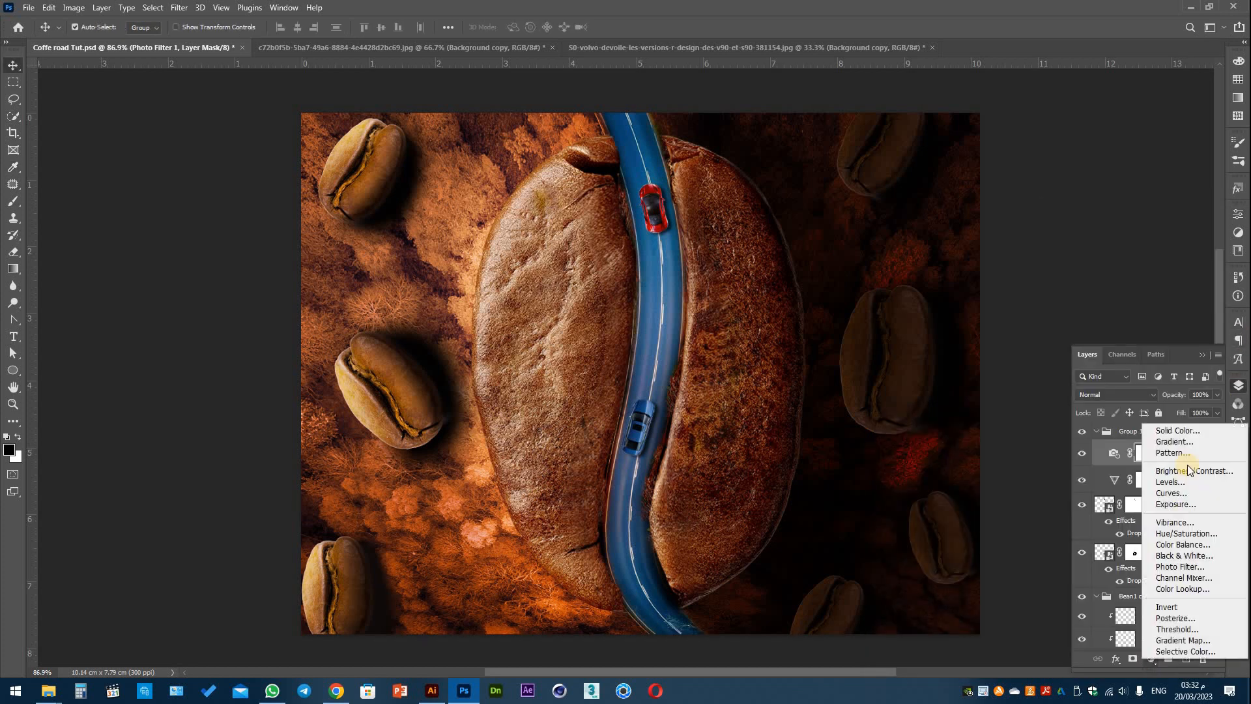
pyautogui.click(1190, 471)
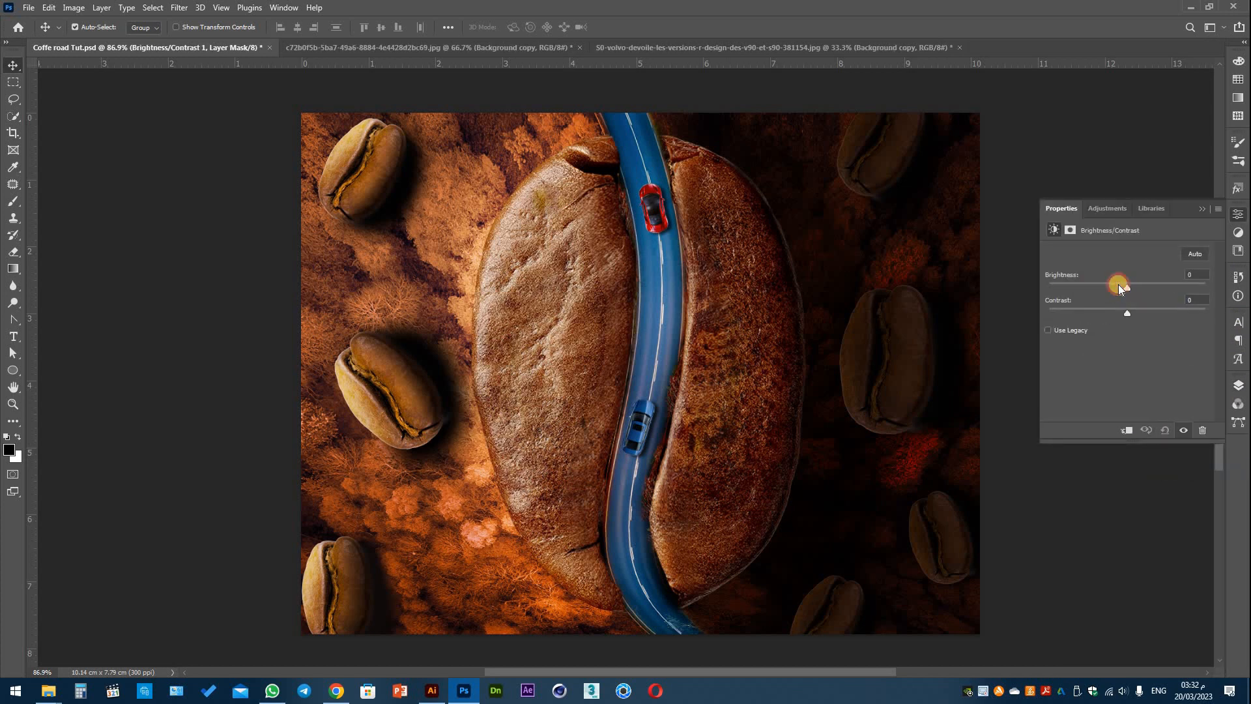
pyautogui.moveTo(1118, 284); pyautogui.dragTo(1123, 285)
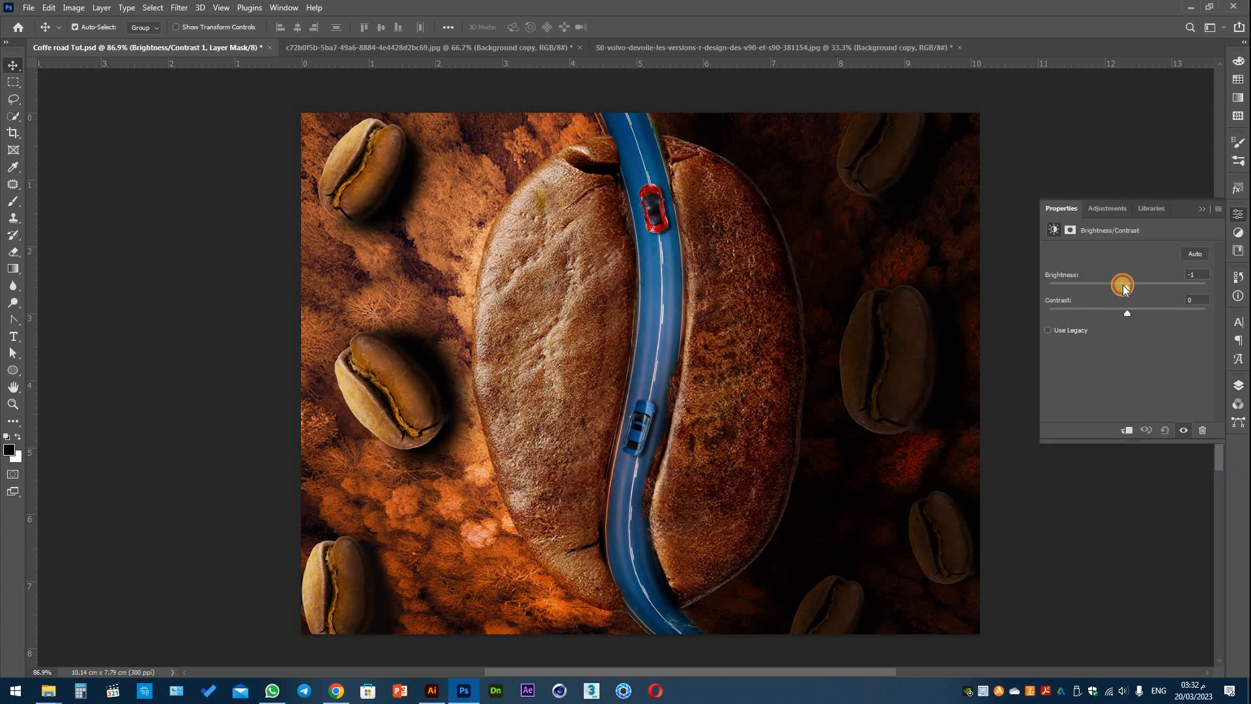
pyautogui.click(1202, 208)
pyautogui.click(1238, 385)
# Set the Vibrance adjustment to vibrance +3 and saturation +6.
pyautogui.doubleClick(1115, 505)
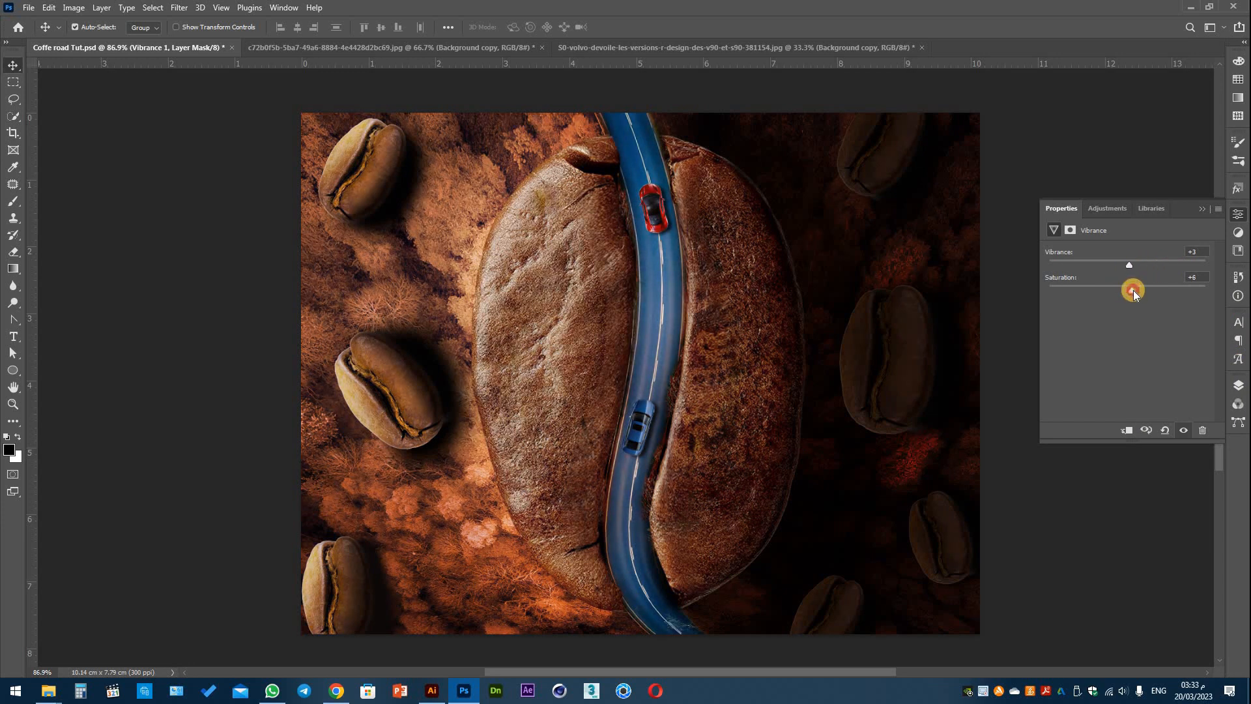
pyautogui.click(1203, 208)
pyautogui.click(1238, 385)
# Collapse the group of adjustment layers and rename it Photo filter.
pyautogui.click(1100, 433)
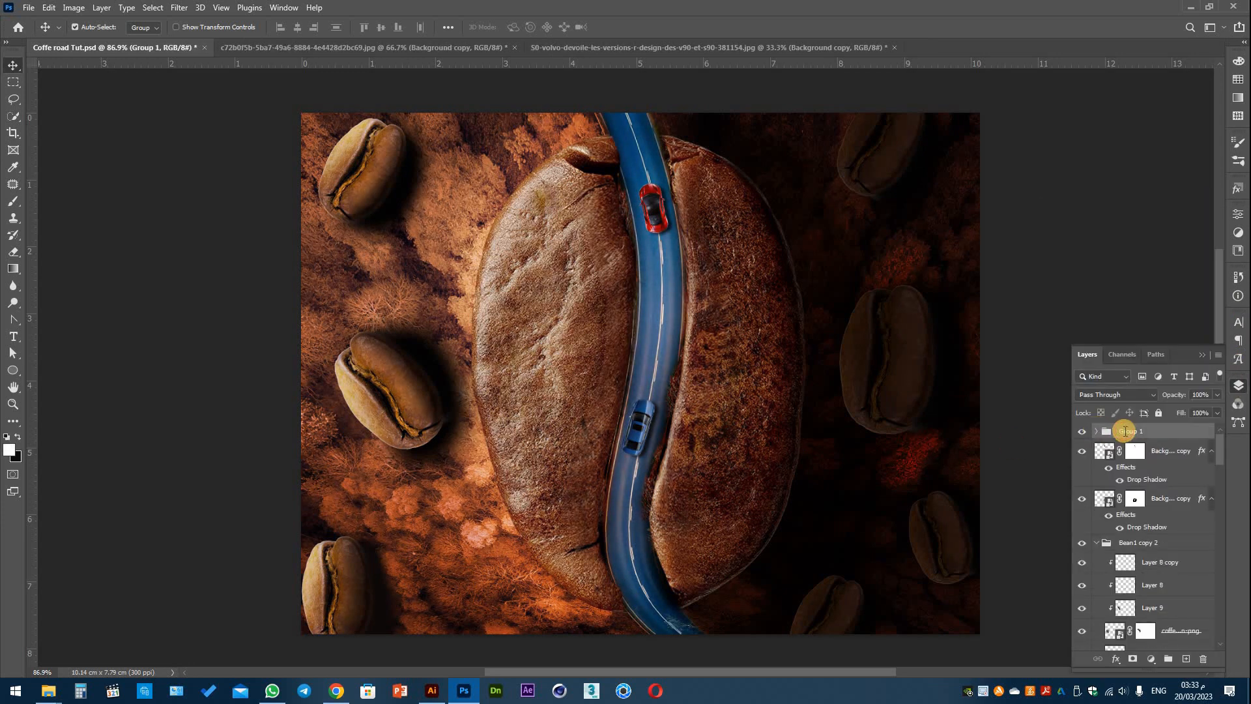
pyautogui.doubleClick(1140, 430)
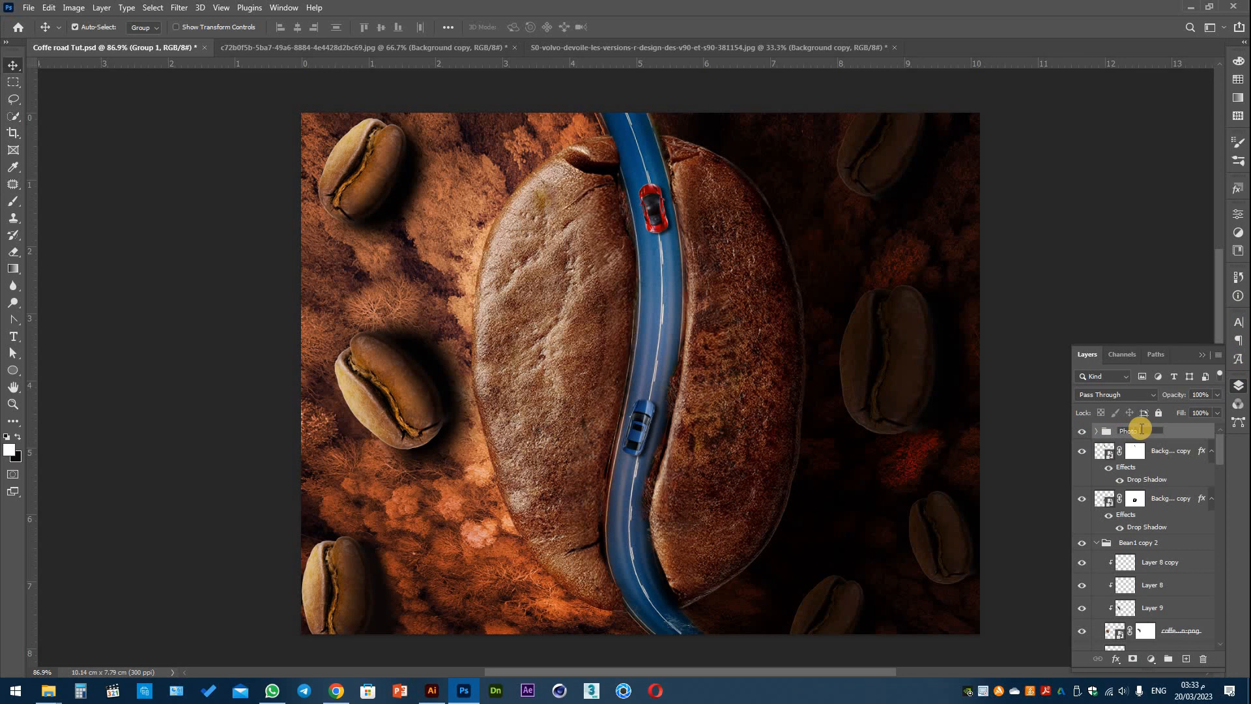
pyautogui.write('Photo filter')
# Collapse all the expanded Bean1 groups in the layer stack.
pyautogui.click(1175, 454)
pyautogui.scroll(-1, 1131, 523)
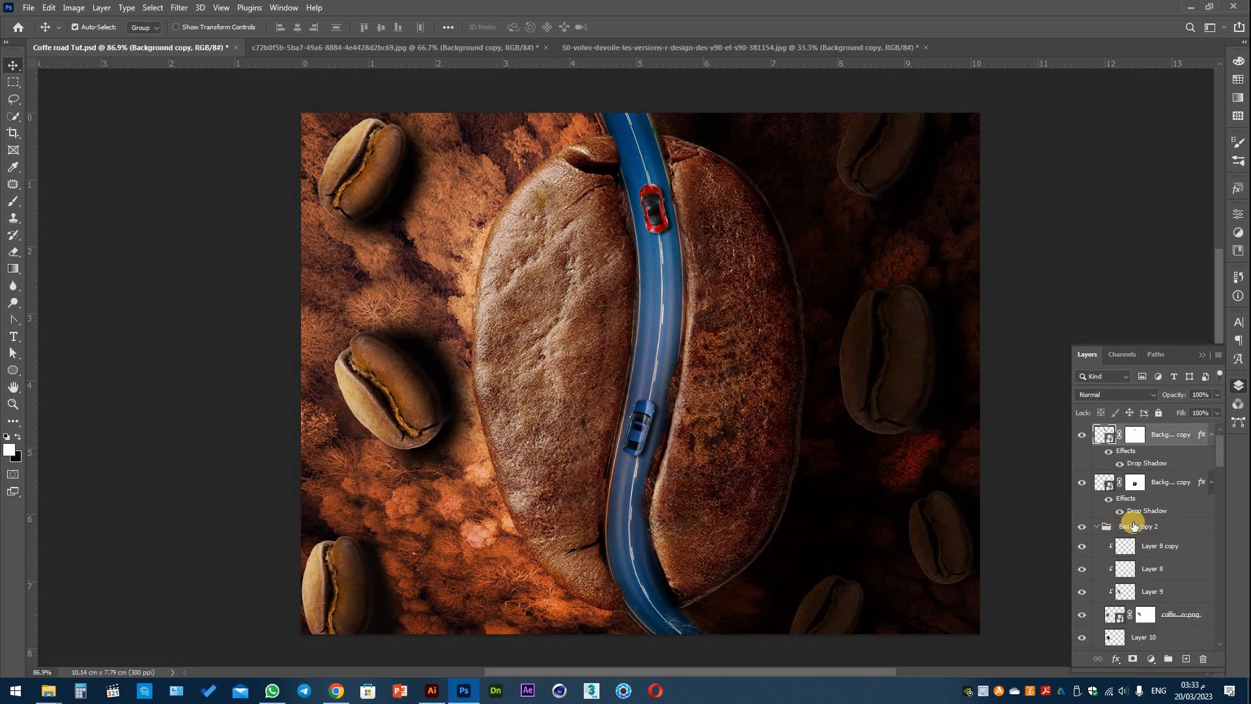
pyautogui.click(1097, 526)
pyautogui.click(1097, 543)
pyautogui.click(1097, 559)
pyautogui.scroll(-4, 1098, 512)
pyautogui.click(1097, 511)
pyautogui.scroll(-4, 1106, 522)
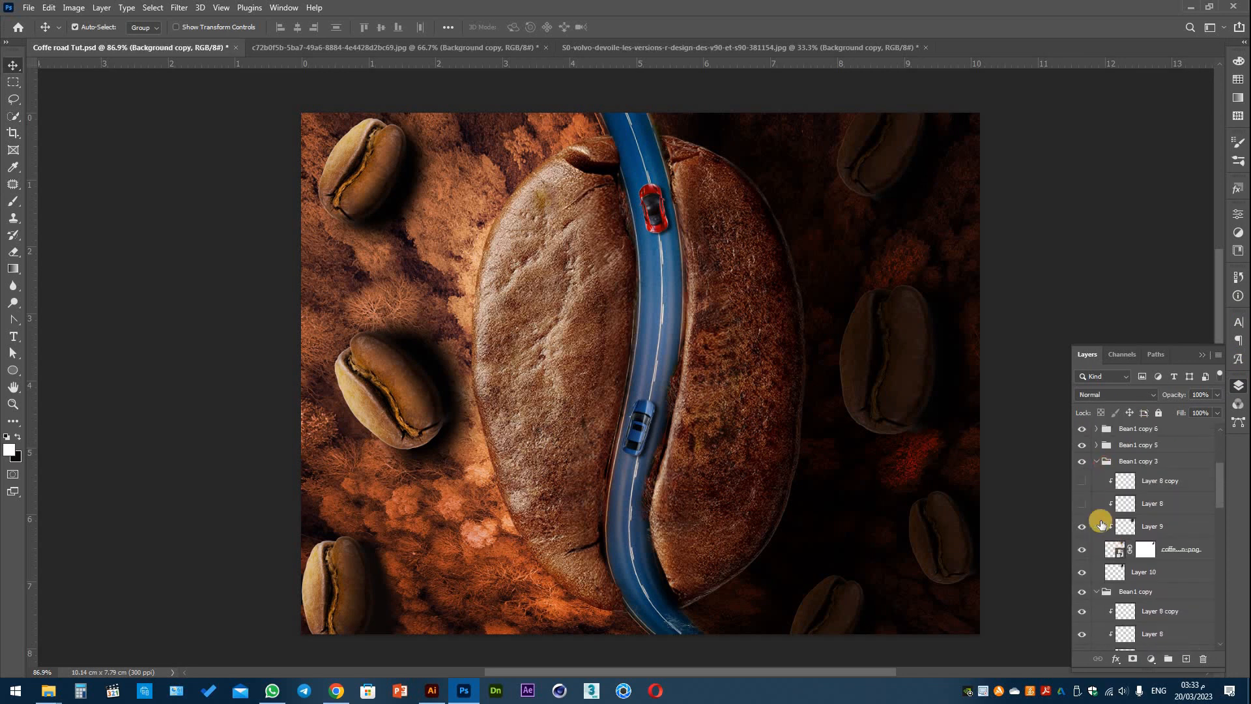
pyautogui.click(1096, 462)
pyautogui.click(1096, 478)
pyautogui.click(1097, 495)
# Try grouping the layers from Layer 1 down to Layer 5 and toggling the group's visibility.
pyautogui.click(1175, 514)
pyautogui.scroll(-10, 1175, 514)
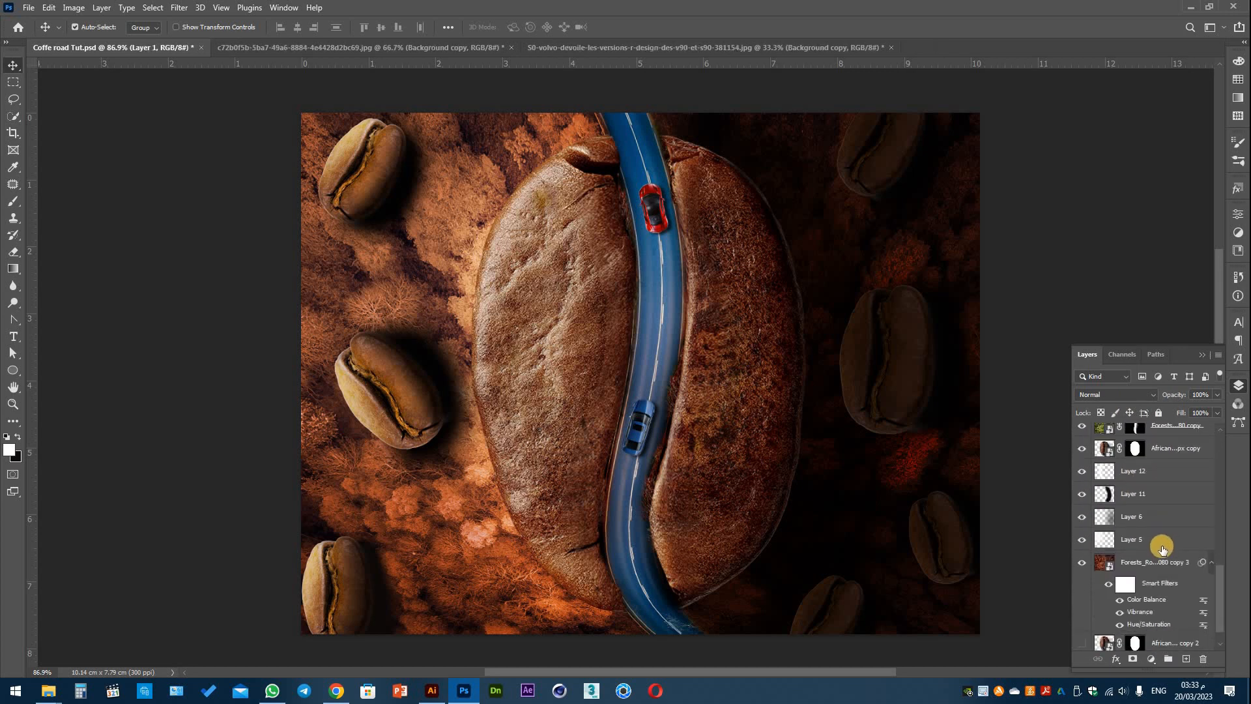
pyautogui.keyDown('shift'); pyautogui.click(1174, 526); pyautogui.keyUp('shift')
pyautogui.hotkey('ctrl', 'g')
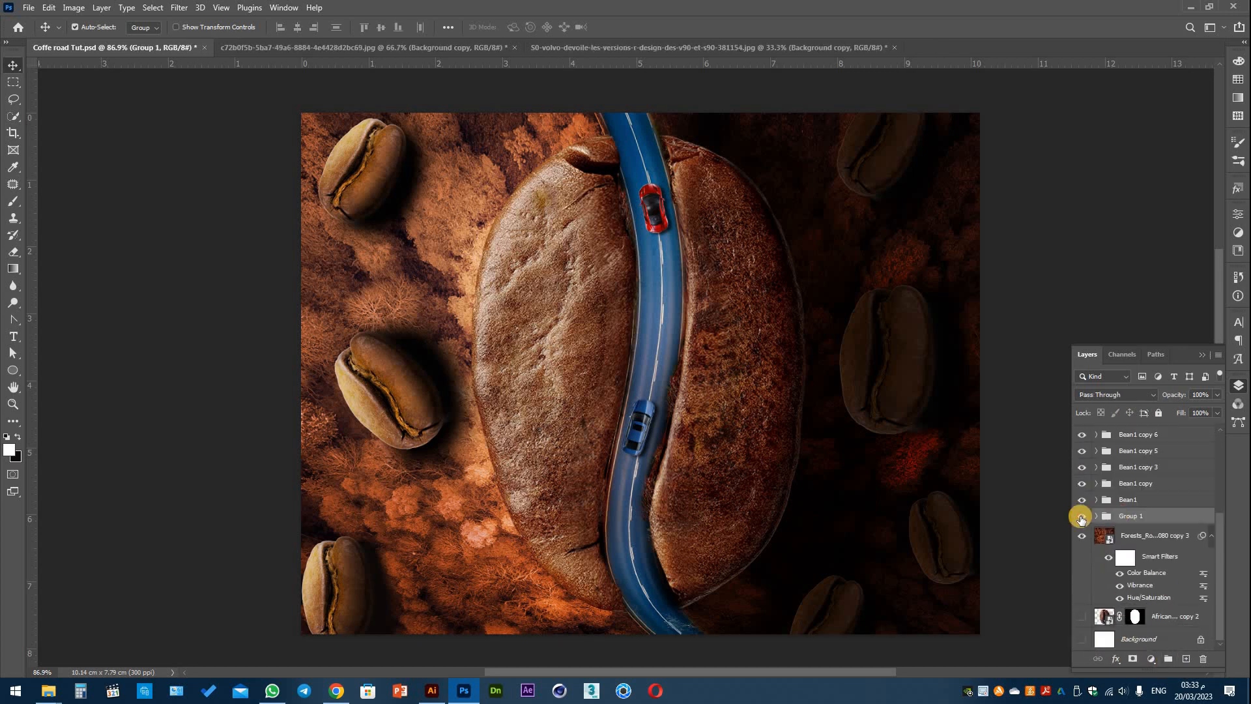
pyautogui.scroll(5, 1123, 522)
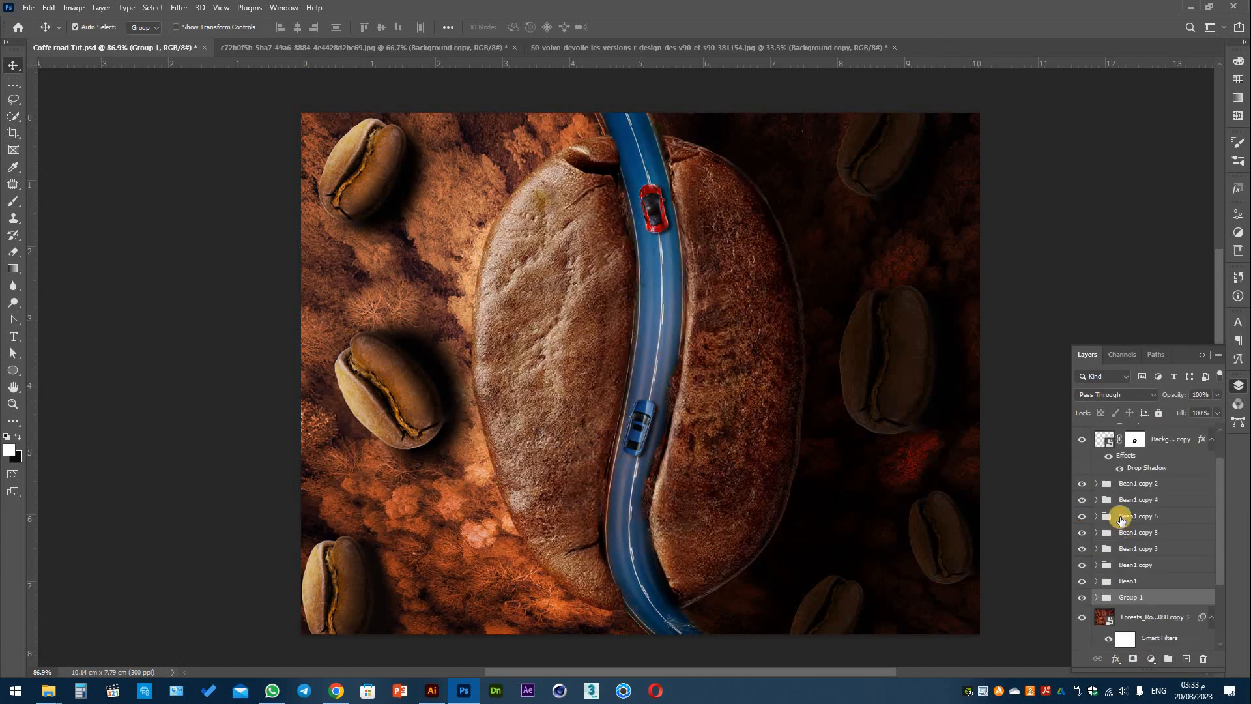
pyautogui.scroll(-2, 1131, 596)
pyautogui.hotkey('ctrl', ',')
pyautogui.hotkey('ctrl', ',')
pyautogui.hotkey('ctrl', 'z')
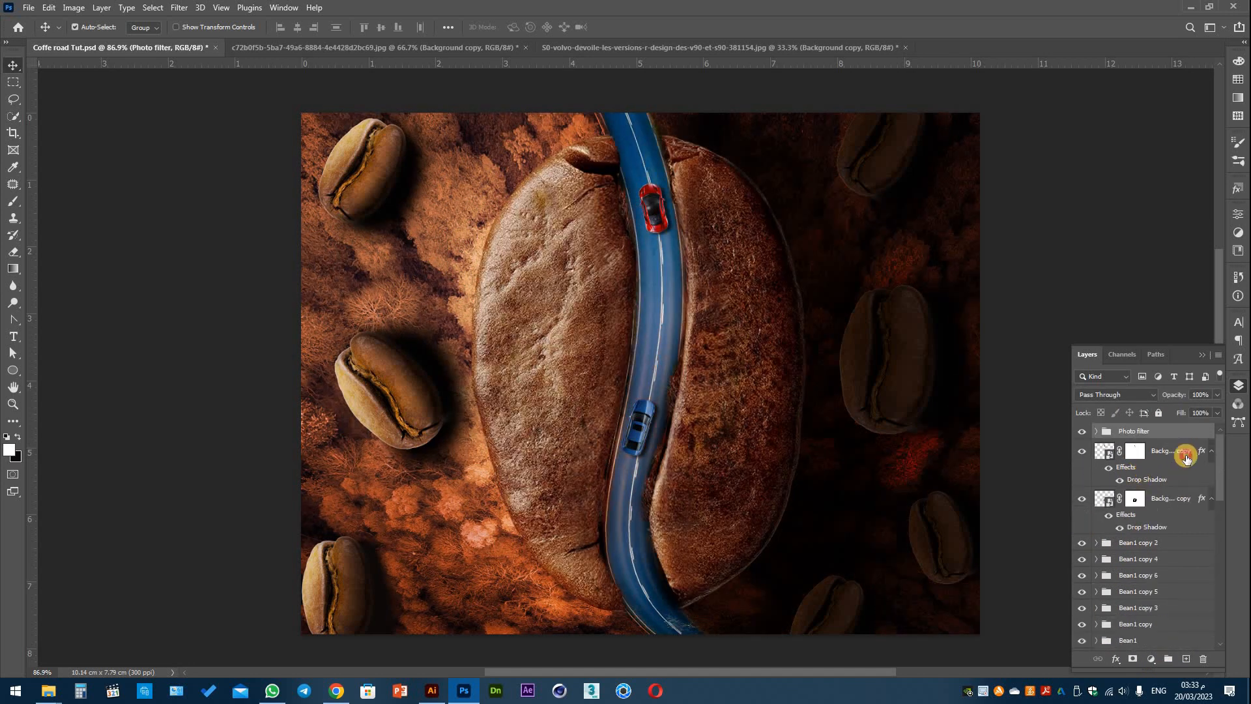
# Group all layers from the red car's layer down to Layer 11, leaving out Layer 6 and Layer 5.
pyautogui.click(1186, 455)
pyautogui.scroll(-8, 1164, 498)
pyautogui.keyDown('shift'); pyautogui.click(1175, 611); pyautogui.keyUp('shift')
pyautogui.scroll(-5, 1150, 572)
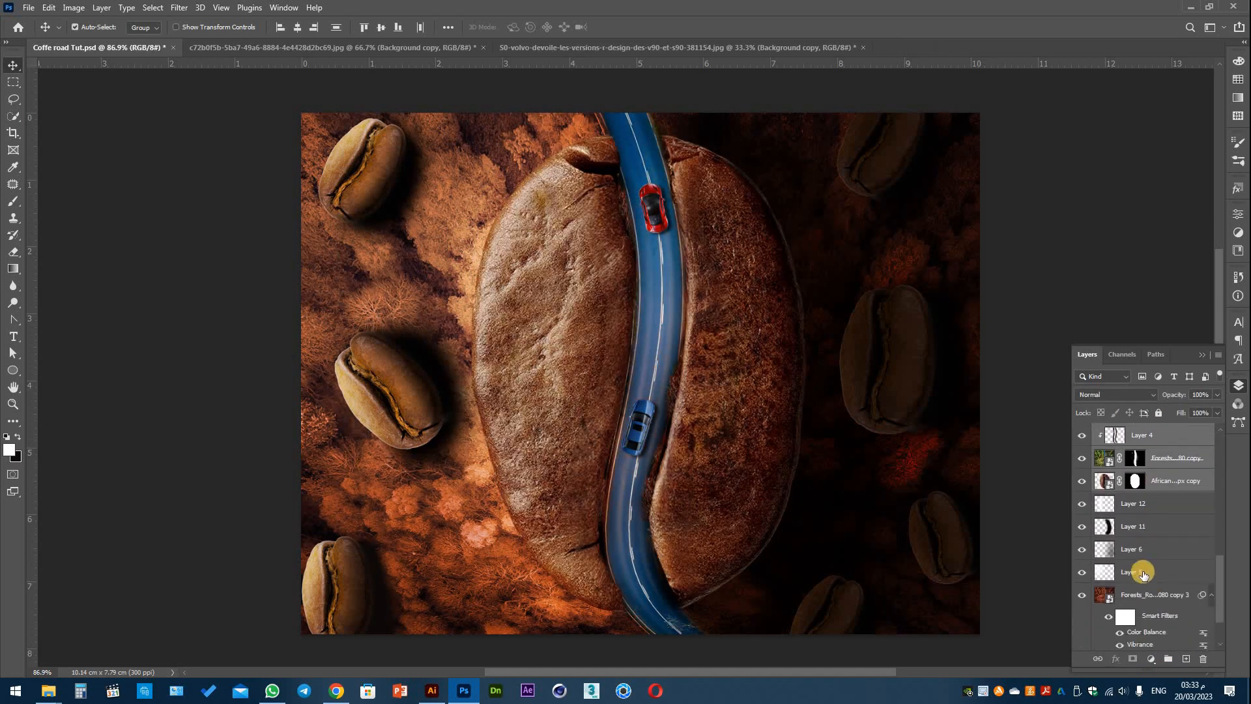
pyautogui.keyDown('shift'); pyautogui.click(1140, 571); pyautogui.keyUp('shift')
pyautogui.keyDown('shift'); pyautogui.click(1168, 531); pyautogui.keyUp('shift')
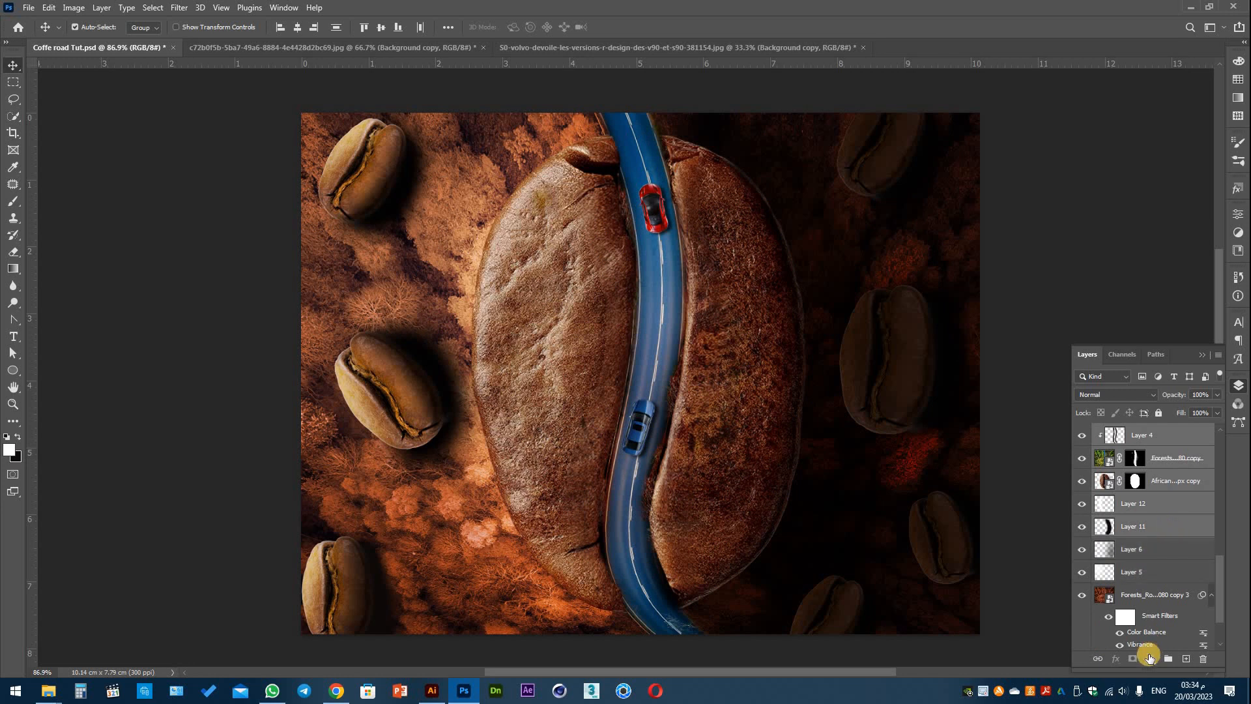
pyautogui.keyDown('shift'); pyautogui.click(1145, 569); pyautogui.keyUp('shift')
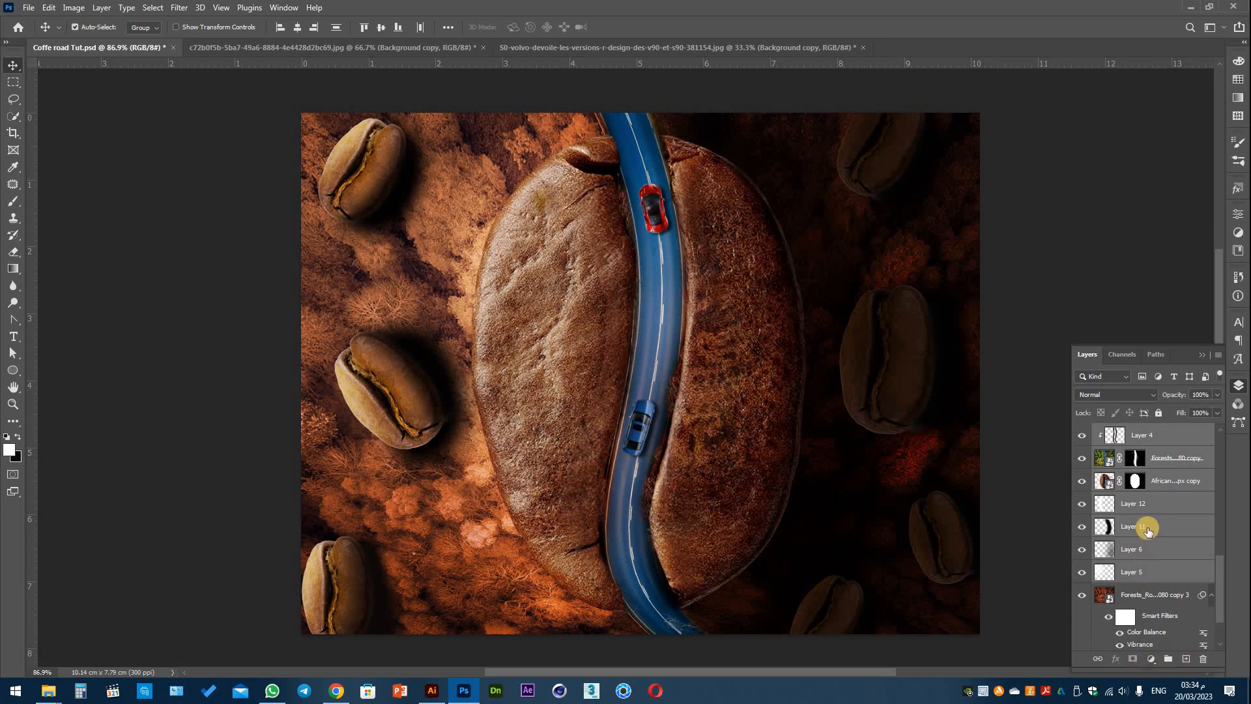
pyautogui.keyDown('shift'); pyautogui.click(1148, 531); pyautogui.keyUp('shift')
pyautogui.hotkey('ctrl', 'g')
# Rename the new group Design and toggle its visibility off and on to check its contents.
pyautogui.click(1131, 448)
pyautogui.write('Des')
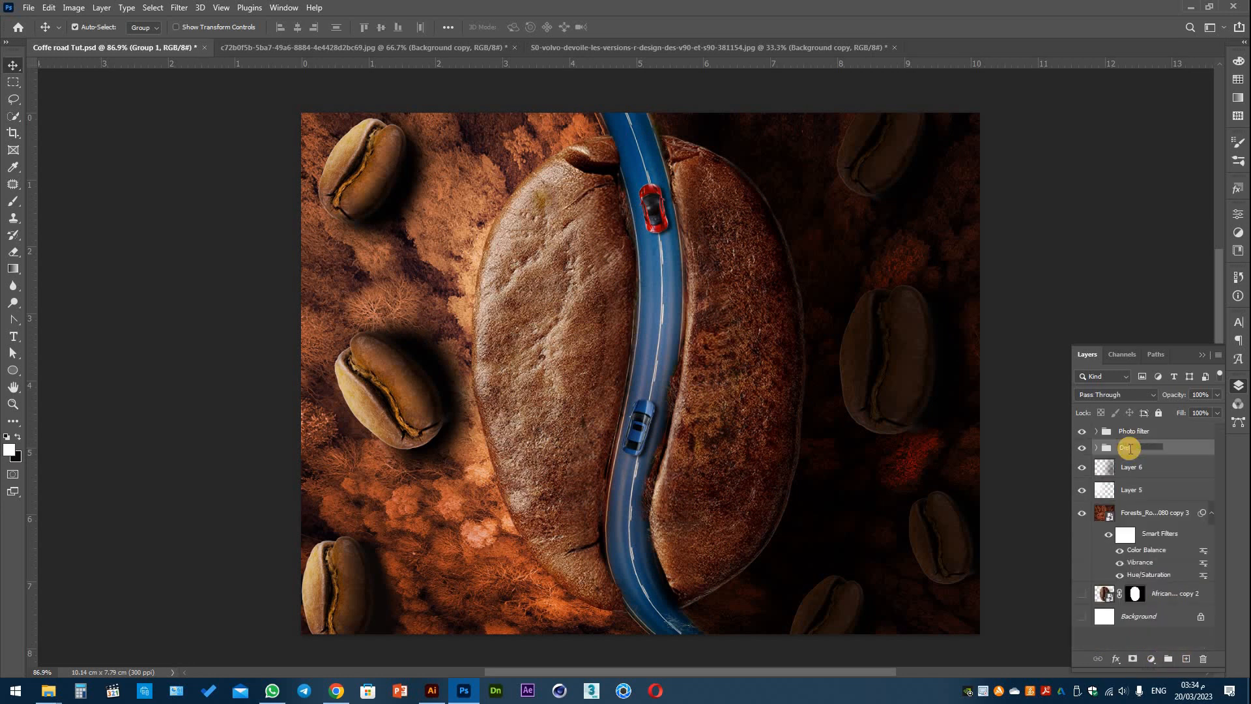
pyautogui.write('ign')
pyautogui.click(1082, 447)
pyautogui.click(1083, 447)
# Group Layer 6, Layer 5 and the forest background smart object into one group below Design.
pyautogui.click(1149, 464)
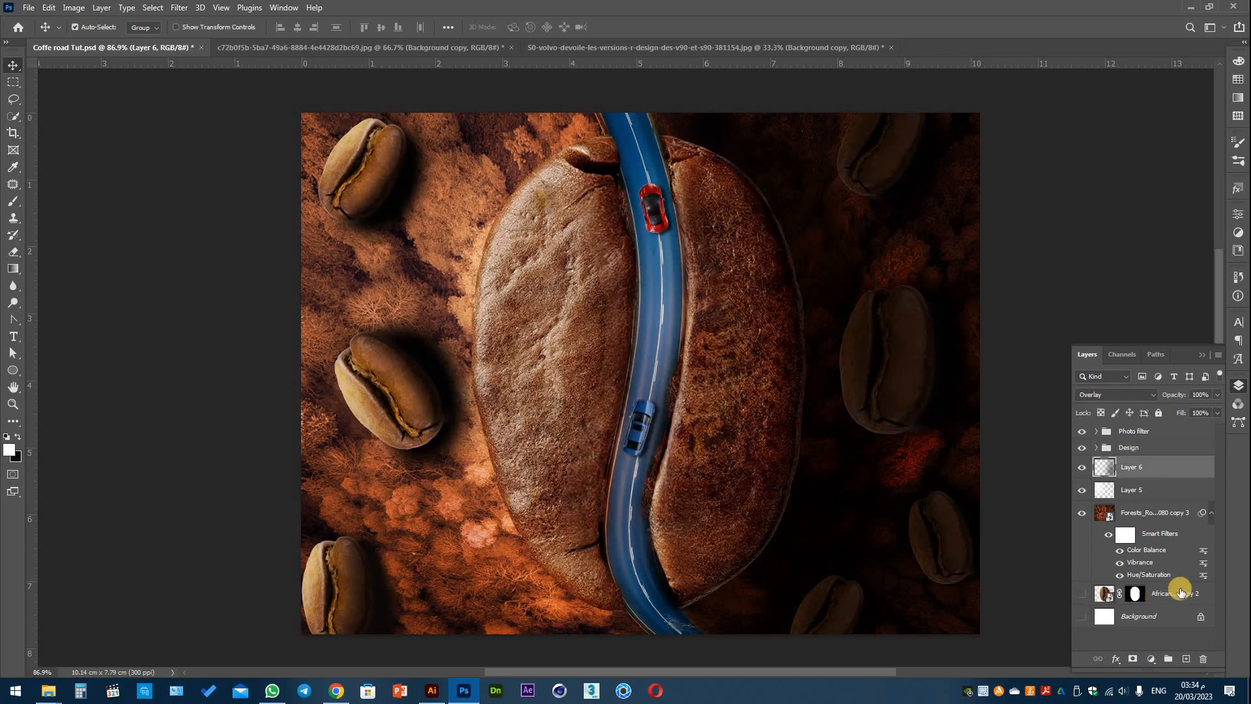
pyautogui.keyDown('shift'); pyautogui.click(1170, 512); pyautogui.keyUp('shift')
pyautogui.click(1168, 659)
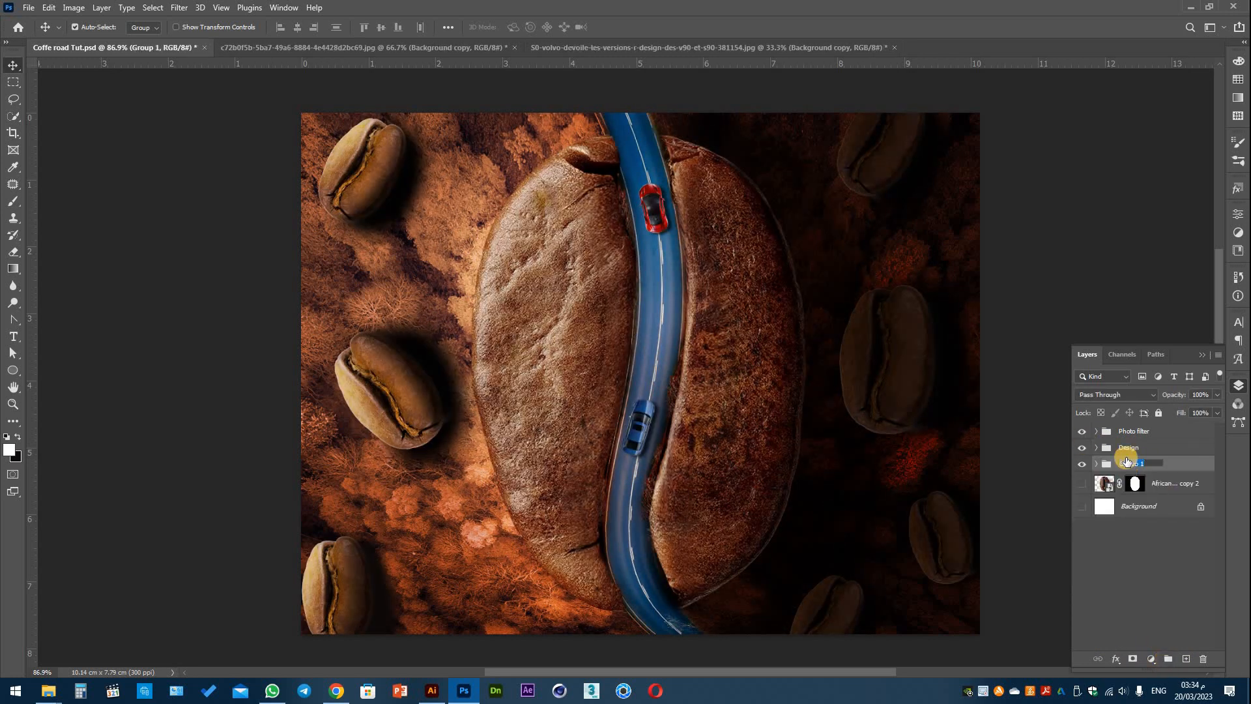
pyautogui.click(1101, 486)
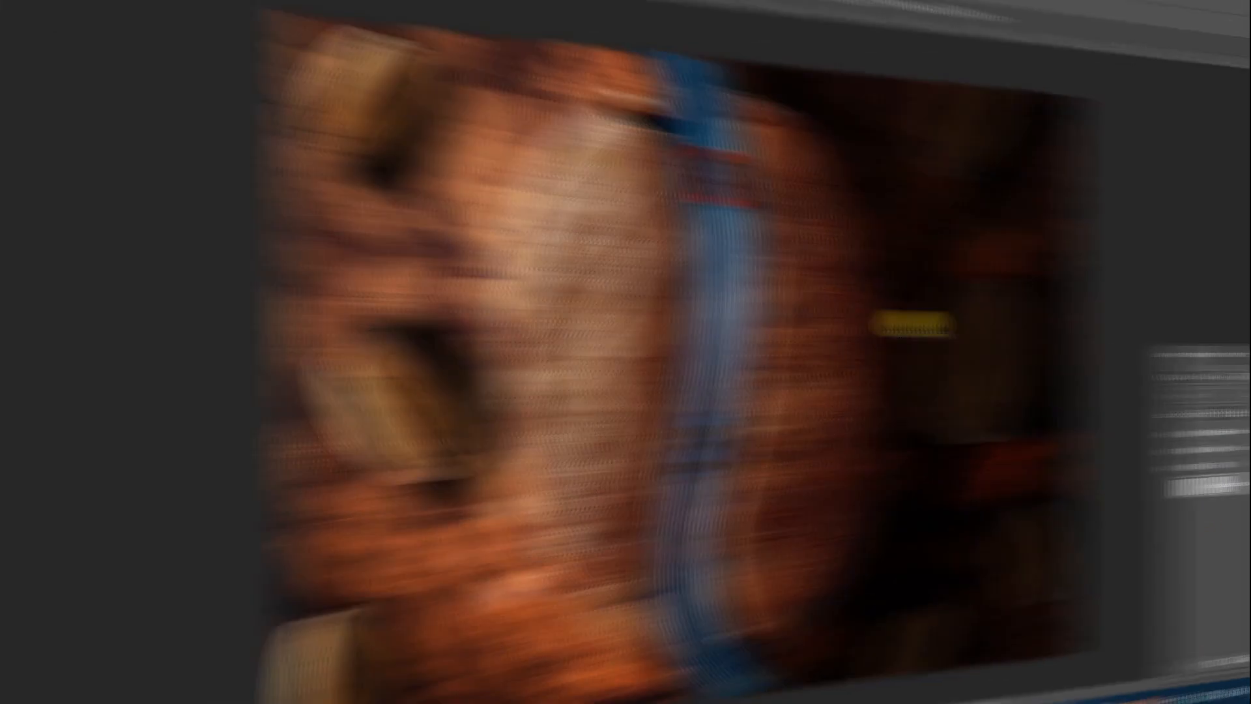